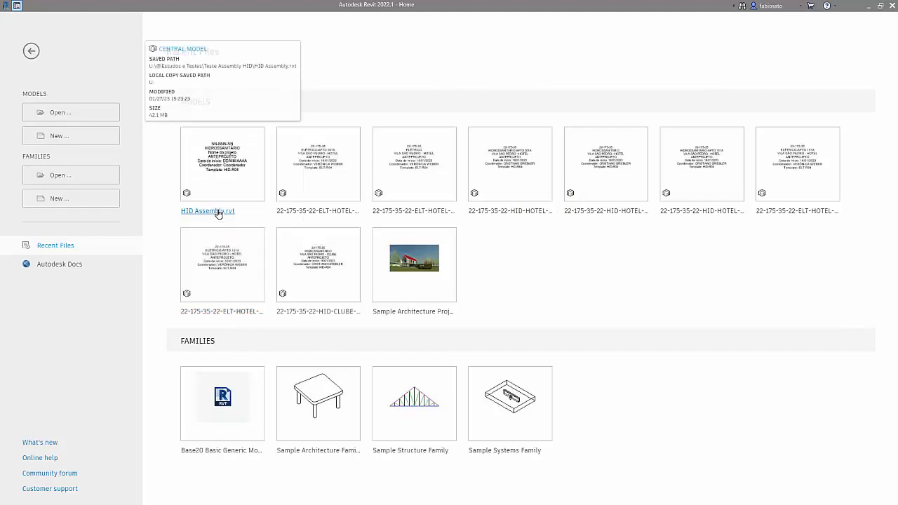
Step: Open HID Assembly.rvt as a new local copy that overwrites the existing one, and open the REMOVER floor plan
left_click(476, 271)
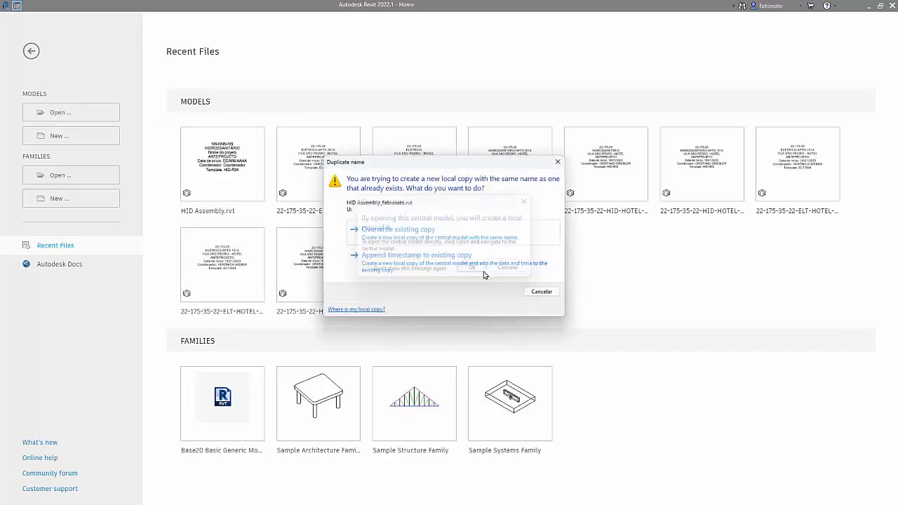
left_click(476, 237)
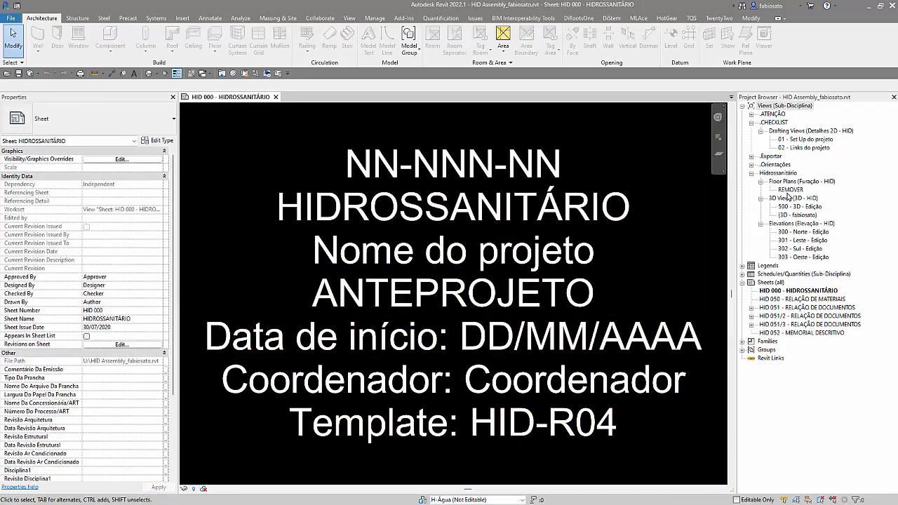
left_click(789, 190)
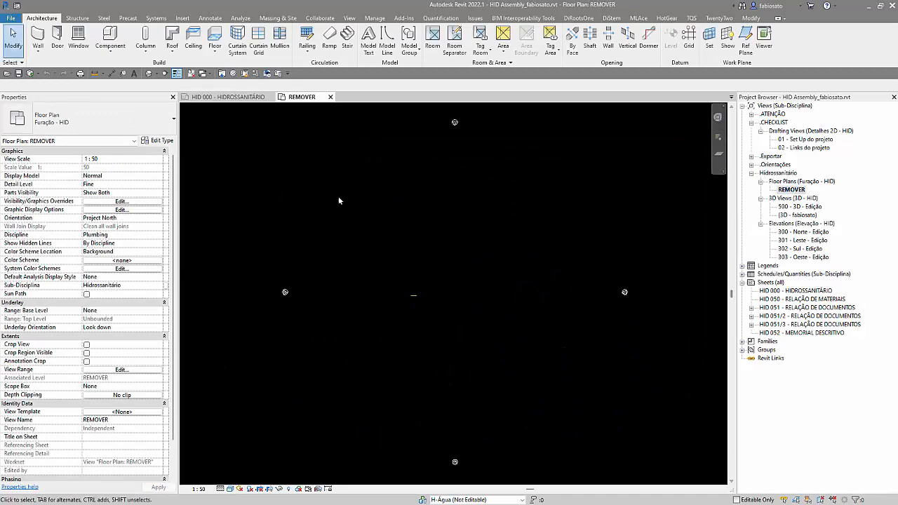
Step: Change the drawing area's background color to white in the Graphics options
left_click(11, 18)
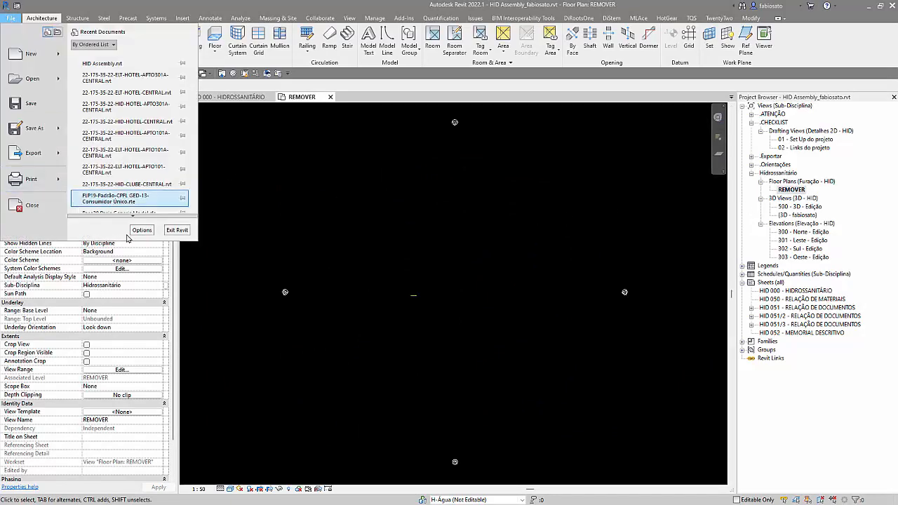
left_click(196, 231)
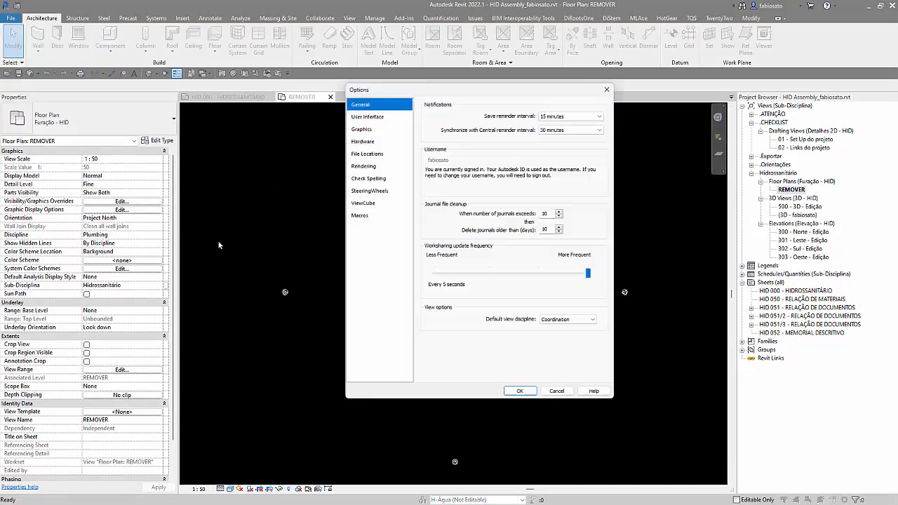
left_click(368, 117)
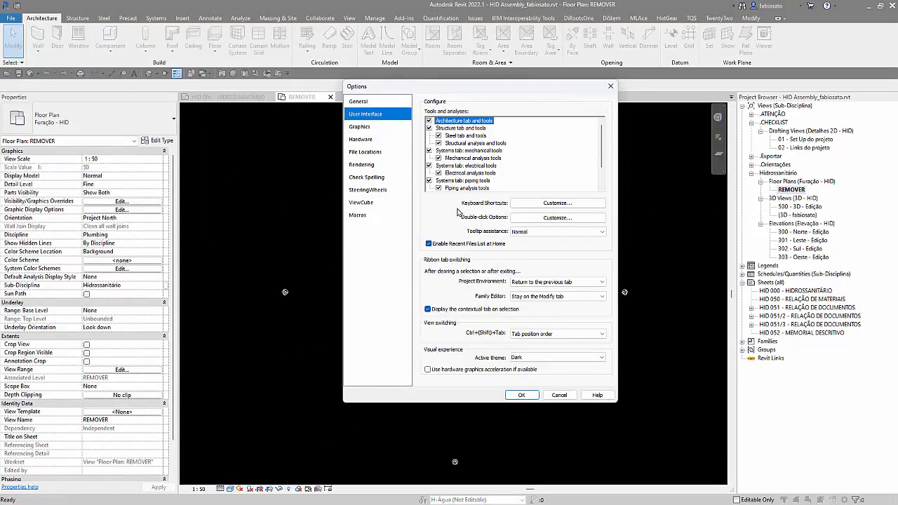
left_click(360, 127)
left_click(472, 241)
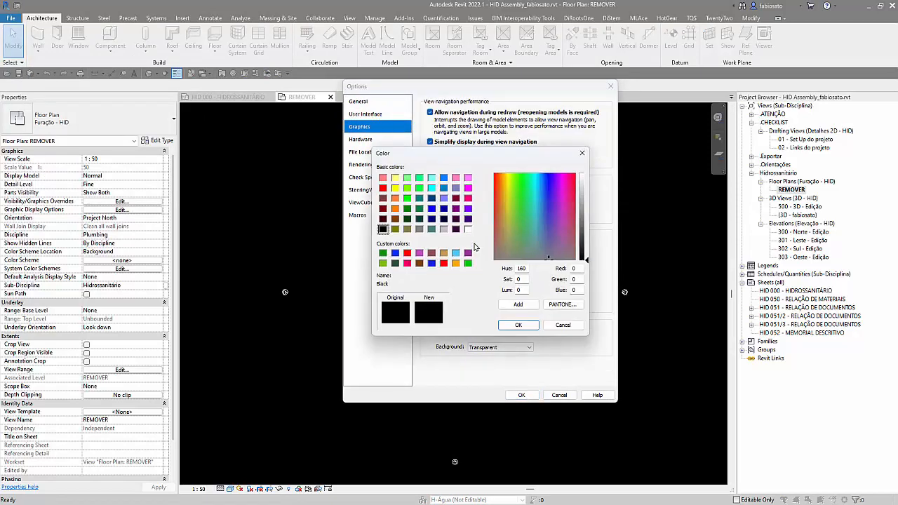
left_click(468, 229)
left_click(518, 325)
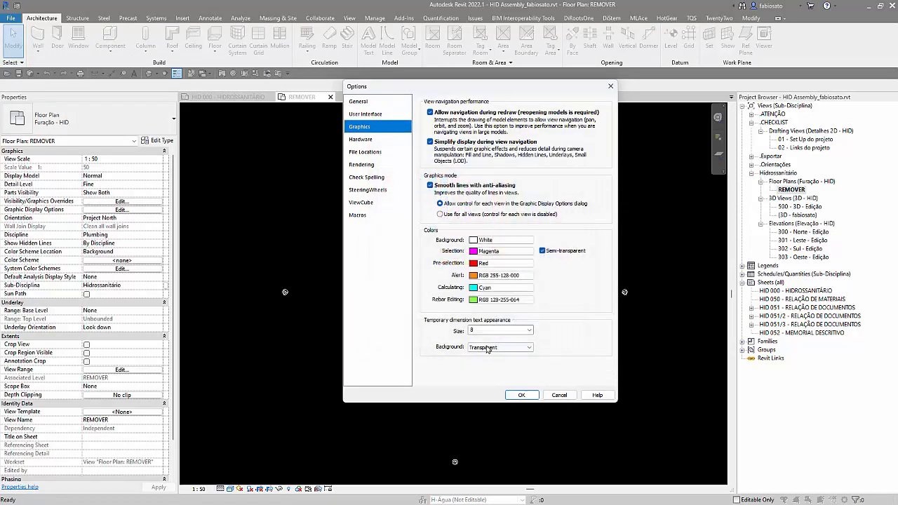
left_click(520, 395)
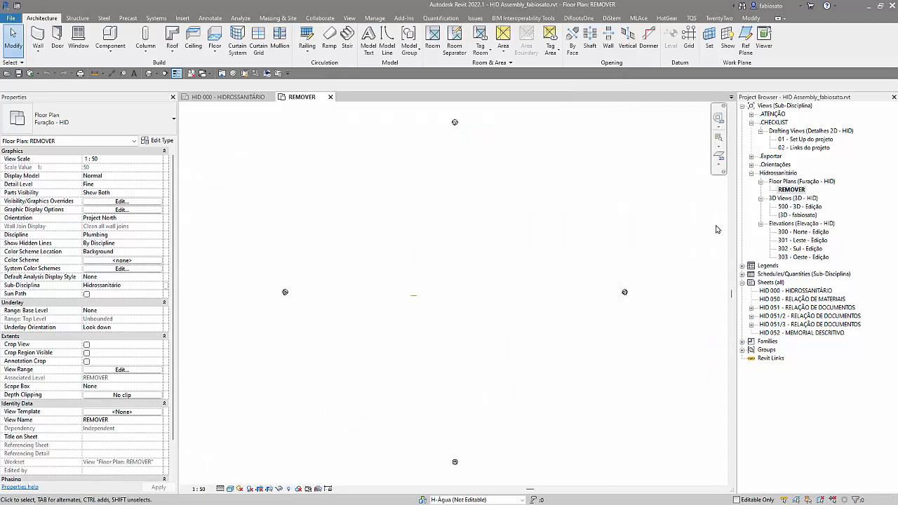
Step: In the user's default 3D view, create an assembly from the whole pipe run, named Pipe Accessories 001 with naming category Pipe Accessories, and list the project's assemblies
double_click(793, 214)
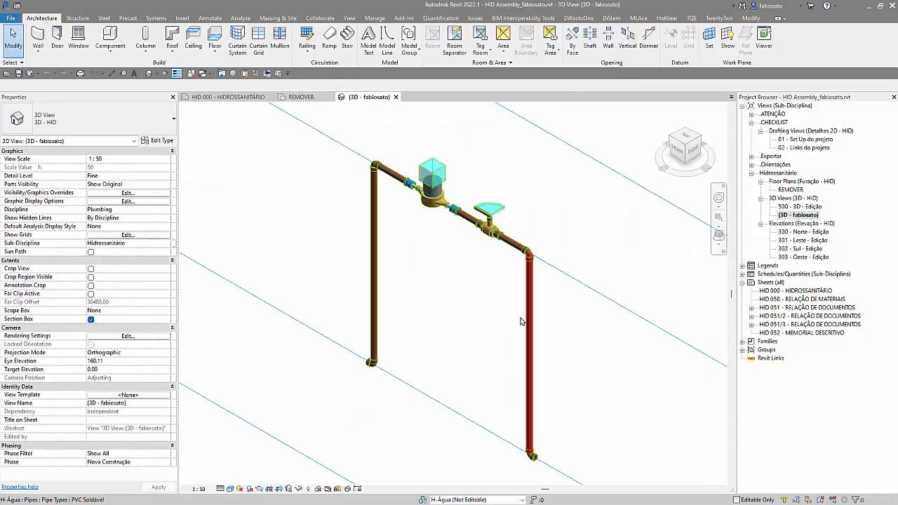
scroll(385, 337, "down", 2)
scroll(419, 386, "up", 2)
middle_click_drag(386, 429, 442, 430, "shift")
left_click_drag(258, 120, 588, 433)
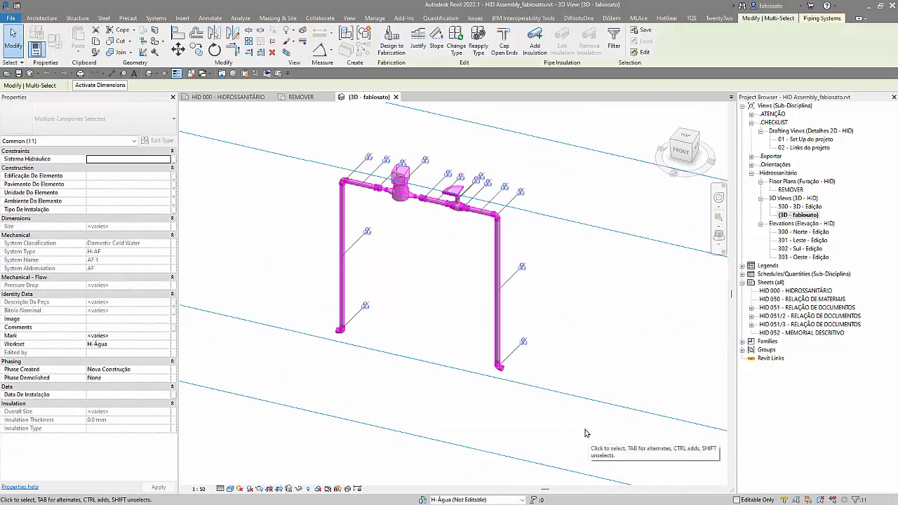
left_click(351, 36)
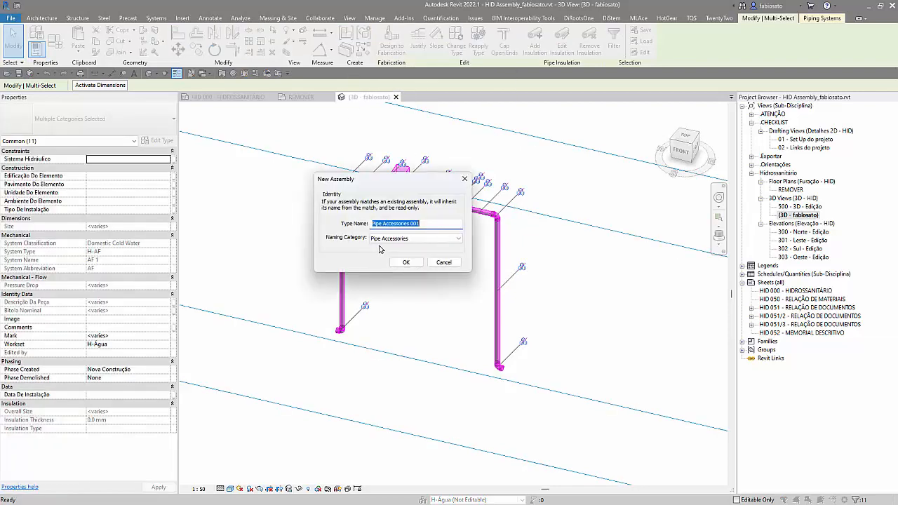
left_click(407, 263)
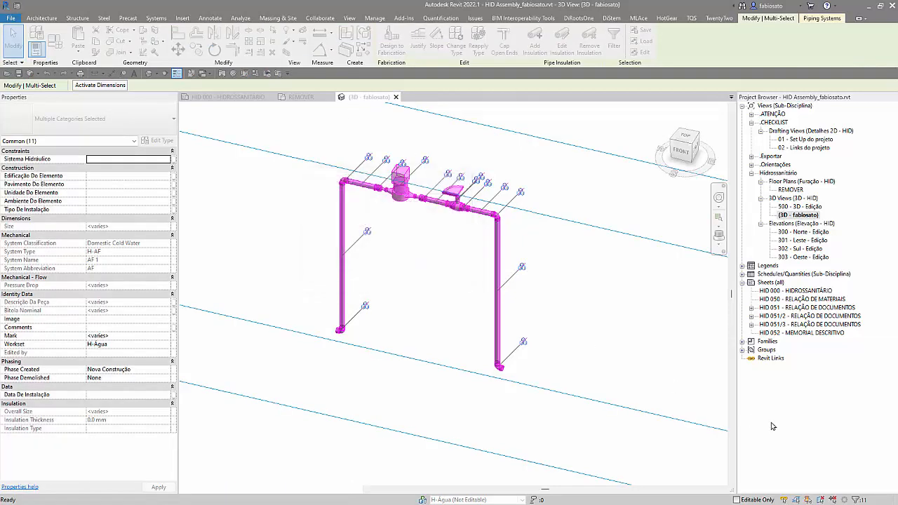
left_click(742, 367)
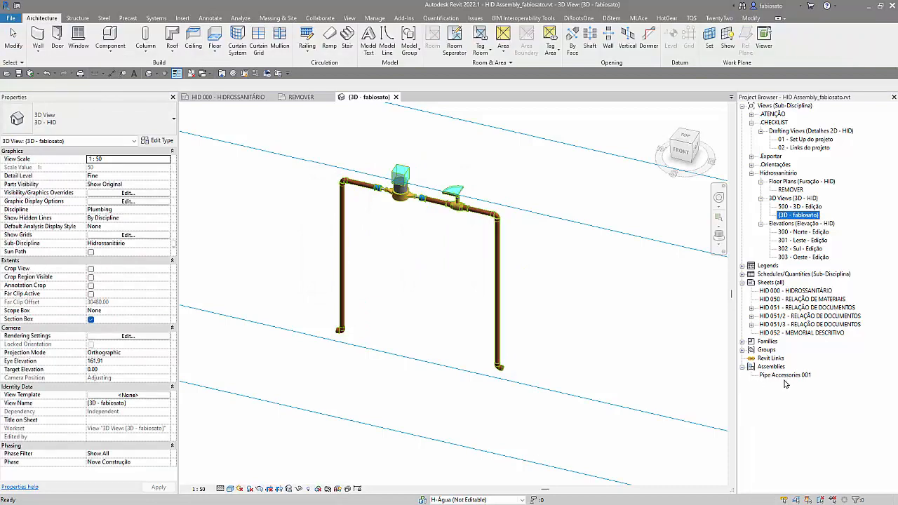
Step: Try to change the pipe assembly's naming category to Pipes
left_click(490, 303)
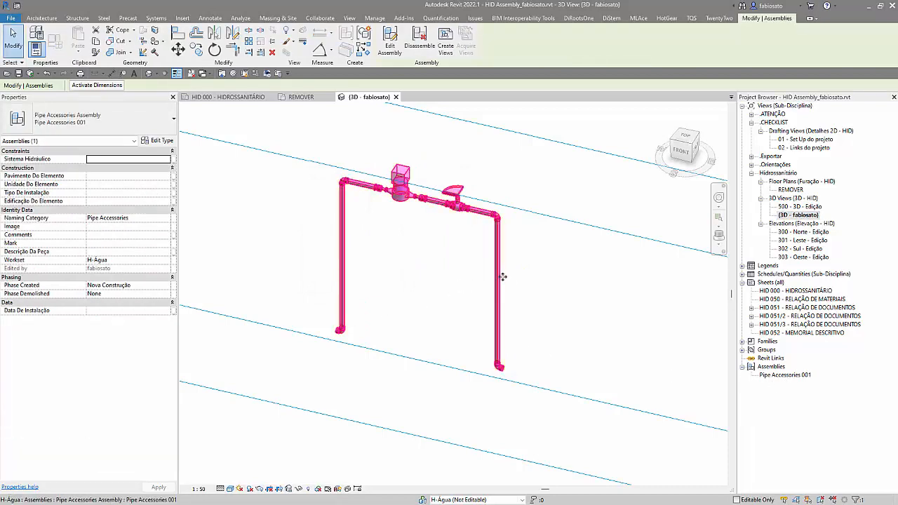
scroll(505, 390, "down", 2)
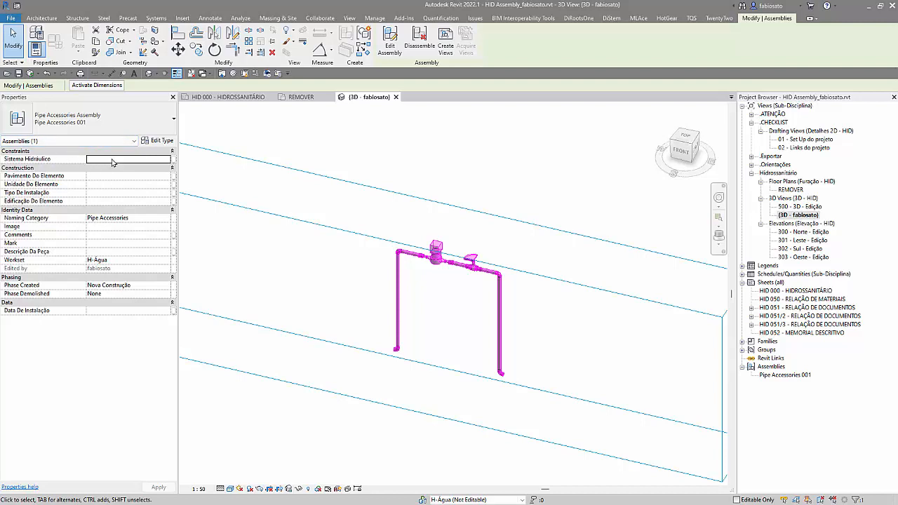
left_click(162, 221)
left_click(166, 221)
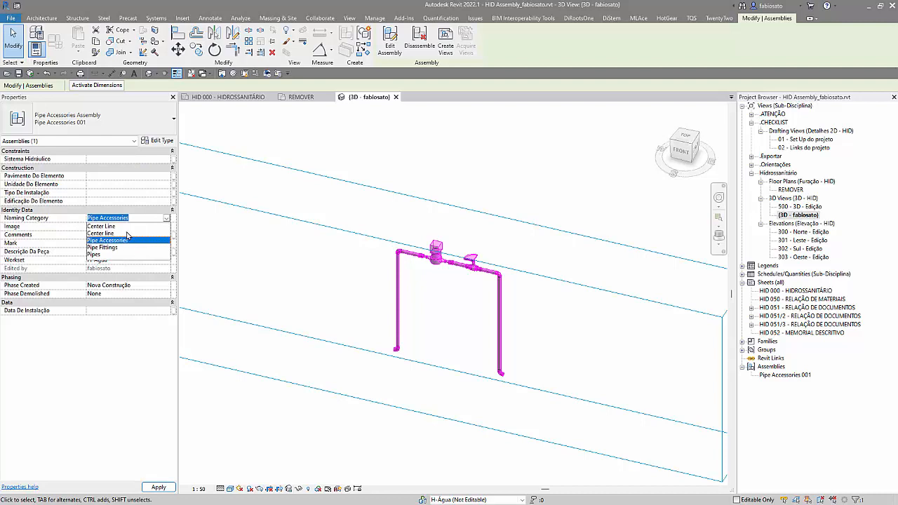
left_click(110, 255)
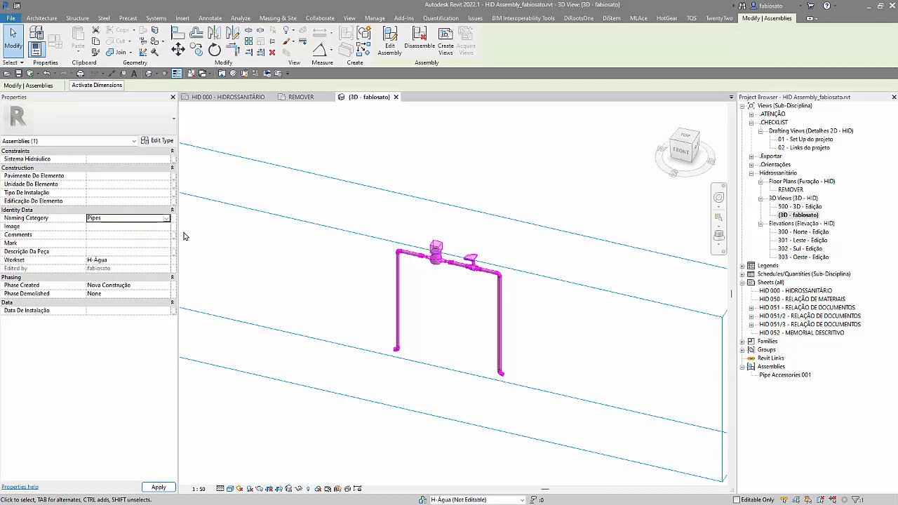
left_click(528, 287)
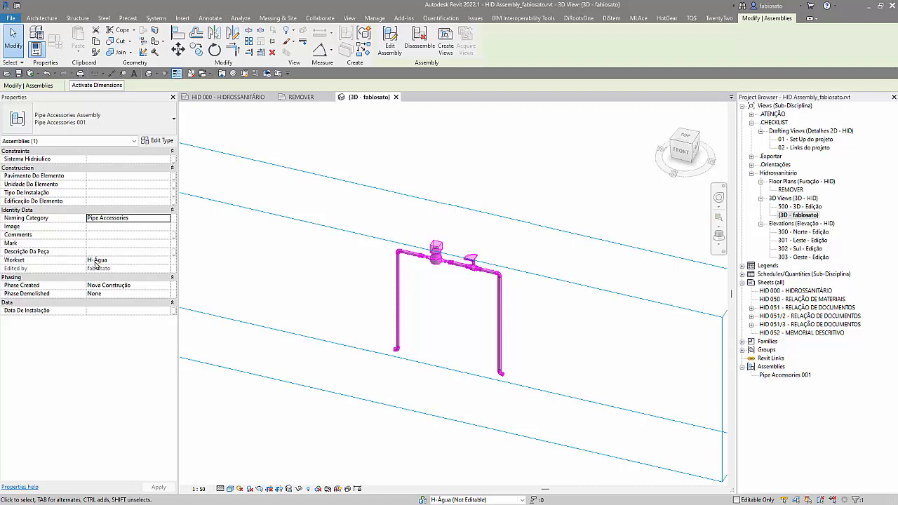
Step: Select only the left vertical pipe inside the assembly and review its properties, including assembly name and workset
left_click(318, 284)
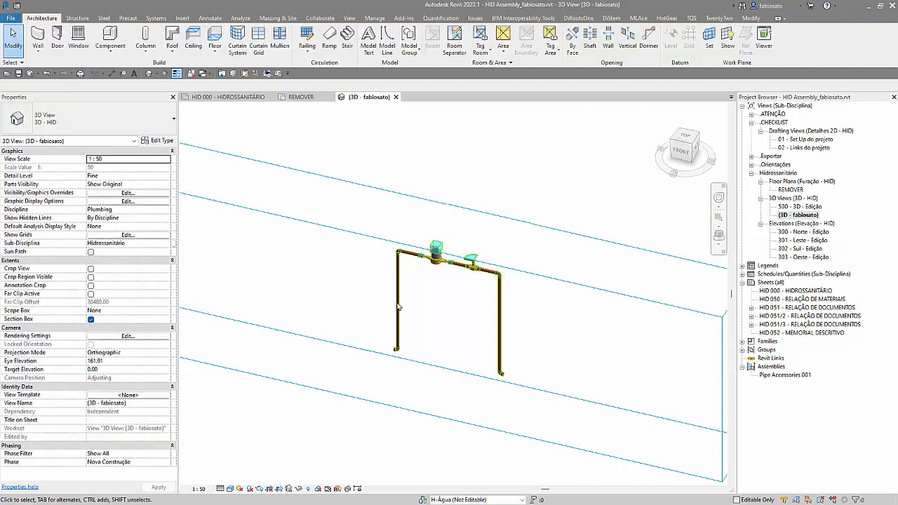
key("Tab")
left_click(394, 309)
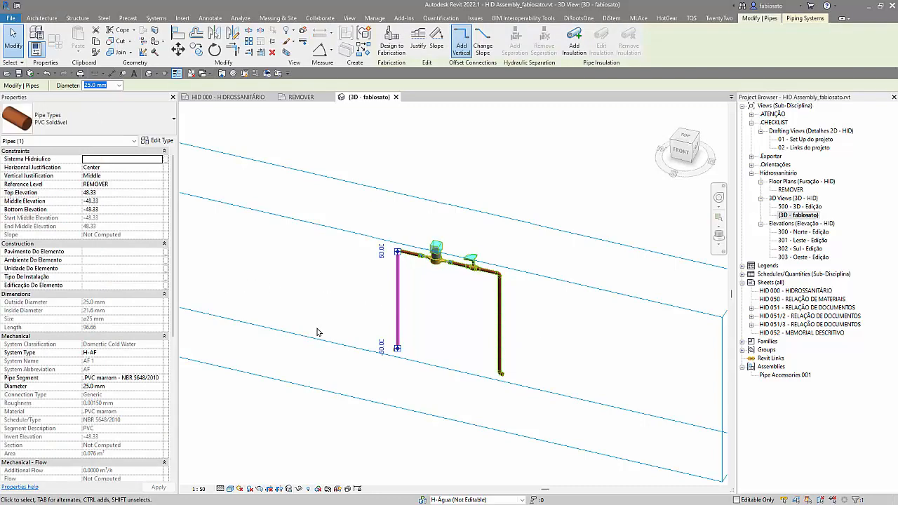
scroll(108, 388, "down", 10)
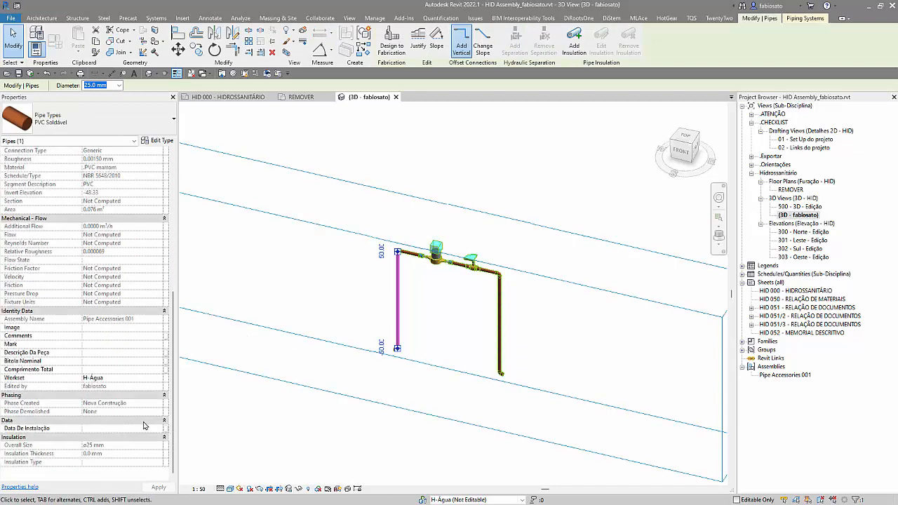
left_click(340, 297)
Step: Set the workset of the whole pipe assembly to H-Gás
left_click(397, 298)
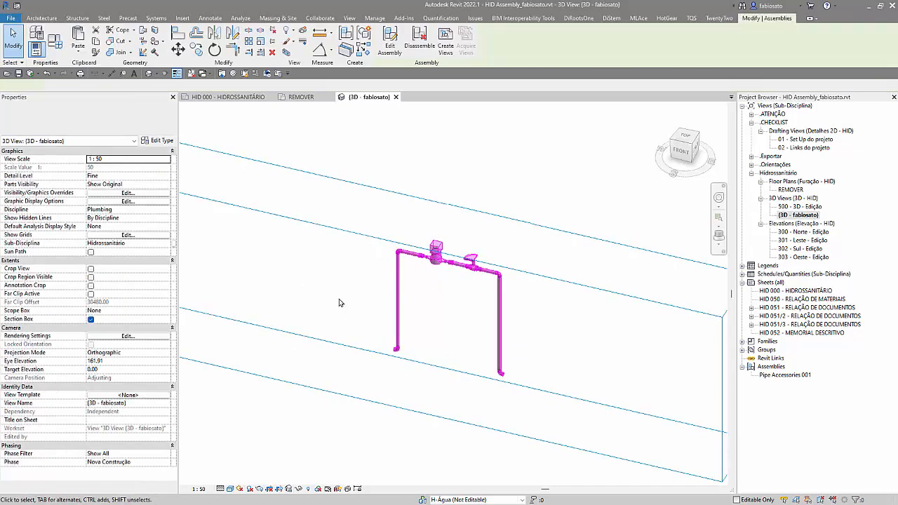
left_click(169, 260)
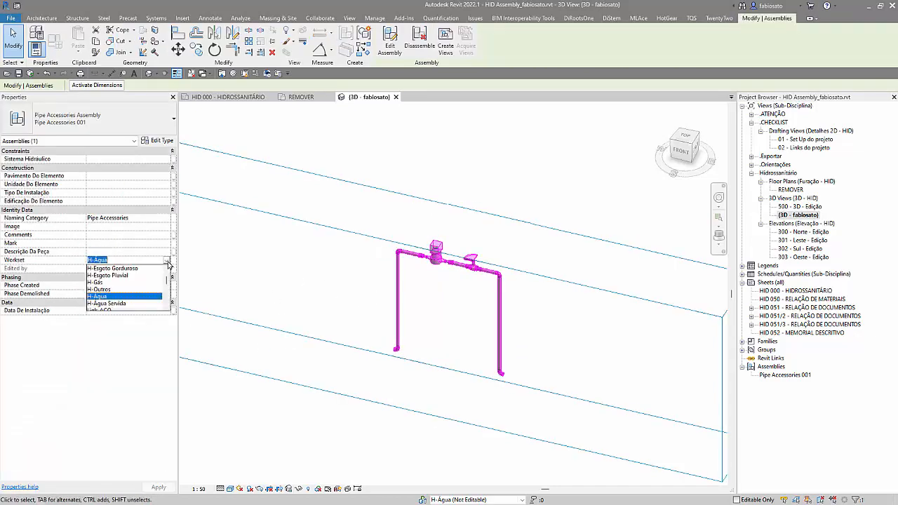
left_click(116, 283)
key("Escape")
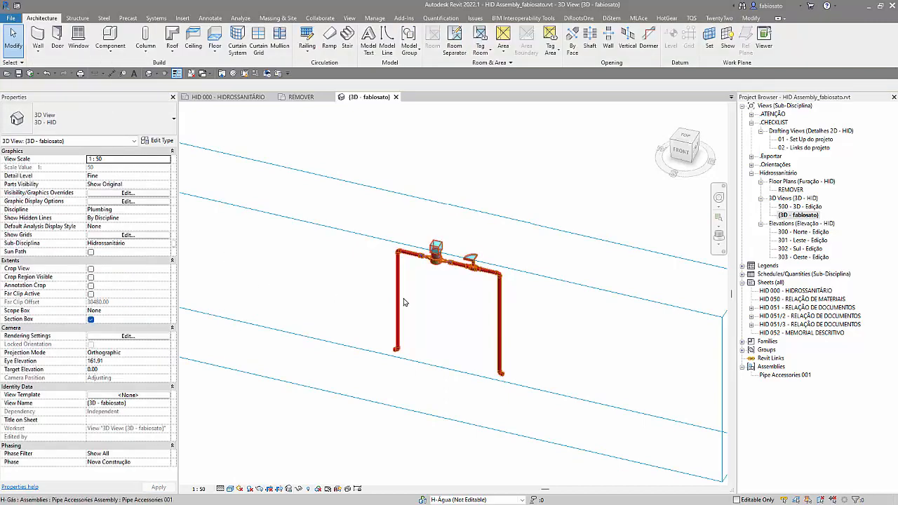
Step: Check the left vertical pipe's own workset within the assembly, and clear the selection
key("Tab")
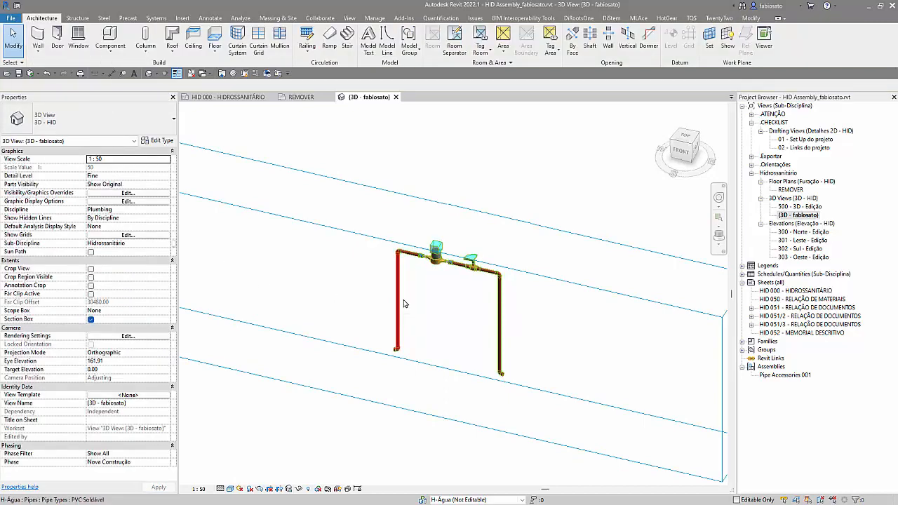
left_click(279, 287)
scroll(122, 433, "down", 10)
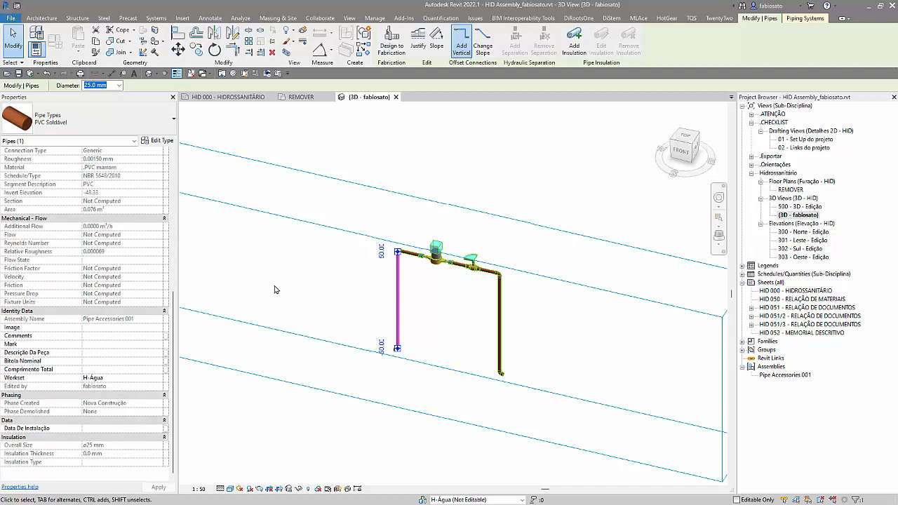
key("Escape")
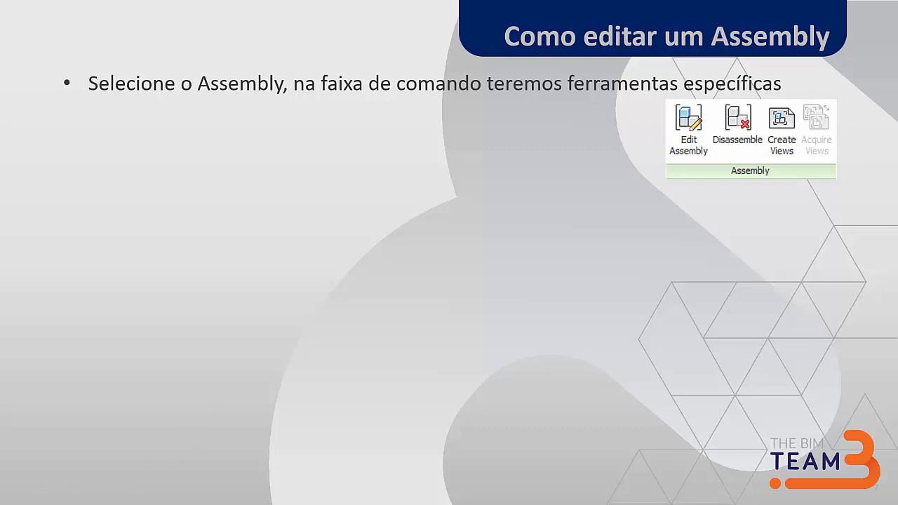
key("Right")
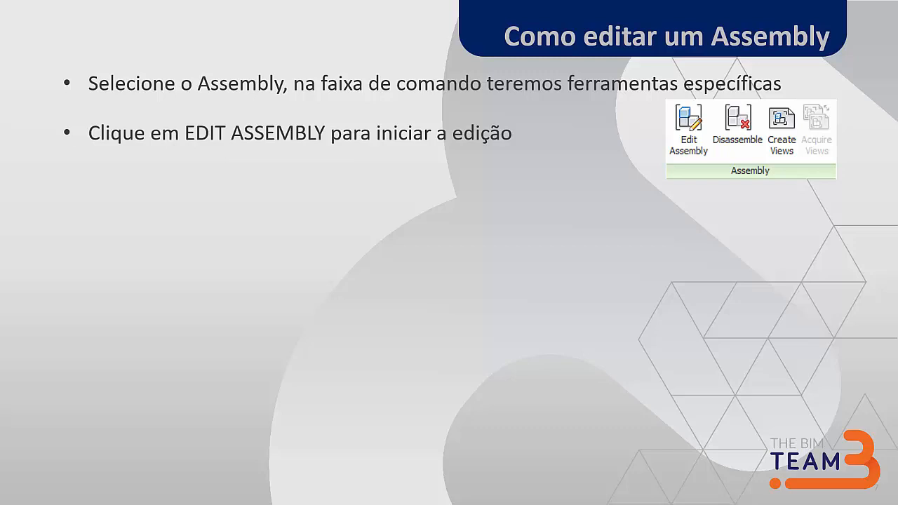
key("Right")
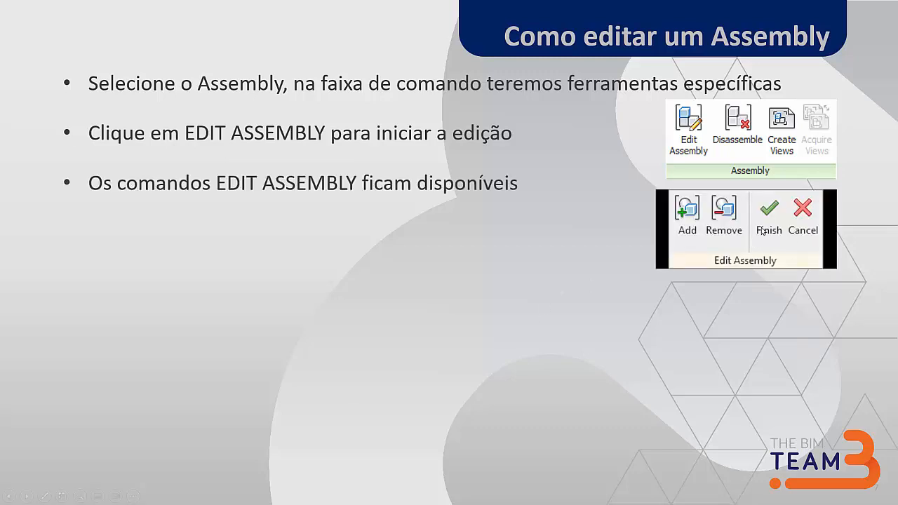
key("Right")
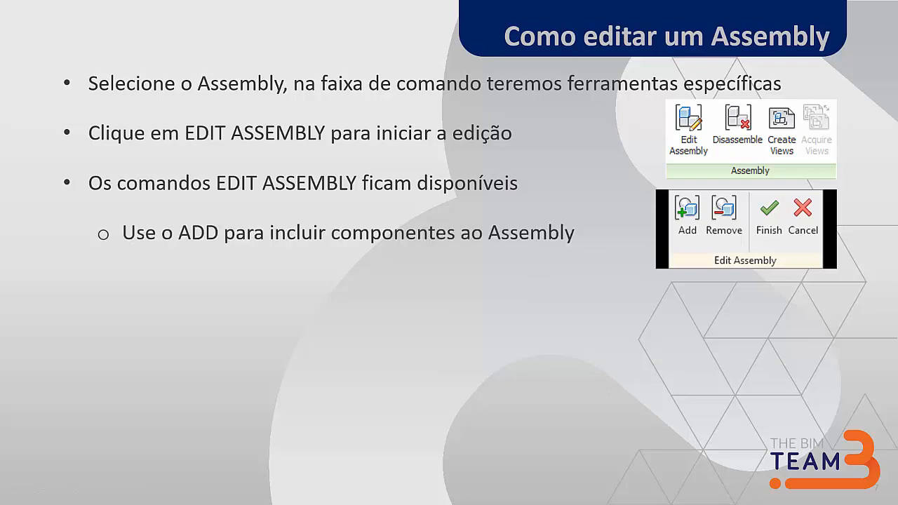
key("Right")
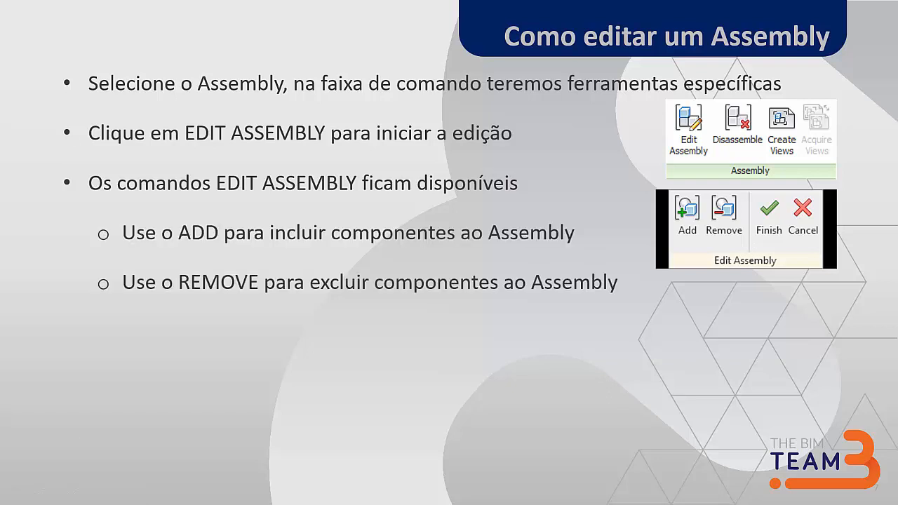
key("Right")
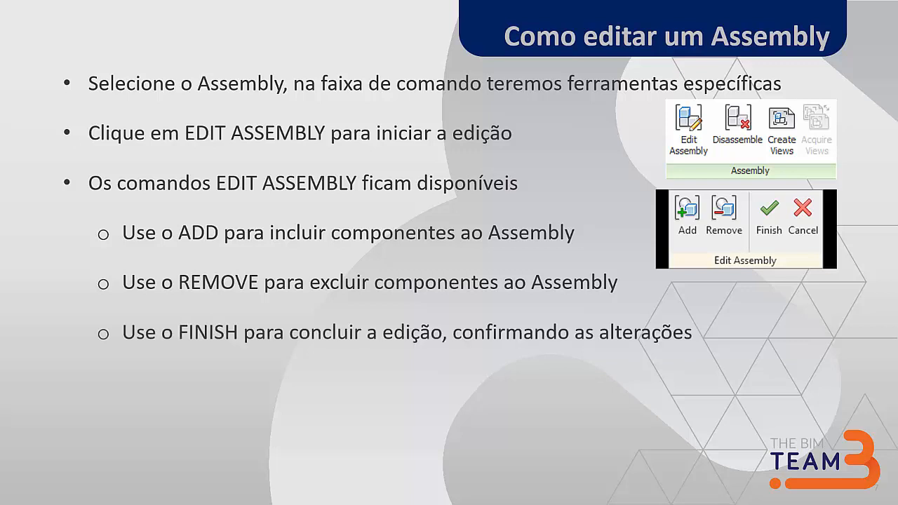
key("Right")
key("Right")
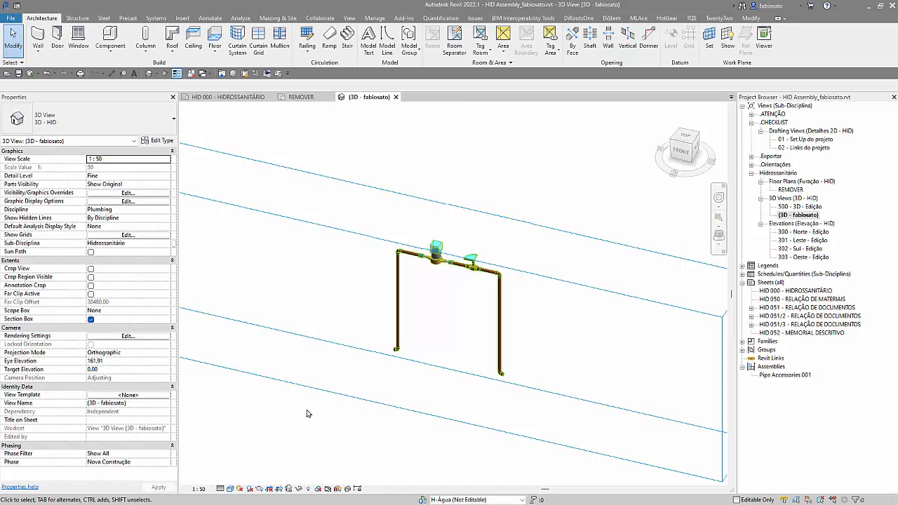
scroll(469, 264, "up", 4)
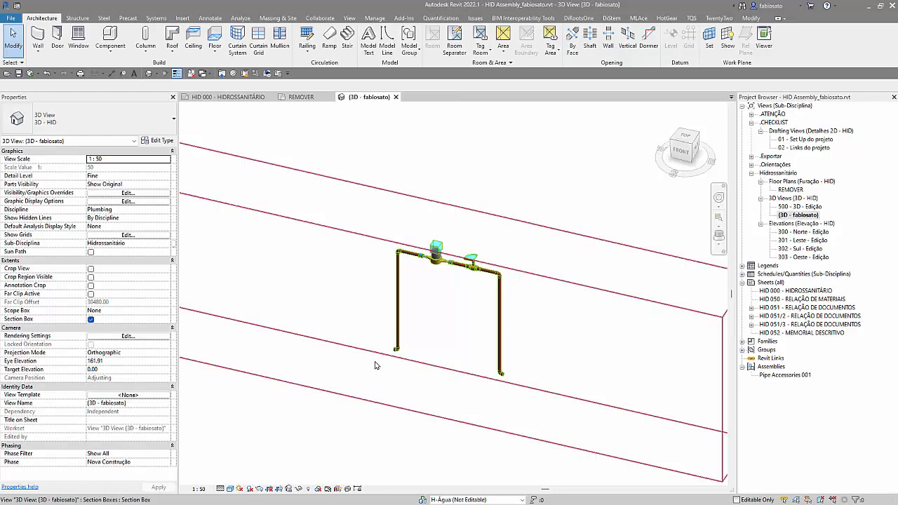
Step: Edit the pipe assembly to remove both vertical pipes, their elbows and the adjoining horizontal end pipes, and finish the edit
left_click(469, 264)
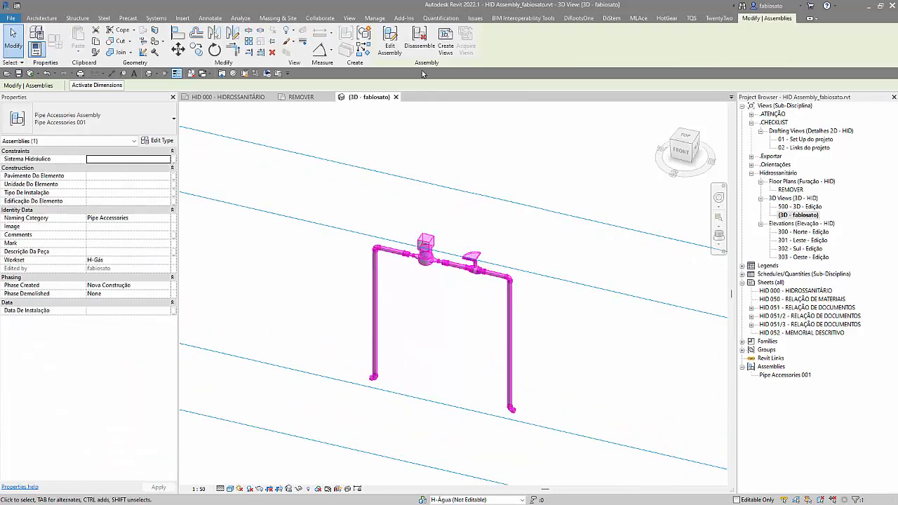
left_click(389, 42)
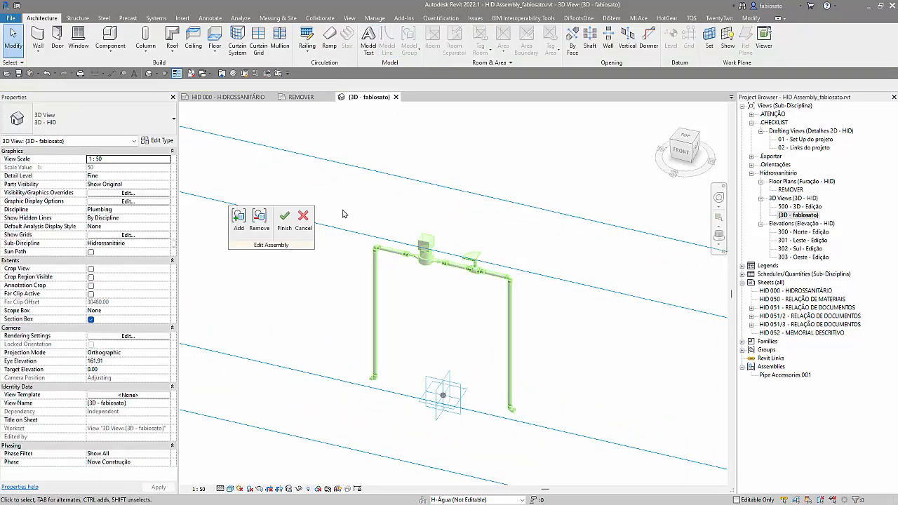
left_click(259, 220)
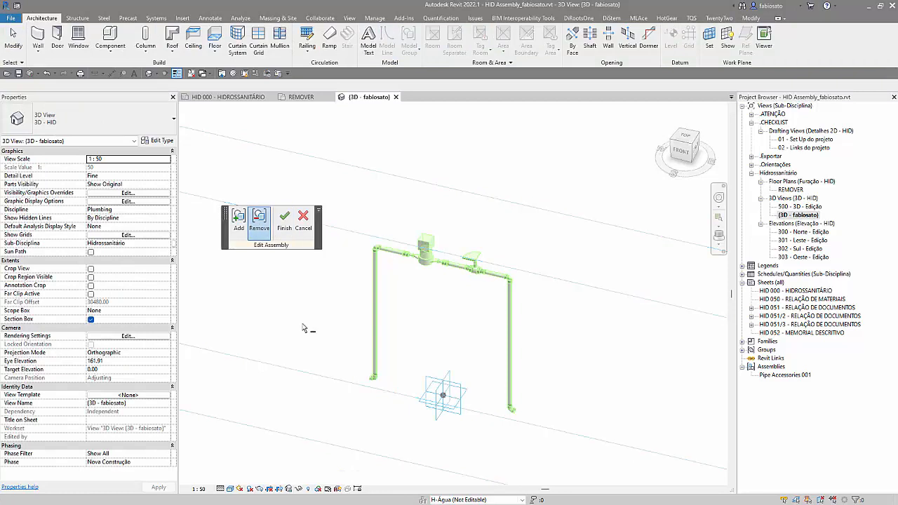
left_click(372, 380)
left_click(375, 295)
left_click(376, 252)
left_click(509, 285)
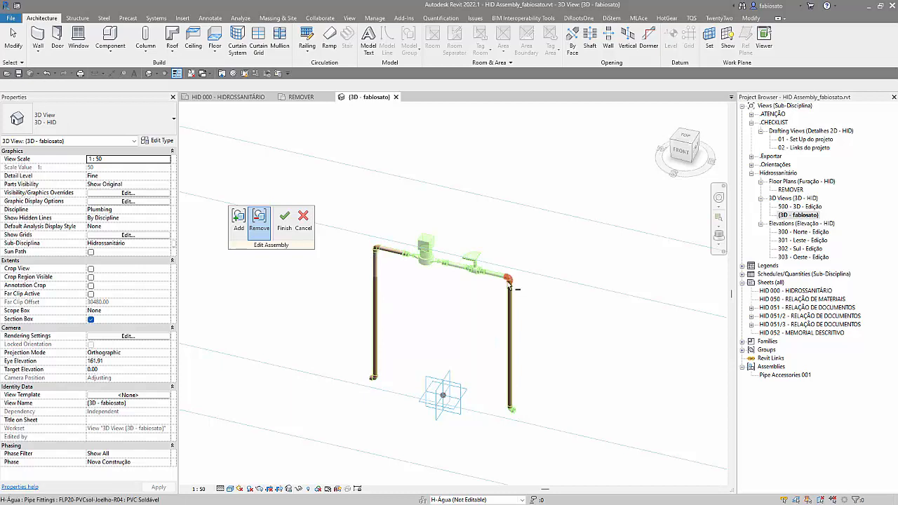
left_click(509, 281)
left_click(512, 409)
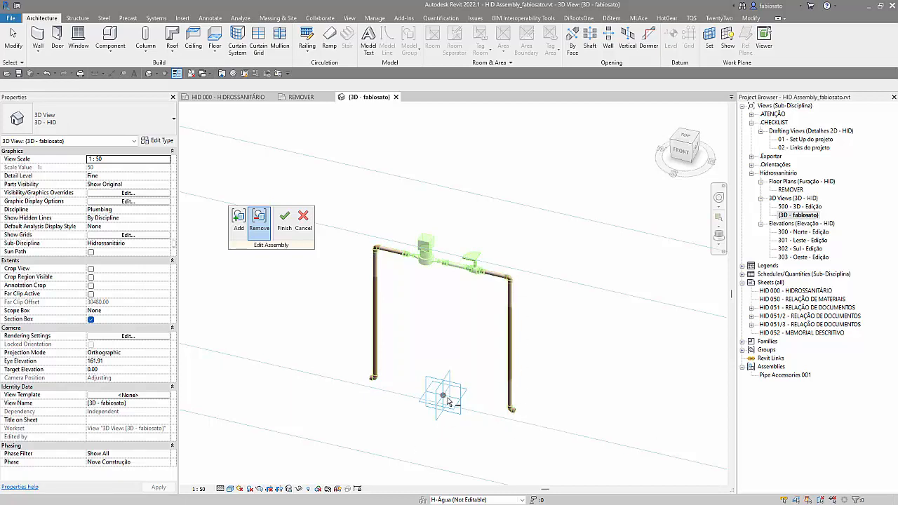
left_click(284, 221)
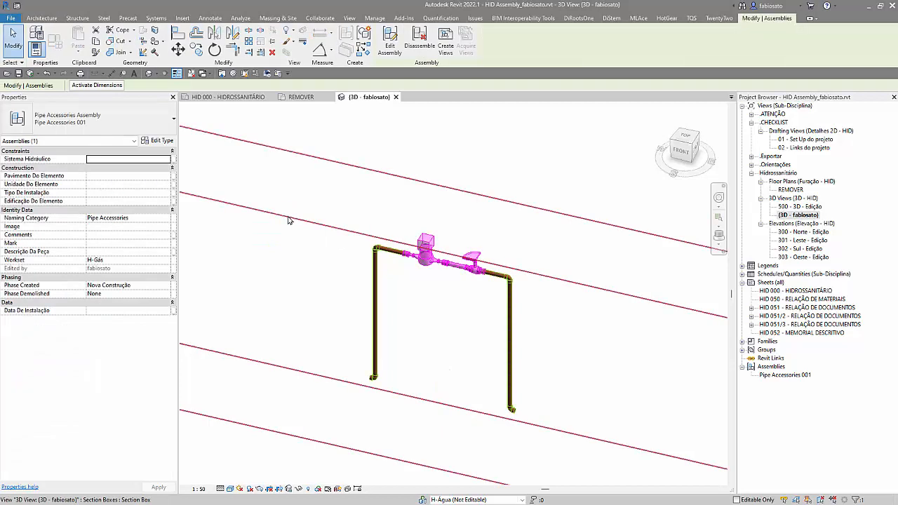
scroll(274, 312, "down", 2)
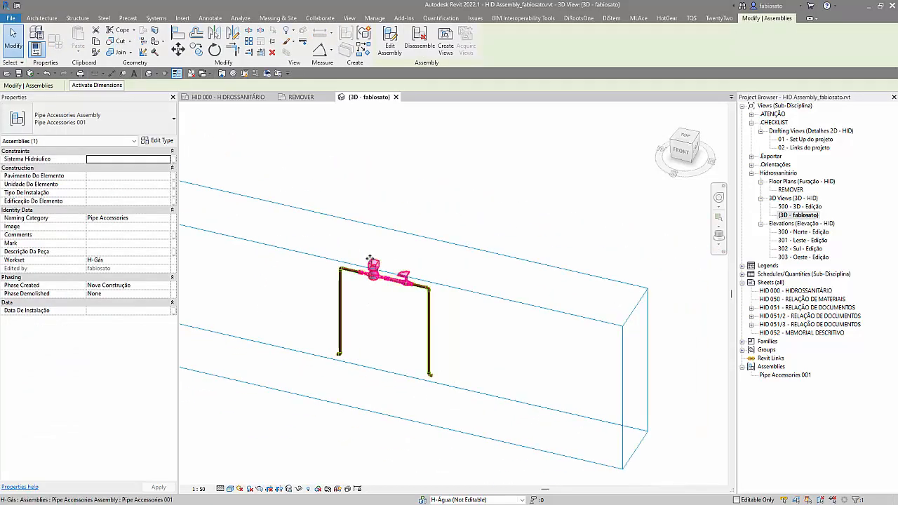
left_click(477, 331)
Step: Place four instances of the Pipe Accessories 001 assembly above the original one in the REMOVER floor plan
scroll(407, 294, "up", 5)
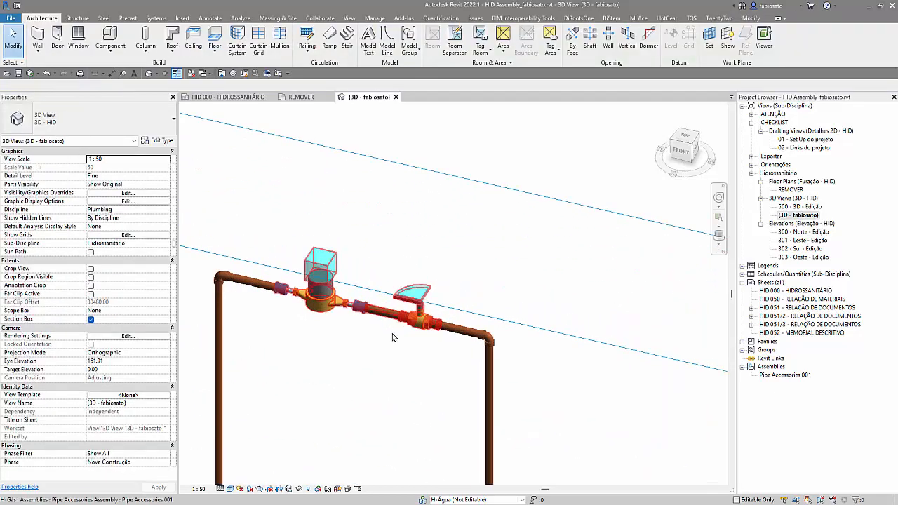
scroll(415, 327, "down", 3)
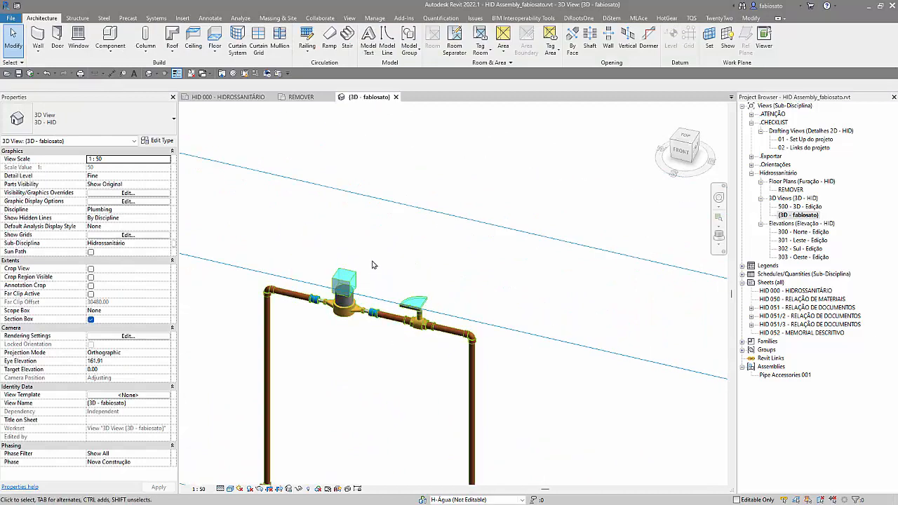
scroll(382, 317, "up", 1)
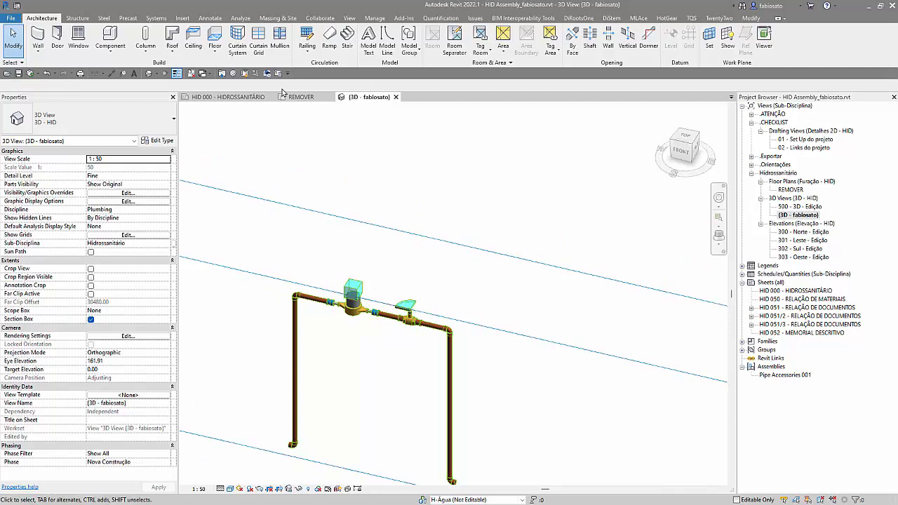
left_click(296, 97)
scroll(417, 297, "up", 2)
left_click(421, 280)
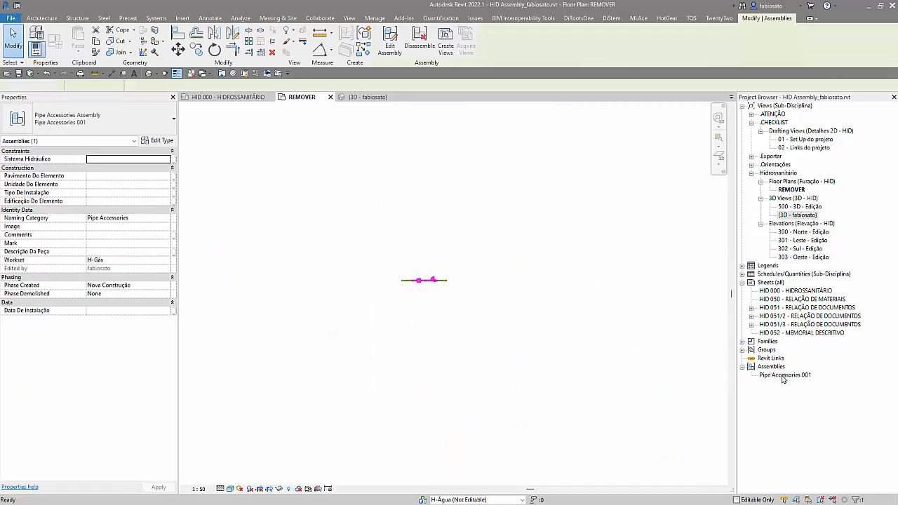
right_click(778, 377)
left_click(818, 438)
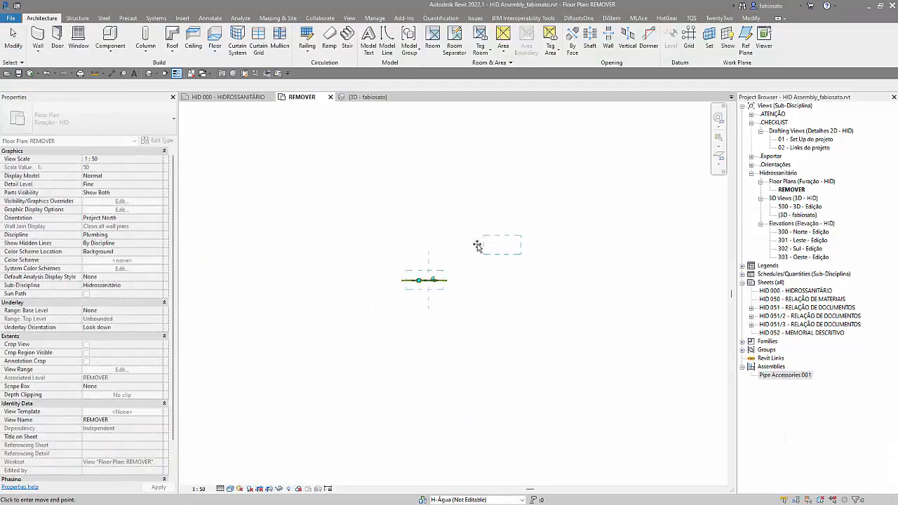
left_click(417, 226)
left_click(468, 202)
left_click(408, 171)
left_click(358, 177)
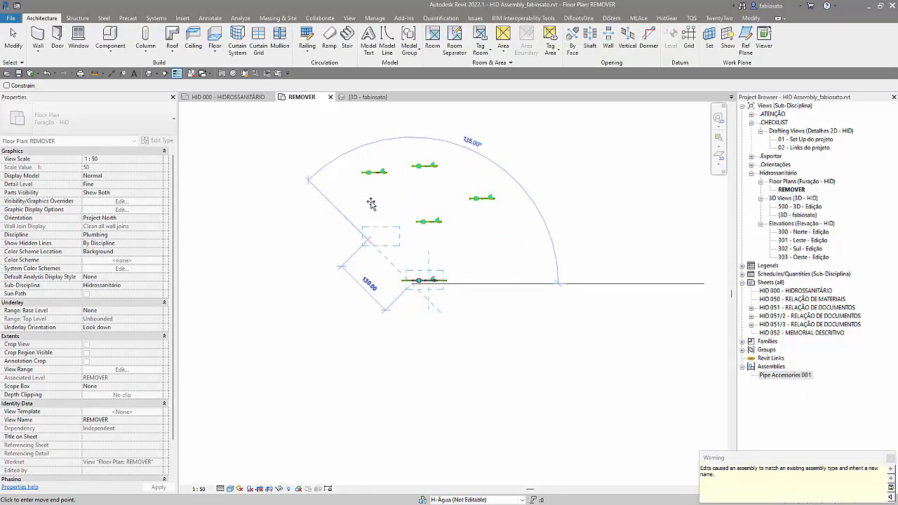
Step: Return to the 3D view and turn off its section box to show all placed assemblies
left_click(378, 99)
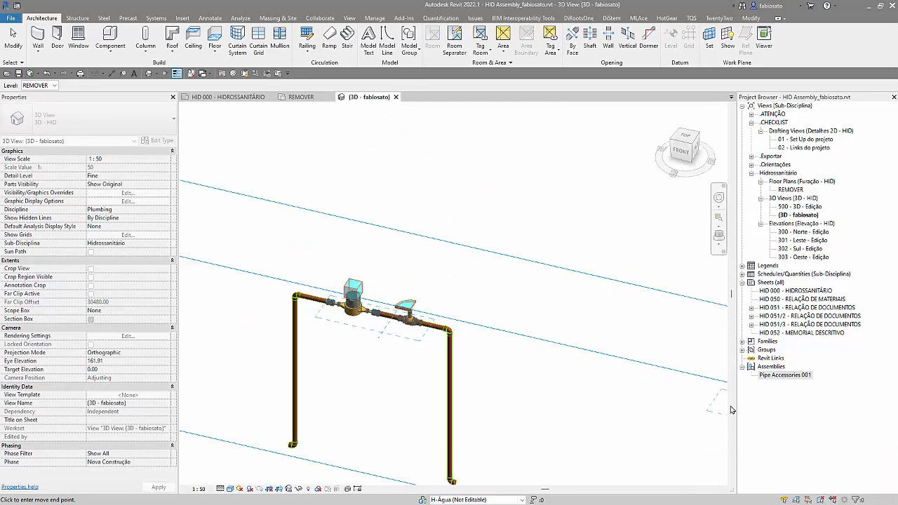
left_click(458, 281)
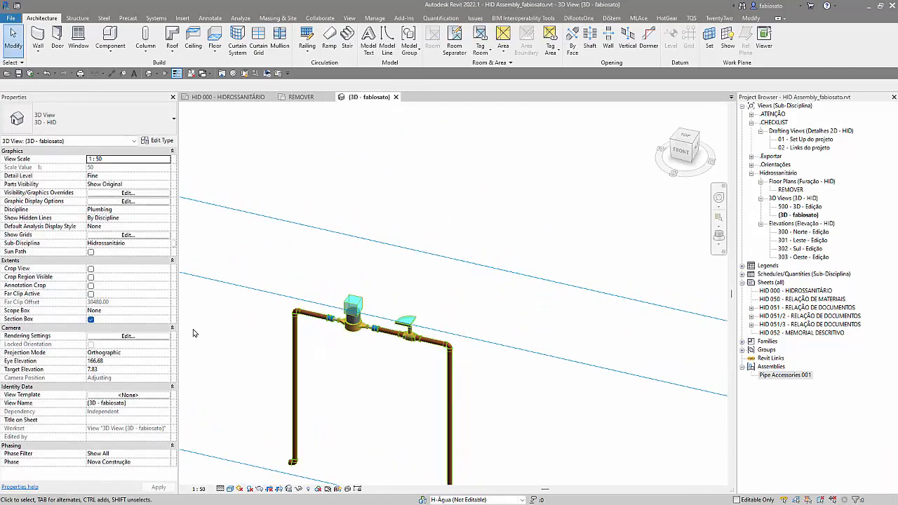
left_click(91, 320)
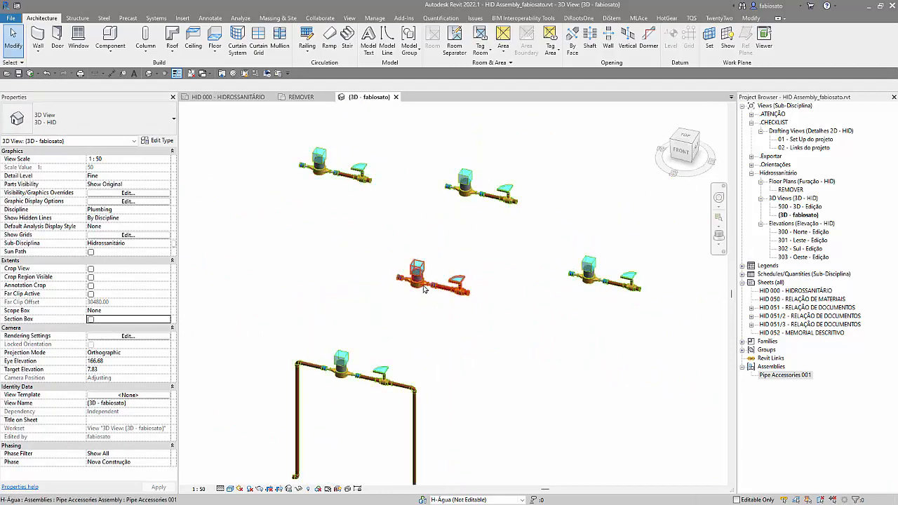
scroll(397, 195, "down", 1)
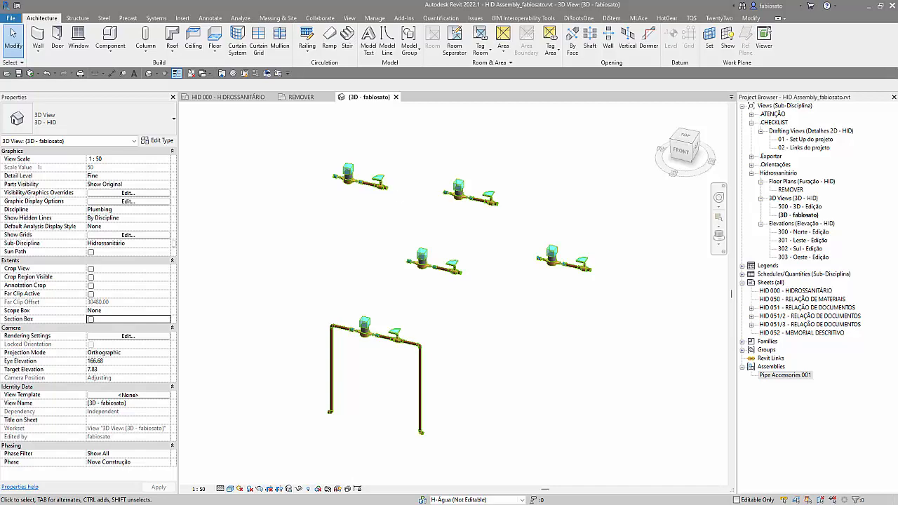
Step: In the REMOVER plan, draw a 25.0 mm PVC pipe rightward from the topmost assembly's ball valve, turning upward for about 20 cm
left_click(308, 98)
scroll(449, 160, "up", 6)
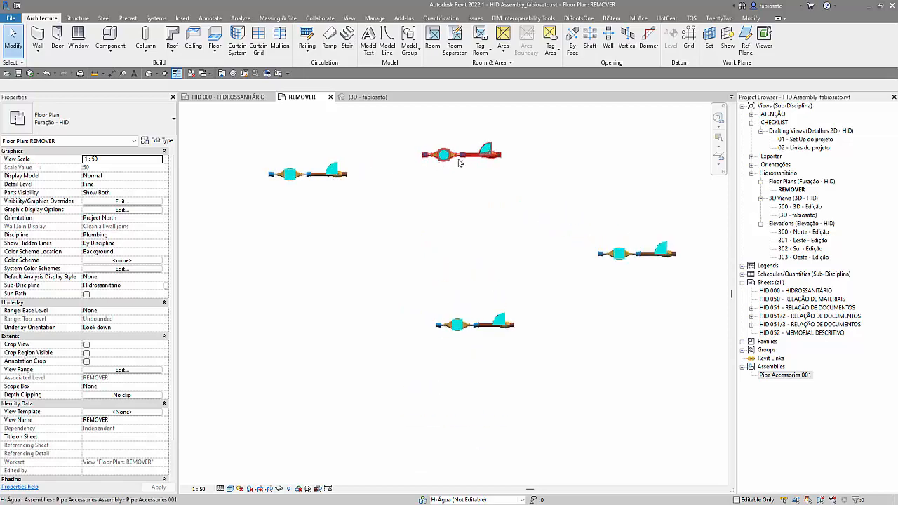
left_click(494, 156)
scroll(500, 159, "up", 3)
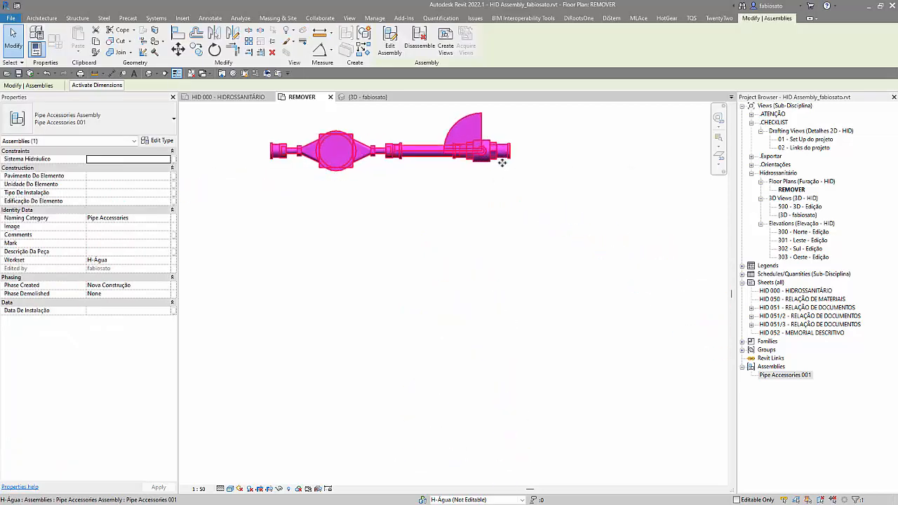
left_click(512, 184)
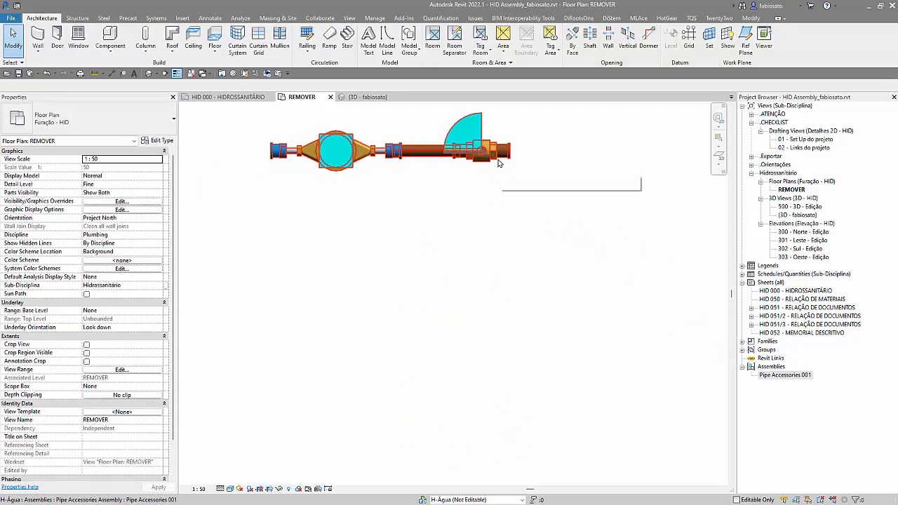
left_click(499, 163)
right_click(503, 151)
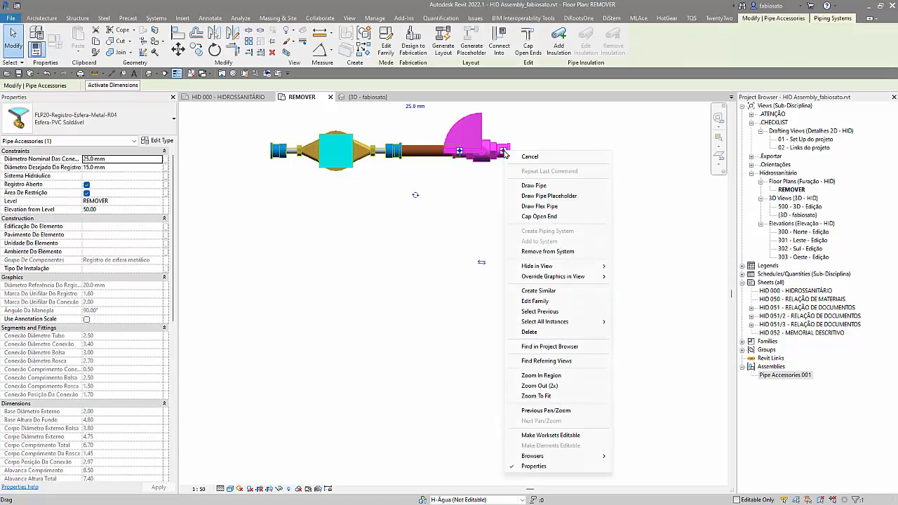
left_click(534, 186)
scroll(382, 232, "down", 2)
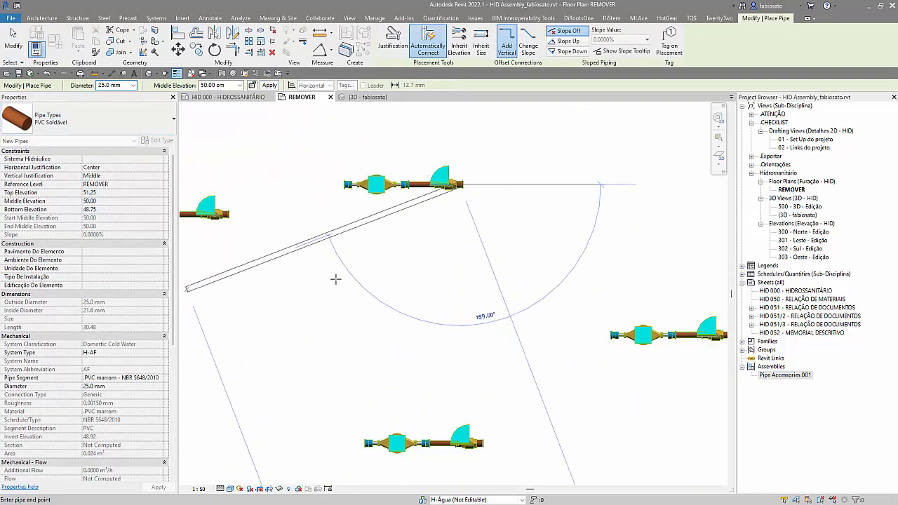
left_click(641, 185)
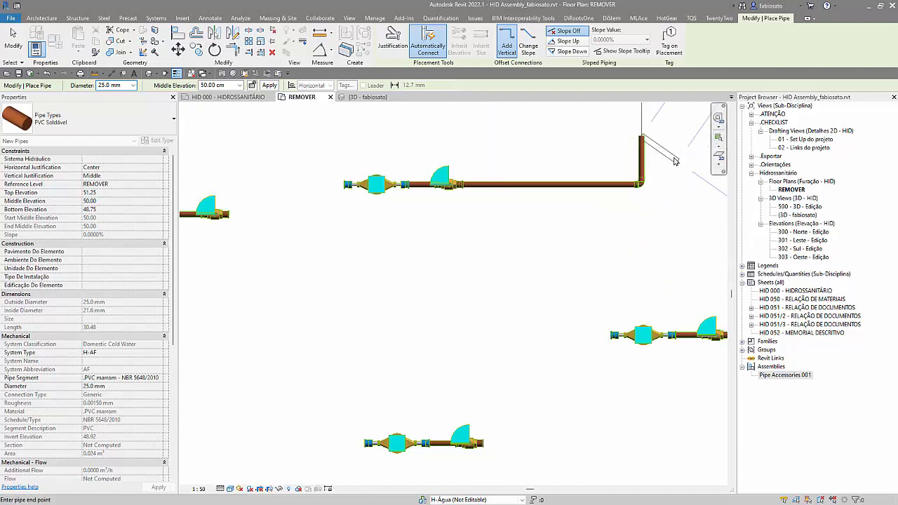
key("Escape")
key("Escape")
Step: Set the system type of the new run's short vertical end pipe to H-AQ
left_click(639, 160)
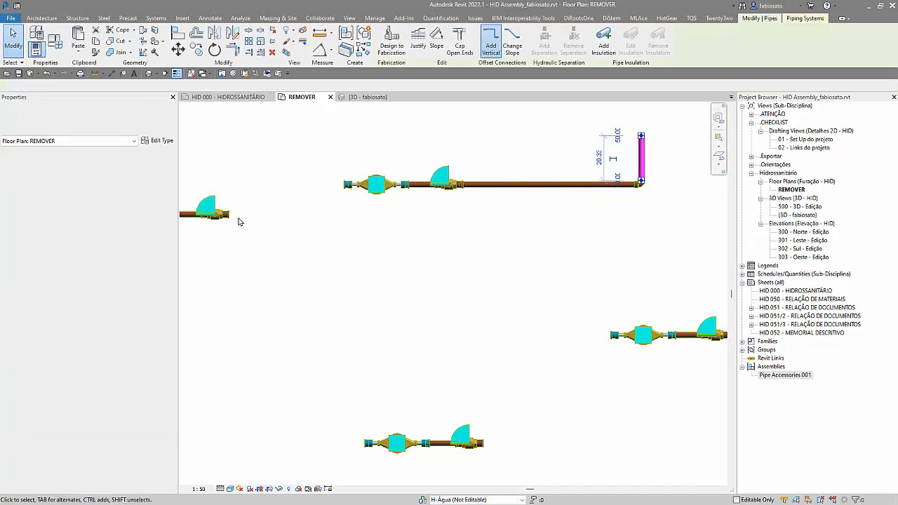
left_click(160, 354)
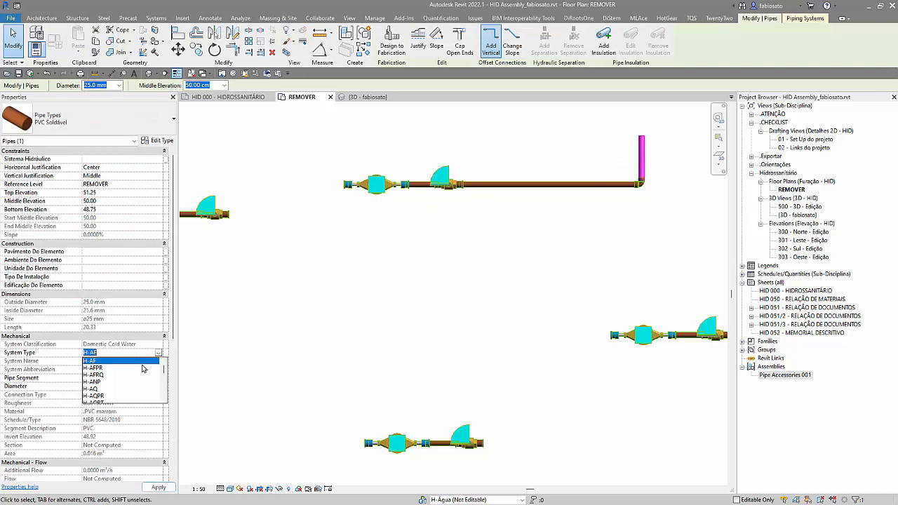
left_click(99, 373)
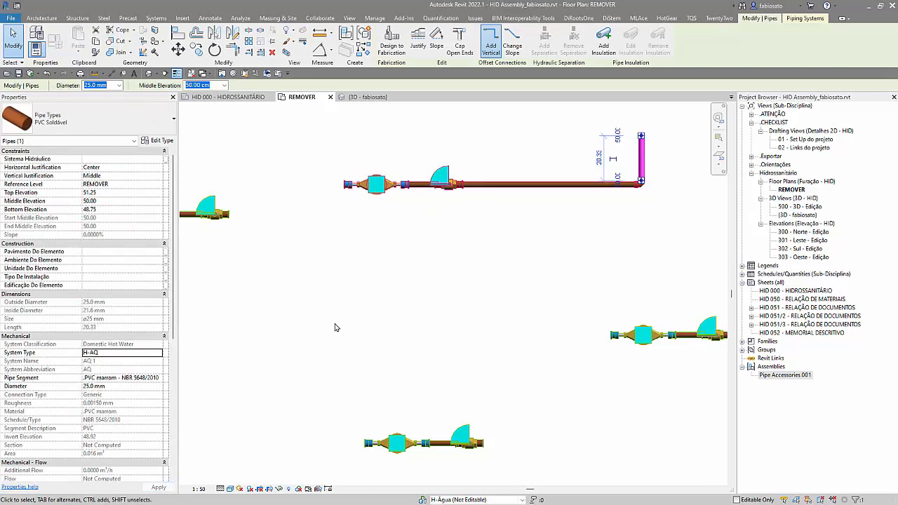
left_click(393, 313)
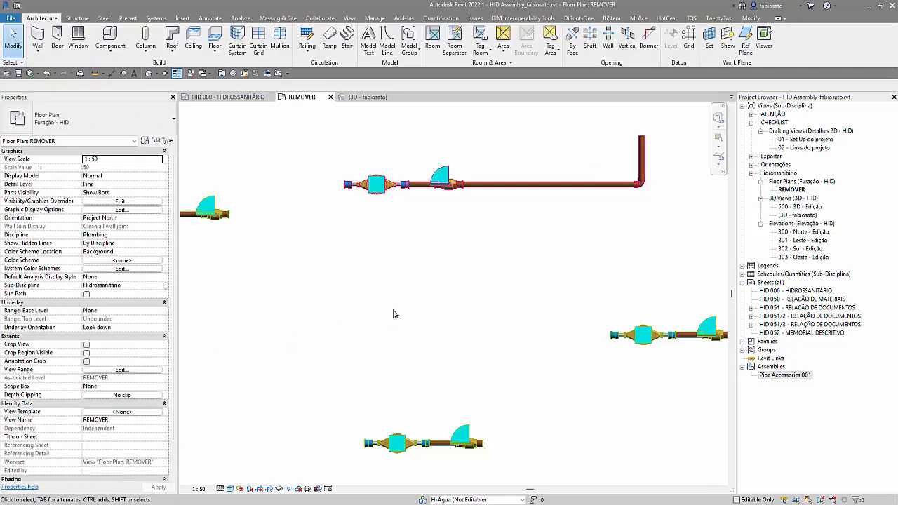
Step: Turn off the thin lines display in the floor plan
left_click(178, 74)
scroll(370, 185, "up", 3)
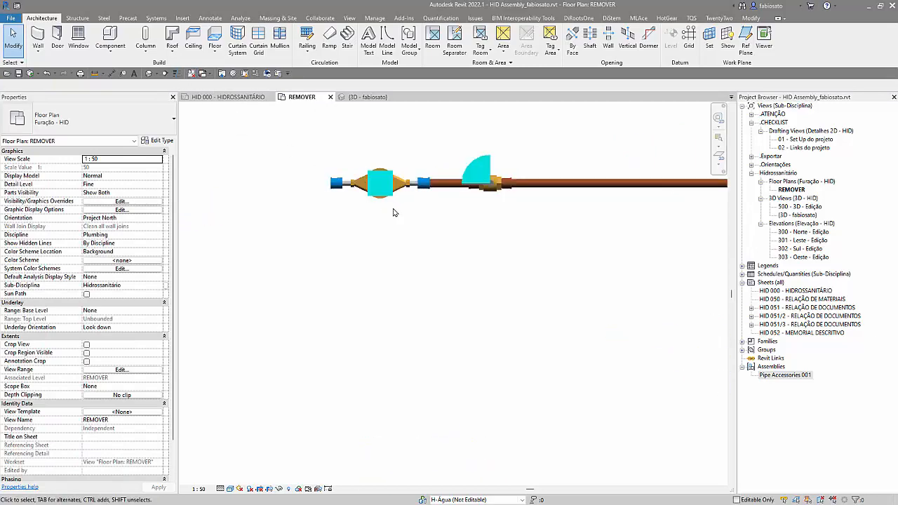
scroll(424, 223, "down", 4)
scroll(426, 229, "down", 2)
Step: Compare the extended assembly with the one to its left by selecting each, and clear the selection
left_click(415, 222)
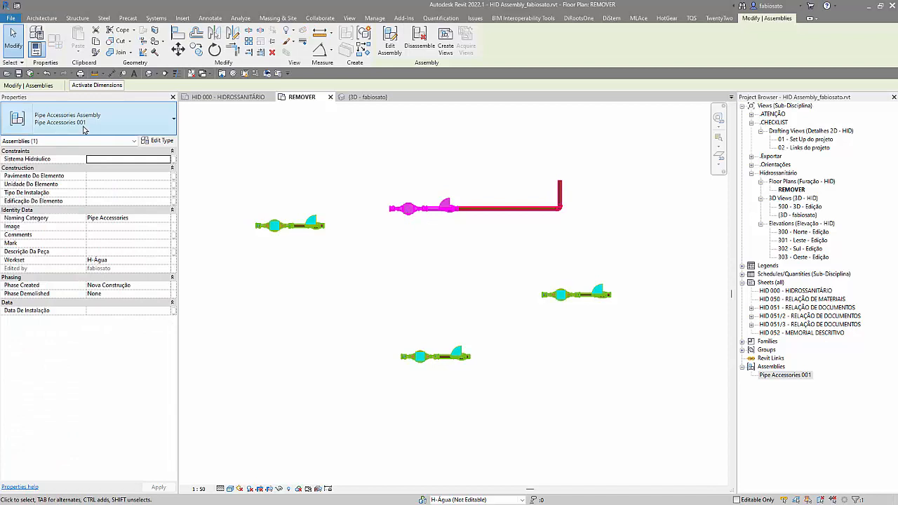
left_click(327, 226)
scroll(325, 226, "up", 2)
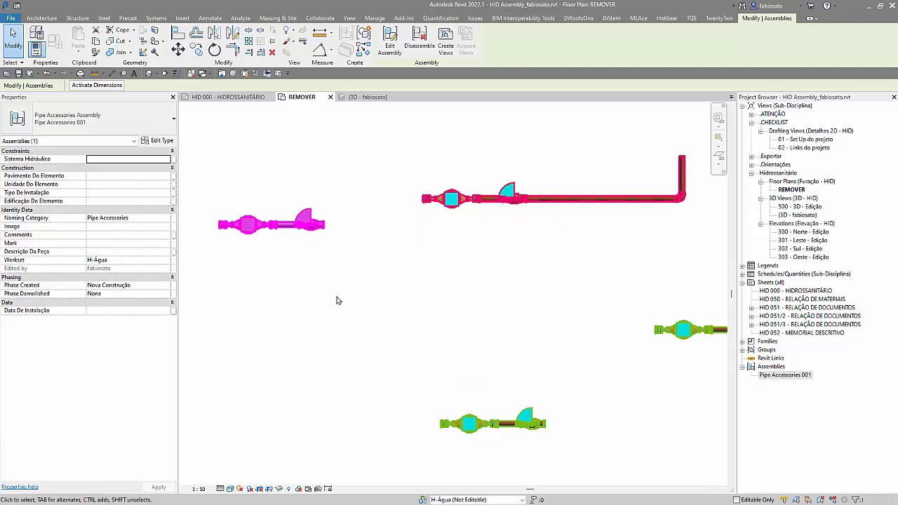
key("Escape")
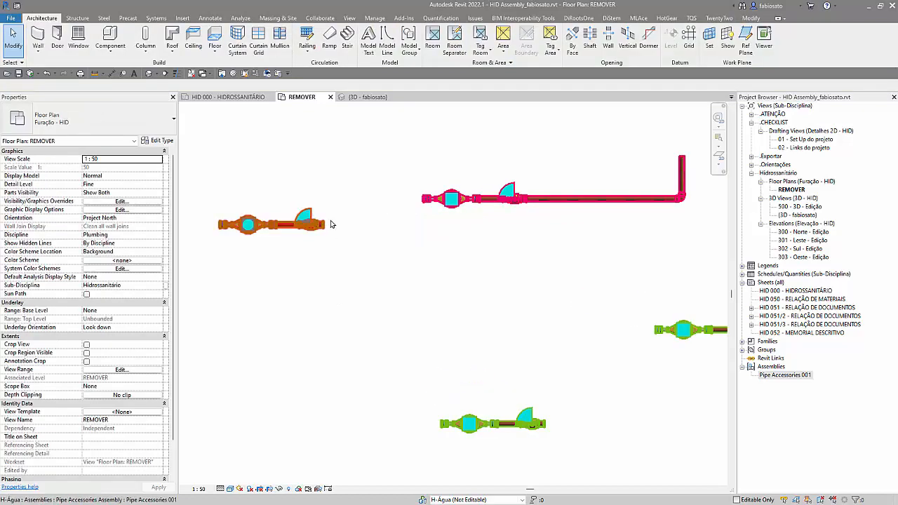
Step: Draw a 25.0 mm pipe from the left assembly's water meter, running left, down, and left again for about 78 cm
left_click(222, 233)
scroll(495, 307, "down", 2)
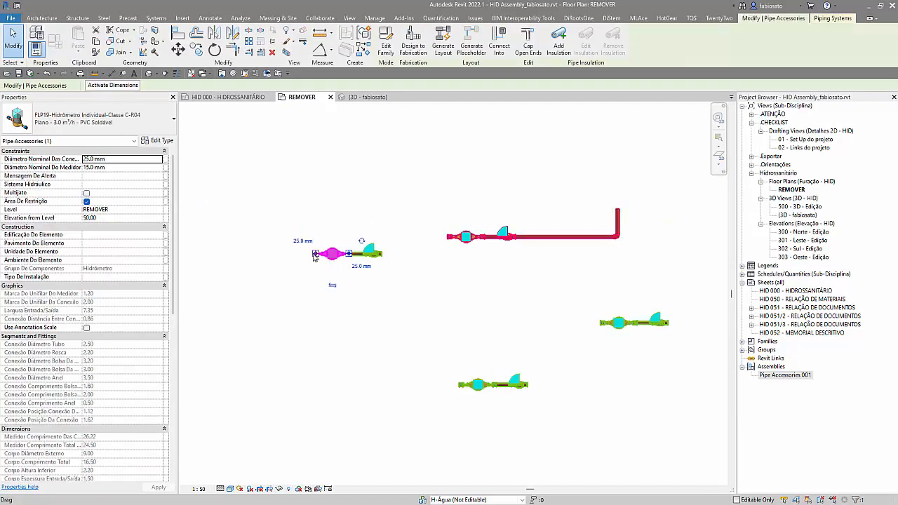
right_click(332, 268)
left_click(348, 219)
scroll(549, 318, "down", 1)
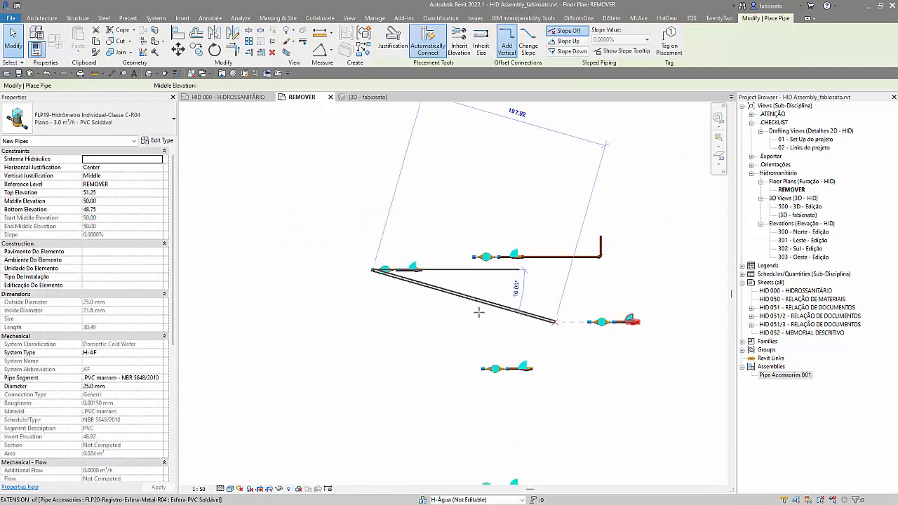
left_click(296, 271)
left_click(295, 337)
left_click(218, 337)
key("Escape")
key("Escape")
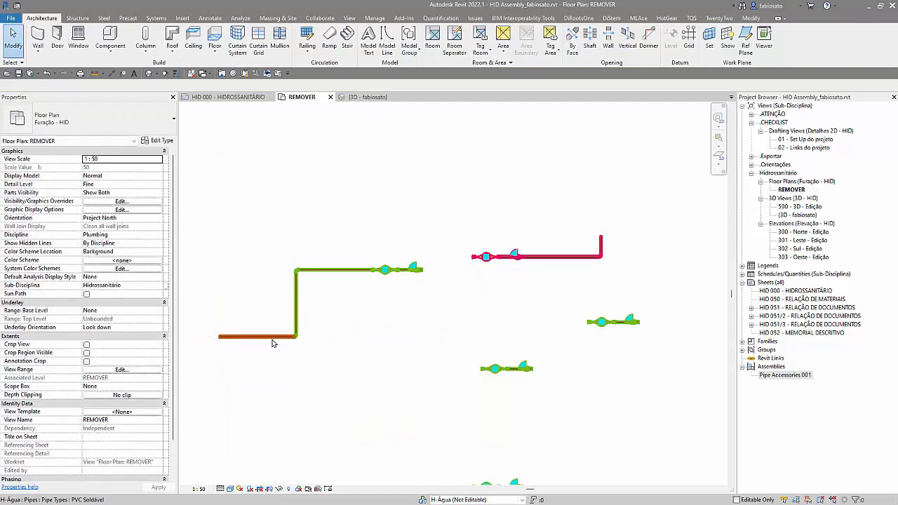
Step: Set the system type of the lower end pipe on the left assembly's run to H-AFRQ and clear the selection
left_click(269, 338)
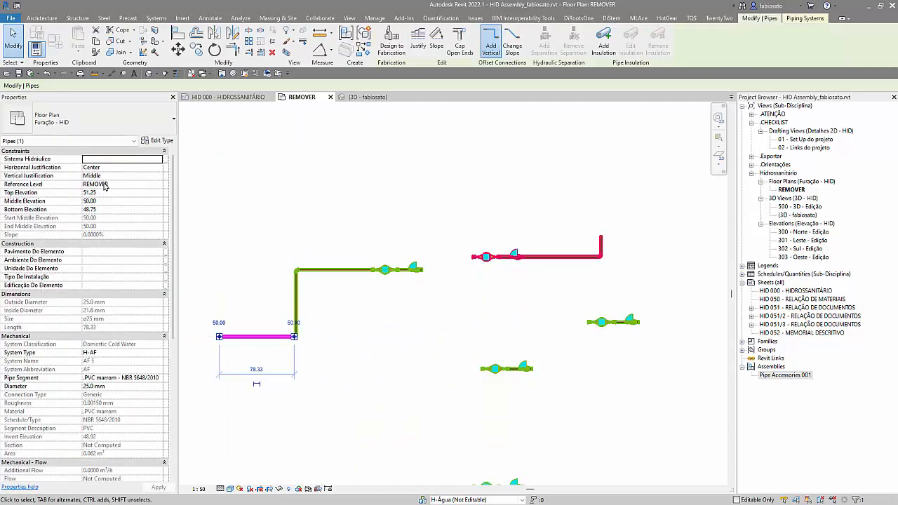
left_click(158, 355)
left_click(104, 379)
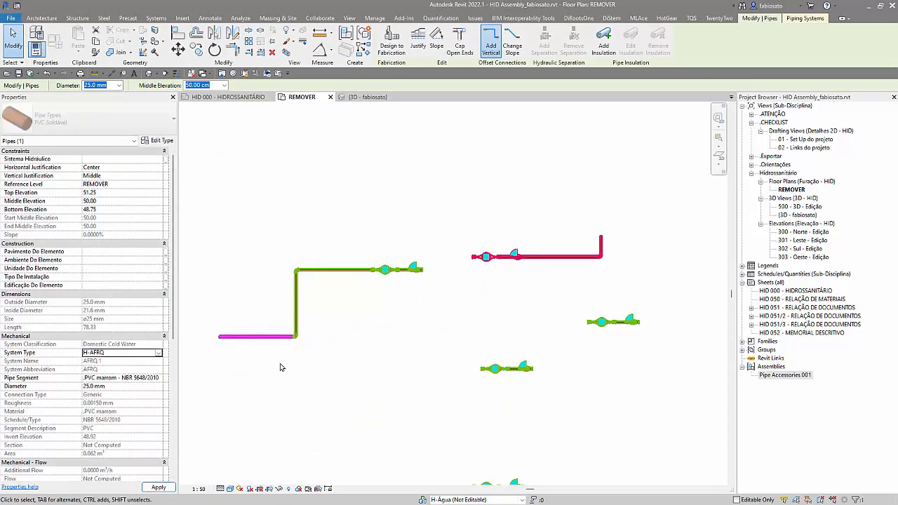
left_click(360, 386)
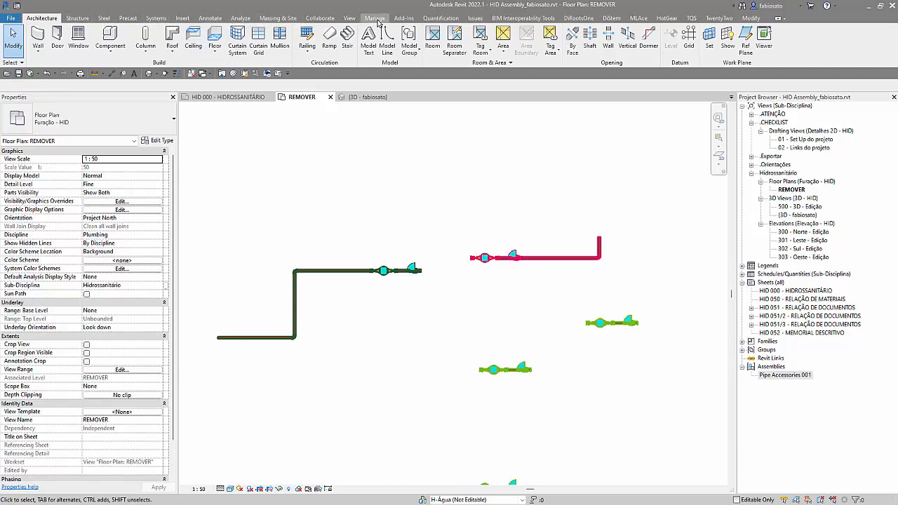
Step: Load the family FLP19-Equipamento-AF AQ-Parede Parede-R04.rfa from the library's Plumbing Fixtures > Equipamentos folder
left_click(183, 17)
left_click(408, 41)
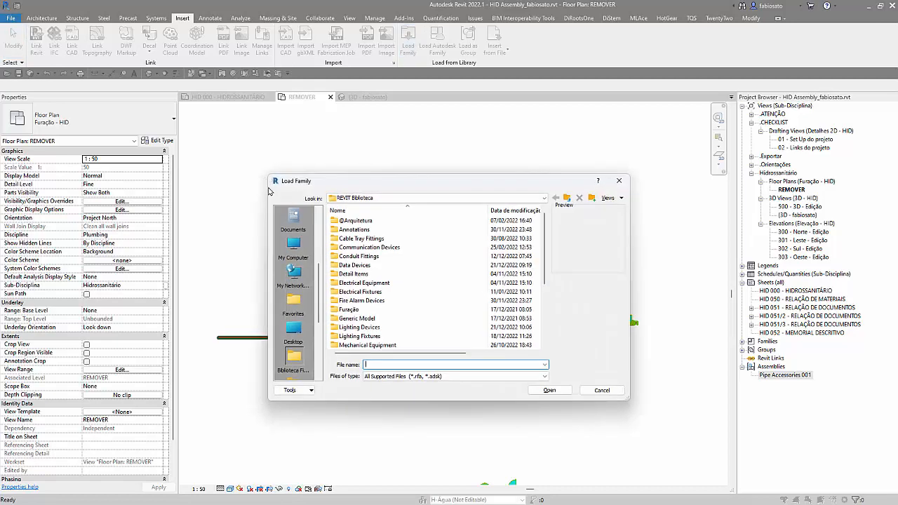
scroll(369, 283, "down", 2)
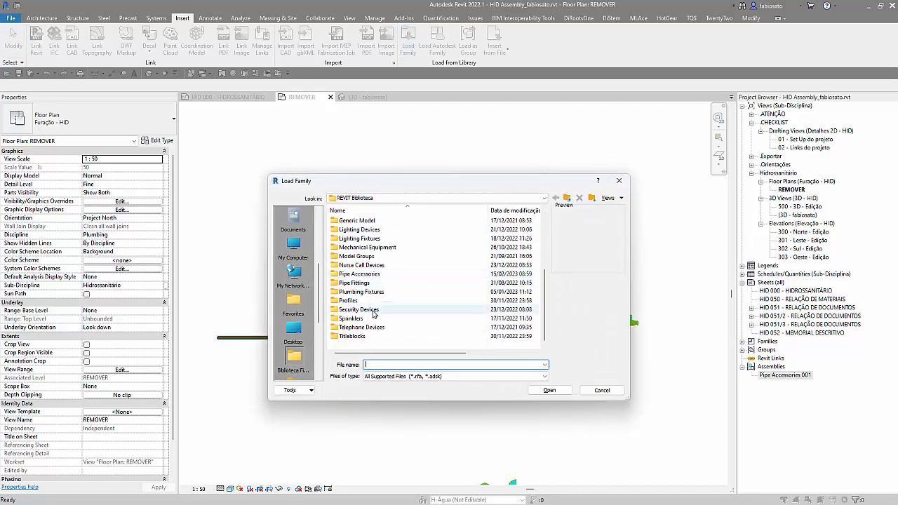
double_click(370, 293)
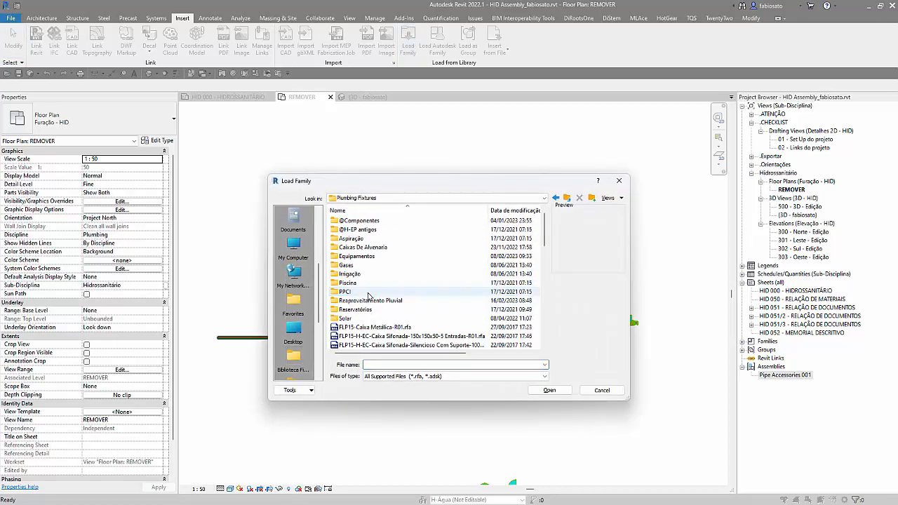
double_click(364, 258)
scroll(365, 266, "down", 3)
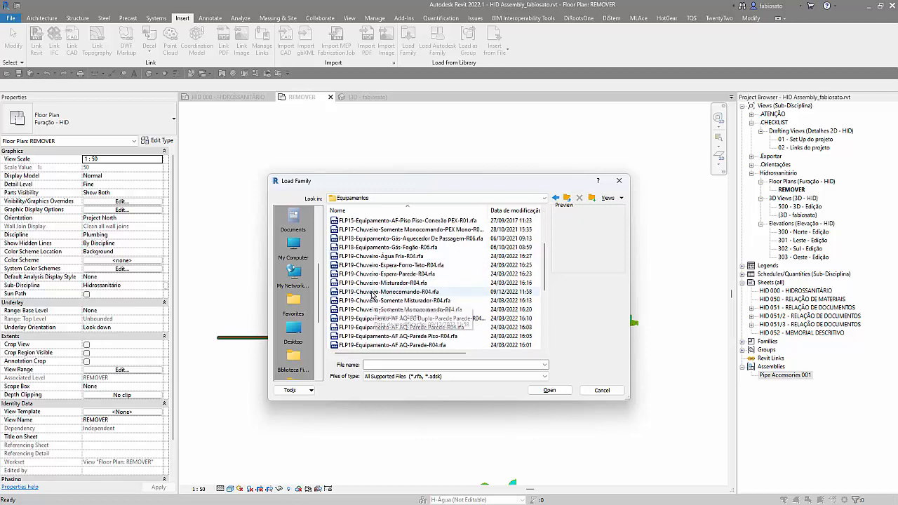
scroll(398, 312, "down", 1)
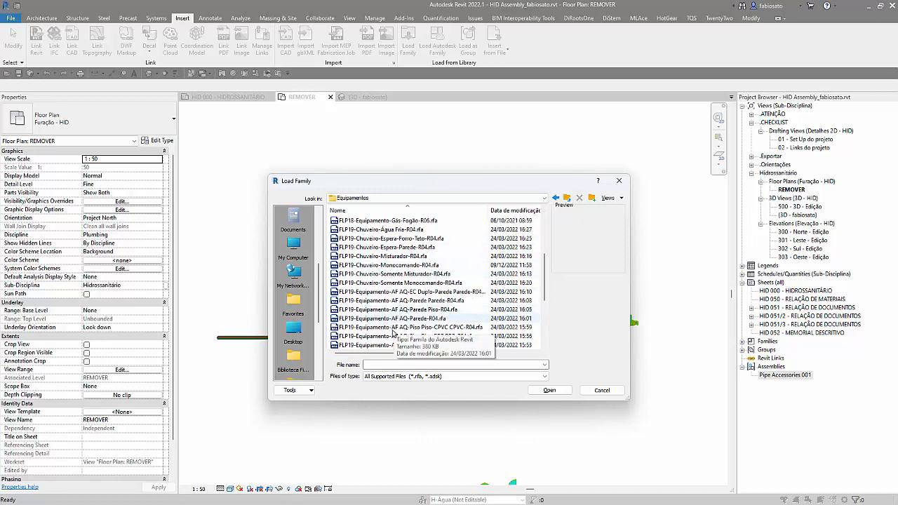
double_click(396, 300)
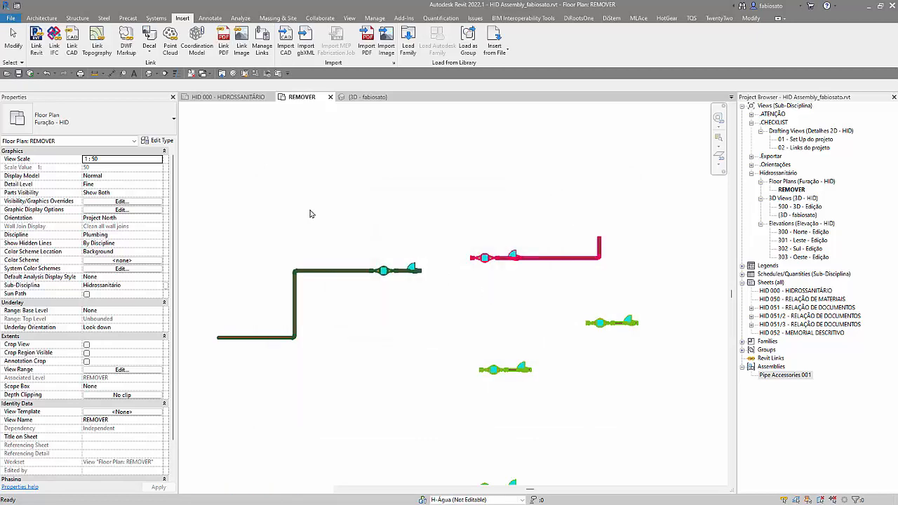
Step: Place one FLP19-Equipamento-AF AQ-Parede Parede-R04 plumbing fixture, type Lavatório Com Esperas Abaixo Da Louça, above the left assembly
left_click(46, 19)
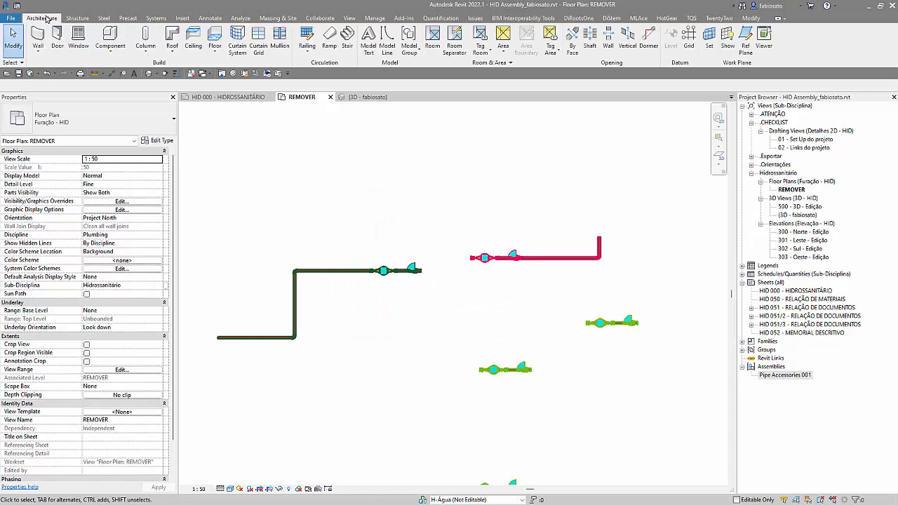
left_click(157, 18)
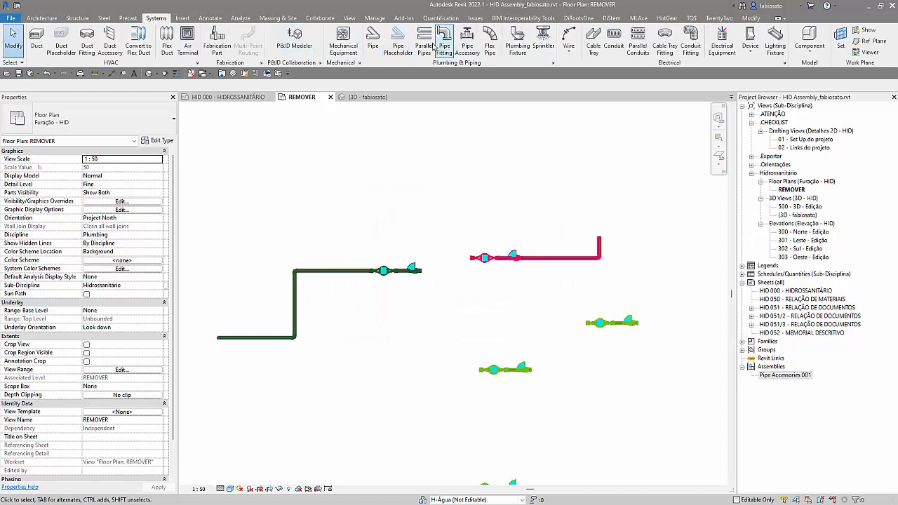
left_click(518, 37)
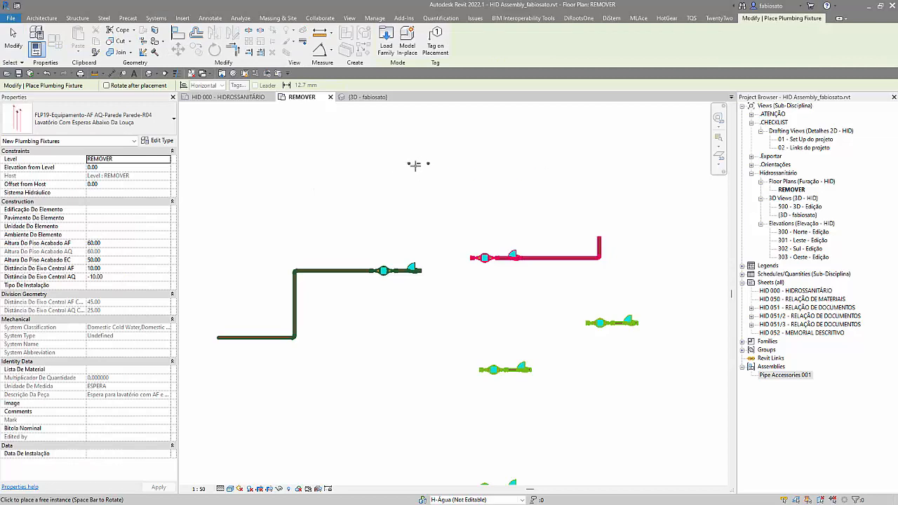
key("Escape")
Step: Set the system type of the horizontal pipe joined to the left assembly to H-AF and clear the selection
left_click(316, 272)
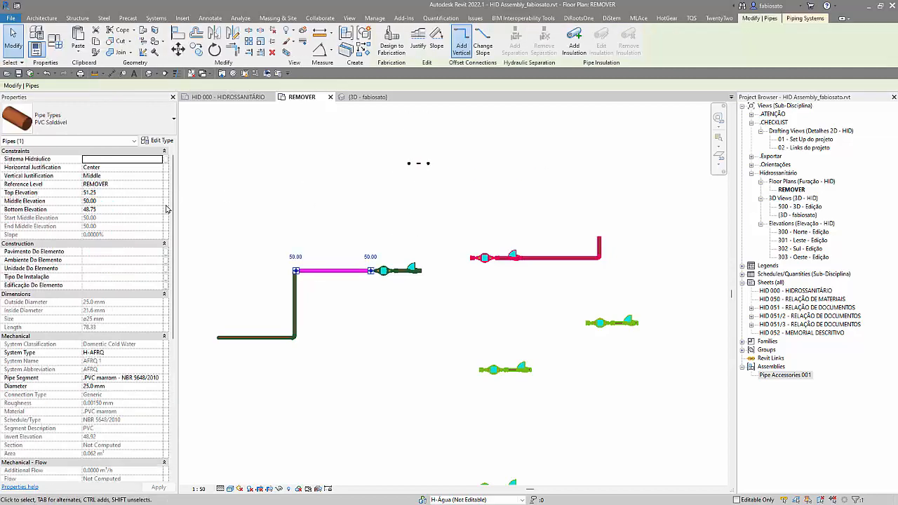
left_click(155, 353)
left_click(112, 364)
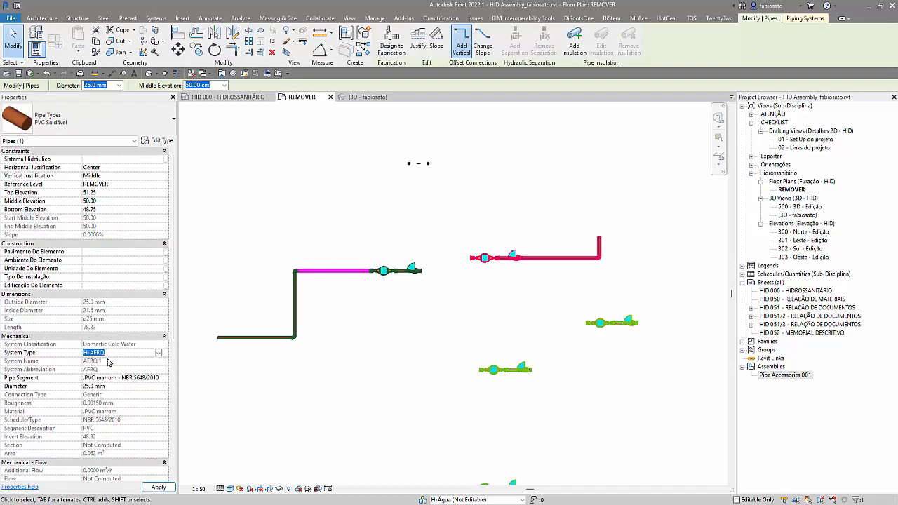
left_click(360, 180)
Step: Draw a 15.0 mm pipe from the fixture's cold water connector, running up, left about 220 cm, and down toward the assembly's pipe run
scroll(392, 175, "up", 2)
left_click(441, 160)
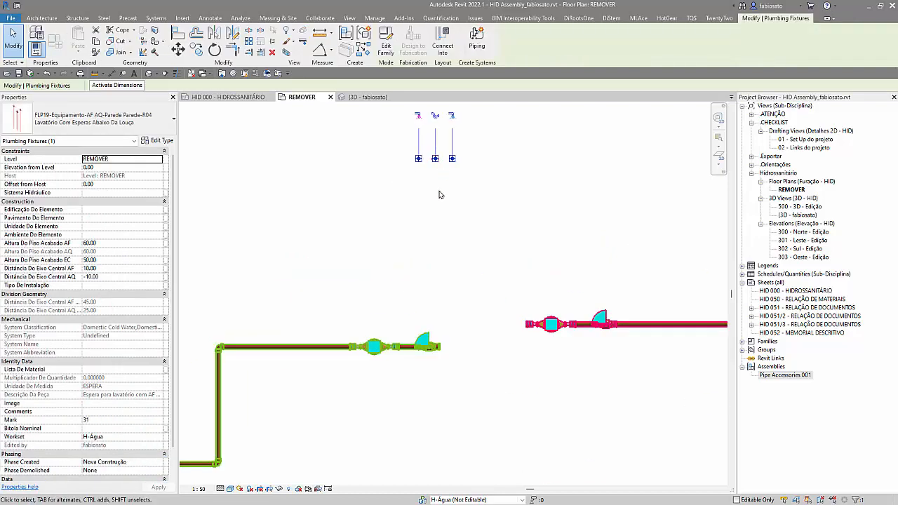
left_click(454, 120)
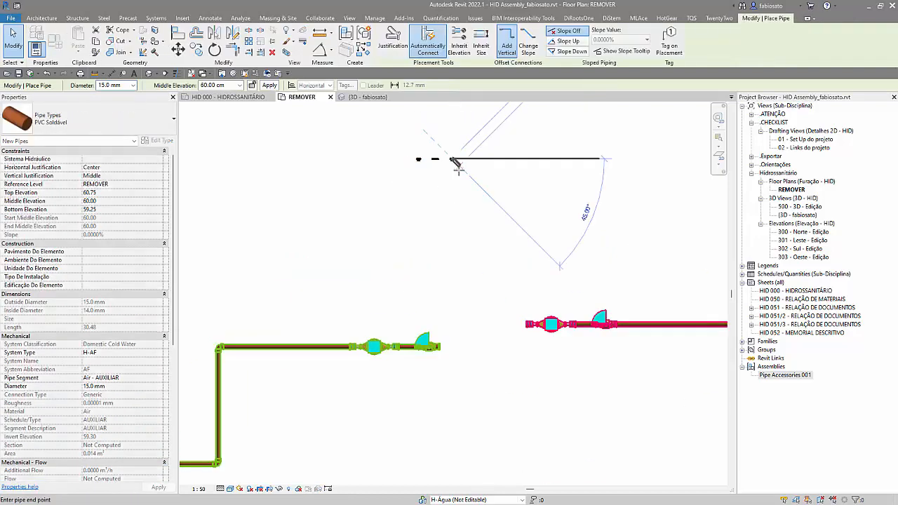
scroll(537, 160, "down", 2)
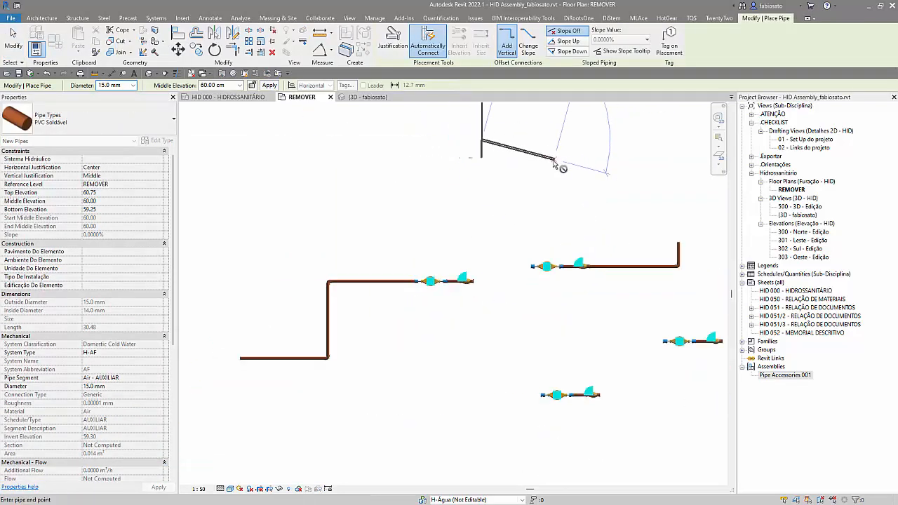
left_click(278, 138)
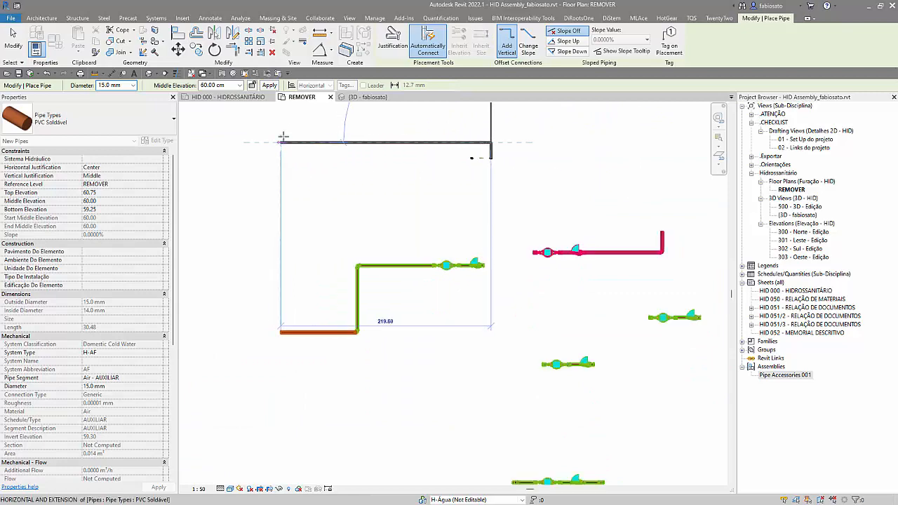
left_click(280, 305)
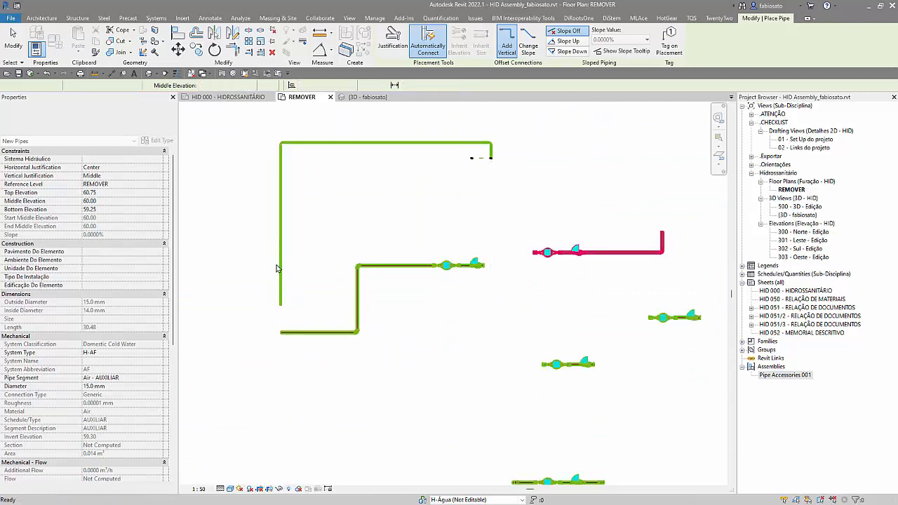
key("Escape")
key("Escape")
Step: Select the whole new fixture pipe run, set its diameter to 20.0 mm, and clear the selection
left_click(276, 268)
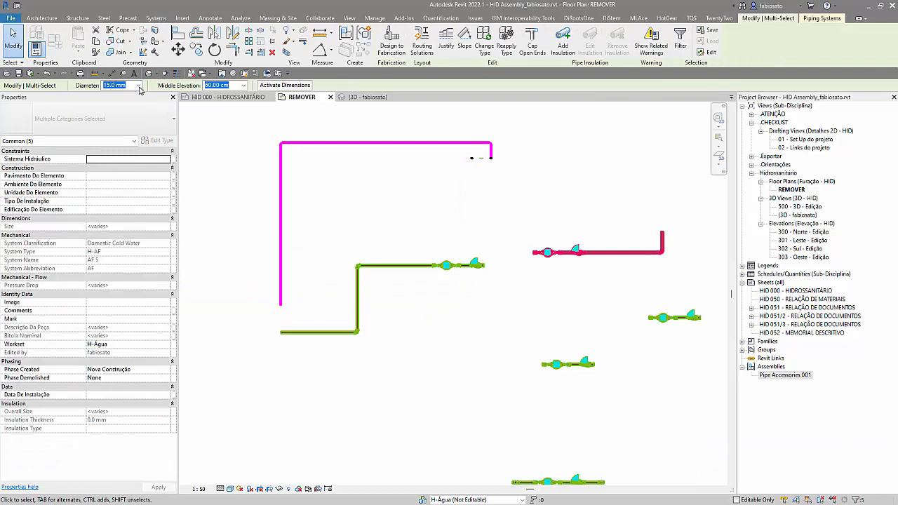
left_click(139, 86)
left_click(113, 109)
left_click(312, 268)
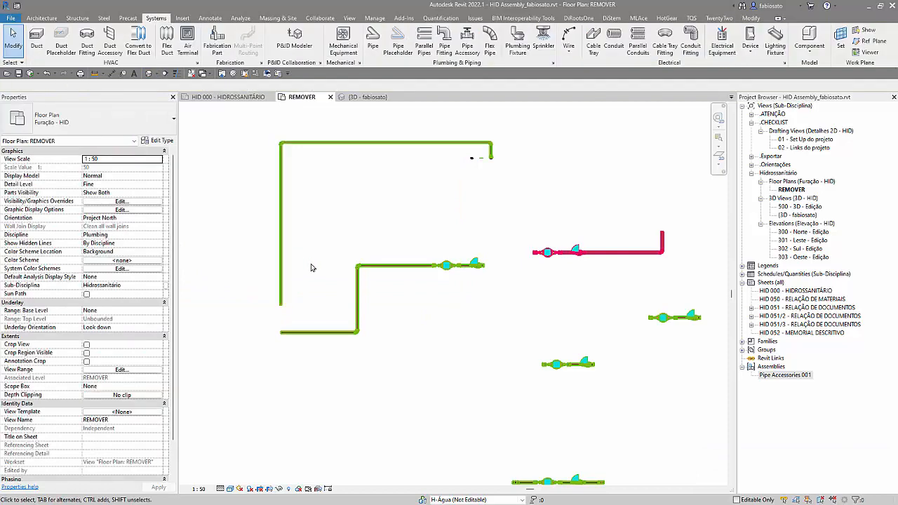
Step: Trim the fixture run's long vertical pipe and the assembly run's lower horizontal pipe to a connected corner
key("t")
key("r")
left_click(282, 296)
left_click(312, 337)
key("Escape")
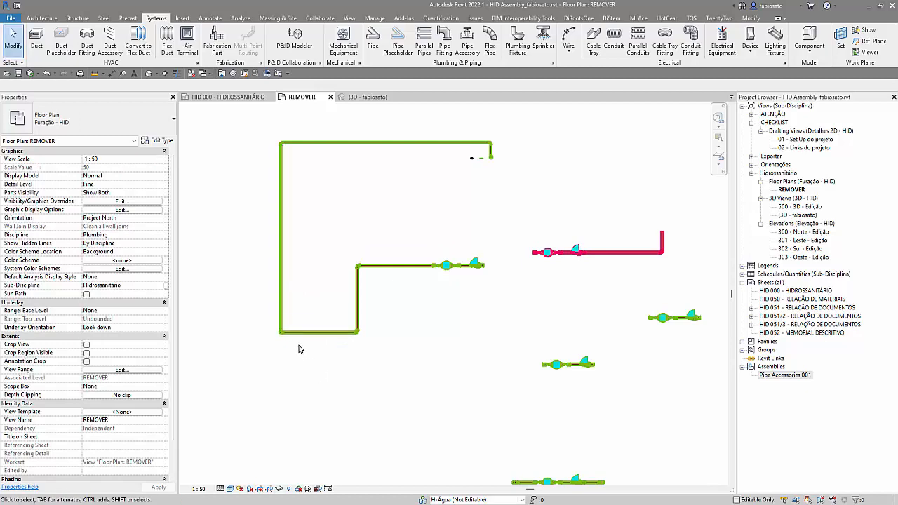
Step: Examine the mechanical flow properties of the short vertical pipe at the fixture, and clear the selection
scroll(301, 353, "up", 3)
scroll(271, 335, "up", 5)
scroll(254, 388, "down", 5)
scroll(249, 412, "down", 3)
scroll(434, 237, "up", 2)
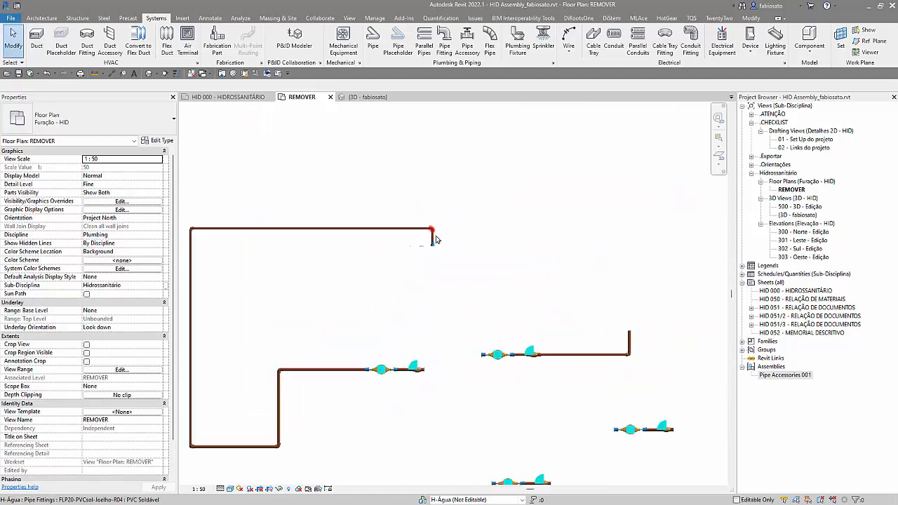
left_click(432, 241)
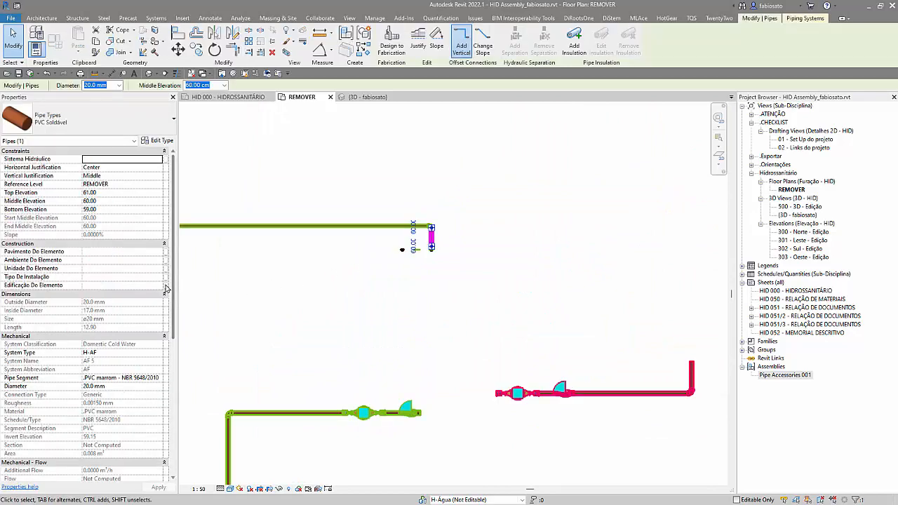
scroll(130, 329, "down", 1)
scroll(131, 328, "down", 1)
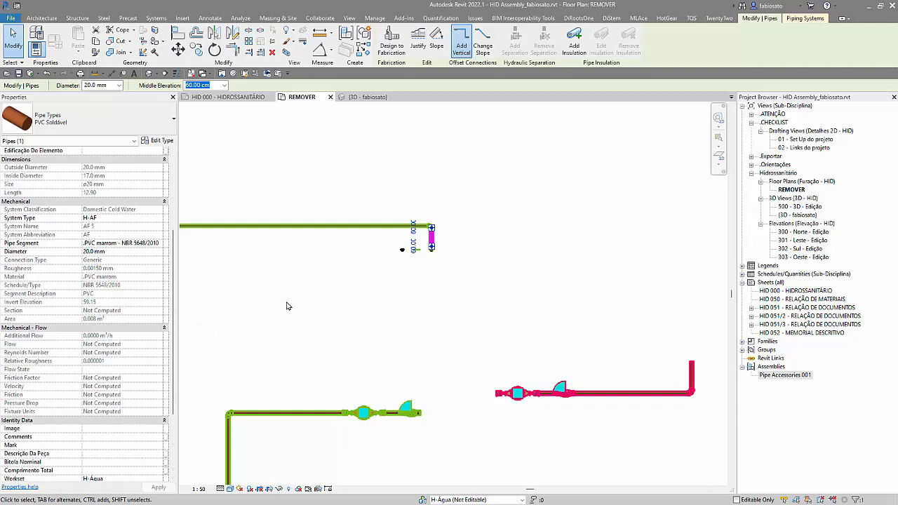
left_click(286, 307)
Step: Set Calculations to All in the H-AF piping system's type properties and clear the selection
left_click(316, 226)
left_click(805, 17)
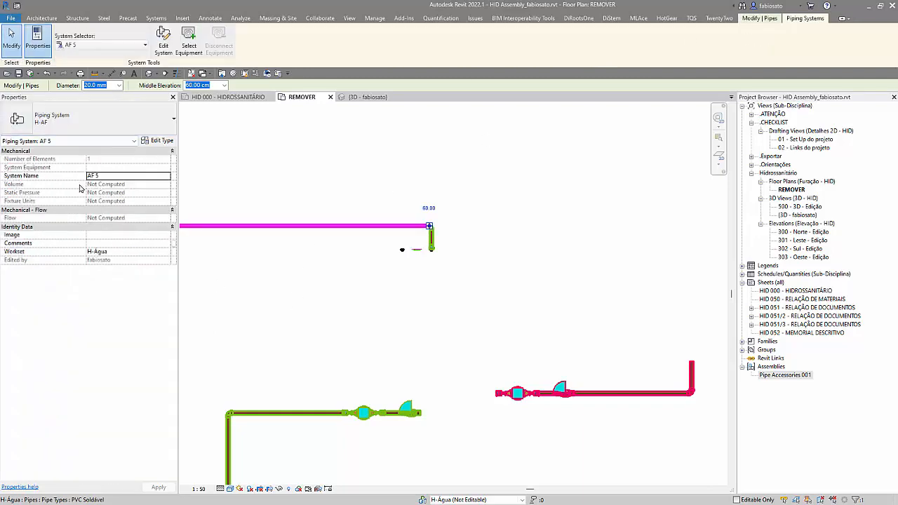
left_click(159, 141)
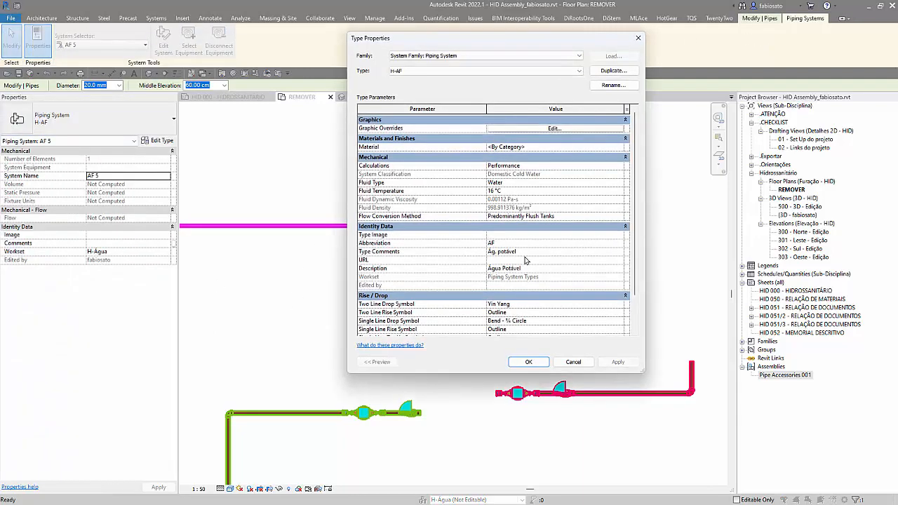
left_click(620, 167)
left_click(523, 175)
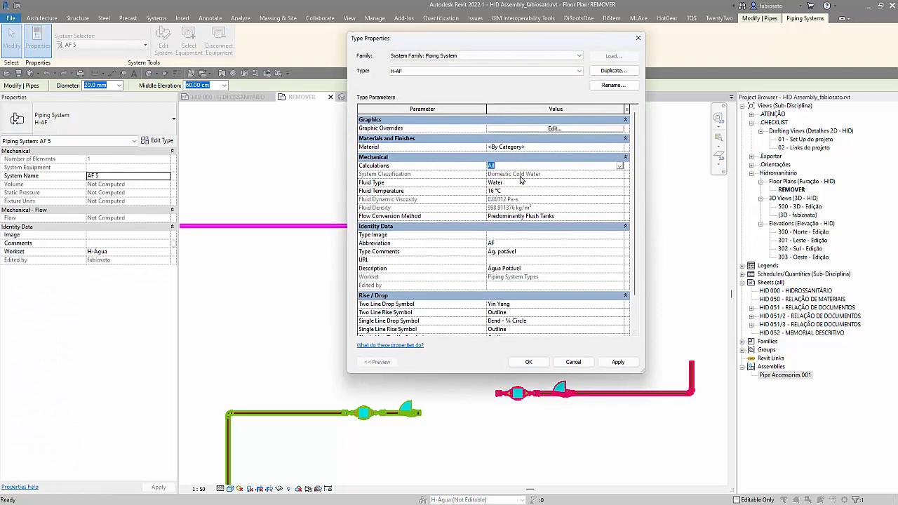
left_click(523, 361)
left_click(389, 304)
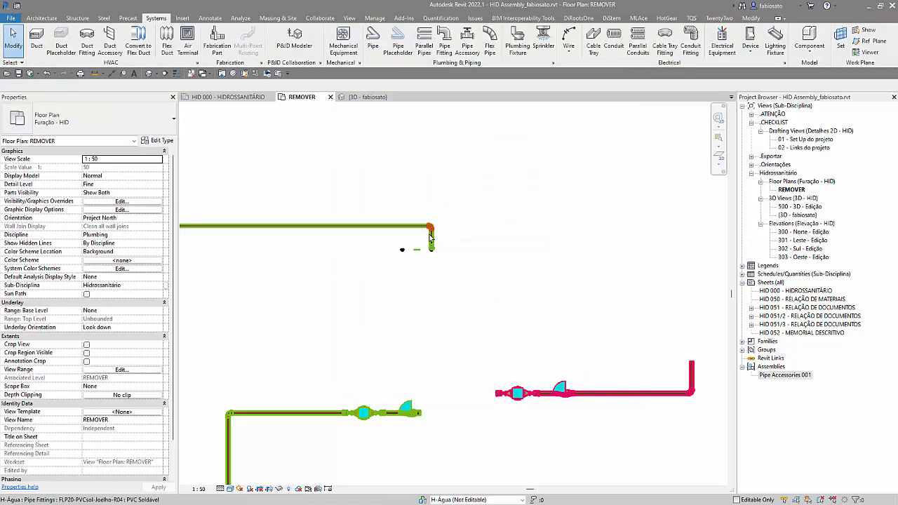
Step: Recheck the flow, velocity and pressure drop properties of the short vertical pipe at the fixture
left_click(432, 242)
scroll(320, 314, "down", 2)
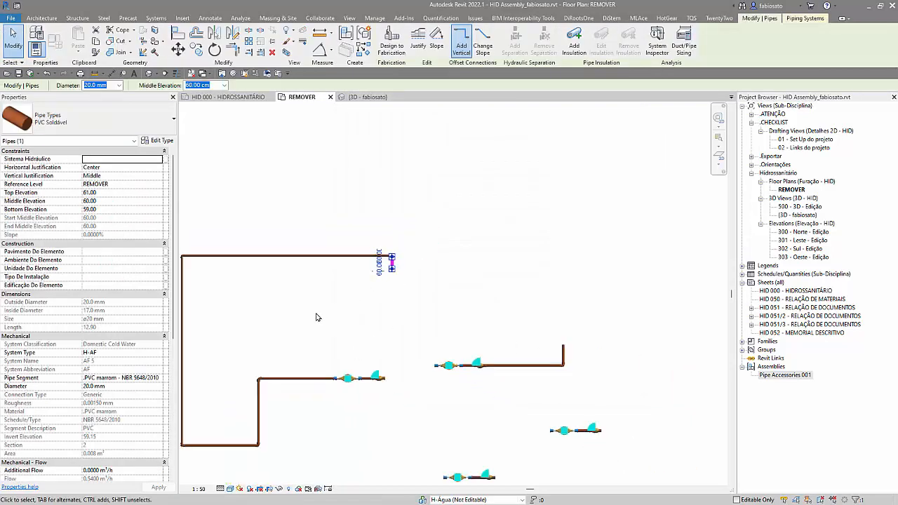
scroll(122, 365, "down", 6)
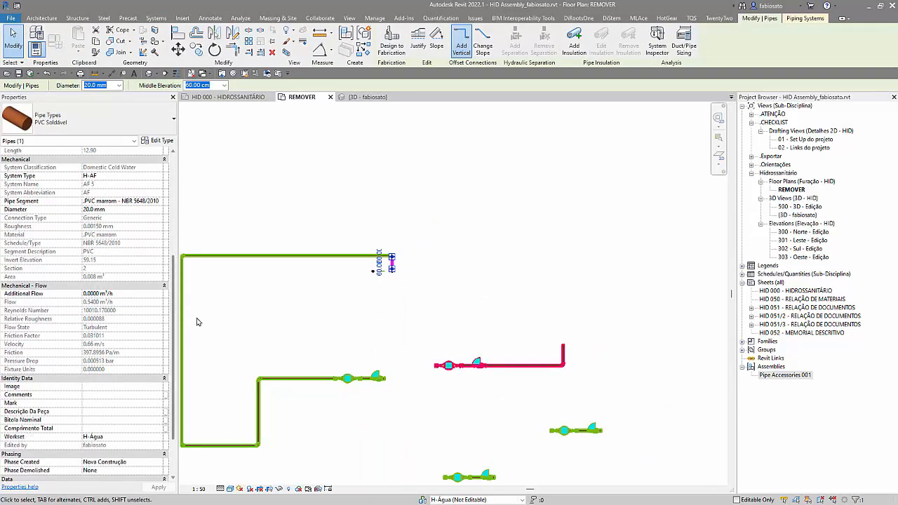
left_click(296, 313)
Step: Examine the flow properties of the cold water run's lower horizontal pipe and the pipe leading into its assembly
scroll(292, 320, "down", 1)
middle_click_drag(291, 321, 494, 298)
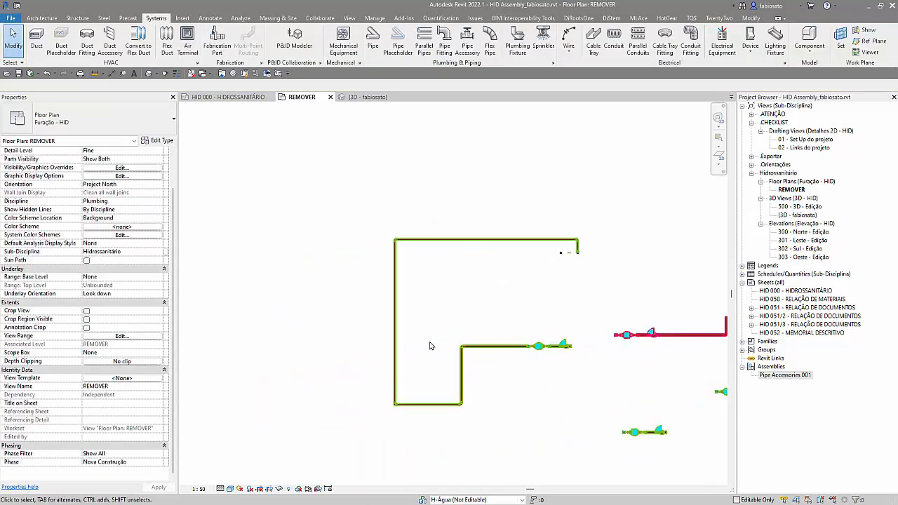
left_click(431, 402)
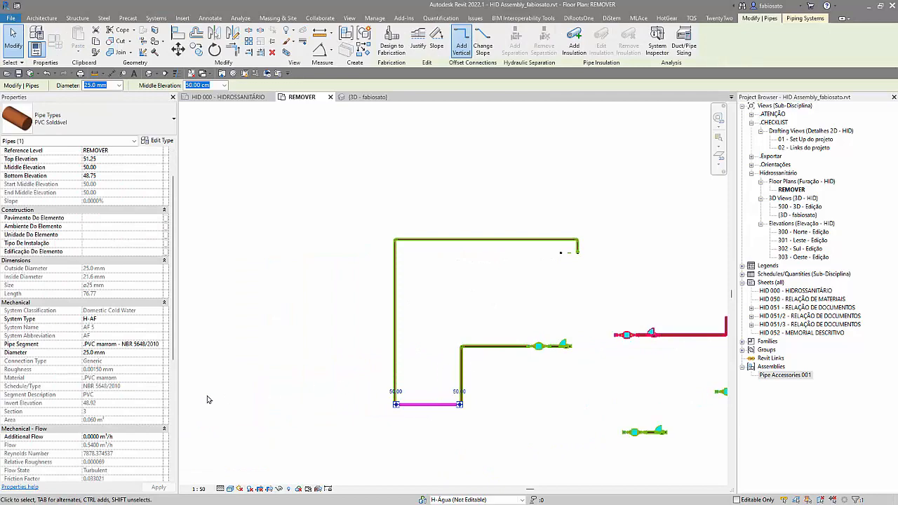
scroll(184, 406, "down", 4)
left_click(450, 354)
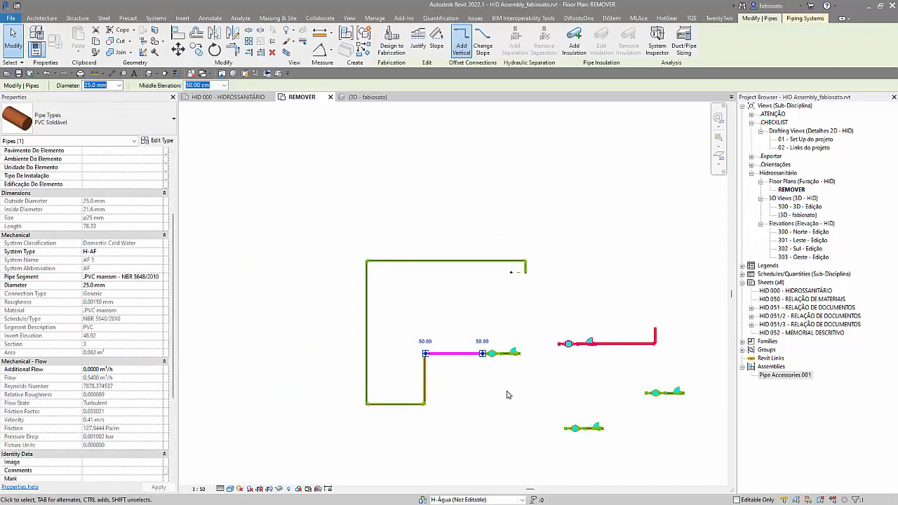
Step: Examine the mechanical flow properties of the short pipe inside the cold water run's assembly, and clear the selection
scroll(508, 365, "up", 8)
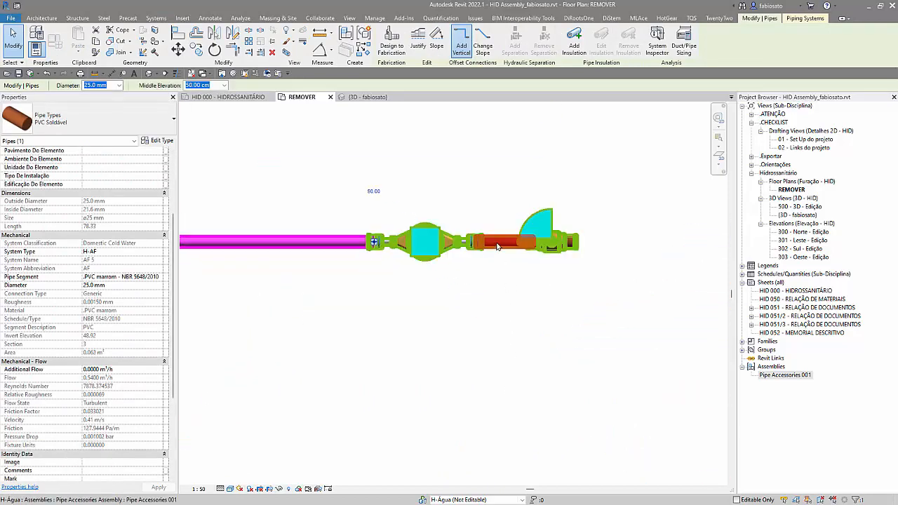
left_click(497, 246)
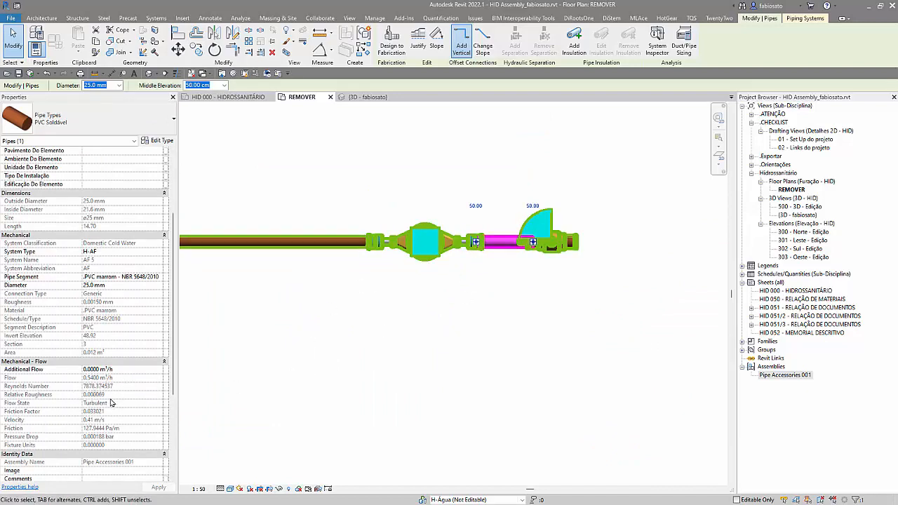
scroll(260, 405, "down", 5)
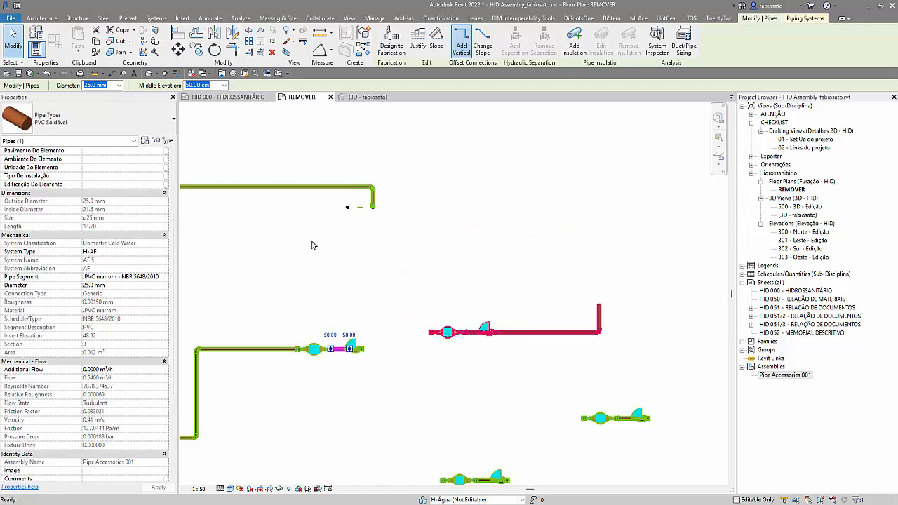
left_click(336, 216)
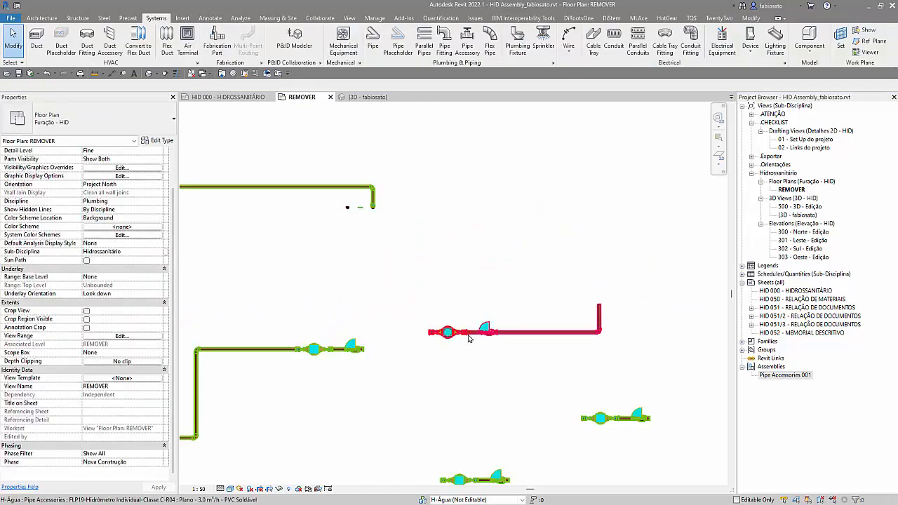
Step: Examine the mechanical flow properties of the short pipe between the water meter and the valve in the red H-AQ assembly
left_click(471, 338)
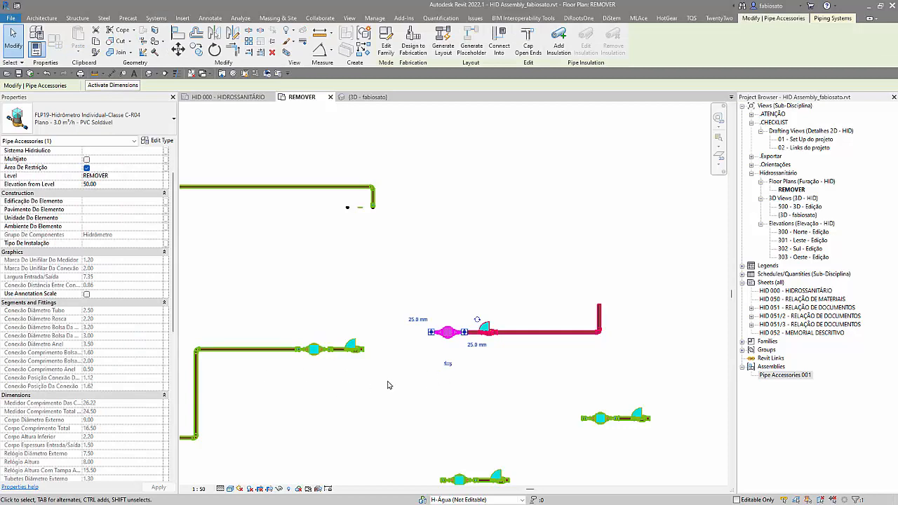
scroll(407, 356, "up", 4)
left_click(493, 343)
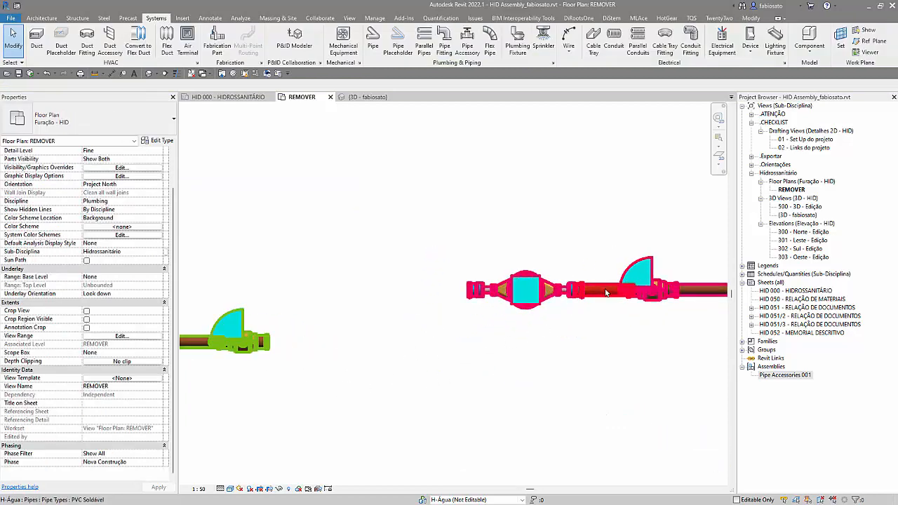
left_click(600, 296)
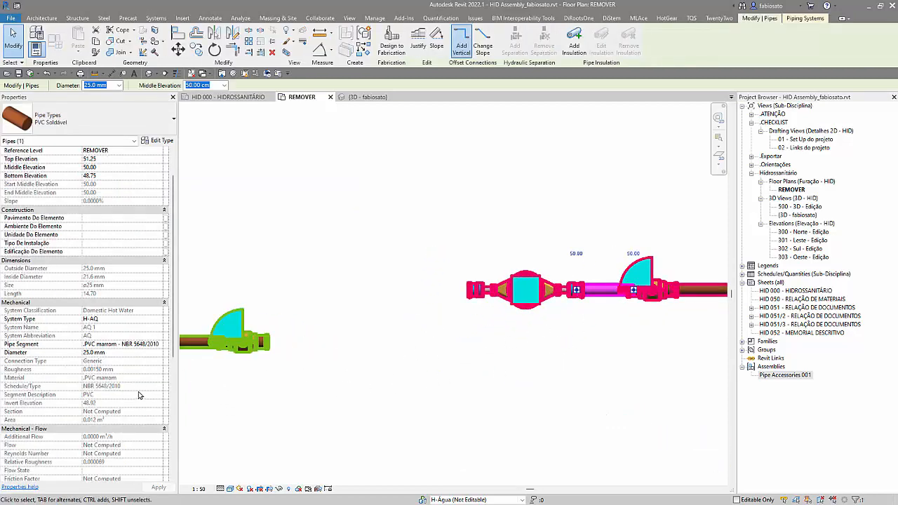
scroll(138, 397, "down", 3)
scroll(144, 287, "up", 3)
scroll(144, 287, "up", 2)
Step: Set Calculations to All in the H-AQ piping system's type properties and clear the selection
left_click(800, 17)
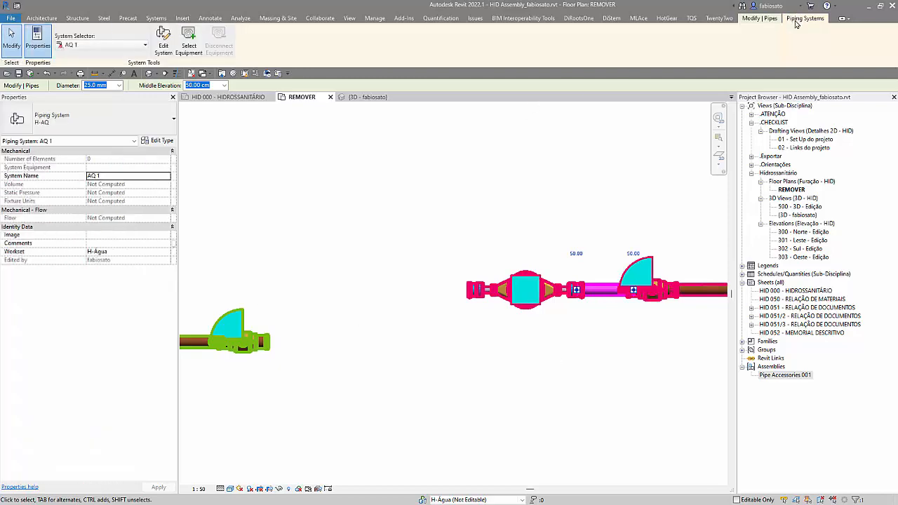
left_click(160, 140)
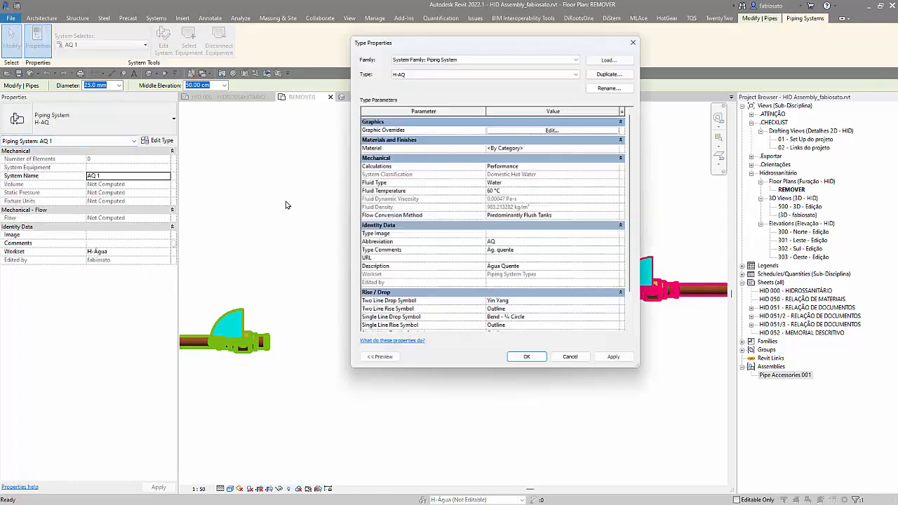
left_click(621, 167)
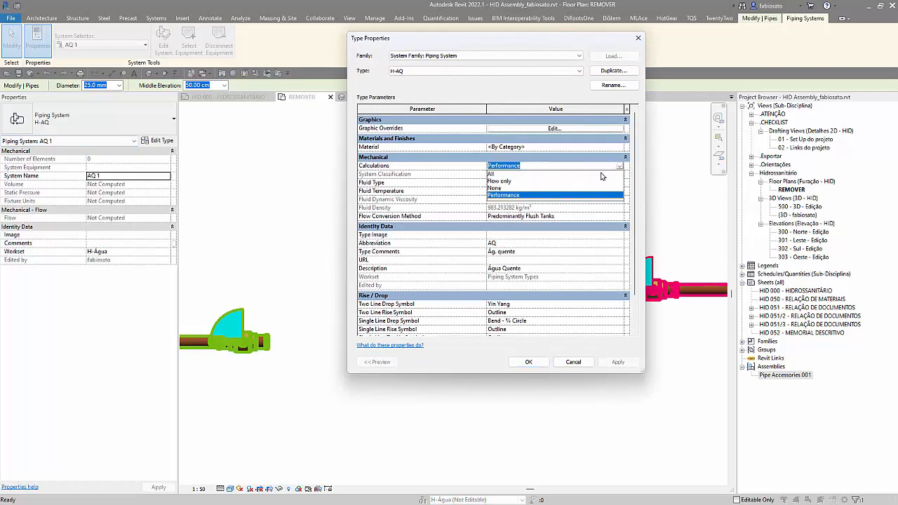
left_click(524, 174)
left_click(521, 367)
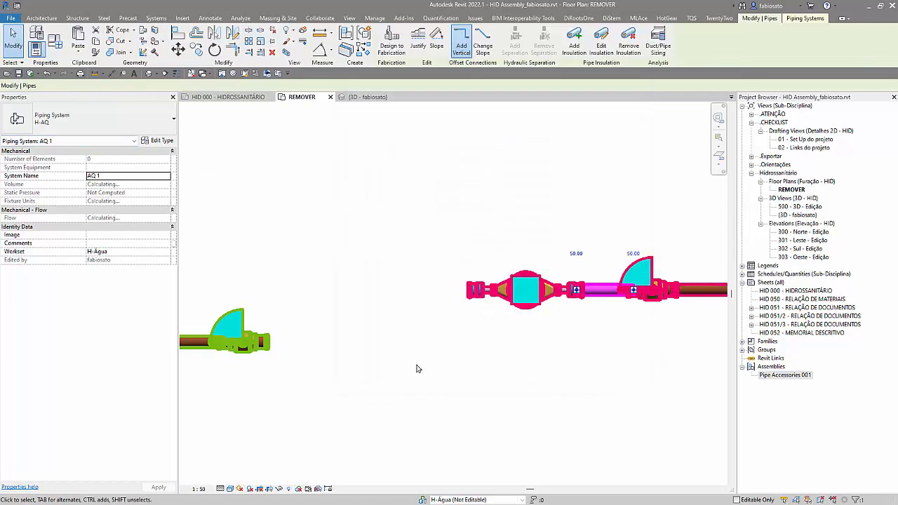
left_click(539, 336)
Step: Recheck the flow, velocity and pressure drop of the short pipe inside the H-AQ assembly, and clear the selection
left_click(607, 296)
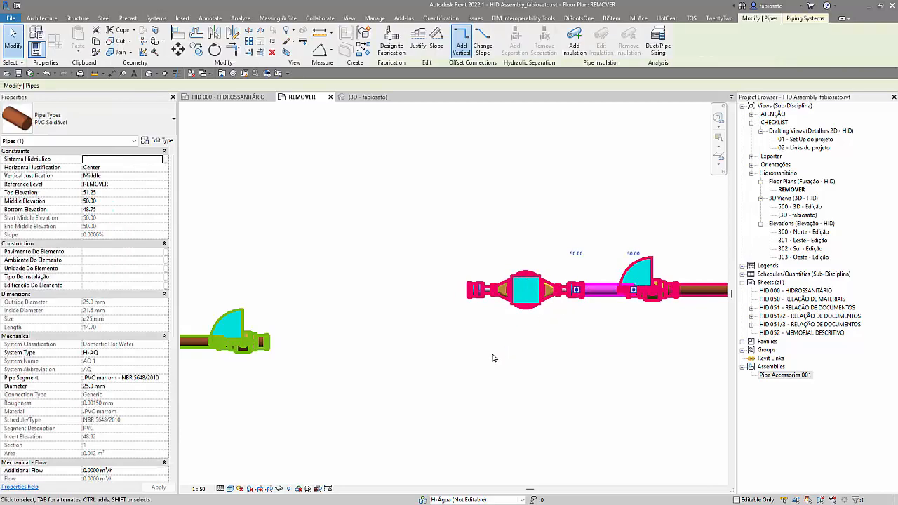
scroll(124, 382, "down", 3)
scroll(124, 400, "down", 3)
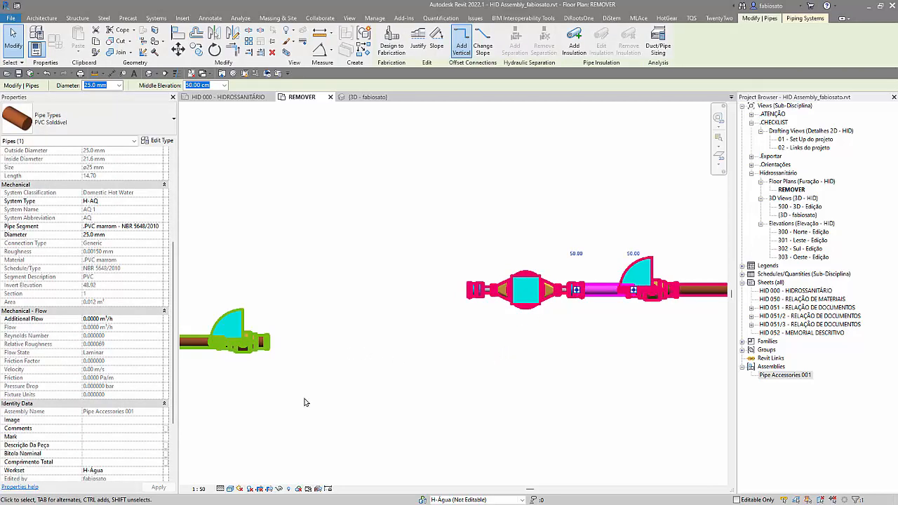
scroll(313, 416, "down", 4)
left_click(319, 316)
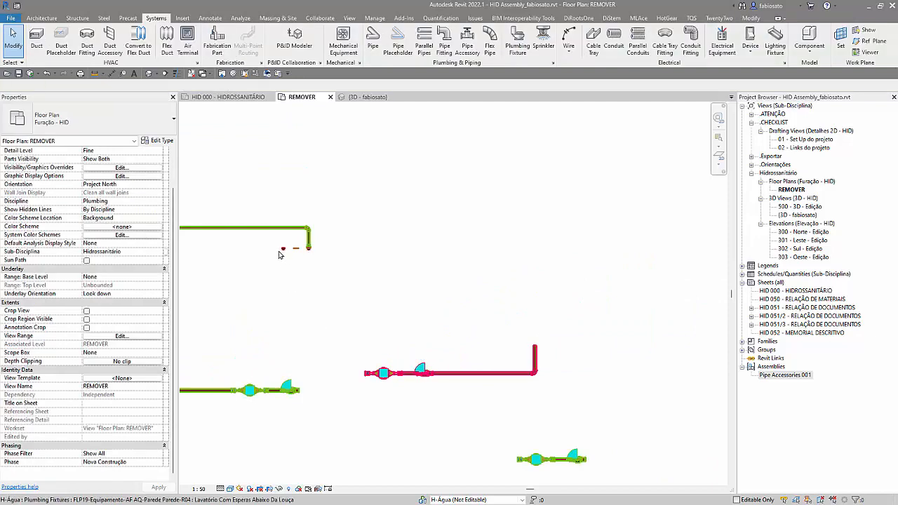
Step: Draw a 15 mm hot water pipe from the fixture's H-AQ connector at 100 cm middle elevation, ending in line with the H-AQ run's vertical pipe
left_click(281, 251)
scroll(280, 251, "up", 3)
left_click(286, 215)
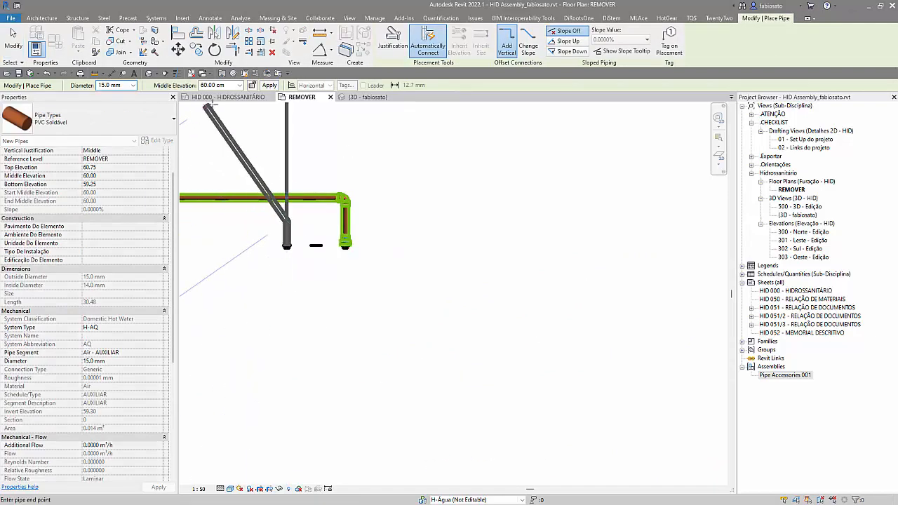
left_click(240, 86)
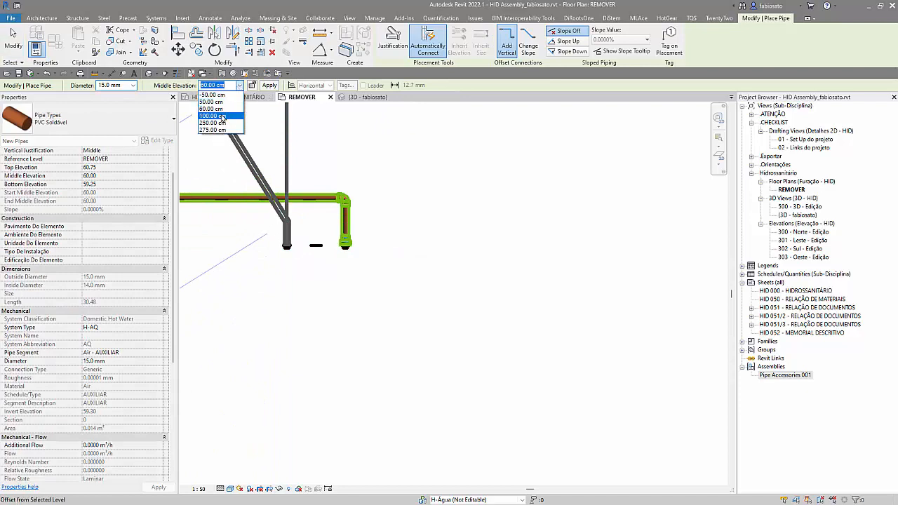
left_click(217, 116)
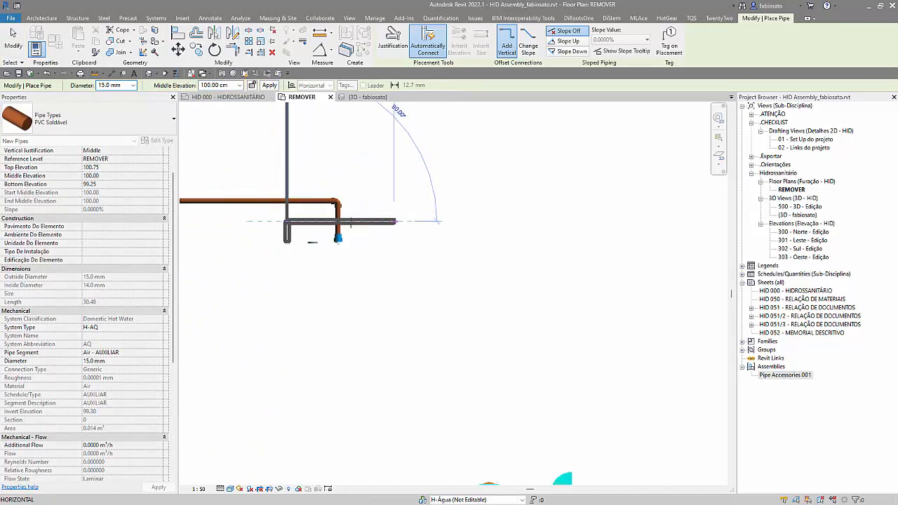
left_click(633, 223)
key("Escape")
key("Escape")
Step: Set the diameter of the whole new hot water run at the fixture to 25 mm
left_click(542, 226)
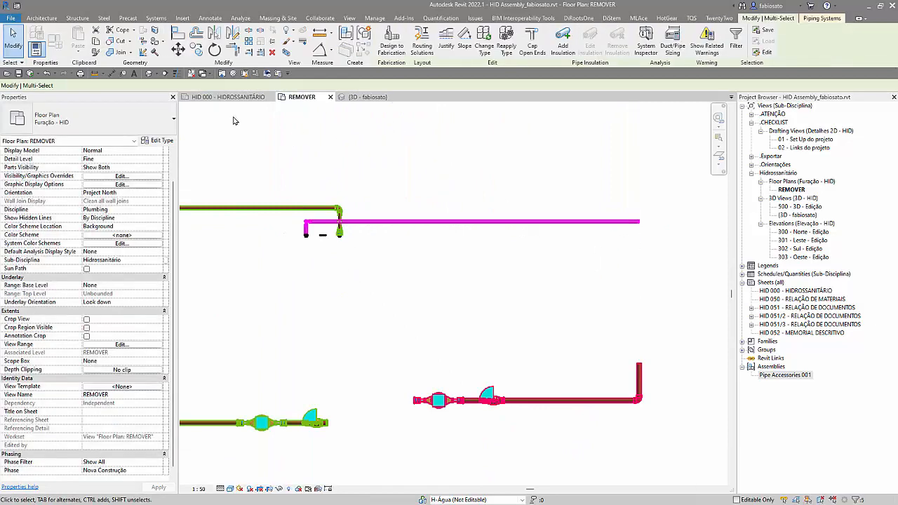
left_click(139, 85)
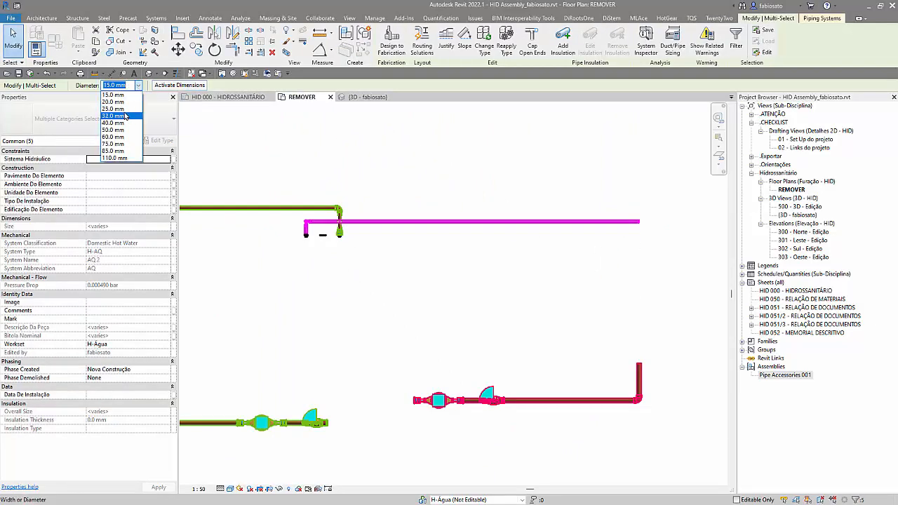
left_click(127, 108)
left_click(559, 280)
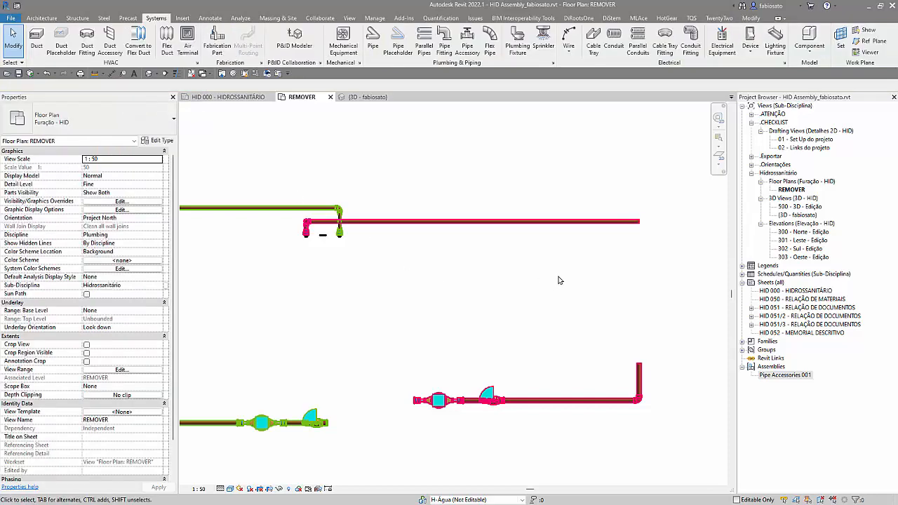
Step: Trim the new horizontal hot water pipe and the H-AQ assembly run's short vertical pipe to a connected corner
key("t")
key("r")
left_click(574, 222)
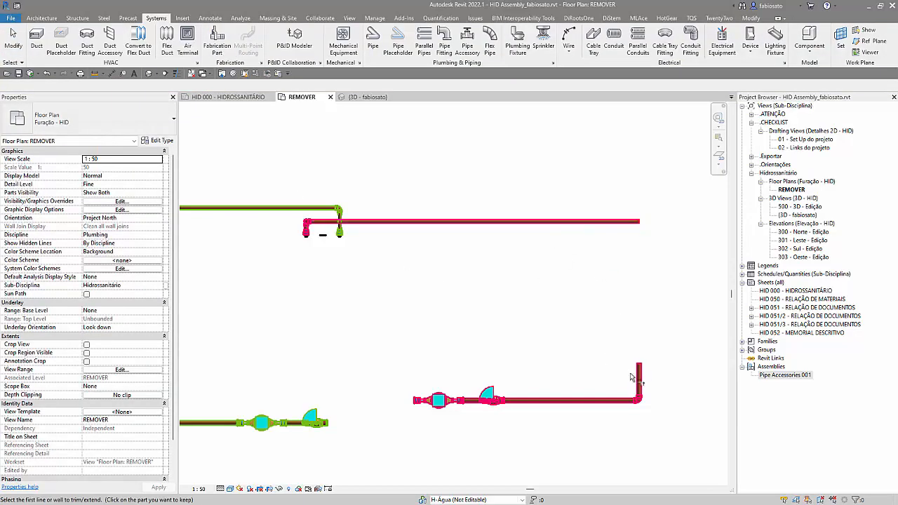
left_click(586, 223)
key("Escape")
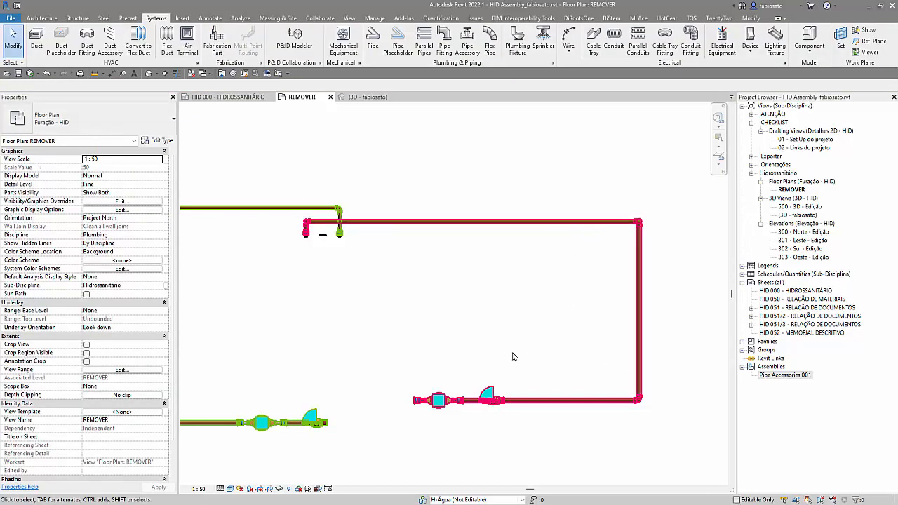
Step: Examine the mechanical flow properties of the short pipe inside the connected H-AQ assembly
scroll(477, 403, "up", 3)
left_click(459, 407)
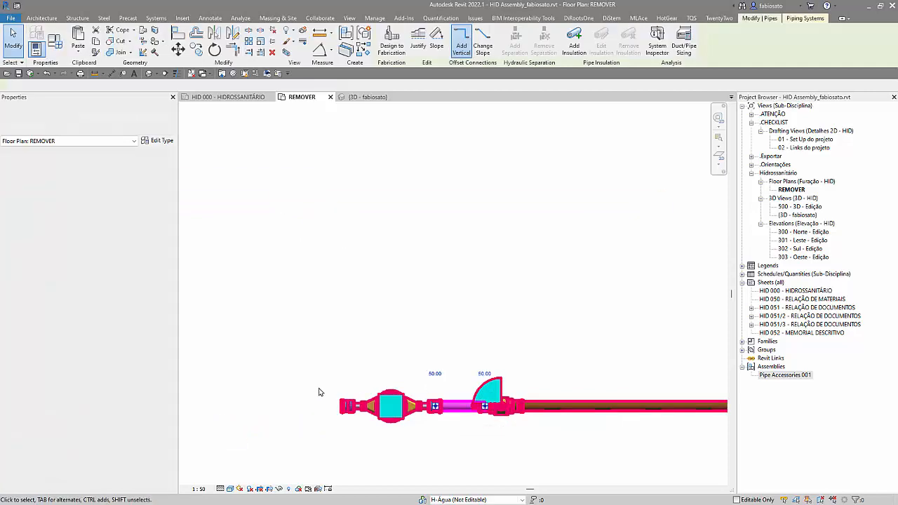
scroll(229, 378, "down", 2)
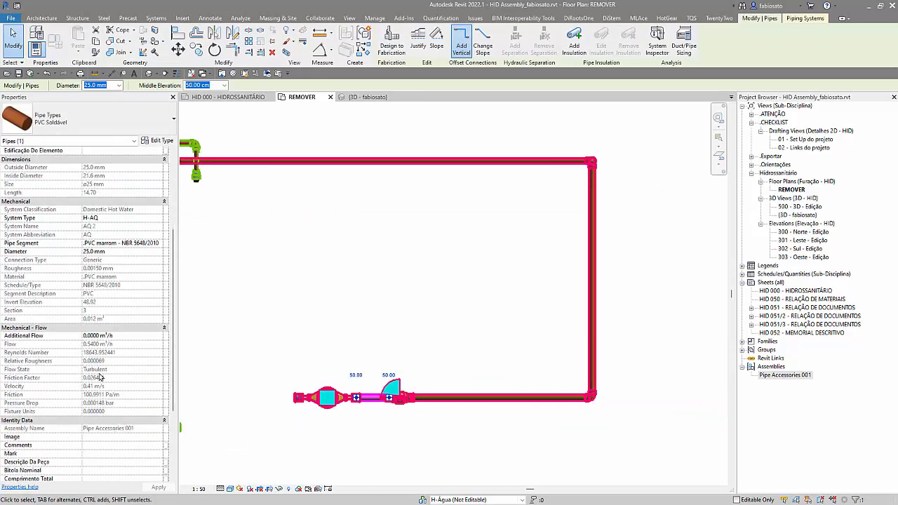
middle_click_drag(218, 329, 426, 332)
Step: In the washbasin fixture's type properties, set Vazão AQ to 6 and Vazão AF to 0.2 m³/h
left_click(376, 179)
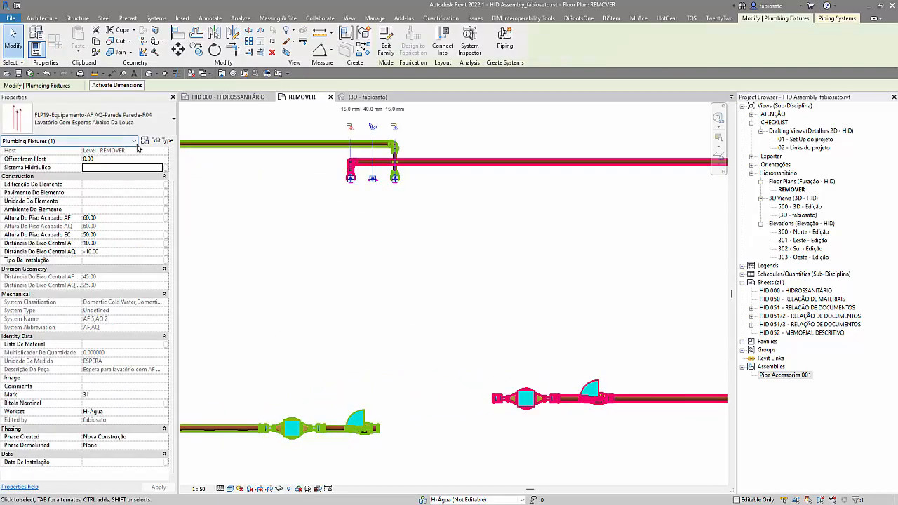
left_click(158, 144)
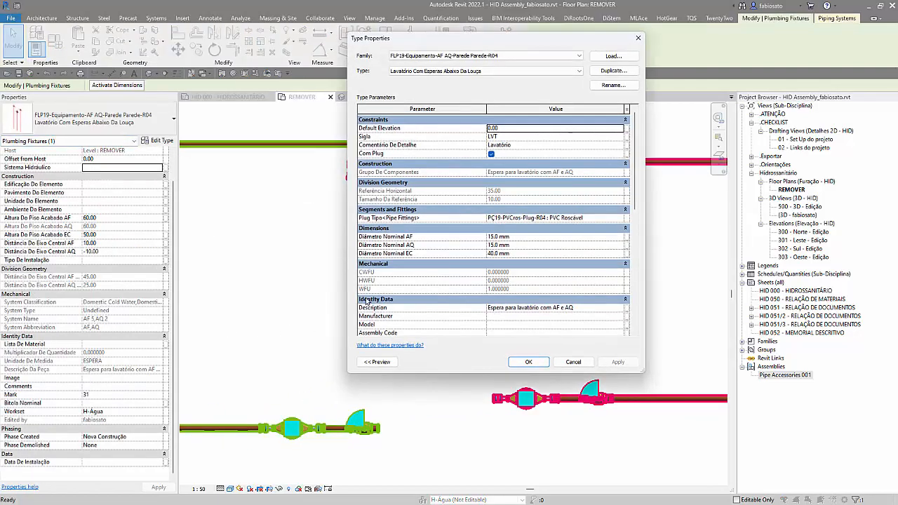
scroll(525, 309, "down", 3)
scroll(528, 316, "down", 7)
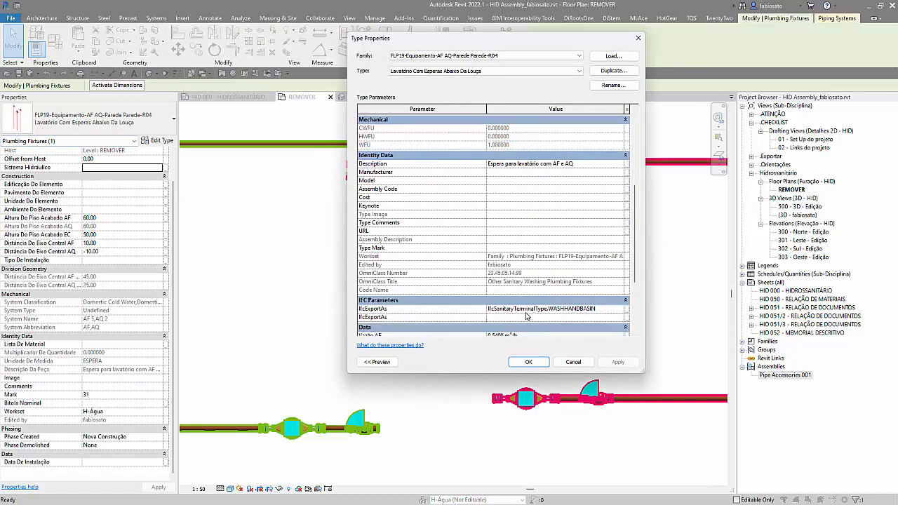
left_click(526, 257)
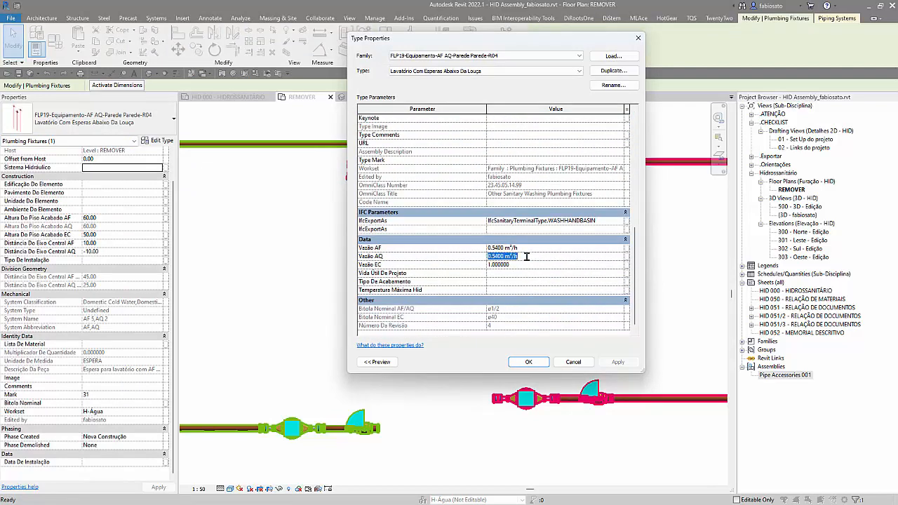
type("60")
key("Return")
left_click(536, 249)
type(".2")
key("Return")
left_click(517, 364)
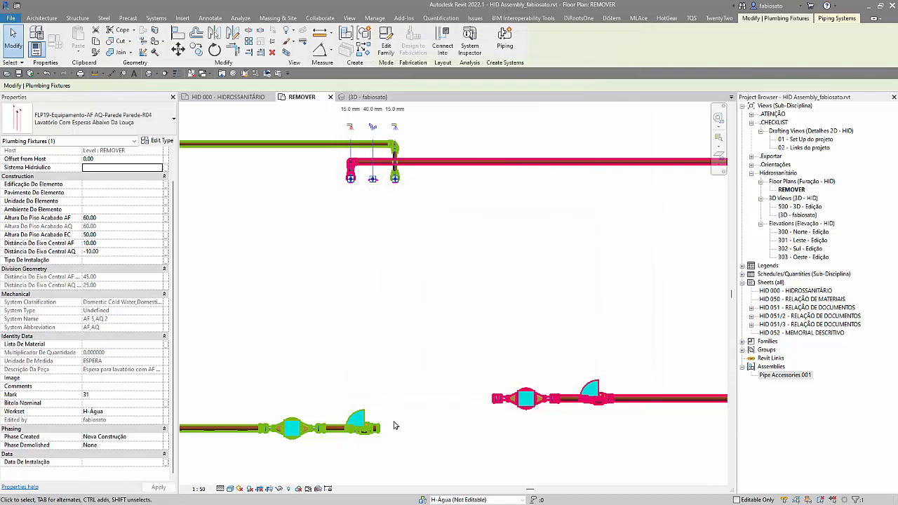
Step: Compare the mechanical flow properties of the short pipes inside the connected H-AF and H-AQ assemblies
left_click(333, 436)
key("Tab")
left_click(333, 435)
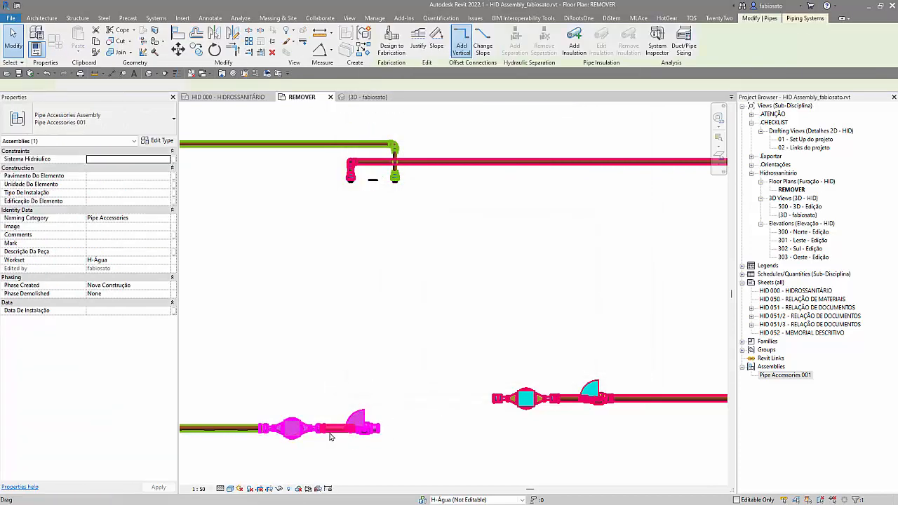
scroll(112, 418, "down", 3)
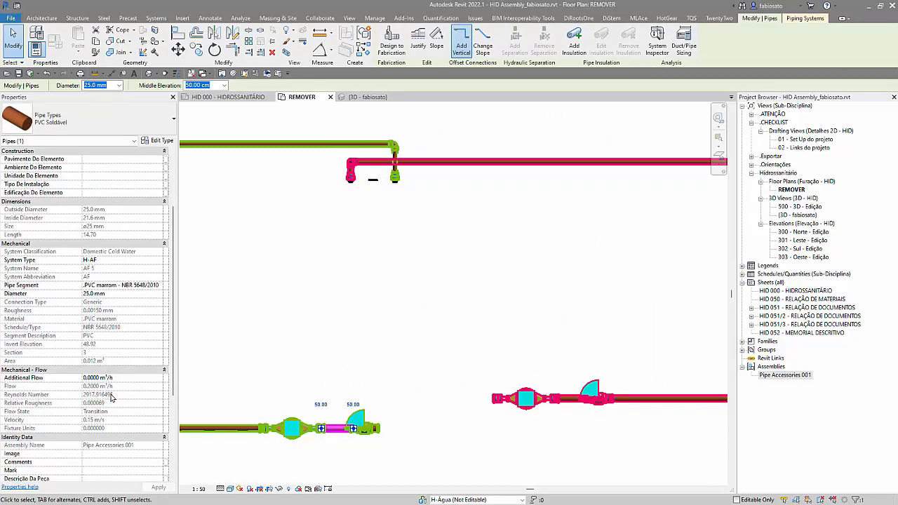
left_click(486, 457)
left_click(569, 399)
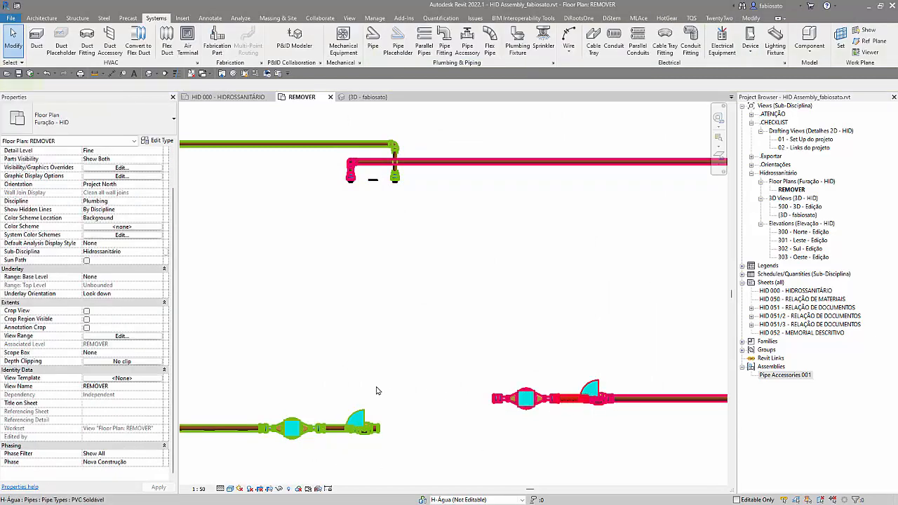
scroll(152, 397, "down", 3)
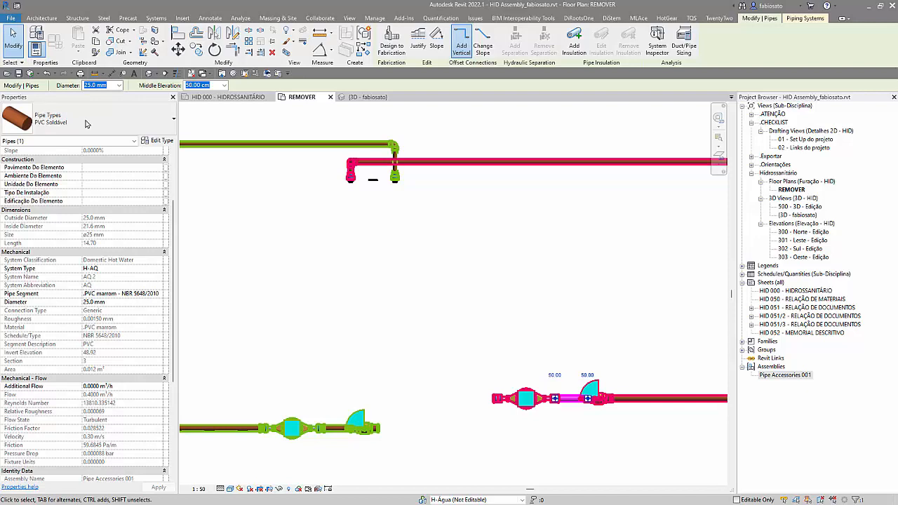
scroll(360, 309, "down", 5)
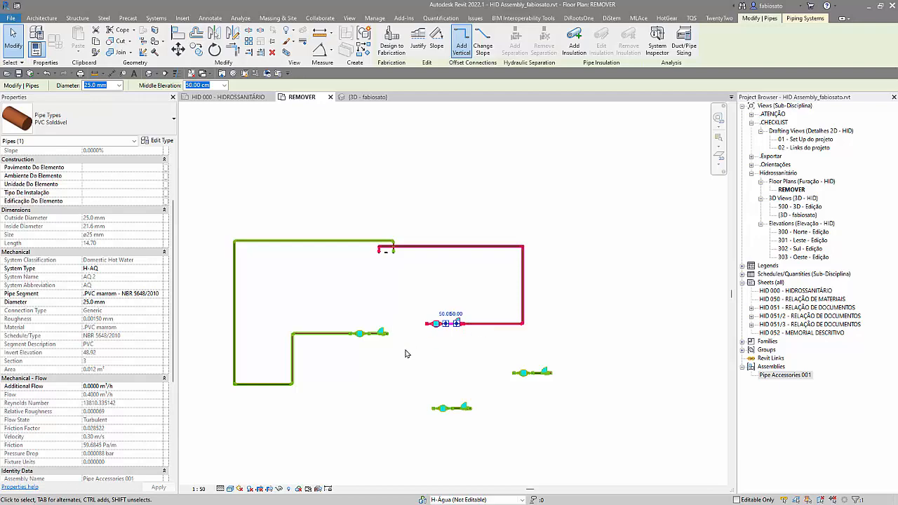
key("Escape")
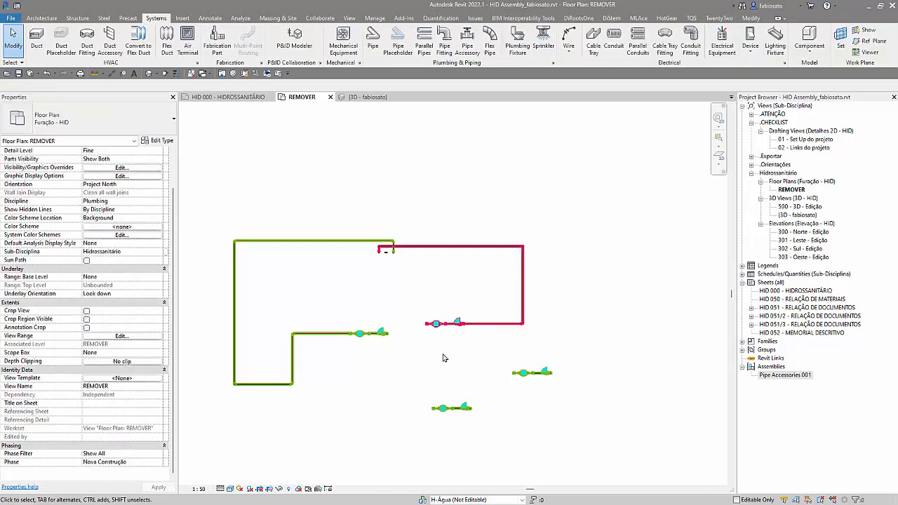
Step: Disassemble the unconnected assembly copy nearest the hot water run
scroll(443, 364, "down", 2)
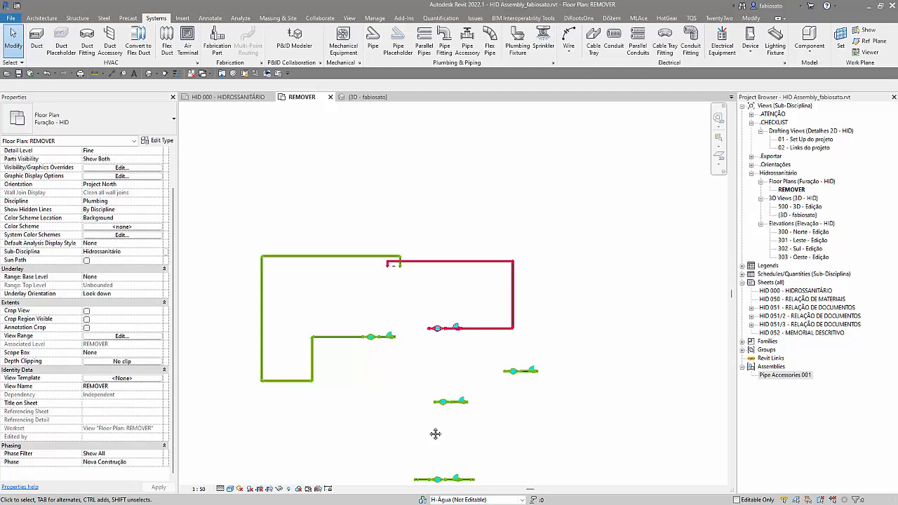
middle_click_drag(433, 438, 462, 369)
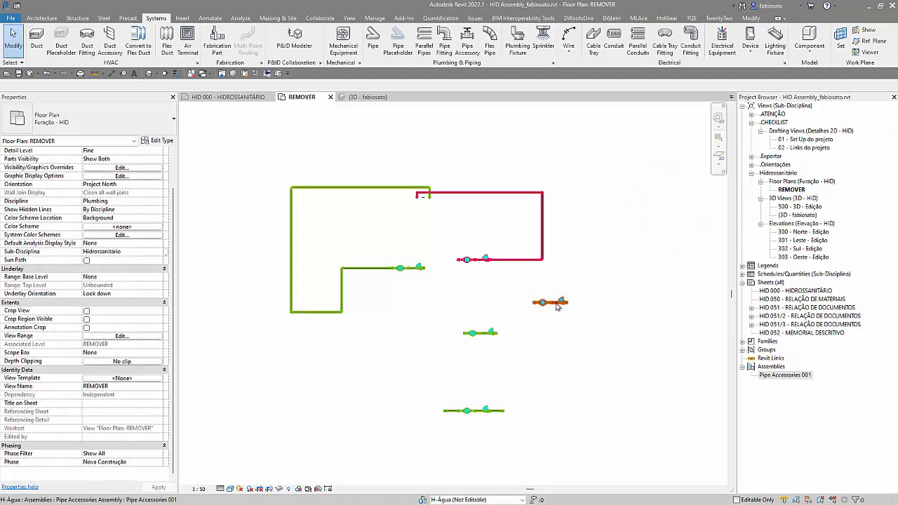
left_click(553, 303)
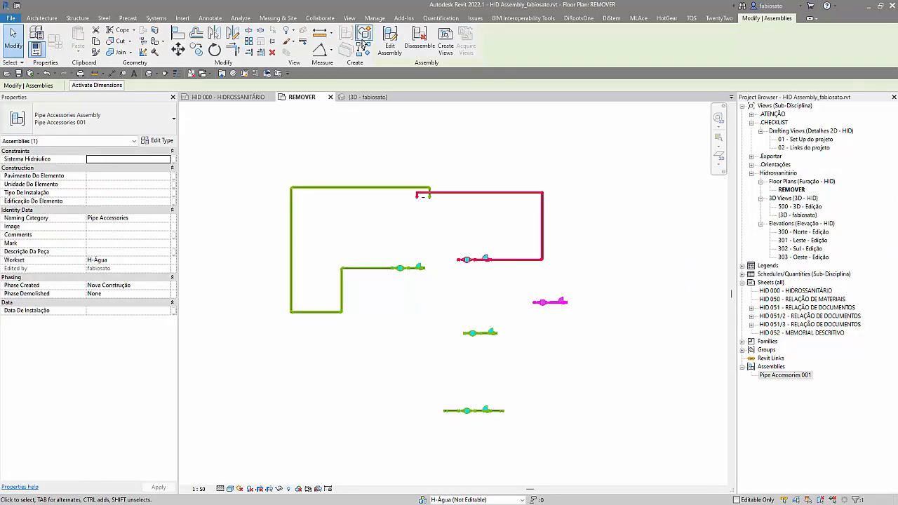
left_click(420, 39)
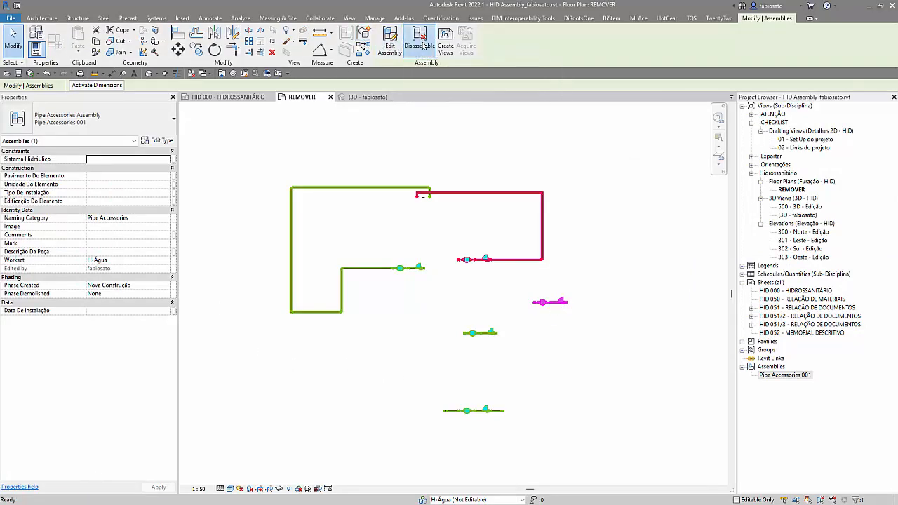
left_click(644, 350)
Step: Select the disassembled copy's water meter and ball valve one by one to check that they are independent elements
scroll(585, 333, "up", 2)
left_click(527, 284)
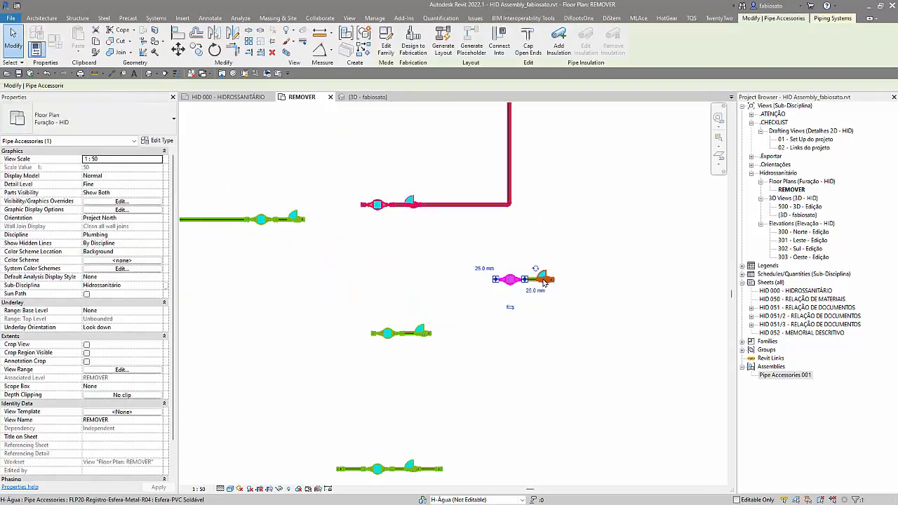
left_click(534, 292)
left_click(537, 384)
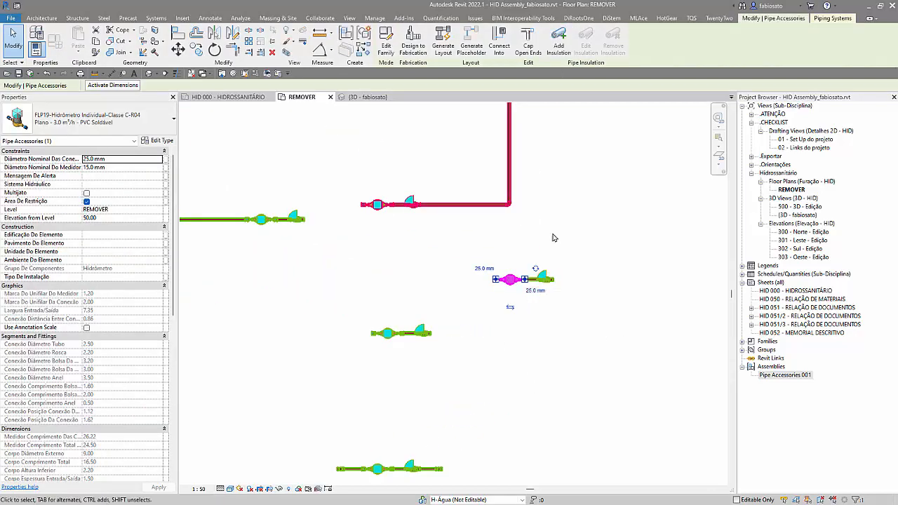
left_click(552, 283)
left_click(561, 394)
scroll(561, 394, "down", 2)
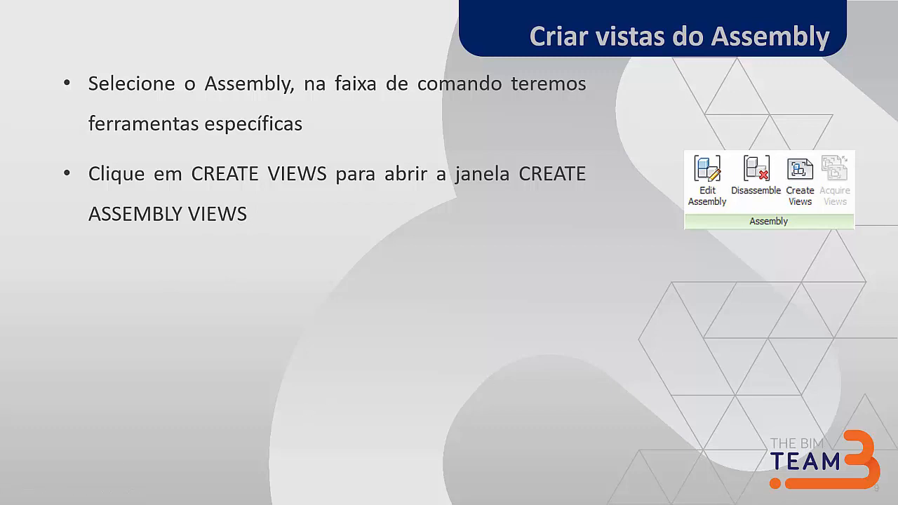
key("Right")
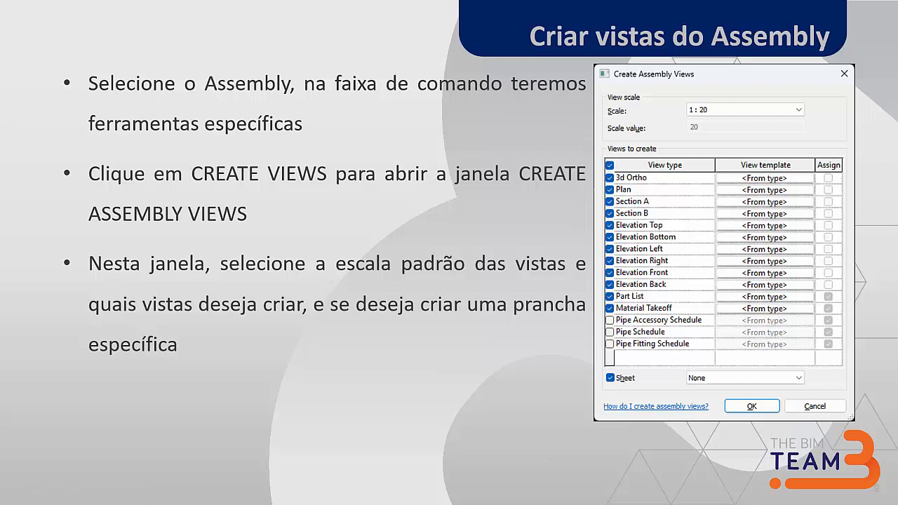
key("Right")
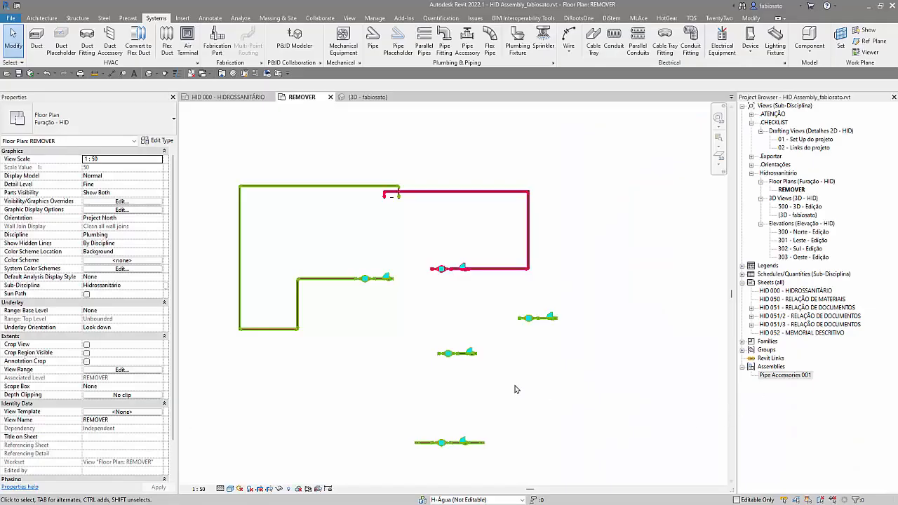
Step: Set up assembly views for the original assembly below the copies, including 3D Ortho, Plan, Section A, Section B, Elevation Front and Part List only
left_click(450, 447)
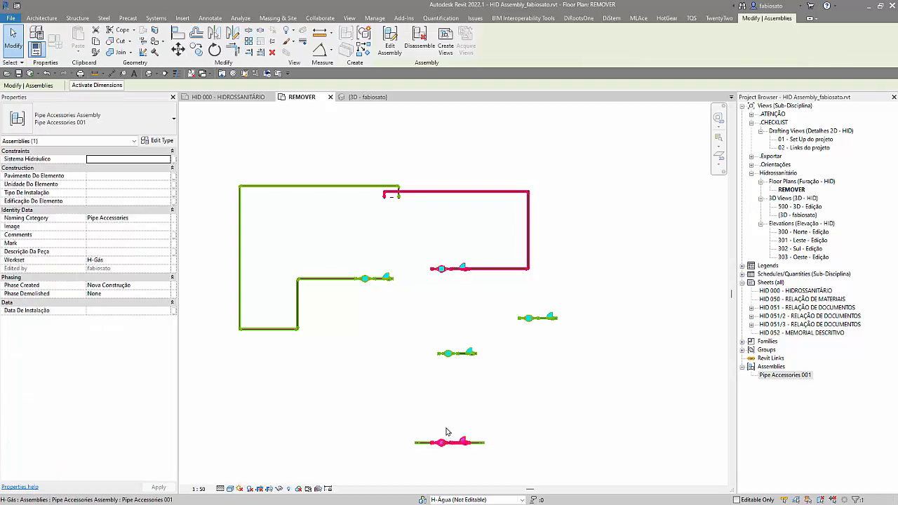
left_click(447, 44)
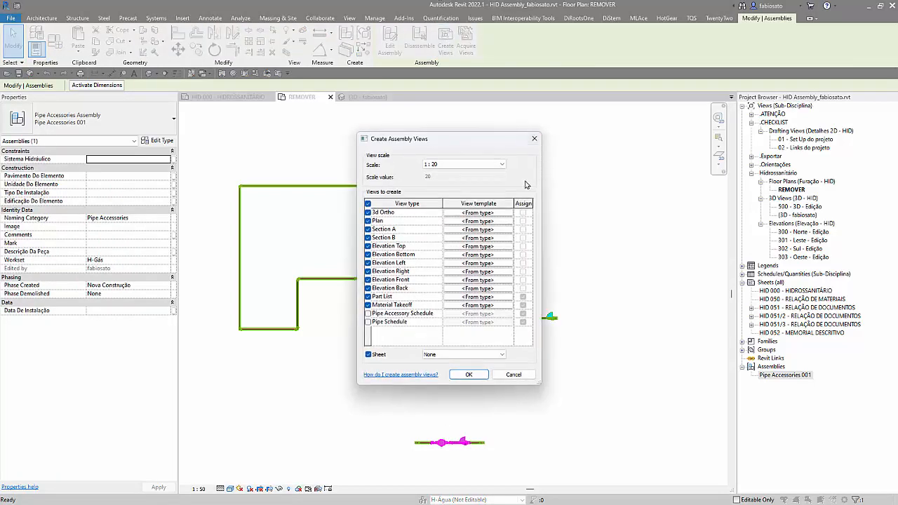
left_click(367, 246)
left_click(368, 247)
left_click(367, 247)
left_click(368, 254)
left_click(368, 263)
left_click(367, 271)
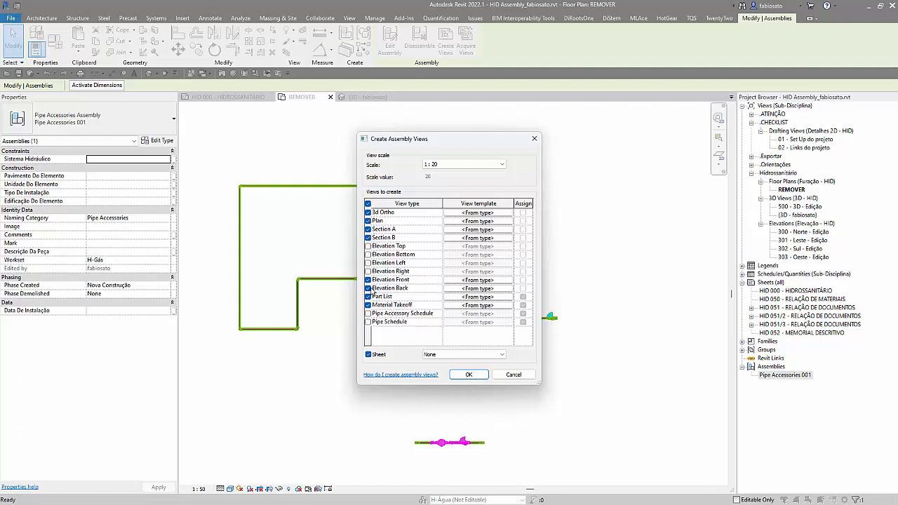
left_click(368, 280)
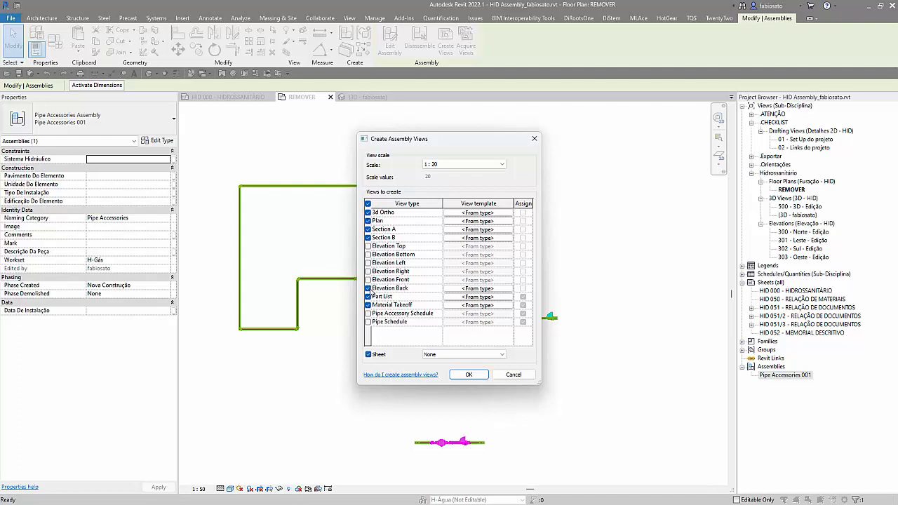
left_click(368, 280)
left_click(368, 288)
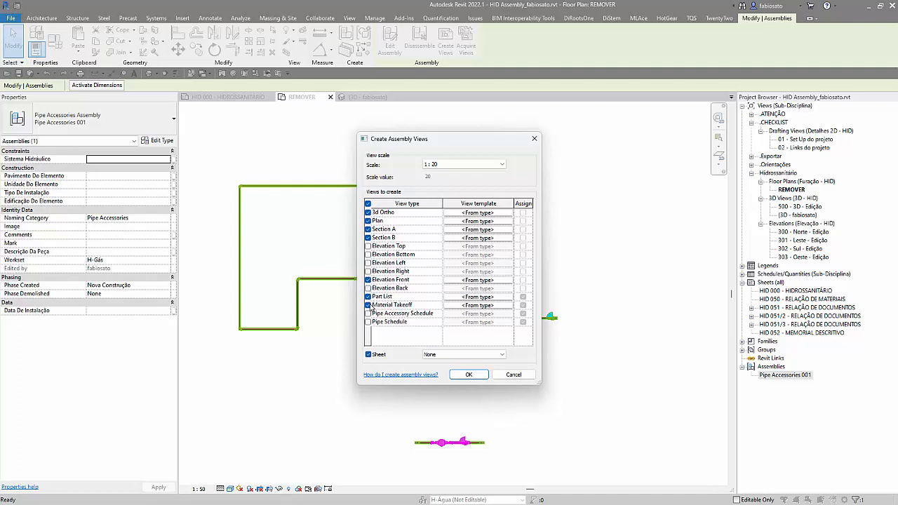
left_click(369, 306)
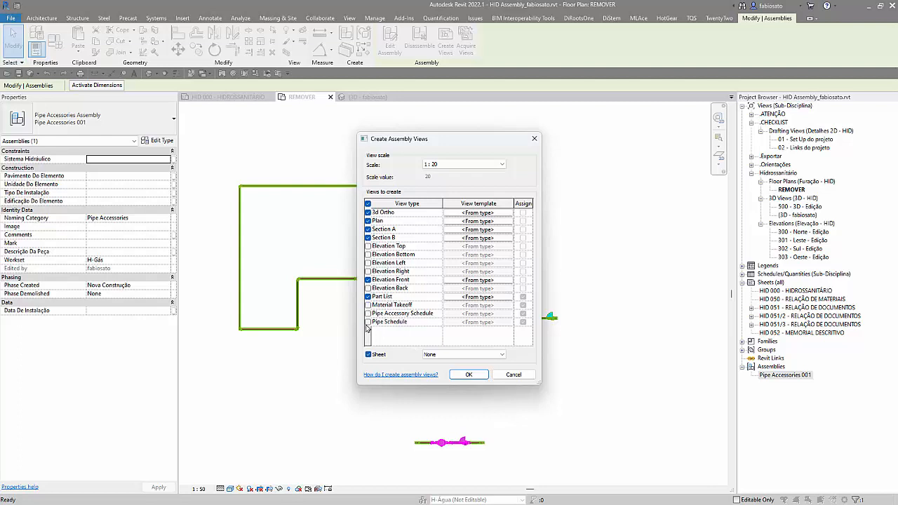
Step: Assign the SHT20-Folha ABNT A3 e A4-R01 : A3 (420x297mm) title block to the sheet and create the assembly views
left_click(468, 358)
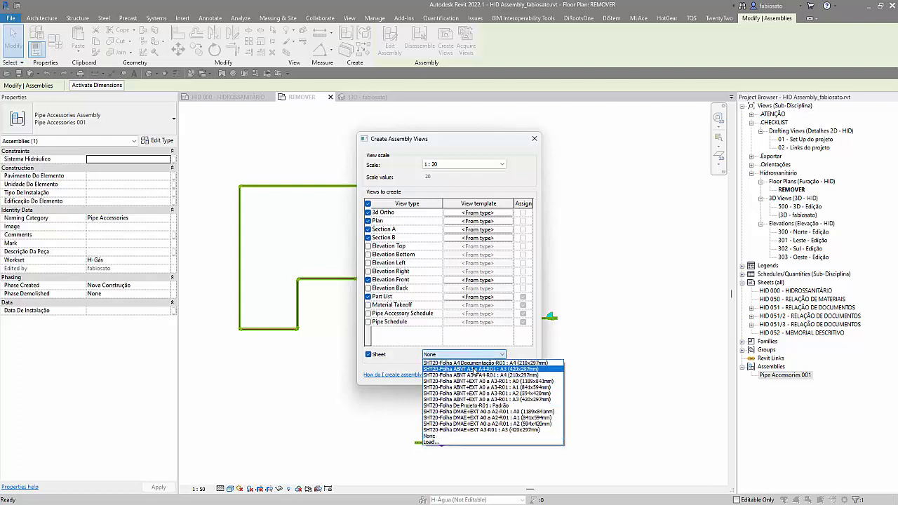
left_click(474, 369)
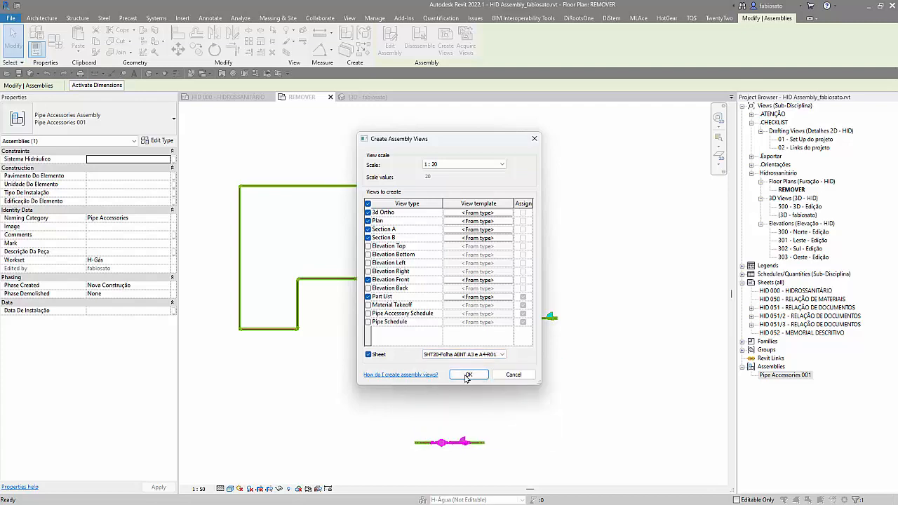
left_click(468, 376)
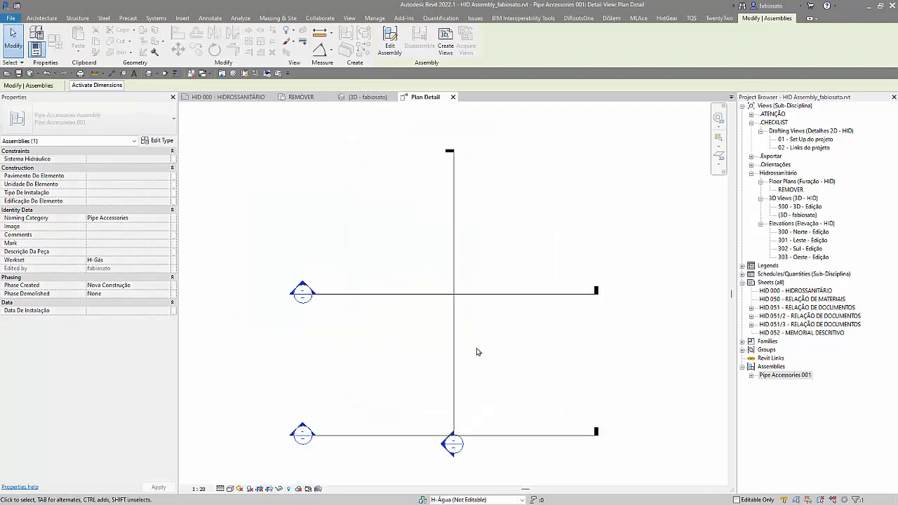
Step: Open the 3D Ortho and Detail Section A views of the Pipe Accessories 001 assembly
left_click(751, 379)
left_click(751, 376)
double_click(789, 384)
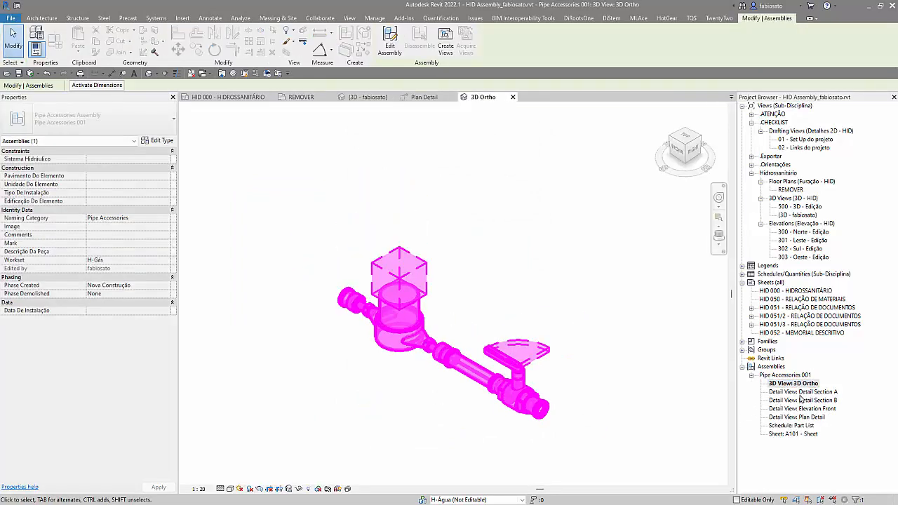
left_click(801, 393)
double_click(802, 392)
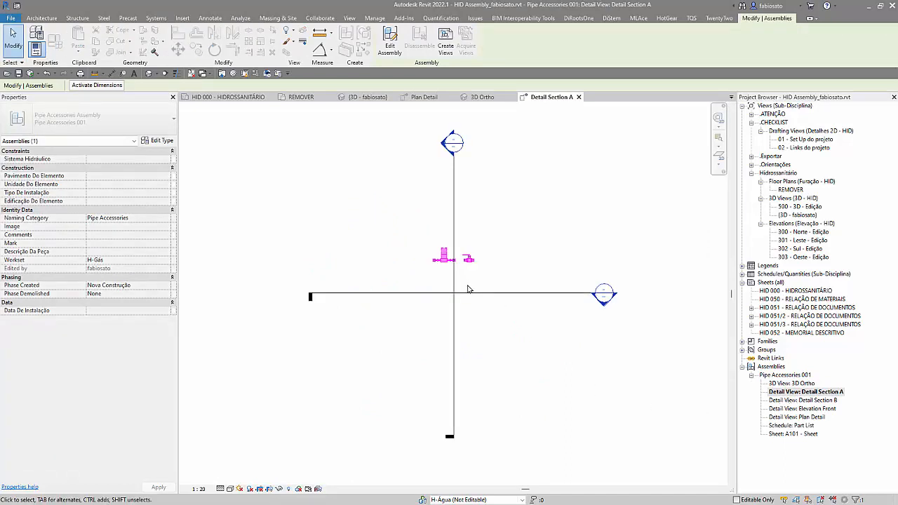
Step: Flip the viewing direction of the Plan Detail section line in Detail Section A
left_click(493, 298)
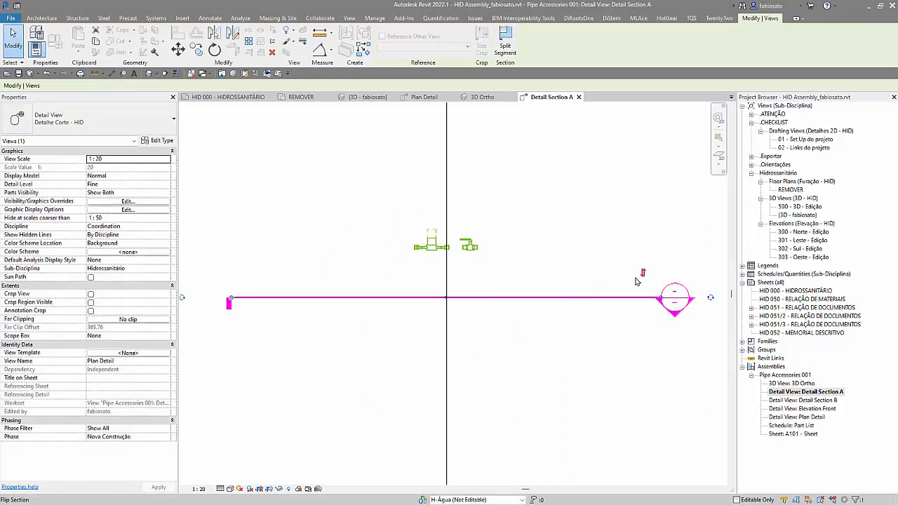
left_click(643, 273)
scroll(549, 403, "down", 2)
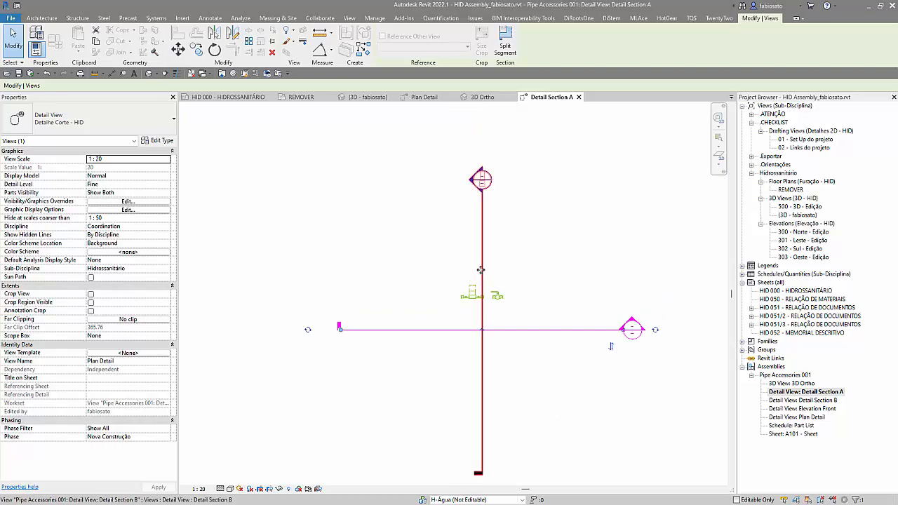
Step: Delete the Detail Section B view through its vertical section line
left_click(481, 277)
key("Delete")
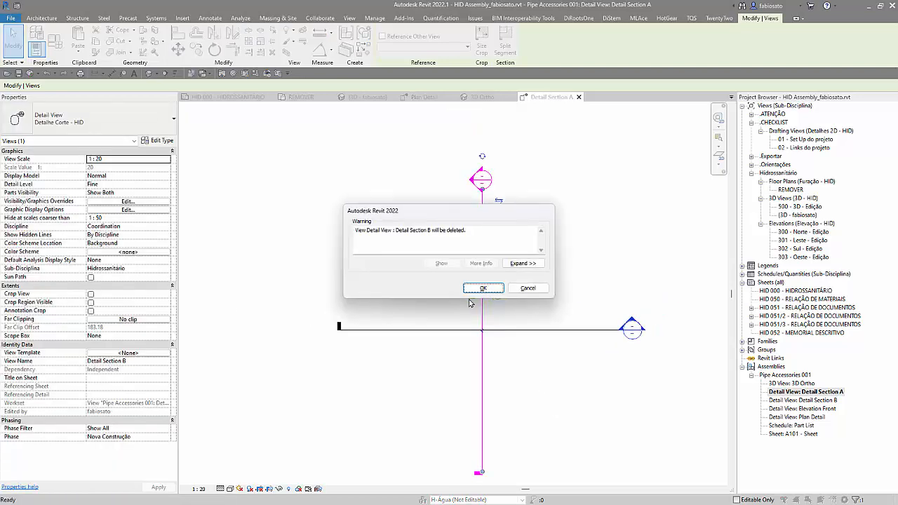
left_click(539, 287)
Step: In the Plan Detail view, move the Detail Section A line off the assembly so it lies just in front of it
double_click(633, 323)
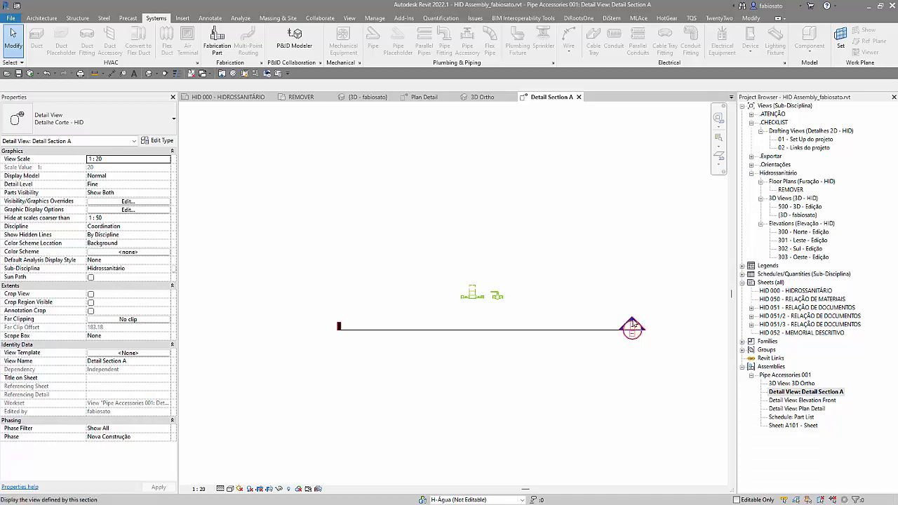
scroll(510, 363, "up", 4)
scroll(421, 319, "down", 2)
left_click(518, 280)
left_click_drag(518, 280, 521, 308)
key("Escape")
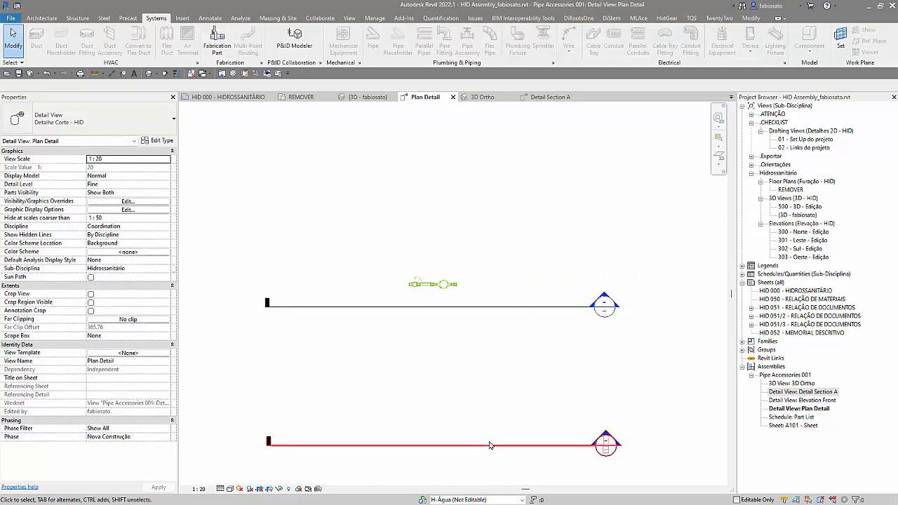
Step: Delete the Elevation Front view through its marker line in the Plan Detail view
left_click(484, 444)
key("Delete")
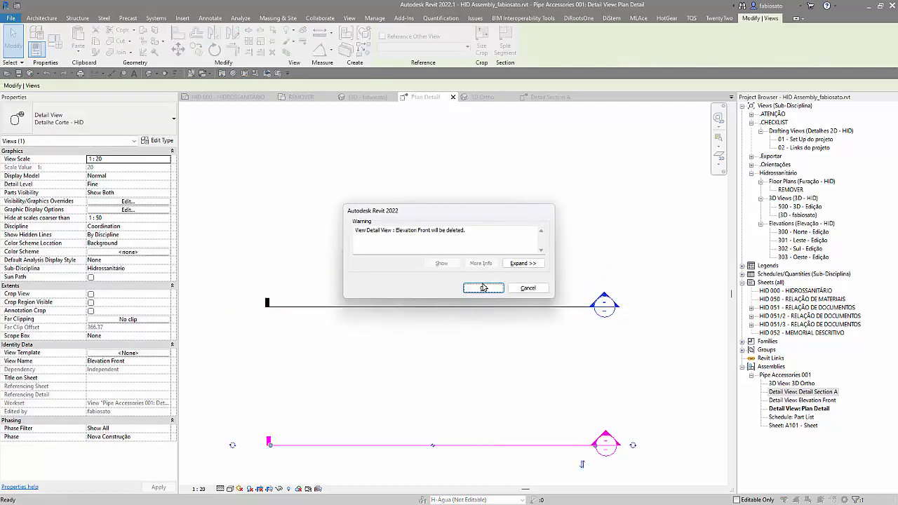
left_click(483, 288)
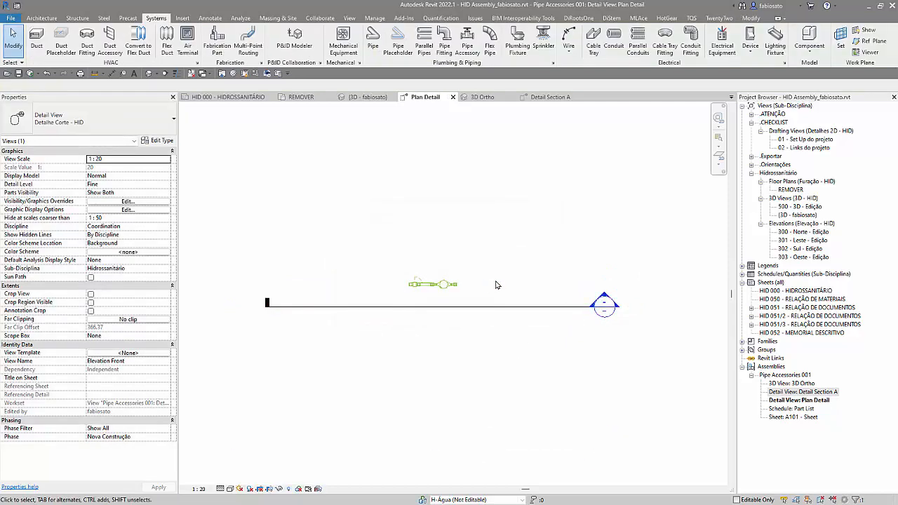
Step: Delete the Plan Detail view through its section line in Detail Section A
double_click(814, 392)
scroll(554, 319, "up", 2)
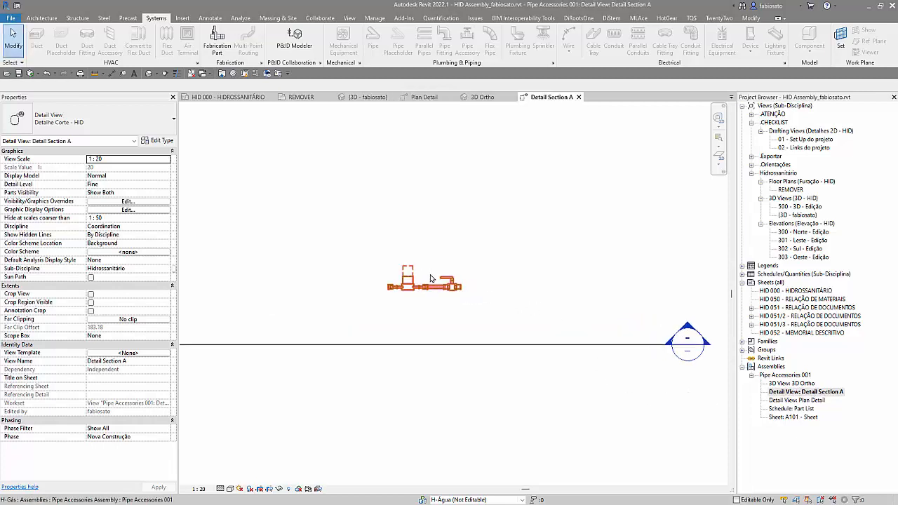
left_click(498, 345)
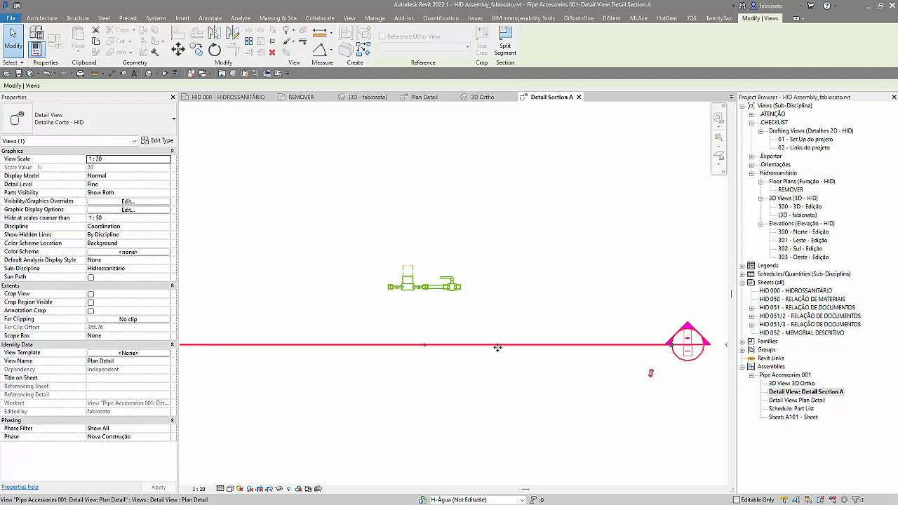
scroll(372, 316, "down", 3)
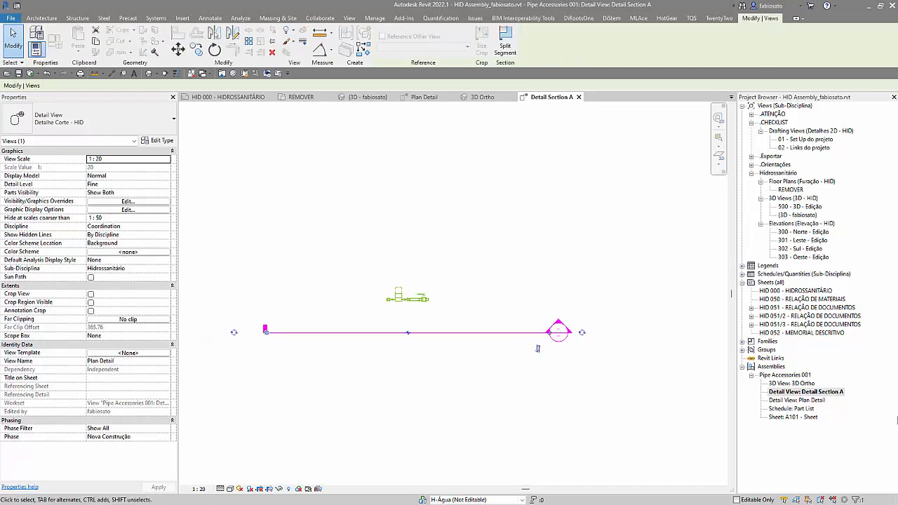
double_click(807, 400)
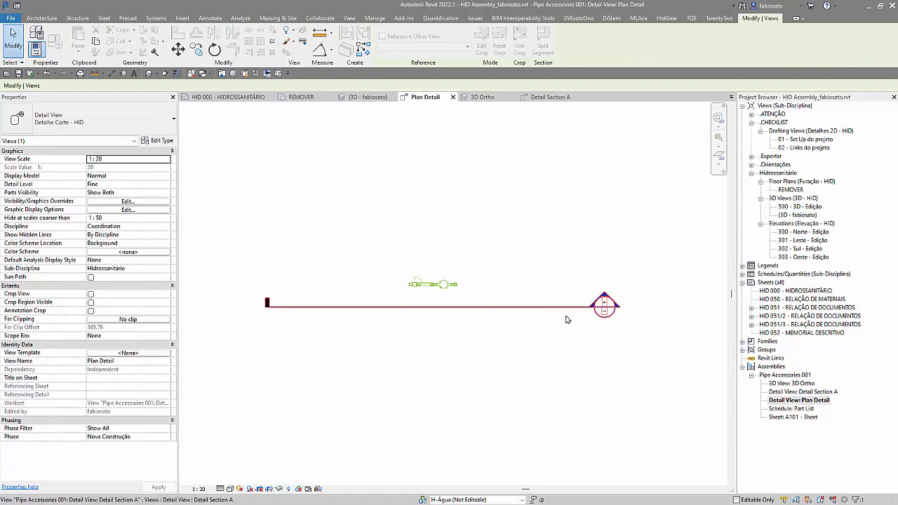
double_click(807, 391)
left_click(502, 332)
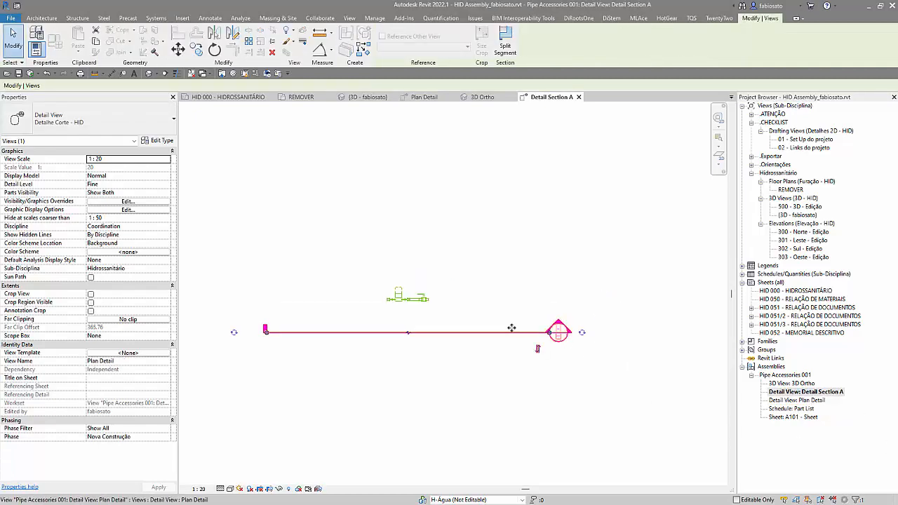
key("Delete")
left_click(491, 286)
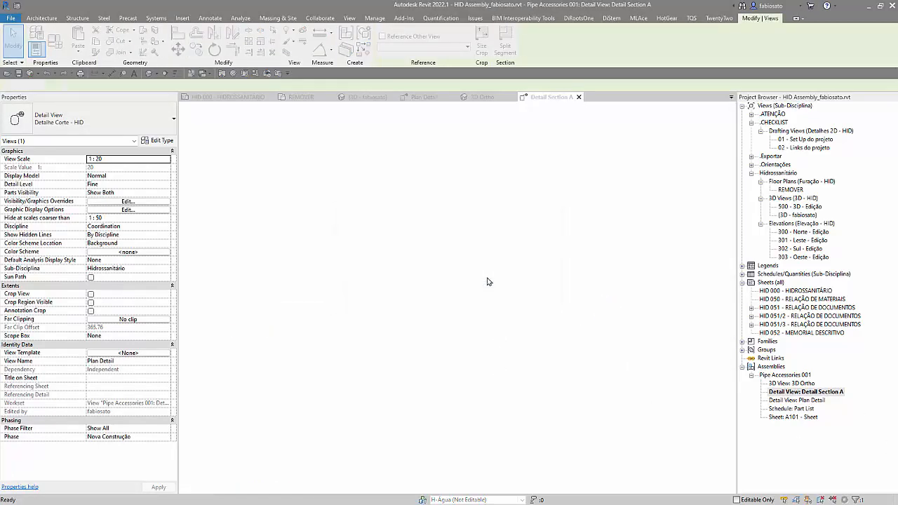
Step: Open the assembly's Part List schedule and widen the Category and Family and Type columns to fit their text
left_click(795, 401)
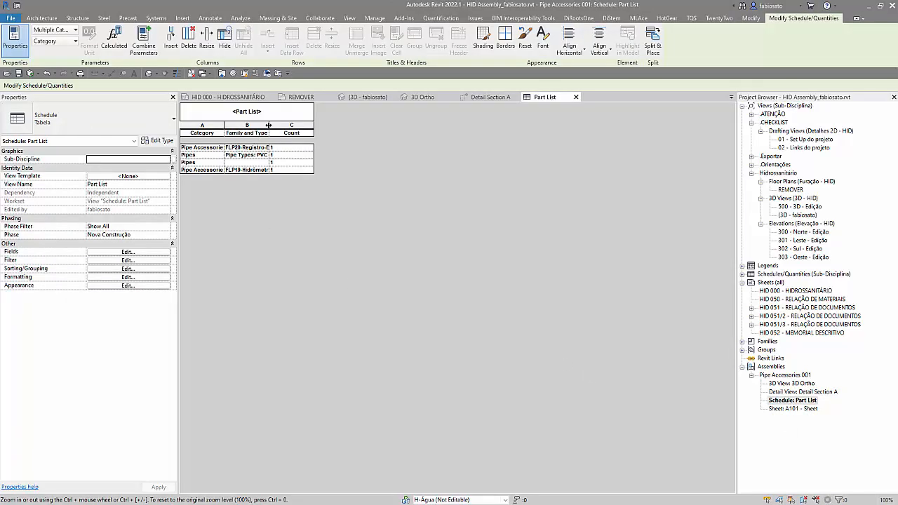
double_click(268, 125)
left_click(223, 124)
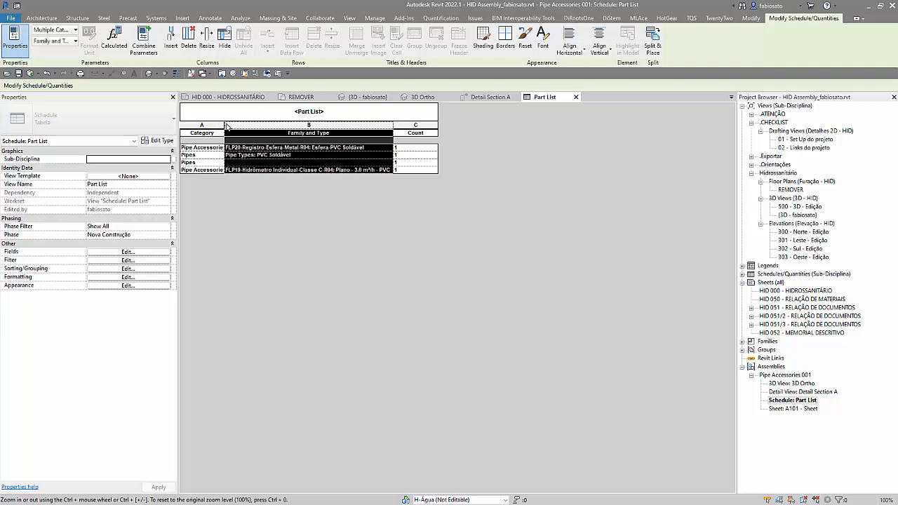
double_click(223, 123)
double_click(428, 127)
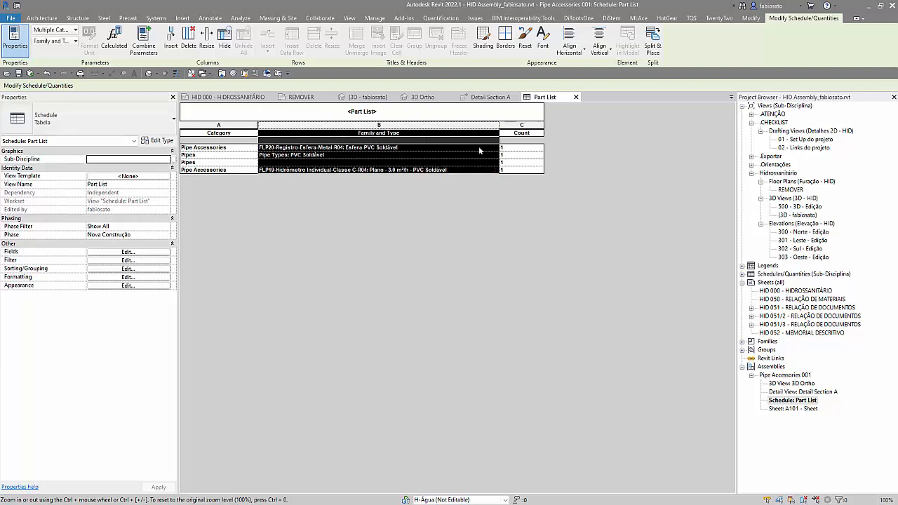
Step: Review the available fields for the Part List schedule and close it without changing the field selection
left_click(128, 252)
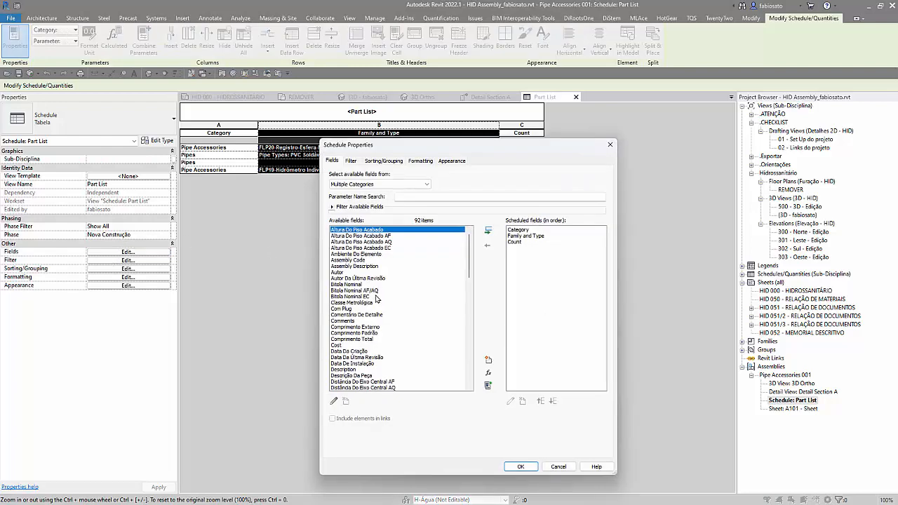
left_click(610, 144)
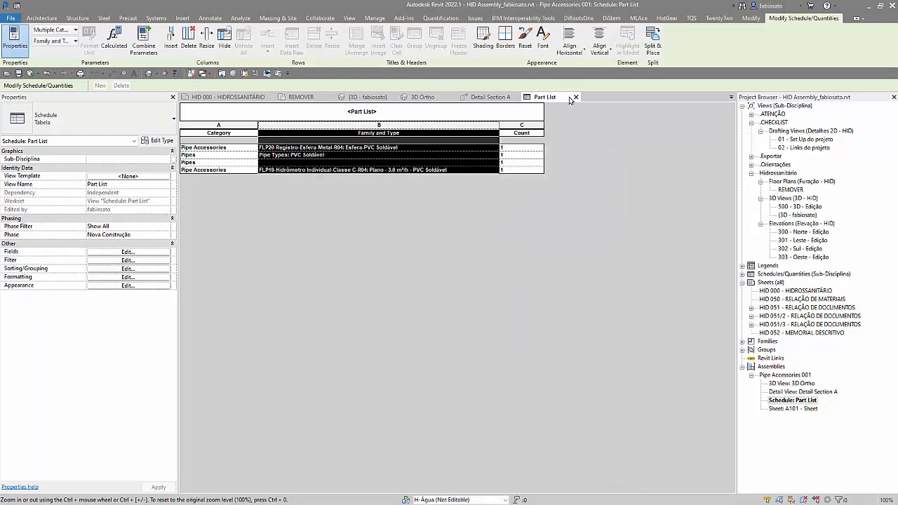
left_click(575, 97)
Step: Place 3D Ortho in the upper-right area of sheet A101 and Detail Section A in its upper-left corner
double_click(795, 408)
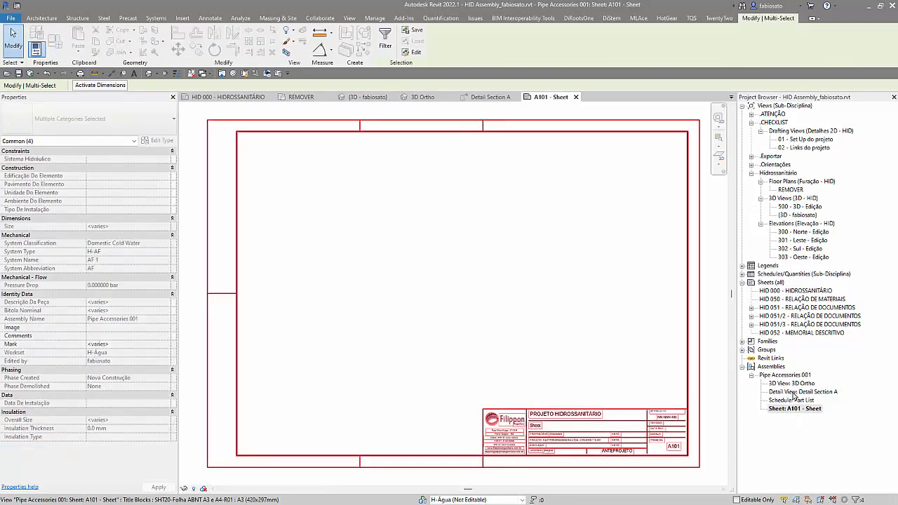
left_click_drag(792, 391, 499, 246)
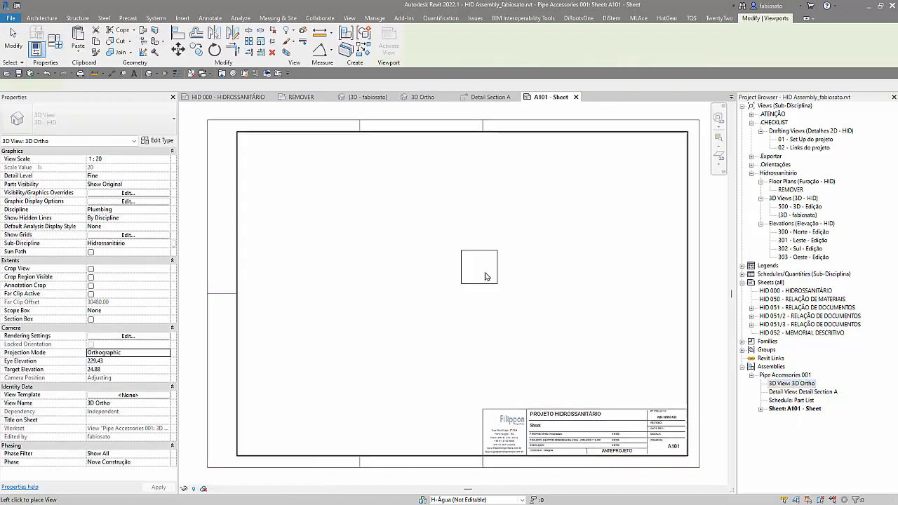
left_click(613, 192)
left_click(785, 394)
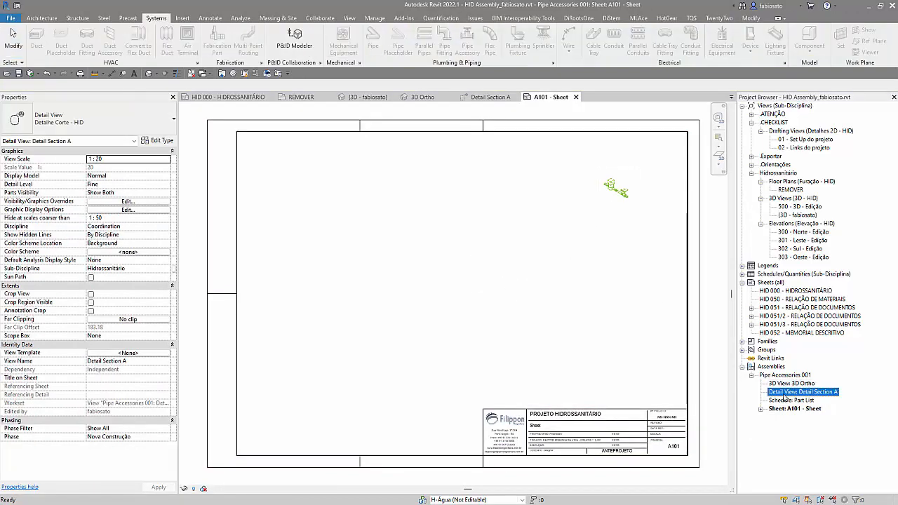
left_click(281, 165)
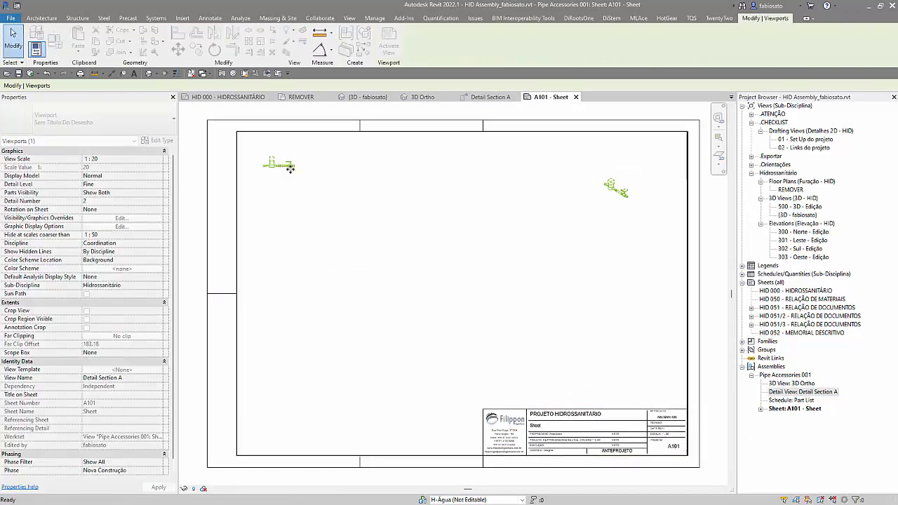
Step: Place the Part List schedule on sheet A101, in the lower-left area beside and above the title block
left_click_drag(785, 400, 383, 329)
left_click(383, 330)
left_click(400, 431)
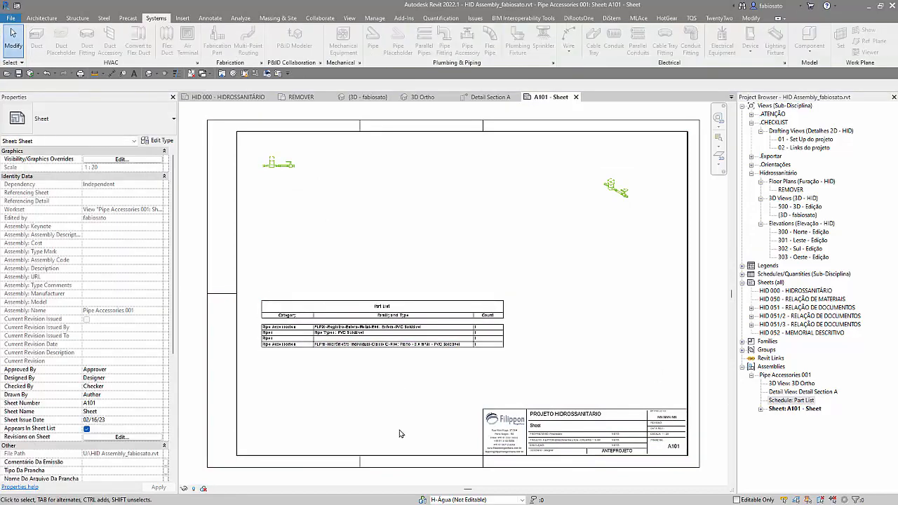
Step: Set the Detail Section A viewport scale to 1:5 and move it inside the sheet frame above the Part List
scroll(400, 434, "down", 1)
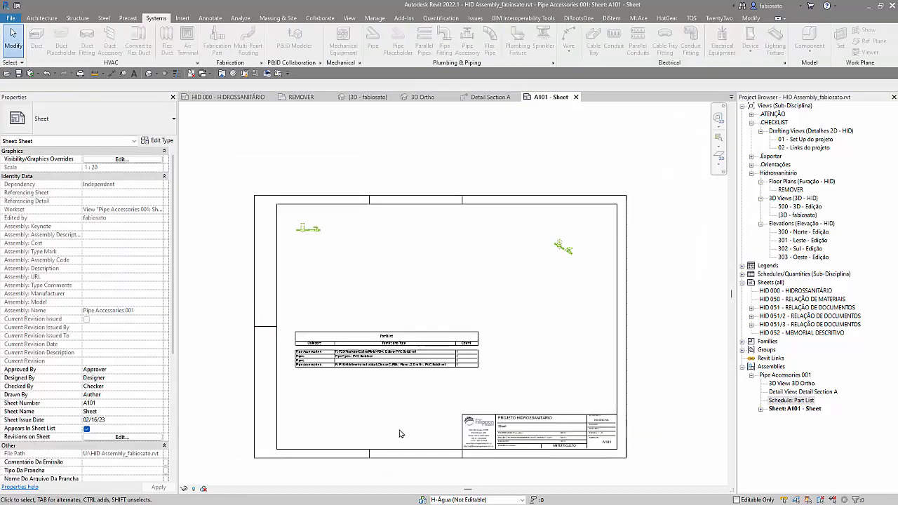
left_click(309, 231)
left_click(154, 159)
left_click(158, 160)
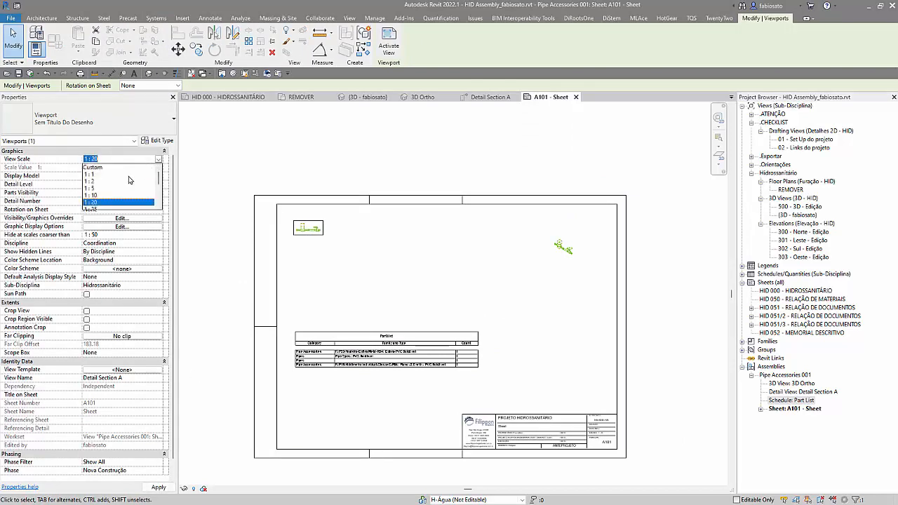
left_click(91, 188)
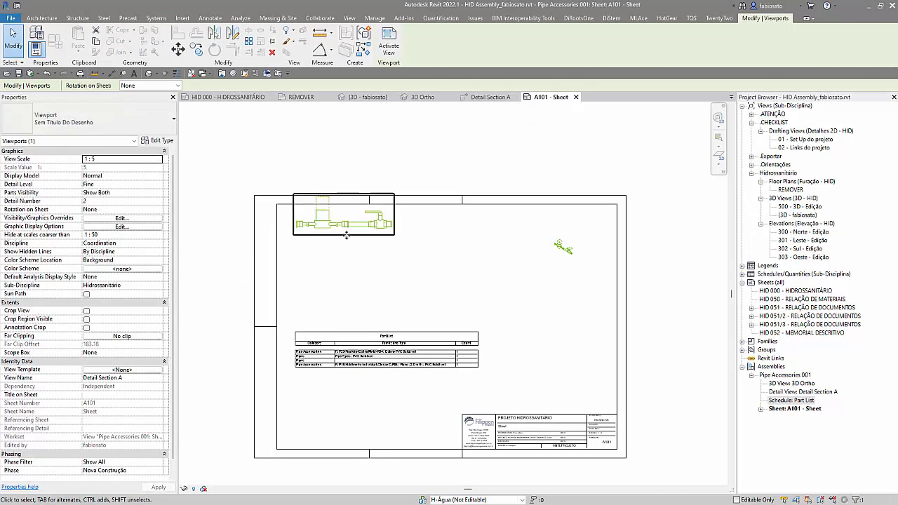
left_click_drag(346, 233, 382, 290)
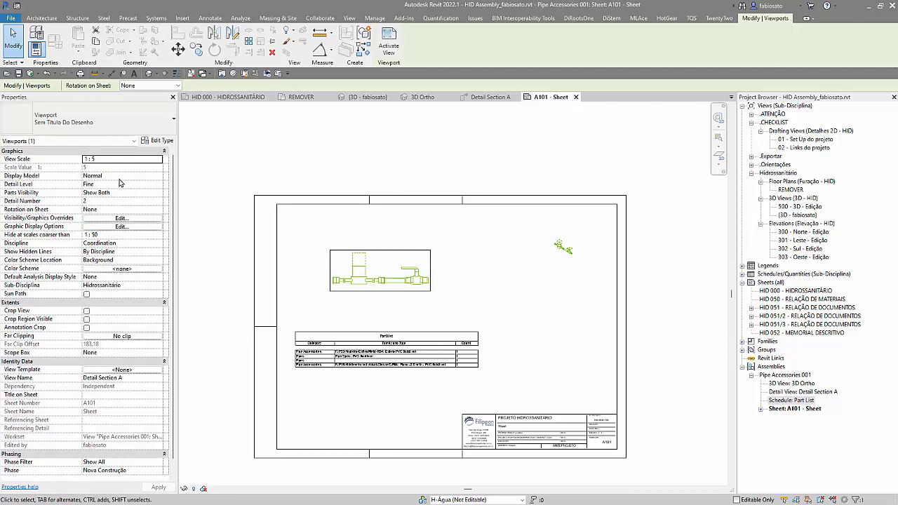
Step: Set the 3D Ortho viewport scale to 1:5 and move it inside the sheet frame, level with Detail Section A
left_click(500, 247)
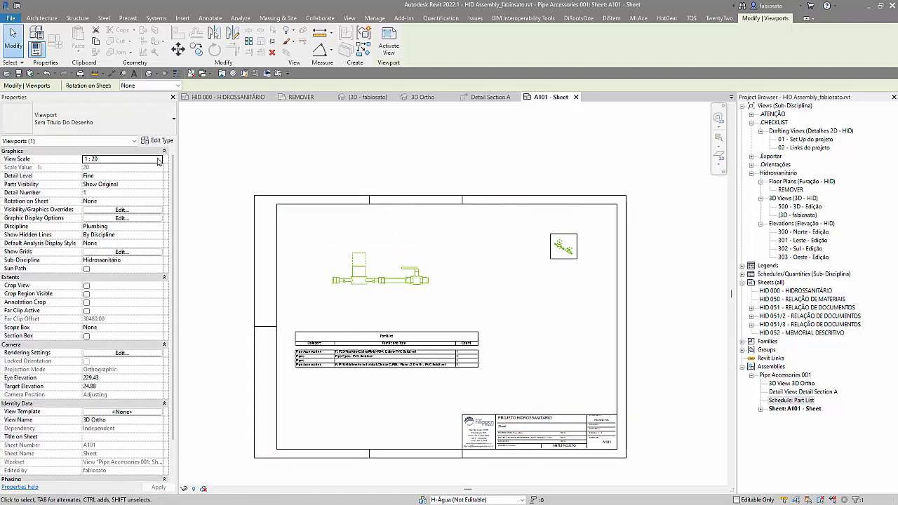
left_click(159, 161)
left_click(118, 188)
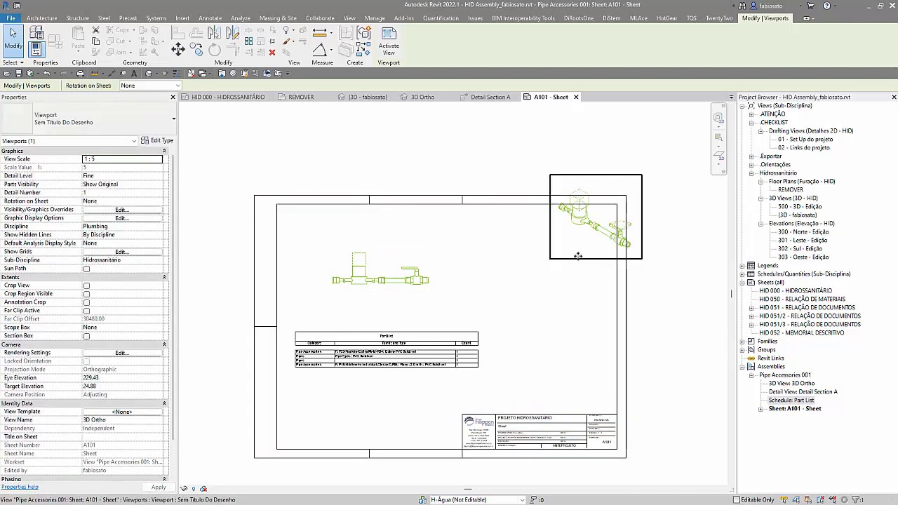
left_click_drag(578, 257, 525, 299)
left_click(663, 333)
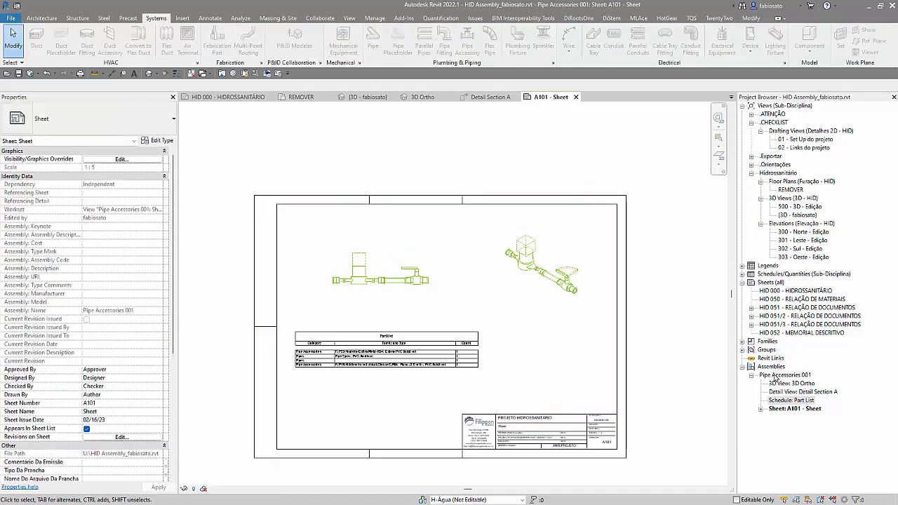
Step: In the main 3D view, review the view template and 1:5 scale options of Create Views for the assembly between the vertical pipes, and cancel
left_click(778, 383)
left_click(779, 376)
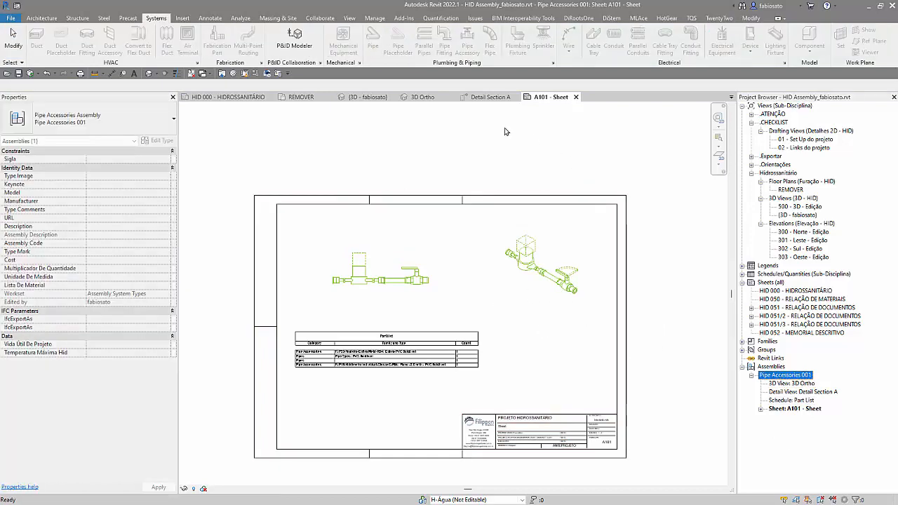
left_click(366, 100)
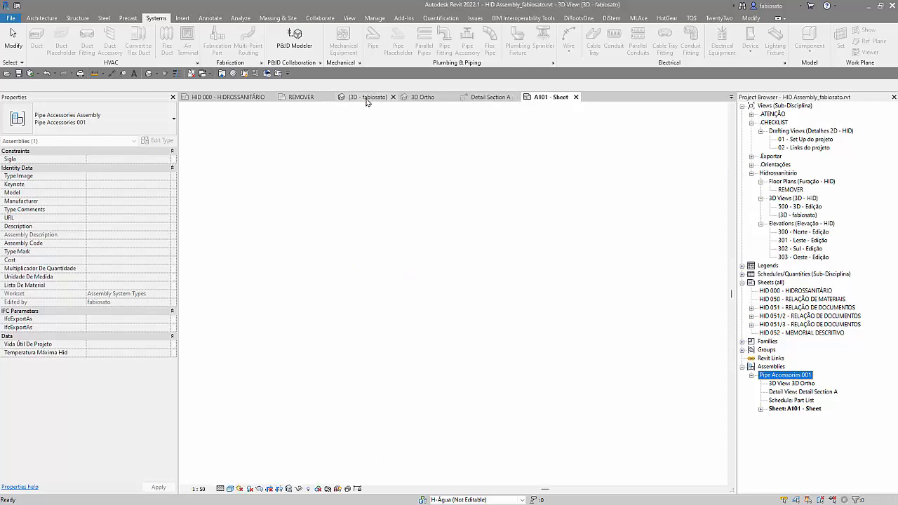
left_click(379, 329)
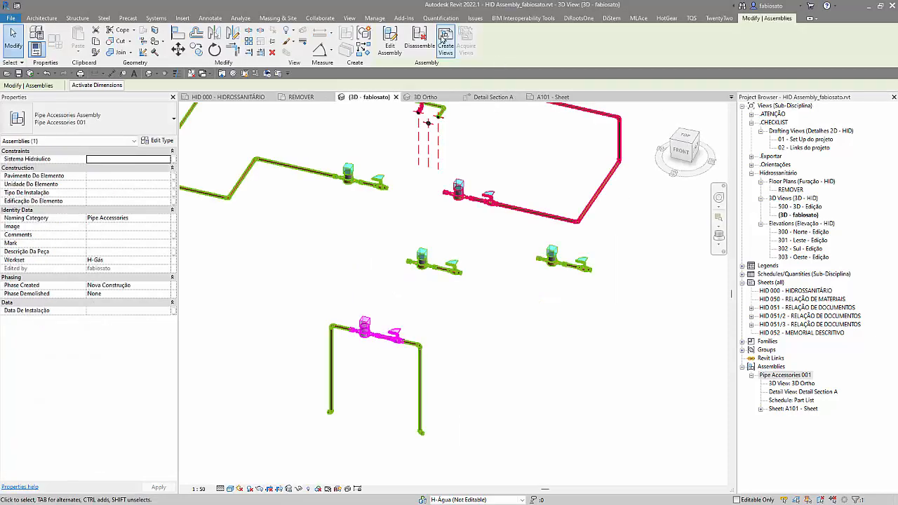
left_click(443, 41)
left_click(465, 213)
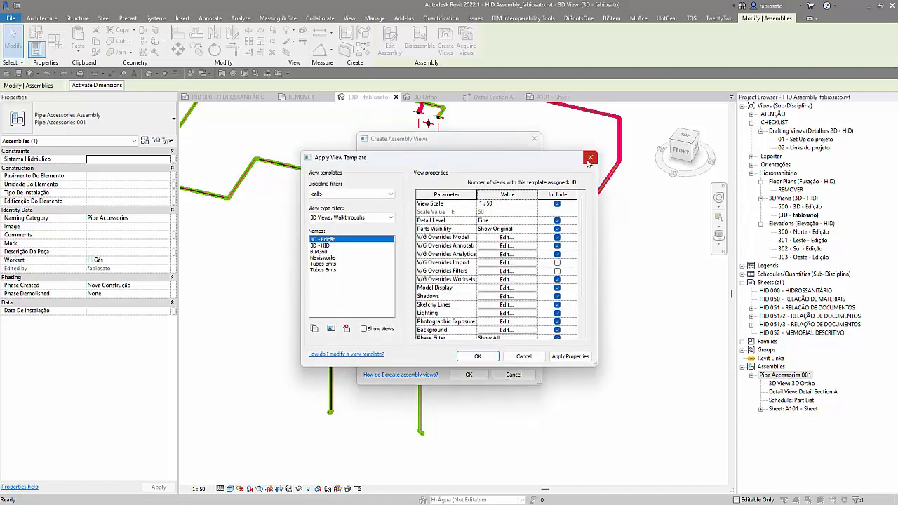
left_click(590, 158)
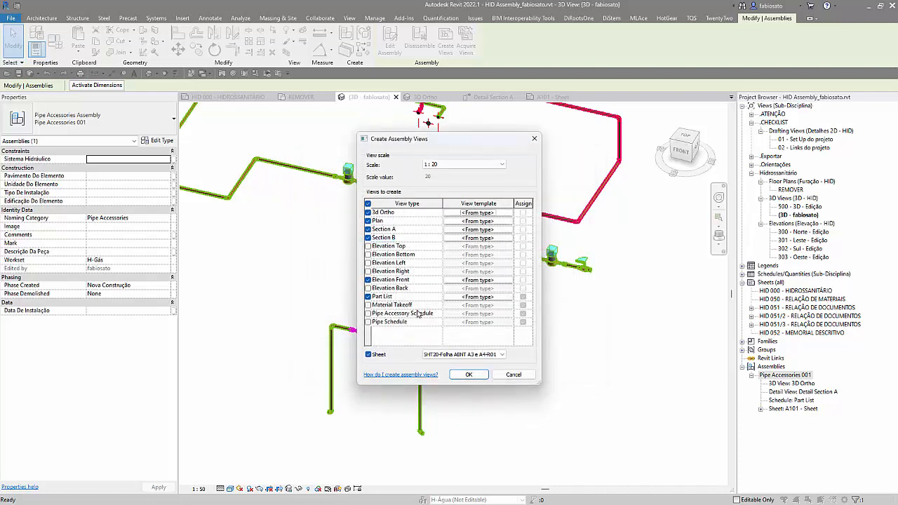
left_click(486, 165)
left_click(448, 192)
left_click(513, 375)
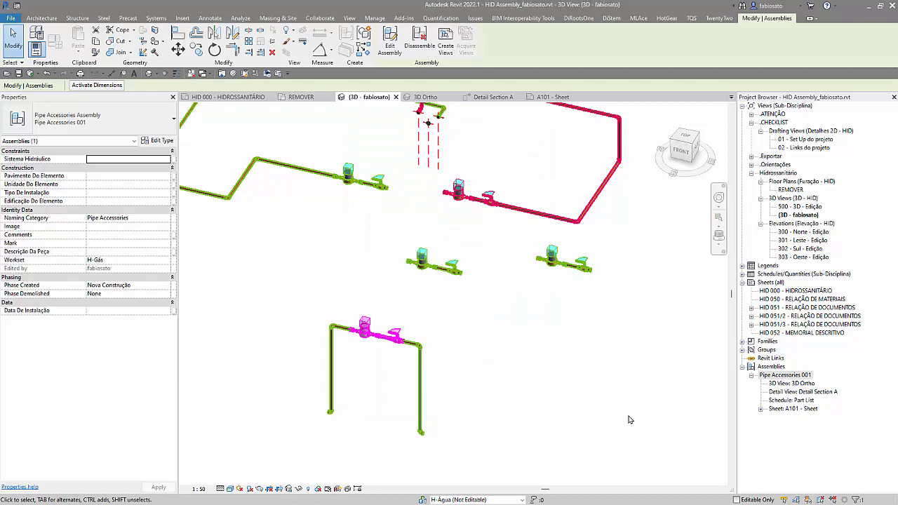
Step: Select the assembly copies one at a time in the 3D view to compare their Create Views and Acquire Views availability
scroll(597, 419, "down", 2)
scroll(398, 202, "up", 3)
scroll(403, 213, "down", 2)
scroll(323, 305, "down", 1)
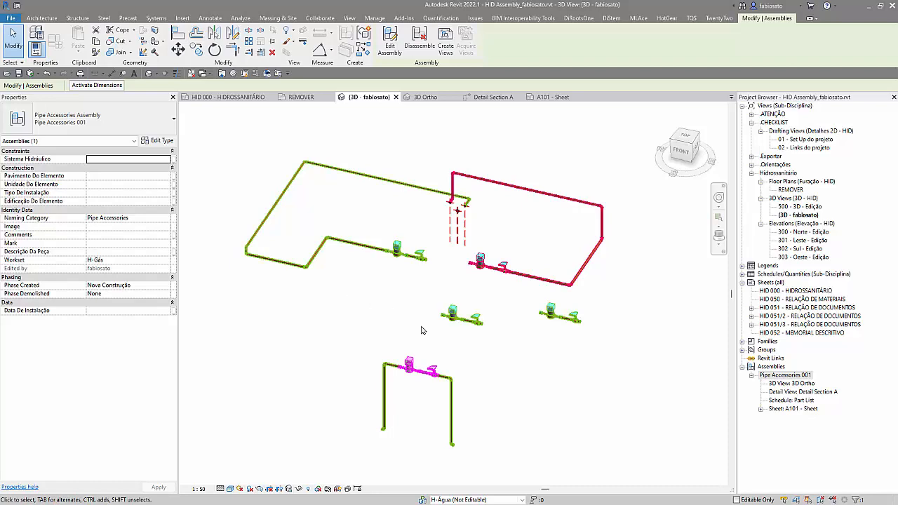
left_click(532, 368)
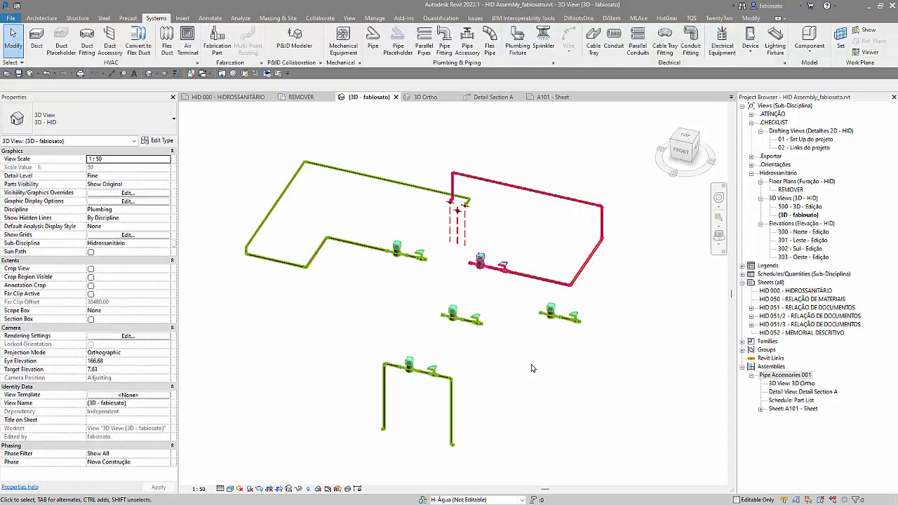
left_click(465, 332)
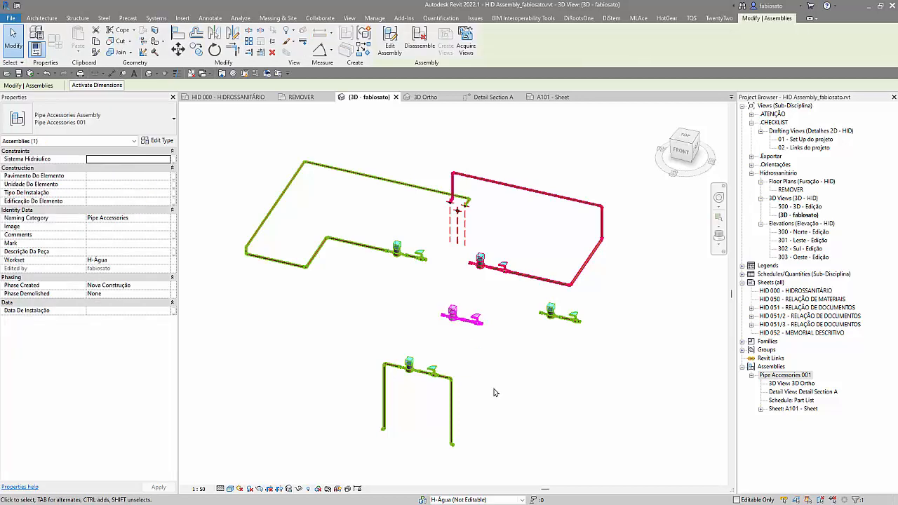
left_click(428, 369)
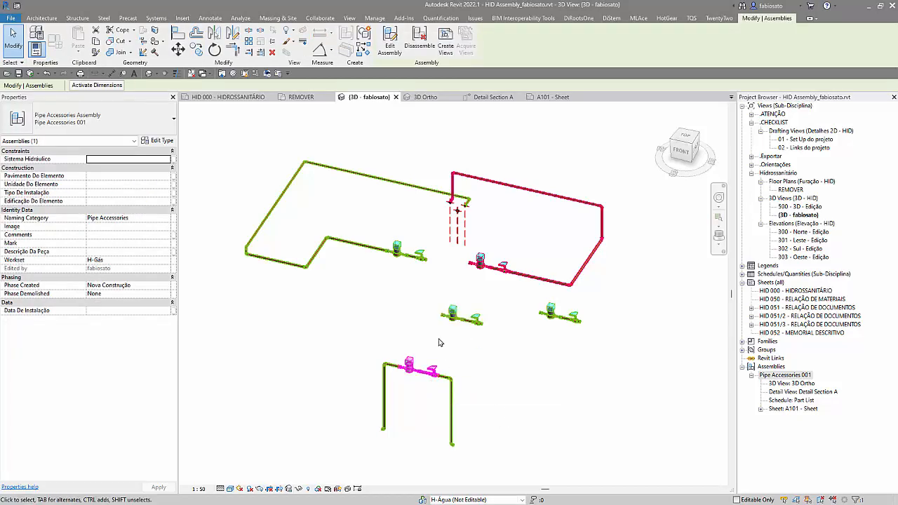
left_click(413, 255)
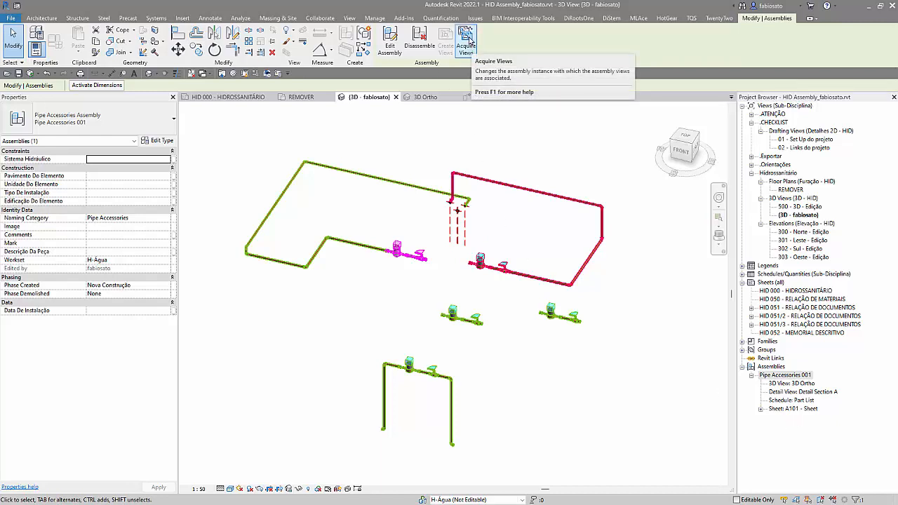
Step: Acquire the assembly views for the assembly copy connected to the red pipe run
left_click(494, 272)
left_click(464, 35)
key("Escape")
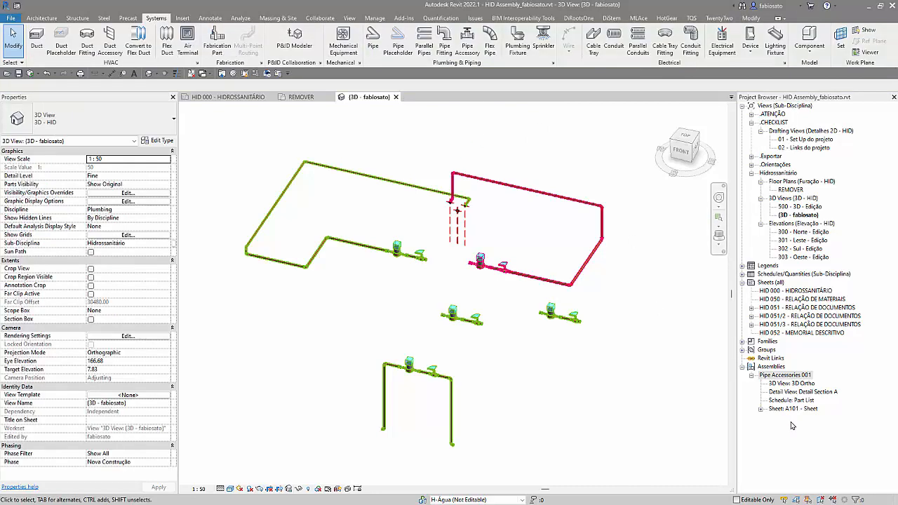
Step: Open the Detail Section A, Part List and 3D Ortho views of Pipe Accessories 001 to inspect them
double_click(797, 393)
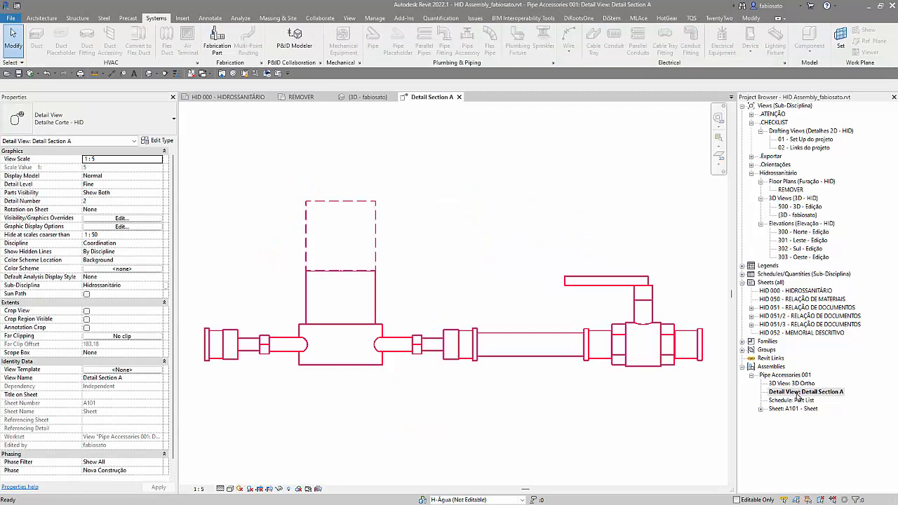
scroll(298, 359, "down", 2)
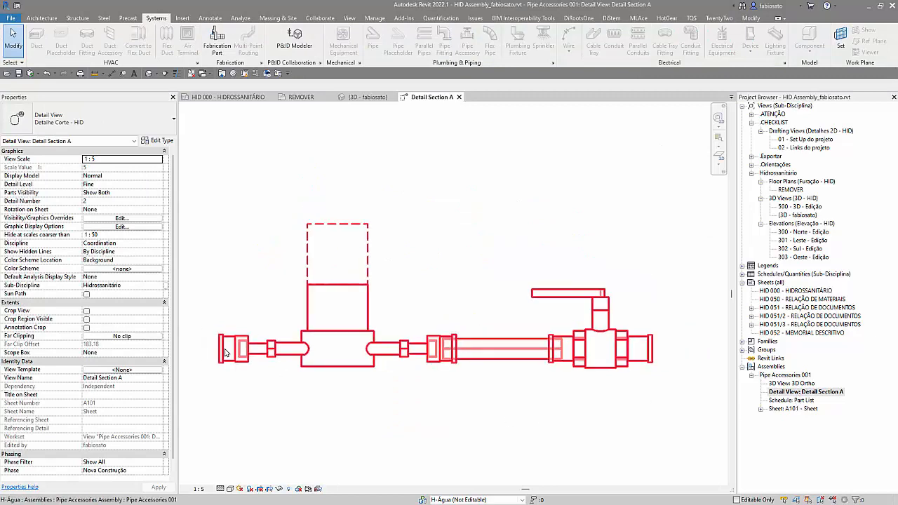
double_click(800, 401)
double_click(793, 383)
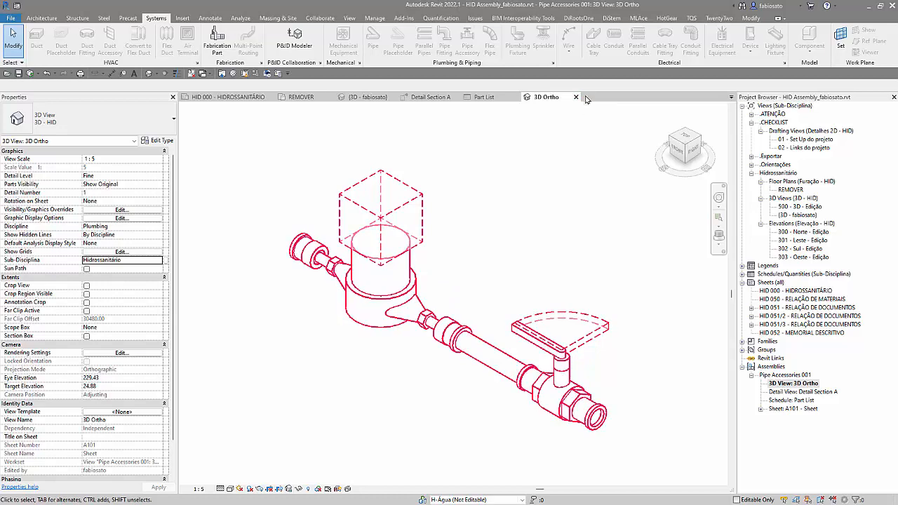
Step: Review the options available for the assembly in the 3D Ortho view and for Pipe Accessories 001 in the Project Browser
left_click(418, 293)
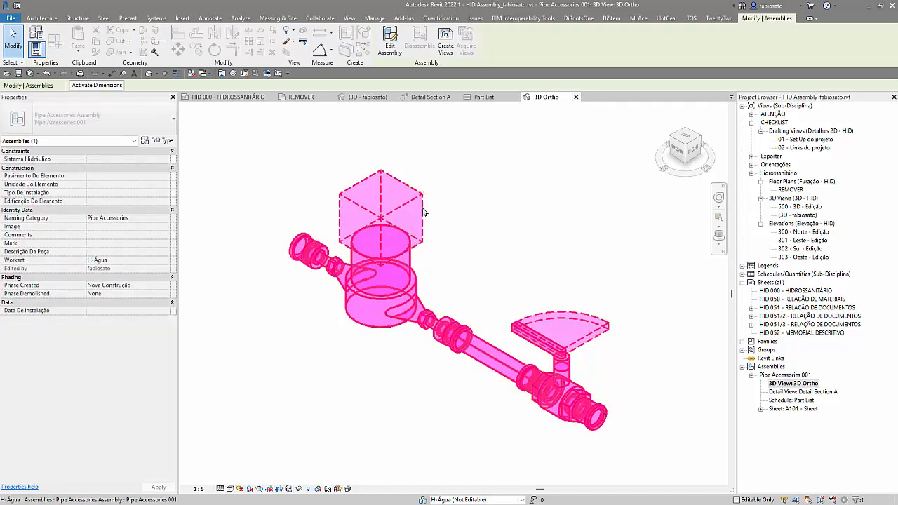
scroll(435, 232, "down", 3)
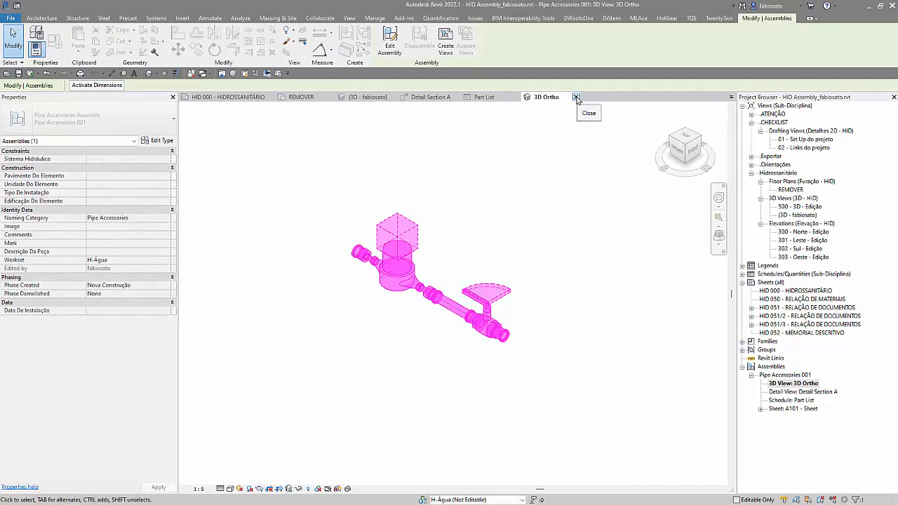
right_click(410, 267)
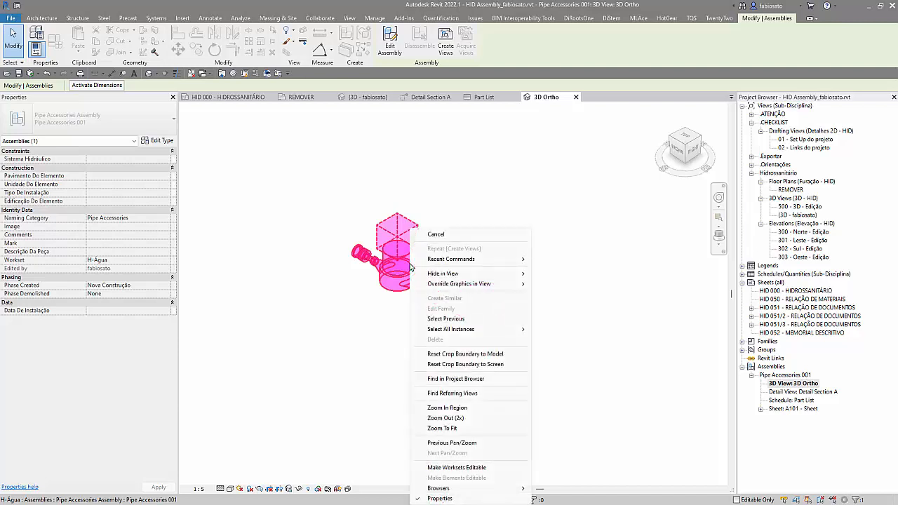
left_click(603, 288)
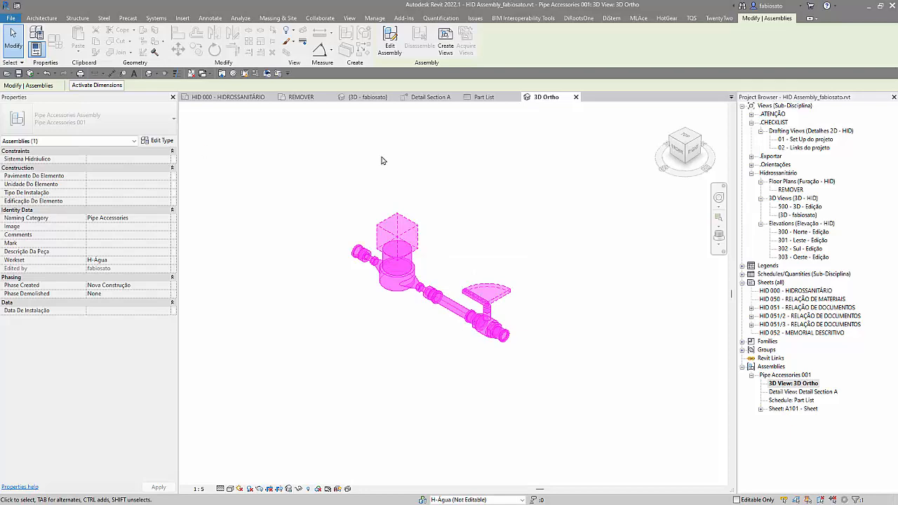
left_click(421, 373)
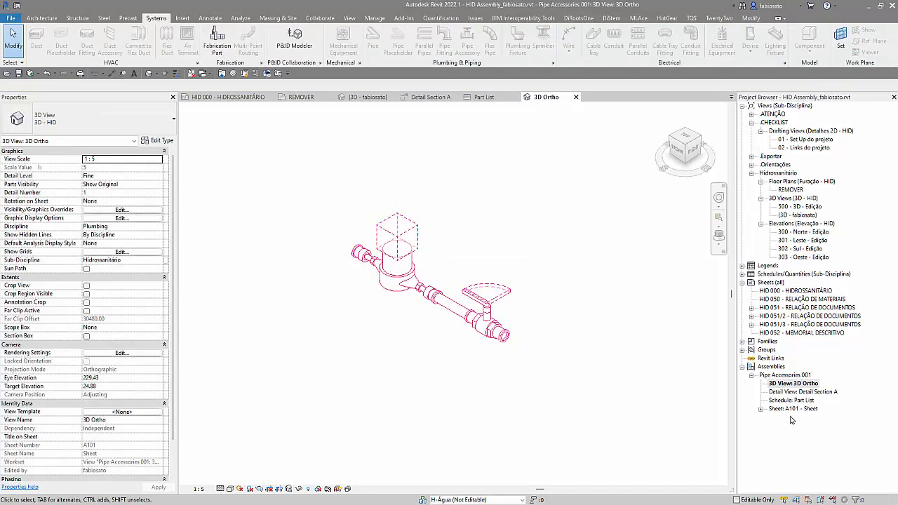
right_click(786, 372)
left_click(770, 377)
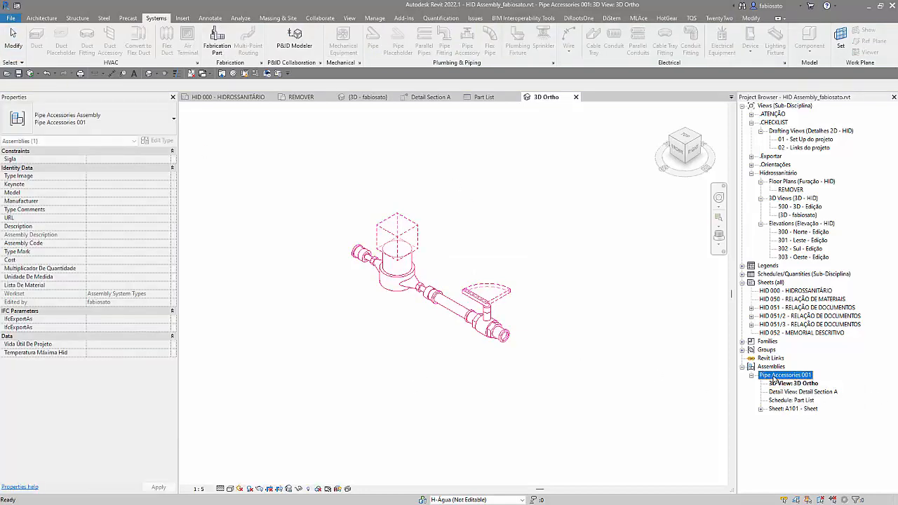
right_click(774, 376)
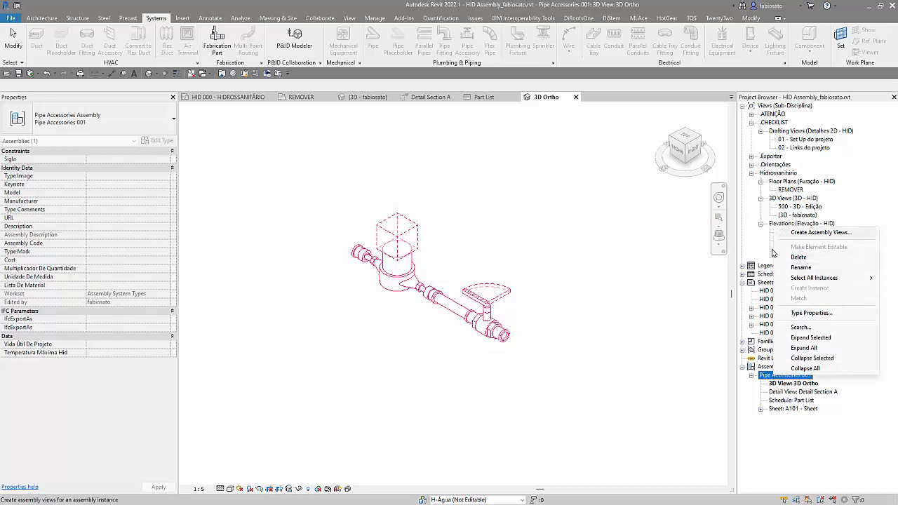
left_click(491, 208)
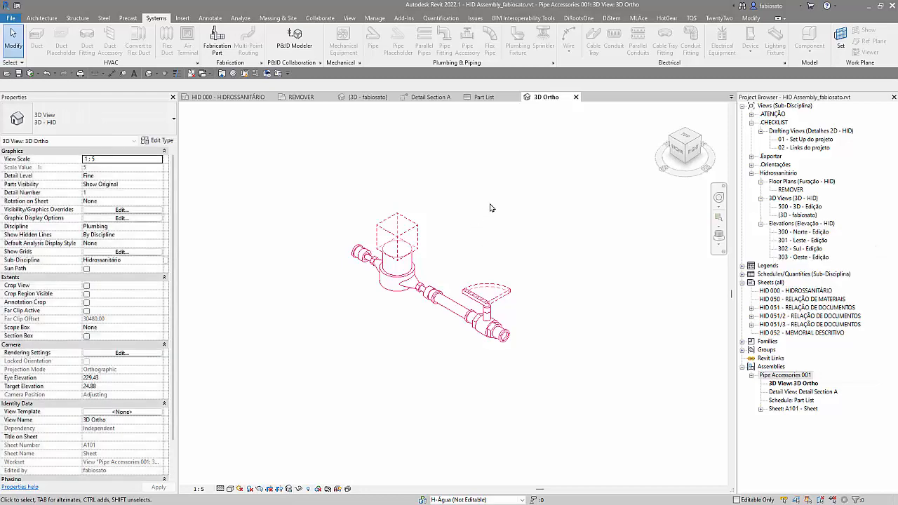
Step: Close the open Detail Section A and Part List views
left_click(497, 340)
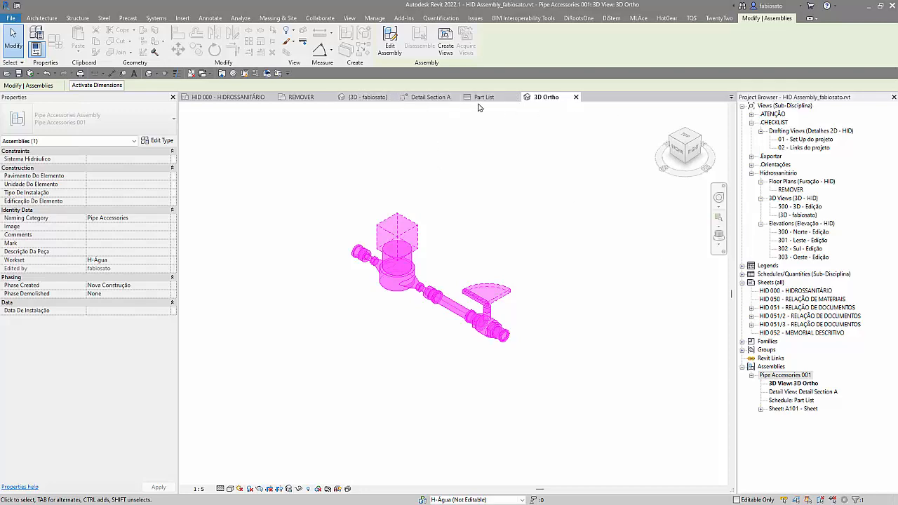
left_click(456, 97)
left_click(453, 97)
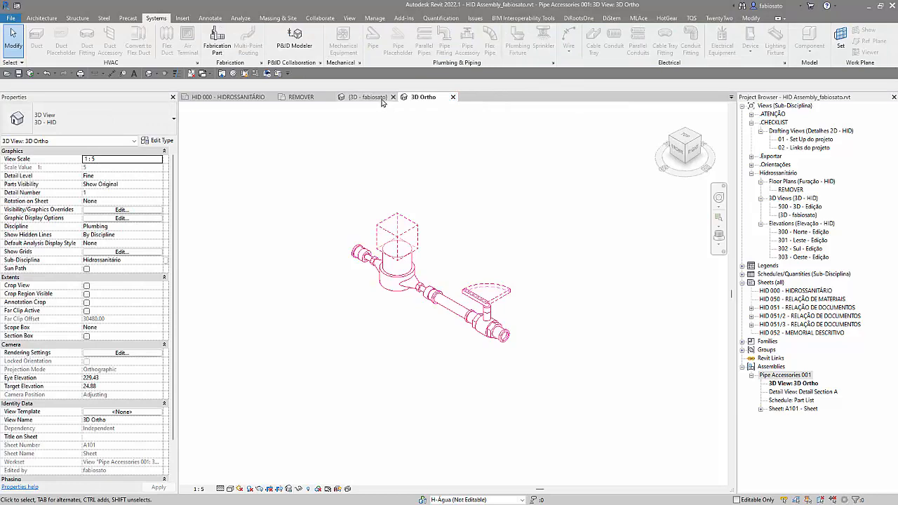
Step: In the main 3D view, add the short pipe between the left elbow and the water meter to the assembly between the vertical pipes
left_click(363, 97)
scroll(446, 316, "up", 5)
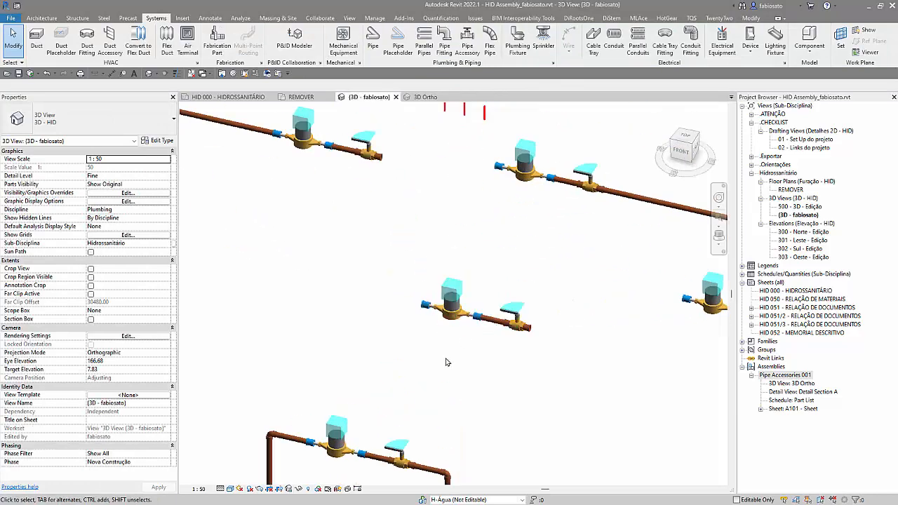
left_click(375, 440)
scroll(364, 441, "down", 2)
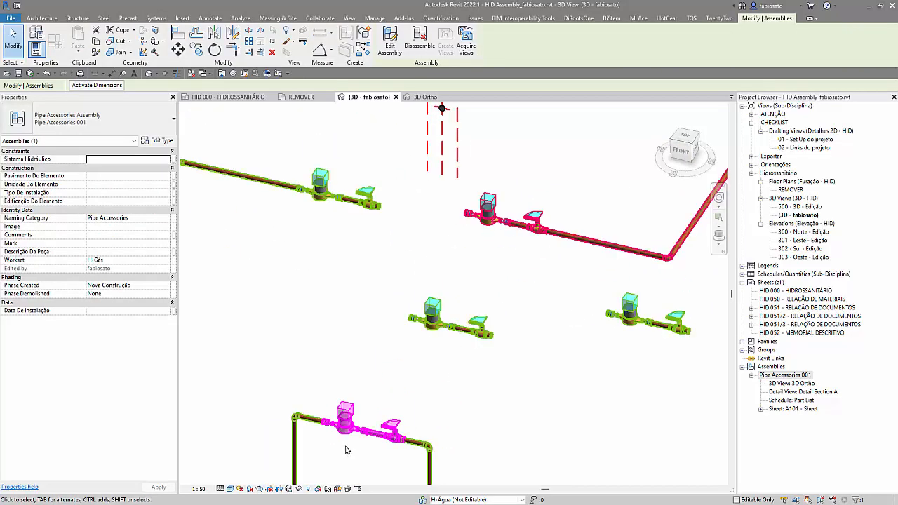
left_click(390, 43)
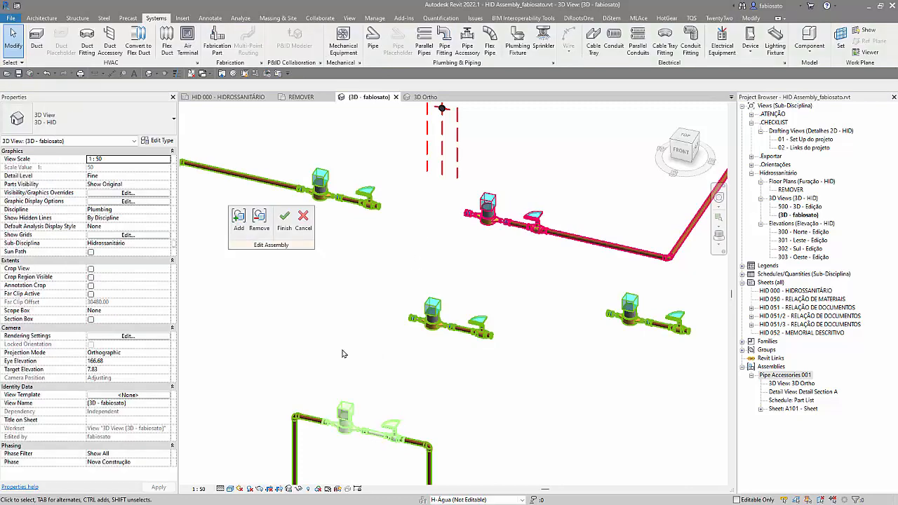
scroll(360, 453, "up", 2)
left_click(239, 220)
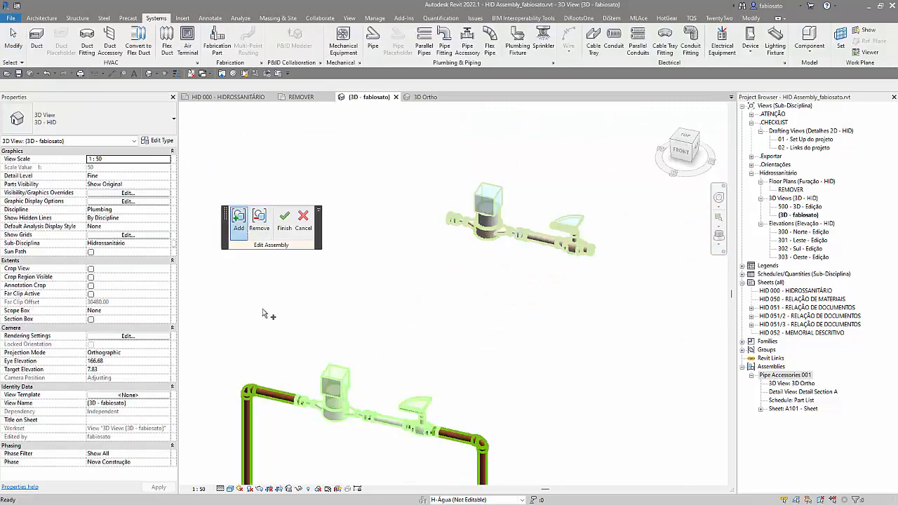
left_click(275, 395)
left_click(284, 220)
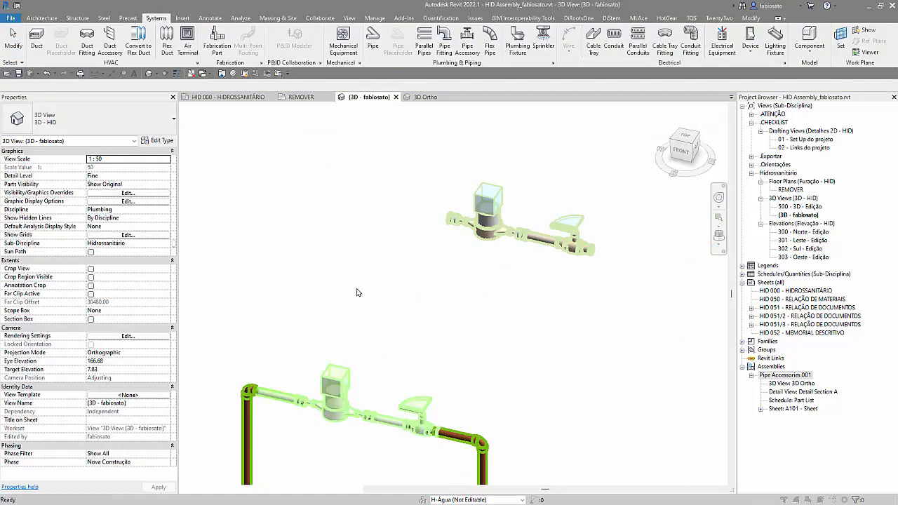
left_click(481, 288)
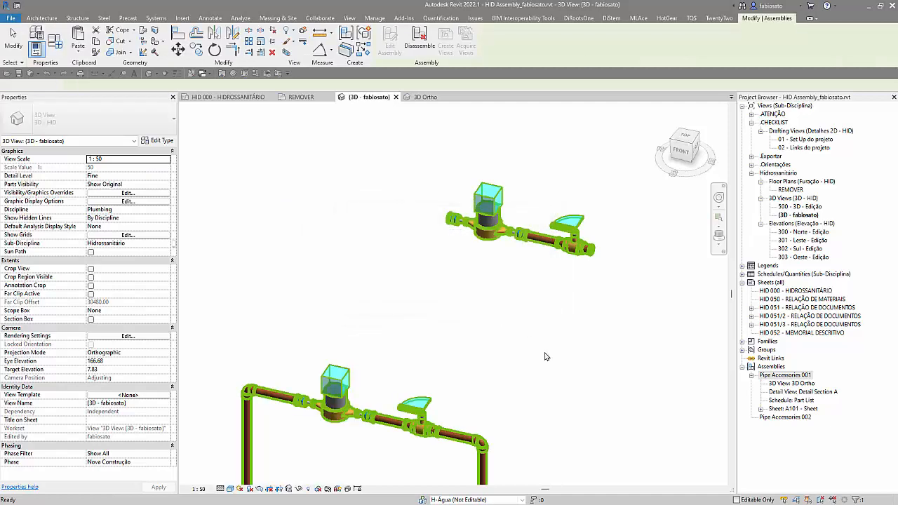
left_click(778, 418)
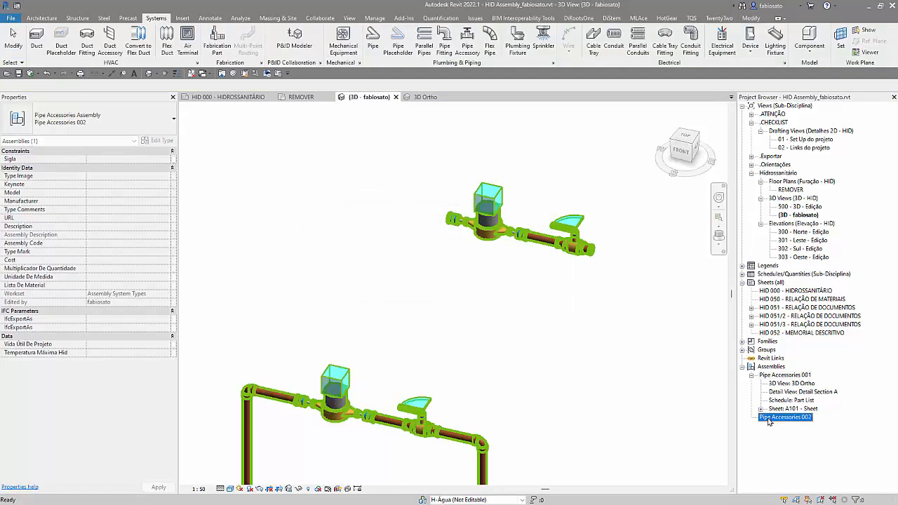
Step: Try to remove the short pipe beside the left elbow from the Pipe Accessories 002 assembly
left_click(332, 422)
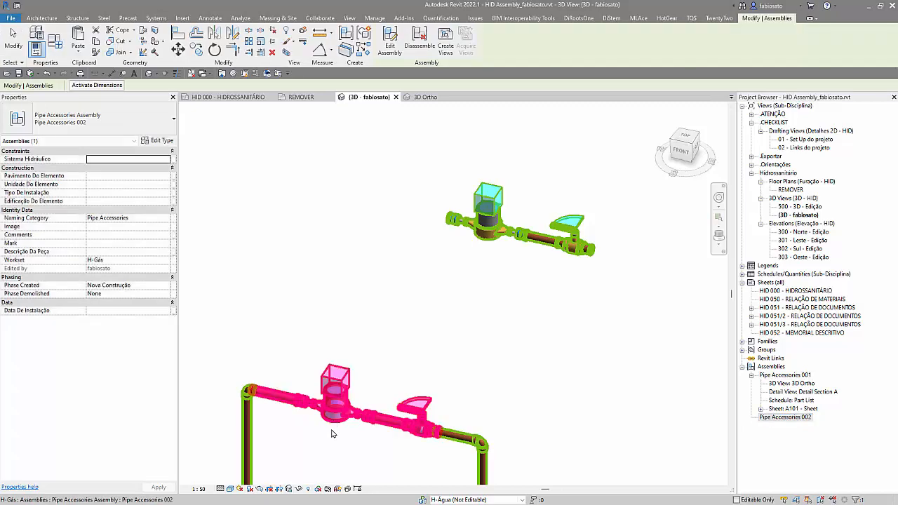
left_click(390, 40)
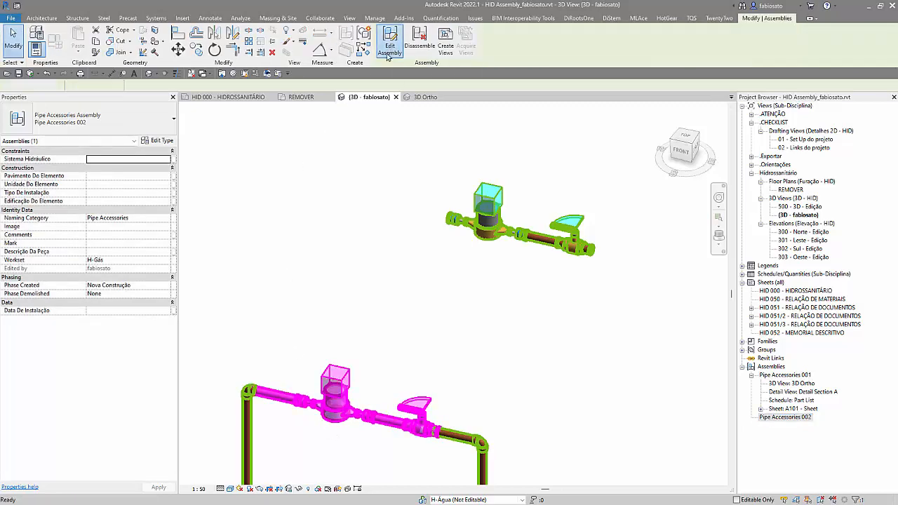
left_click(256, 229)
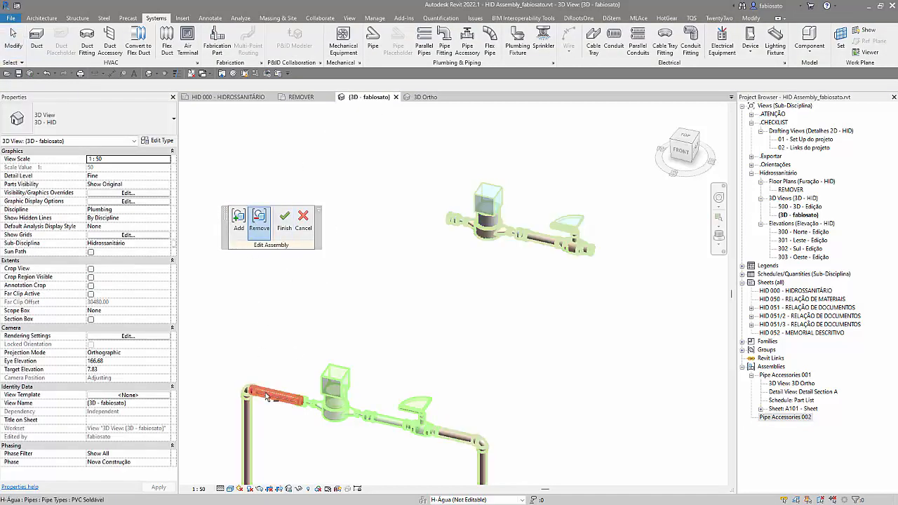
left_click(271, 395)
left_click(289, 227)
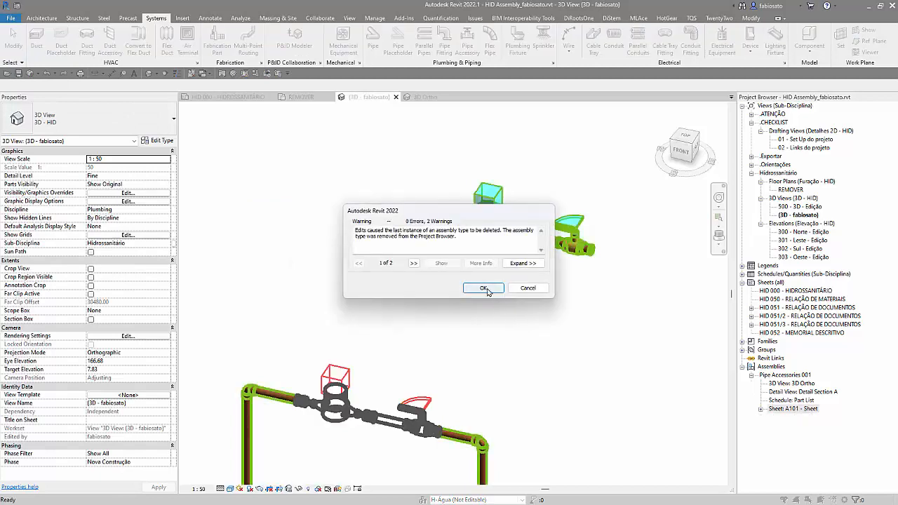
left_click(528, 289)
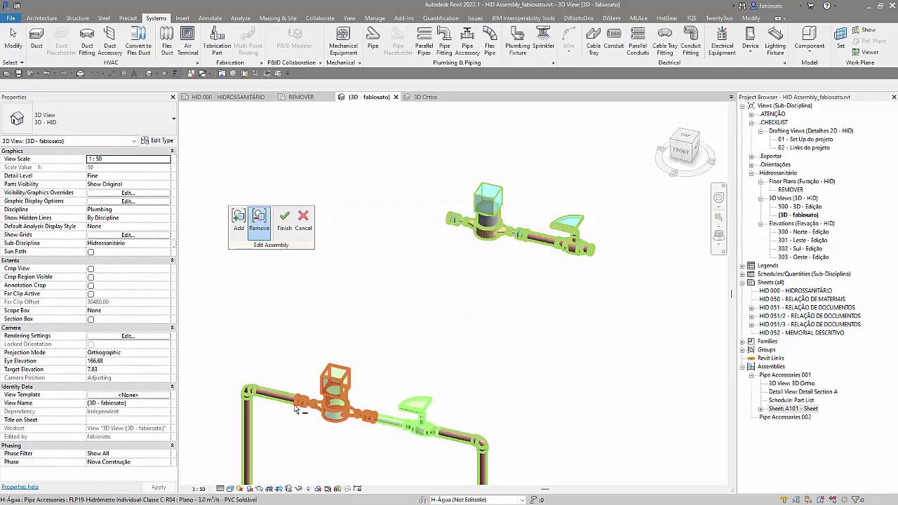
left_click(288, 227)
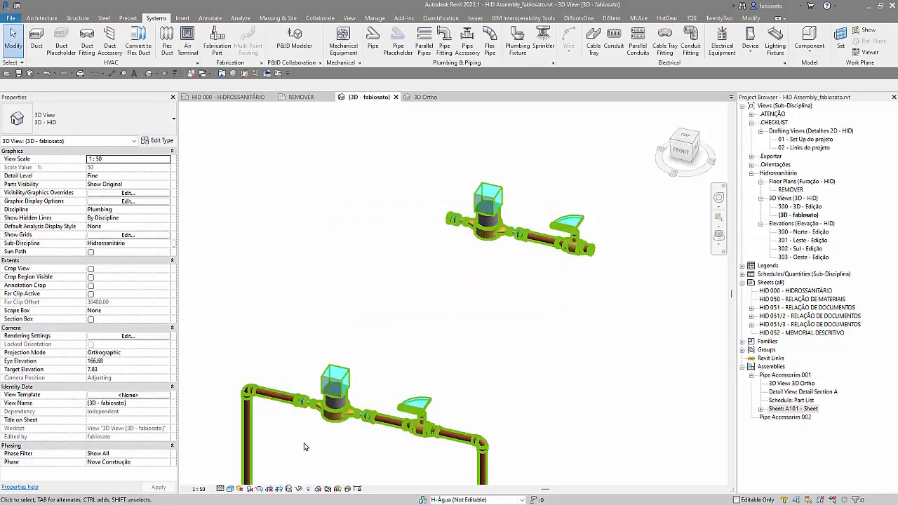
Step: Edit the Pipe Accessories 002 assembly to nudge its ball valve toward the right elbow and remove the short pipe beside the left elbow
left_click(346, 416)
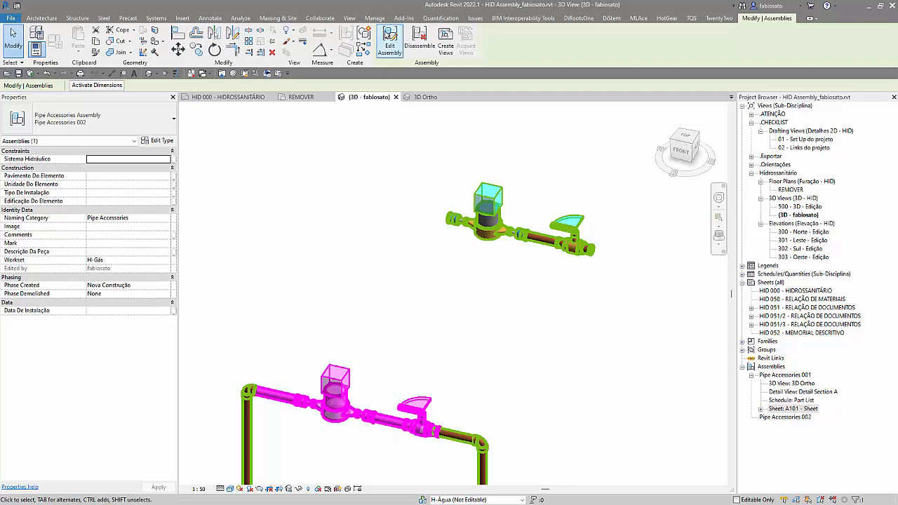
left_click(389, 42)
scroll(363, 425, "up", 2)
middle_click_drag(397, 453, 436, 436, "shift")
left_click(443, 420)
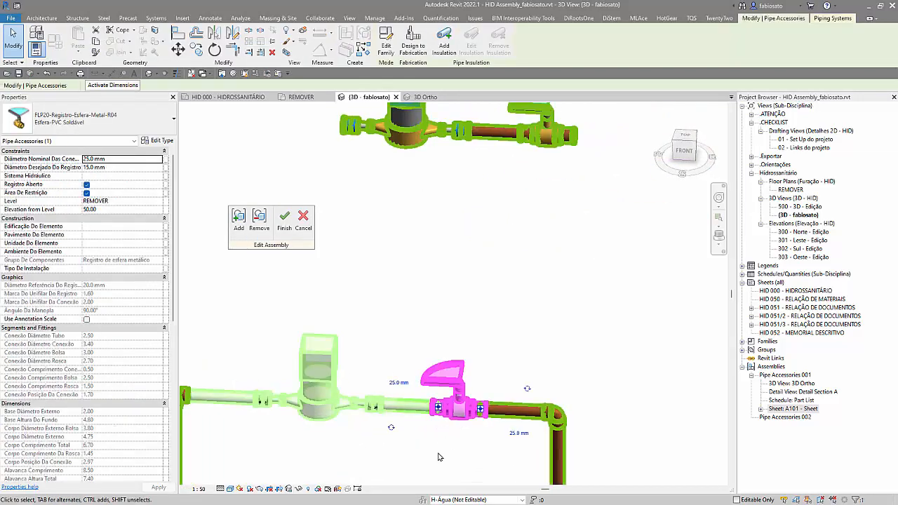
key("Right")
left_click(439, 457)
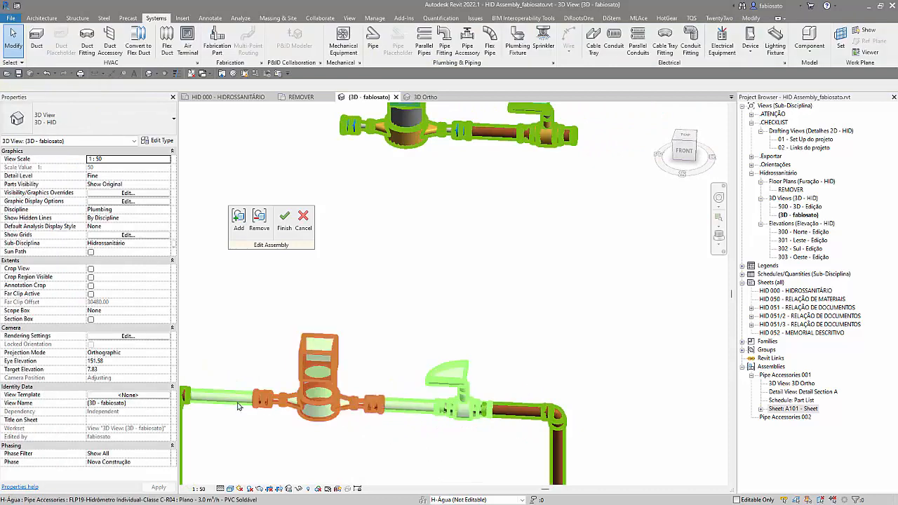
left_click(259, 218)
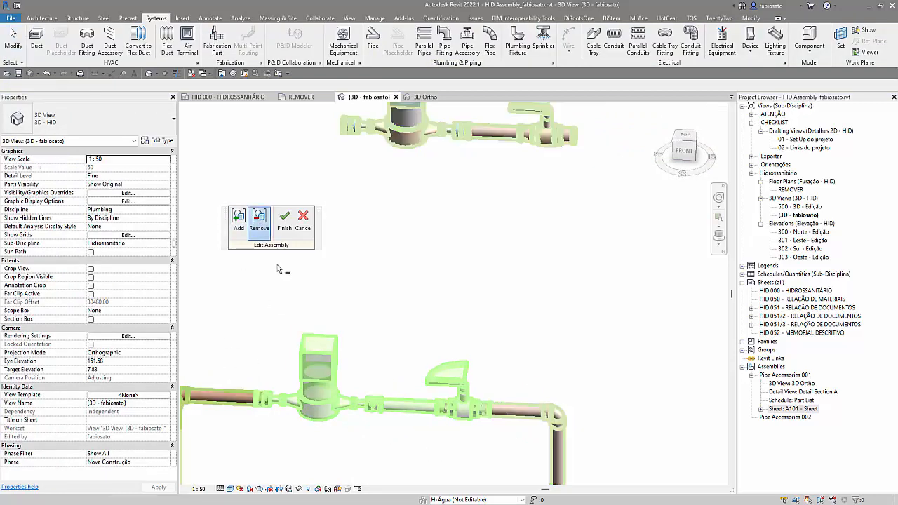
left_click(284, 218)
middle_click_drag(660, 416, 632, 423, "shift")
scroll(632, 423, "down", 2)
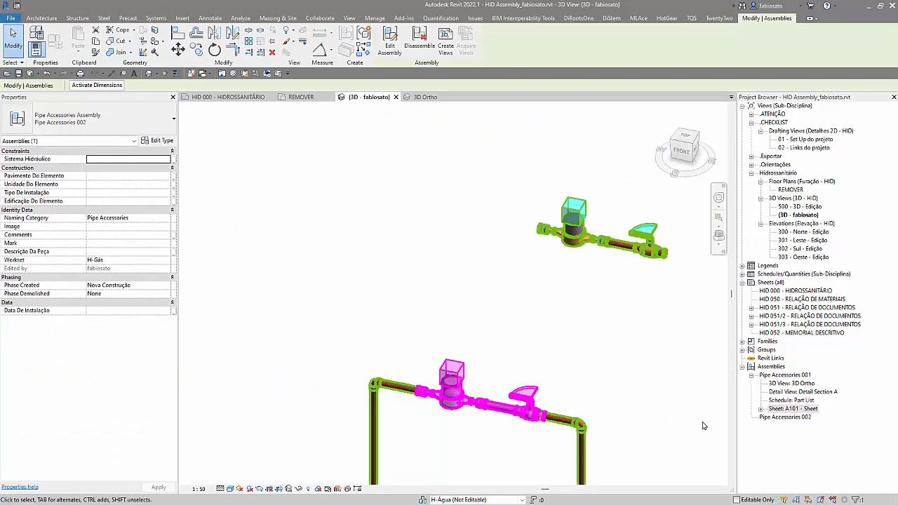
Step: Create the assembly views and sheet for Pipe Accessories 002 at a 1:5 scale
left_click(783, 419)
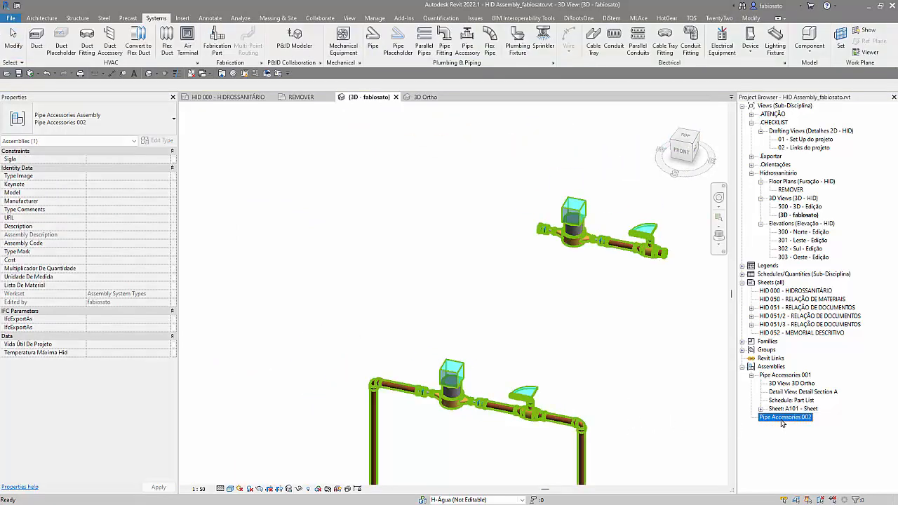
left_click(503, 409)
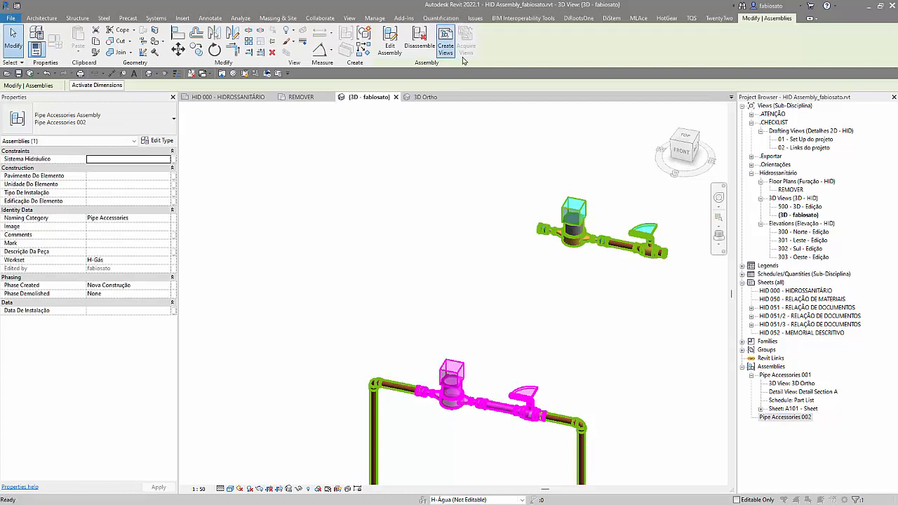
left_click(445, 38)
left_click(498, 165)
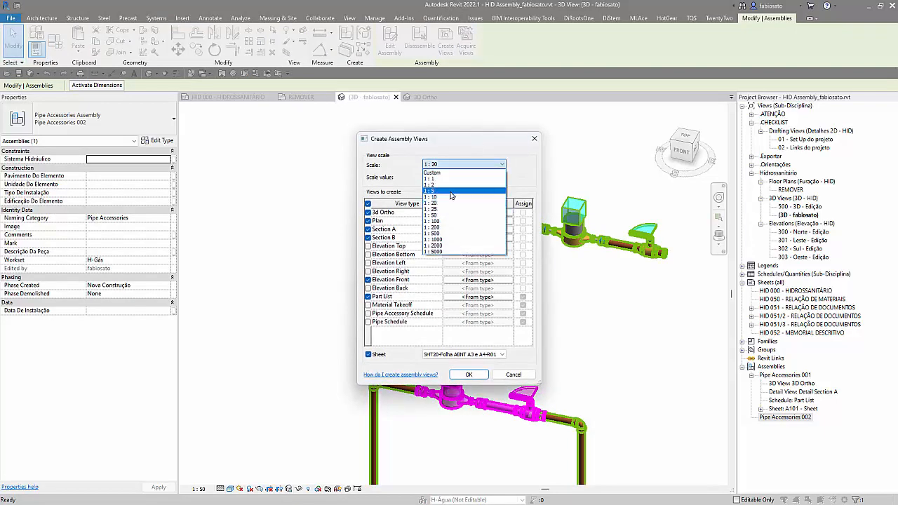
left_click(463, 187)
left_click(470, 374)
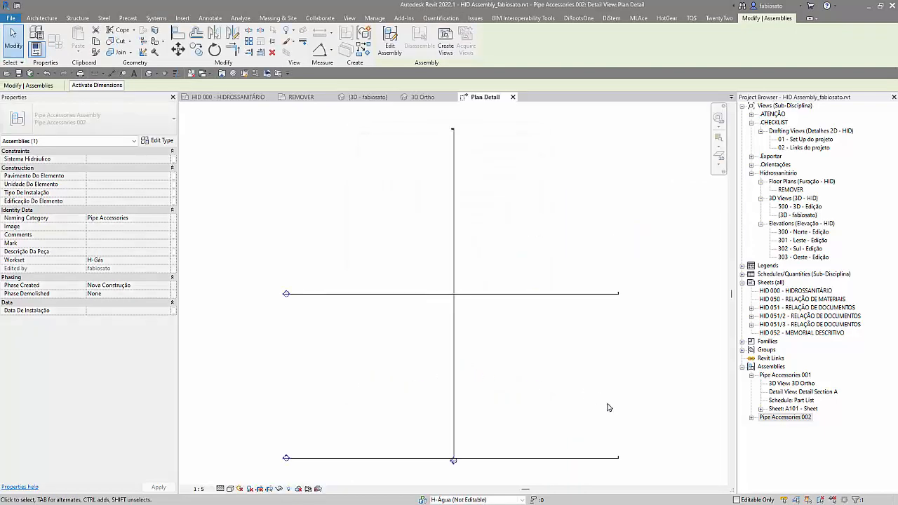
Step: Expand Pipe Accessories 002 in the Project Browser and open its 3D Ortho view for inspection
left_click(753, 419)
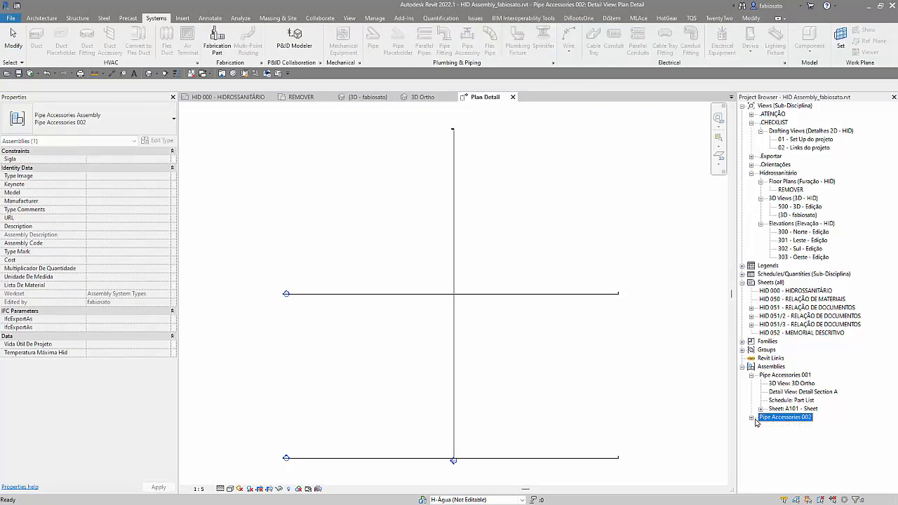
left_click(752, 418)
left_click(753, 419)
left_click(753, 420)
double_click(793, 425)
left_click(509, 423)
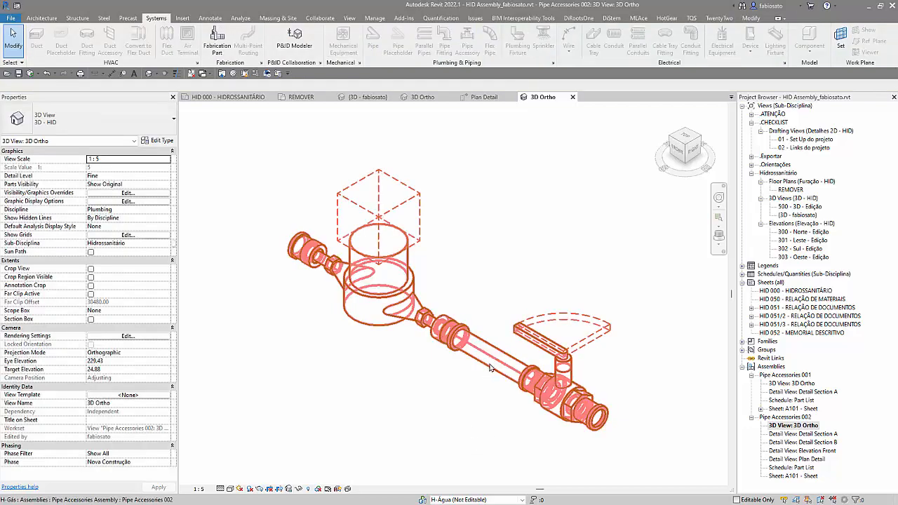
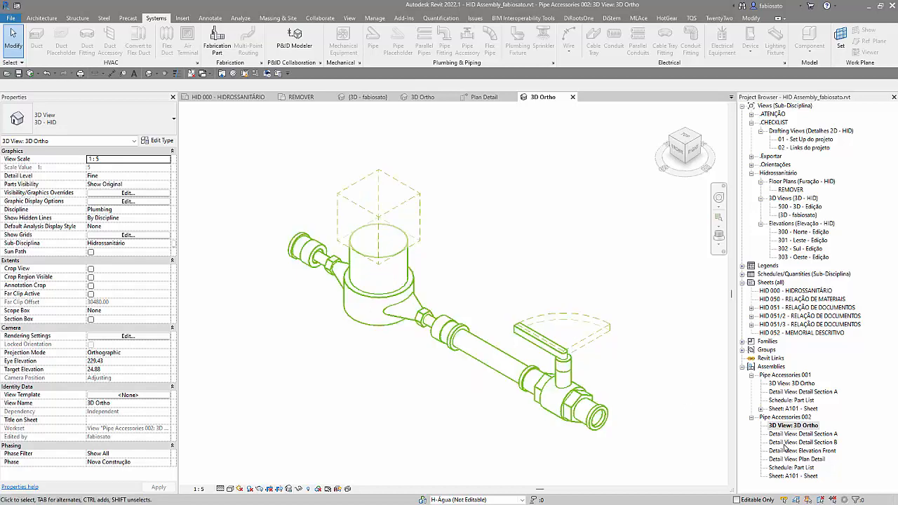
Step: Compare the 3D Ortho view of Pipe Accessories 002 with the 3D Ortho view of Pipe Accessories 001
scroll(540, 419, "down", 1)
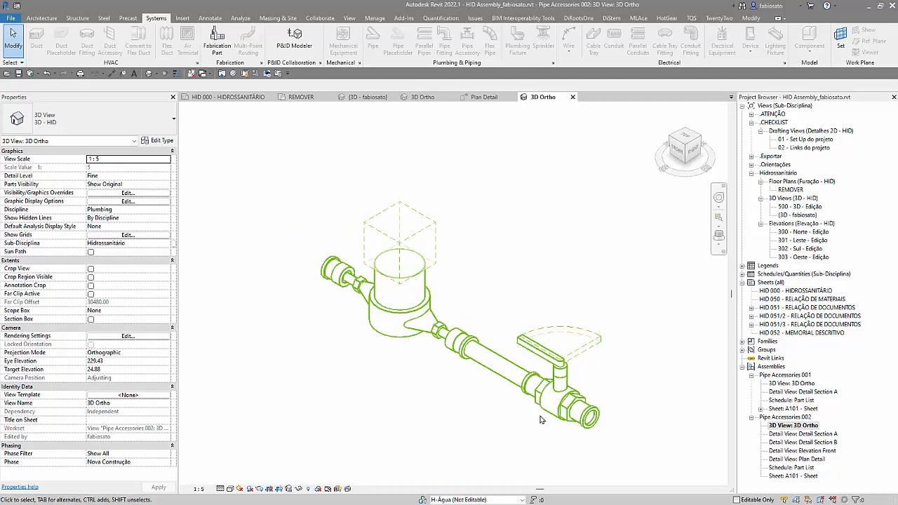
left_click(783, 477)
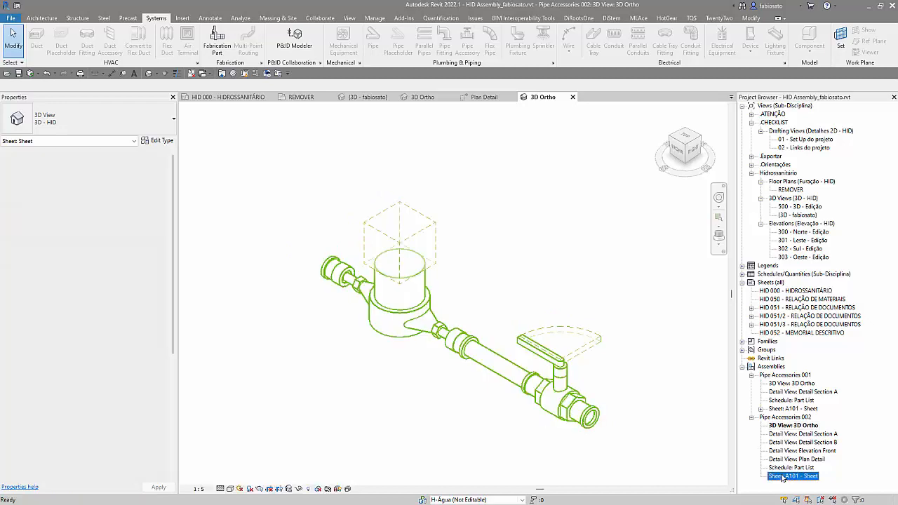
left_click(373, 361)
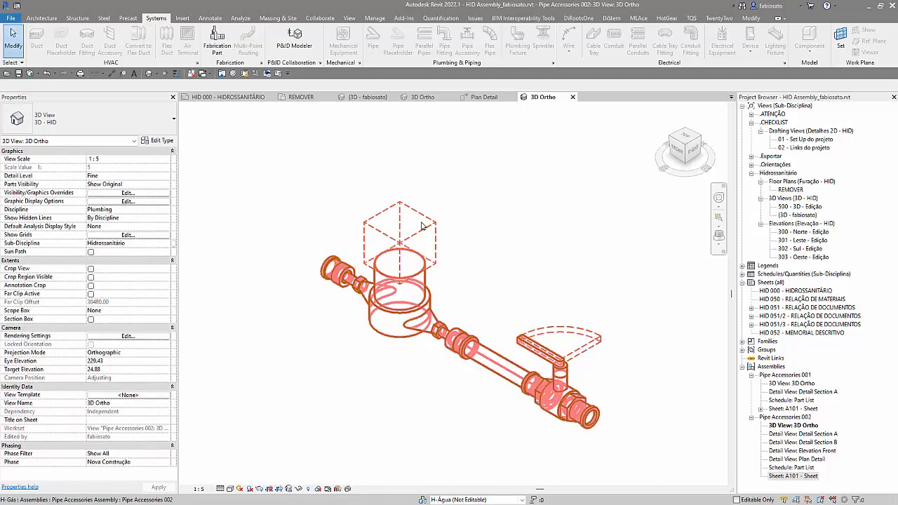
left_click(417, 97)
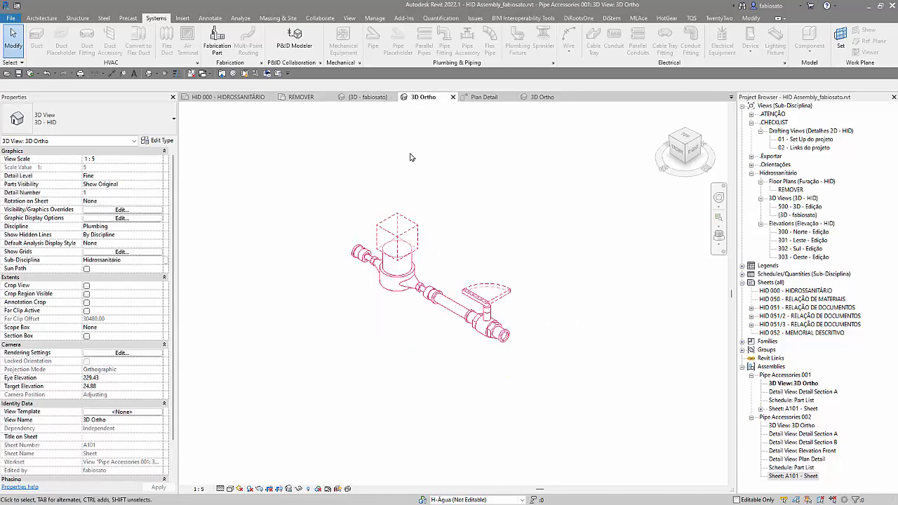
Step: In the REMOVER floor plan, change the standalone assembly copy just above the lowest pipe run to type Pipe Accessories 002
left_click(301, 97)
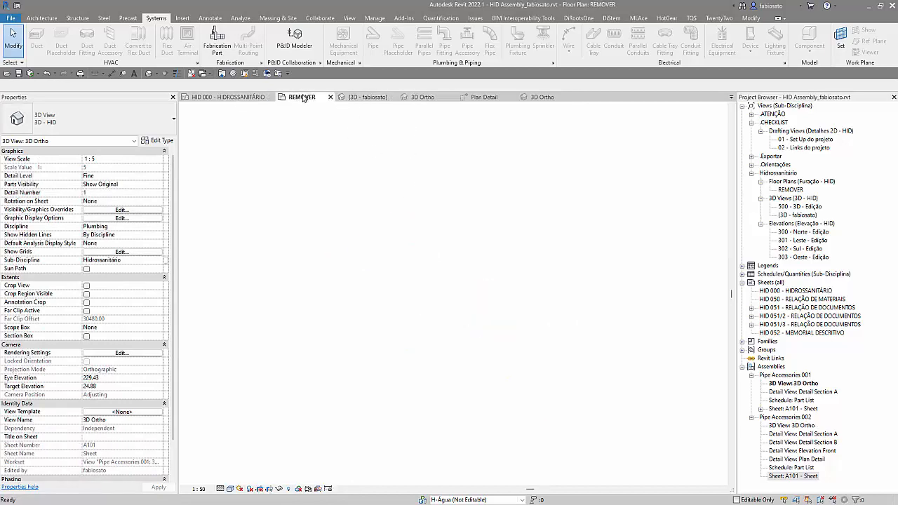
left_click(436, 354)
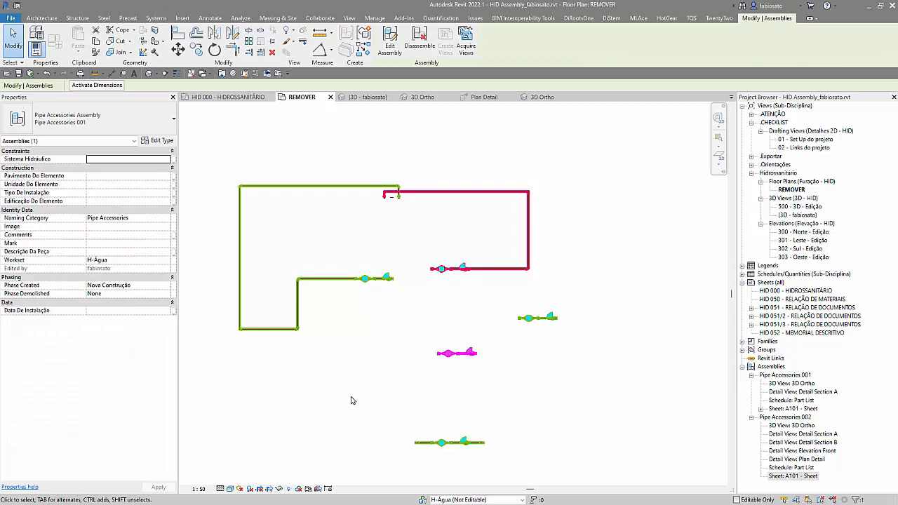
scroll(448, 376, "up", 3)
left_click(90, 119)
left_click(83, 188)
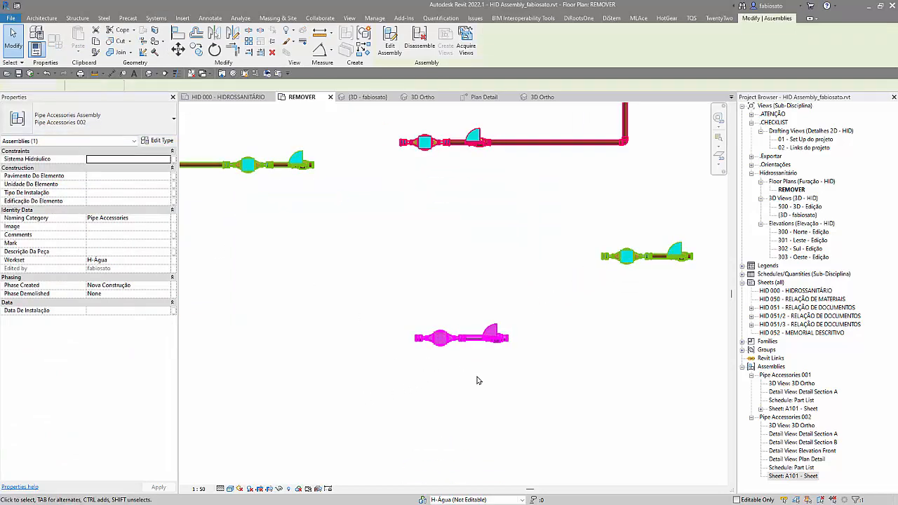
left_click(477, 379)
left_click(628, 257)
left_click(90, 119)
left_click(542, 258)
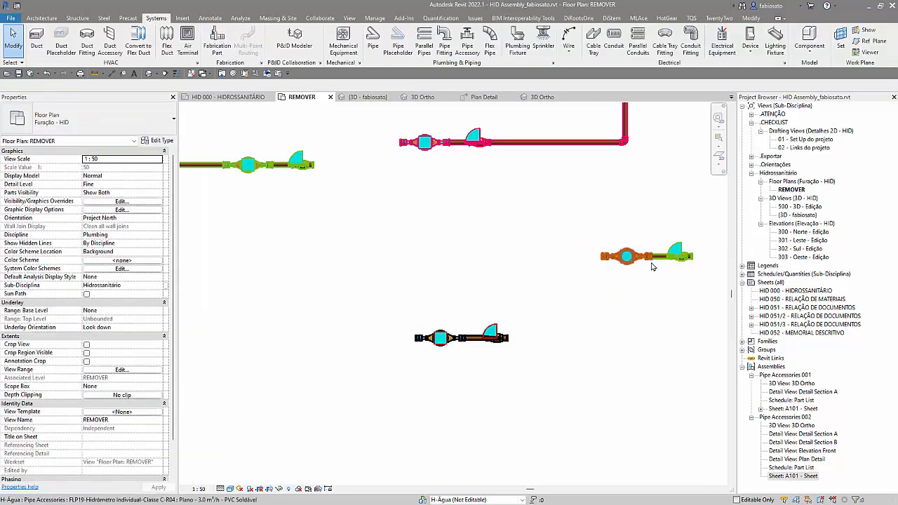
Step: Create an assembly from the loose water meter, pipe and valve set on the right, with the Pipe Accessories naming category
left_click_drag(577, 222, 712, 299)
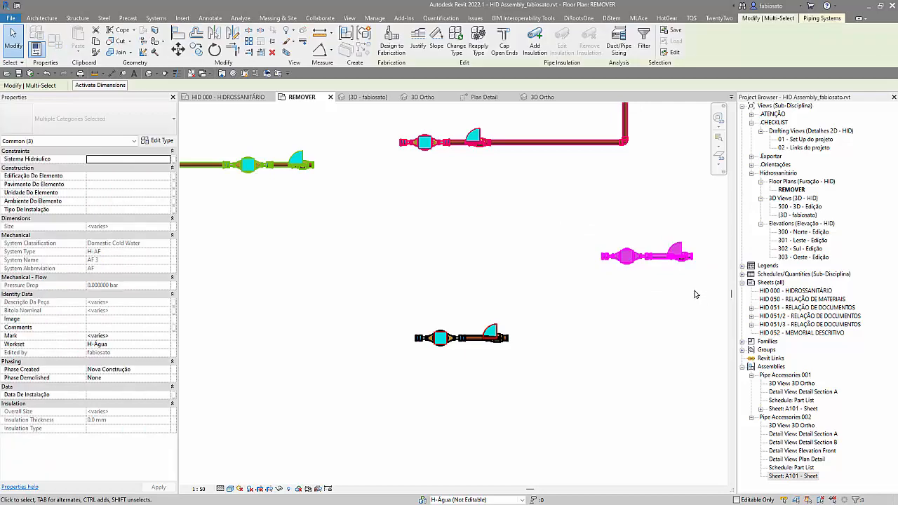
left_click(364, 33)
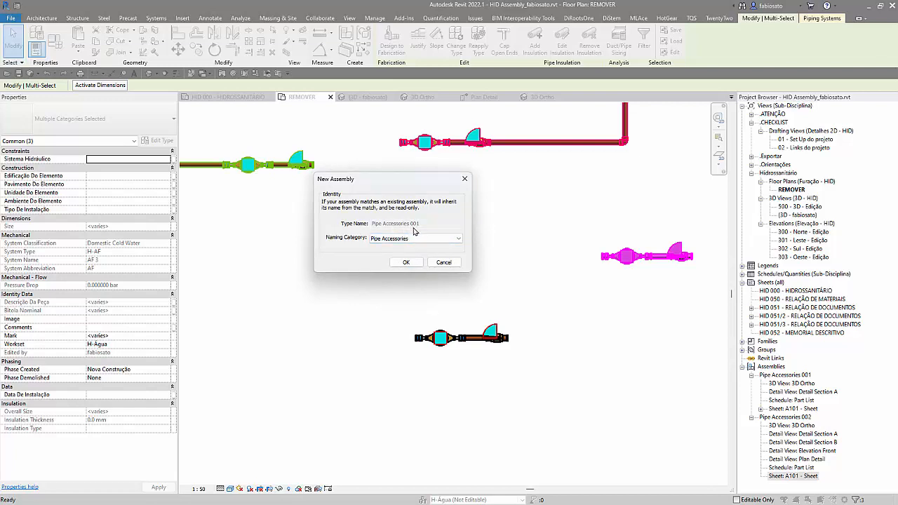
left_click(406, 263)
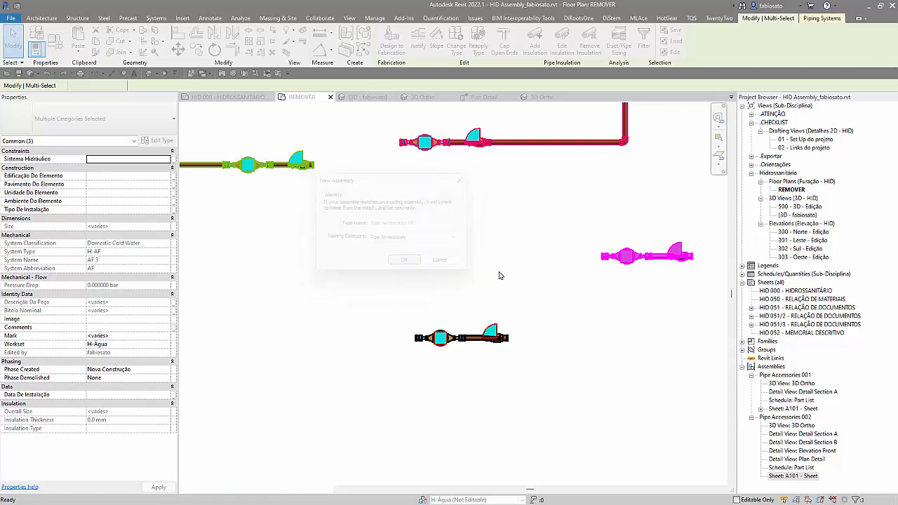
left_click(616, 297)
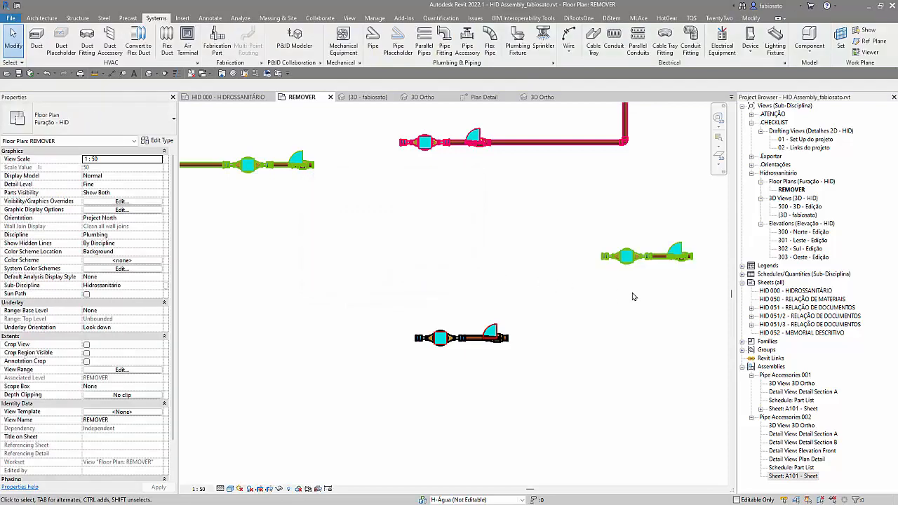
Step: Change the new assembly's type to Pipe Accessories 002
left_click(666, 261)
left_click(136, 122)
left_click(412, 253)
left_click(591, 311)
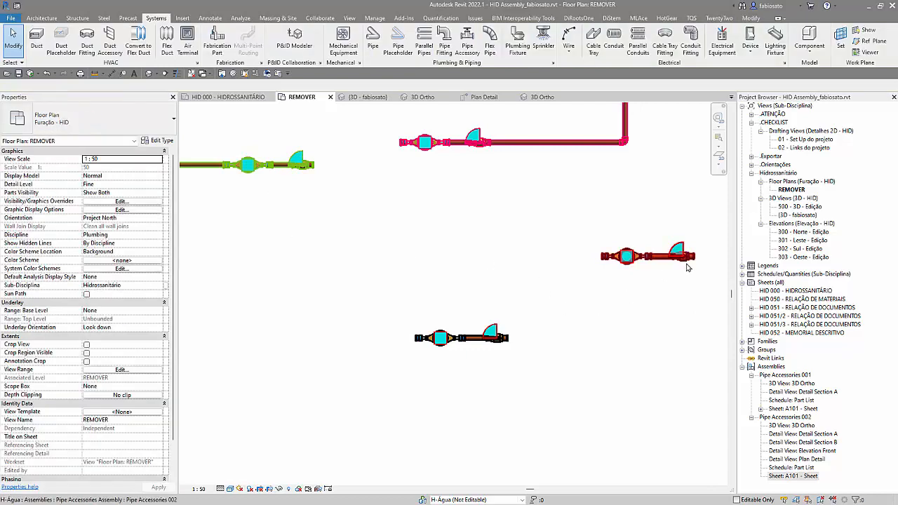
Step: Select the two Pipe Accessories 002 copies in the floor plan and inspect them in the project's 3D view
scroll(651, 275, "up", 4)
scroll(652, 264, "down", 6)
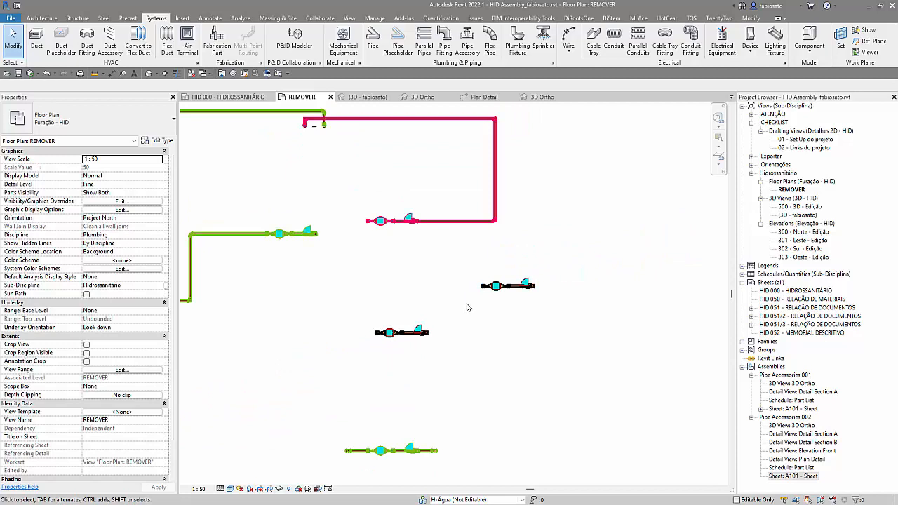
scroll(468, 308, "down", 2)
left_click_drag(365, 264, 558, 347)
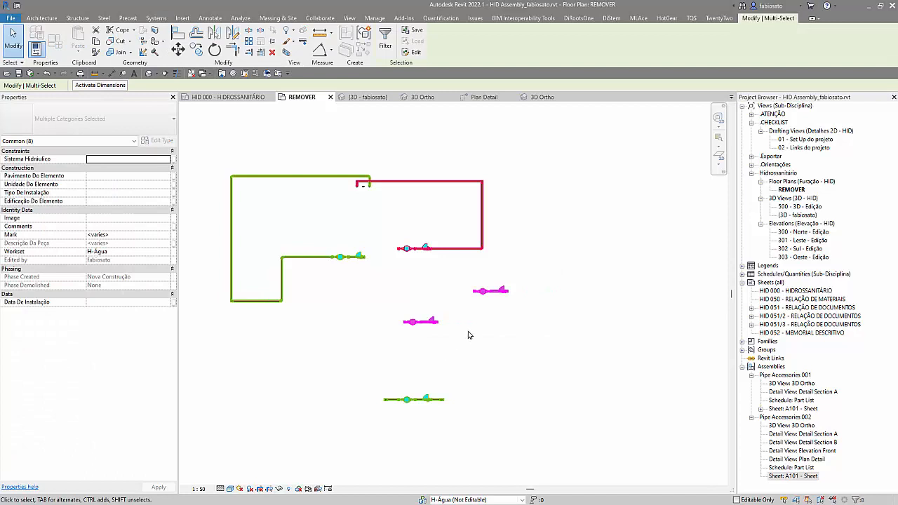
left_click(364, 96)
key("b")
key("x")
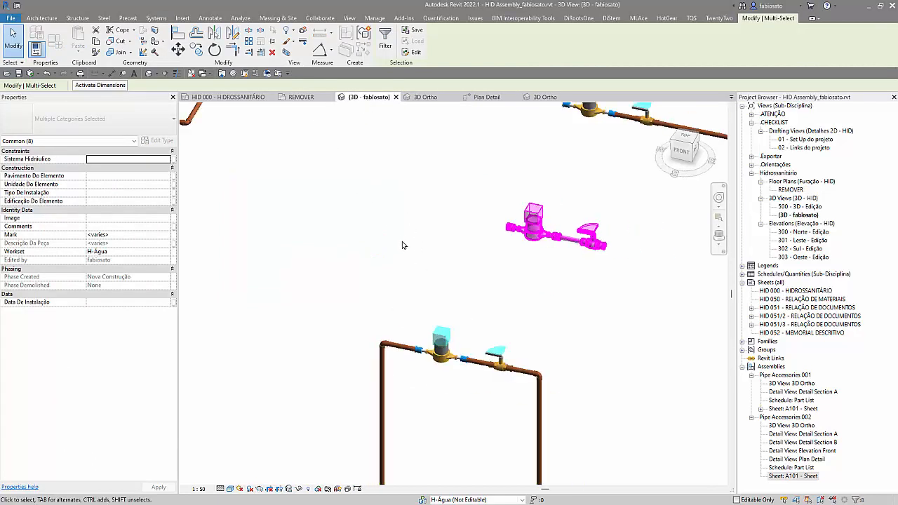
Step: Open the family of the elbow at the U-shaped assembly's lower left end and set its part type to Multi Part
left_click(379, 421)
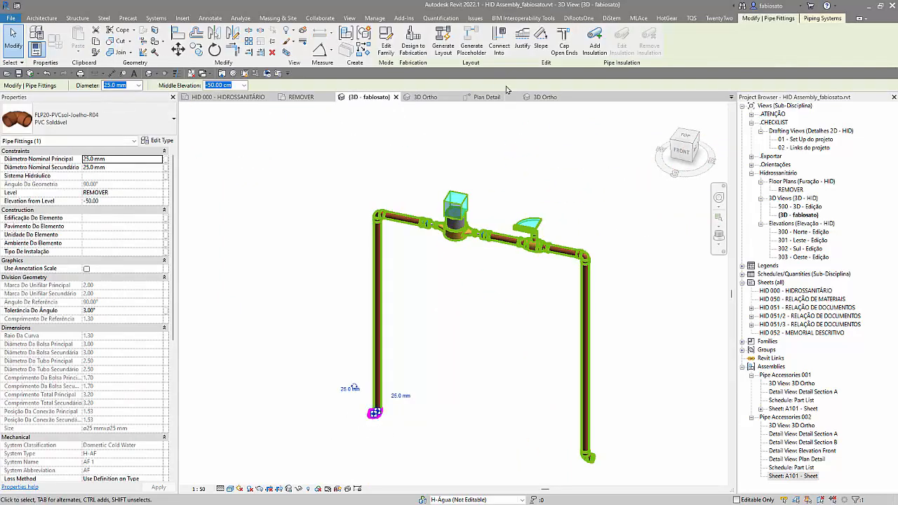
left_click(386, 44)
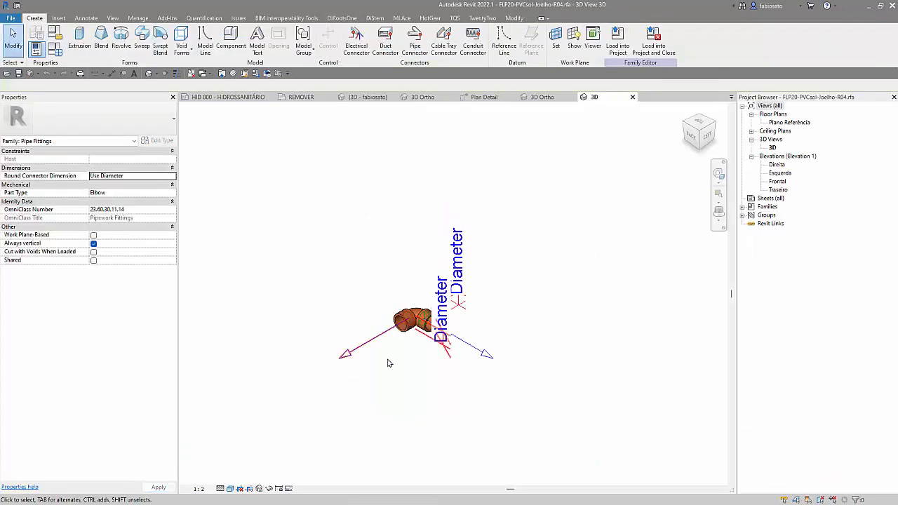
left_click(172, 194)
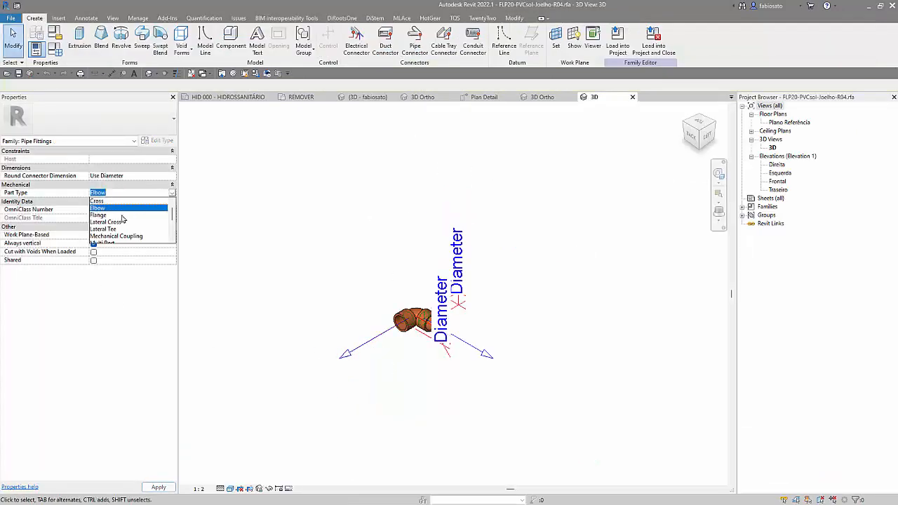
scroll(121, 238, "down", 1)
left_click(118, 223)
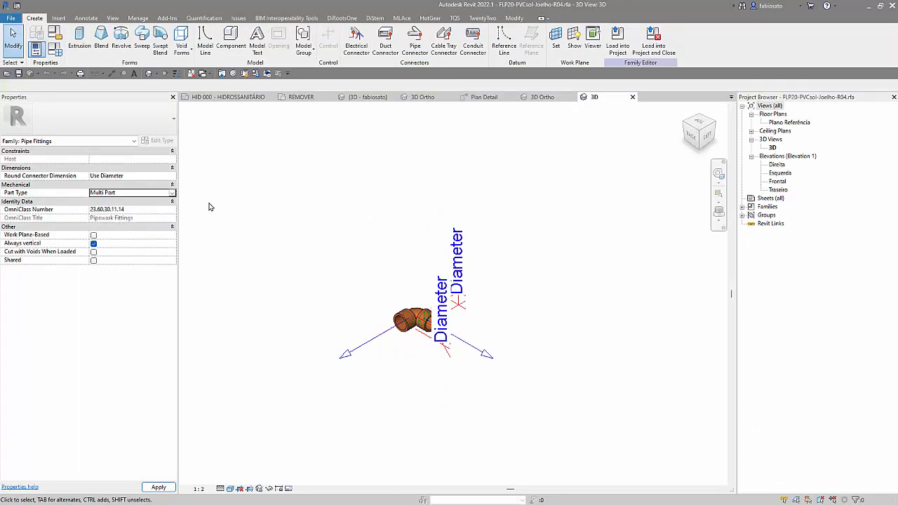
Step: Save the edited elbow family to the Desktop as FLP20-PVCsol-JoelhoMulti.rfa
left_click(20, 21)
key("Escape")
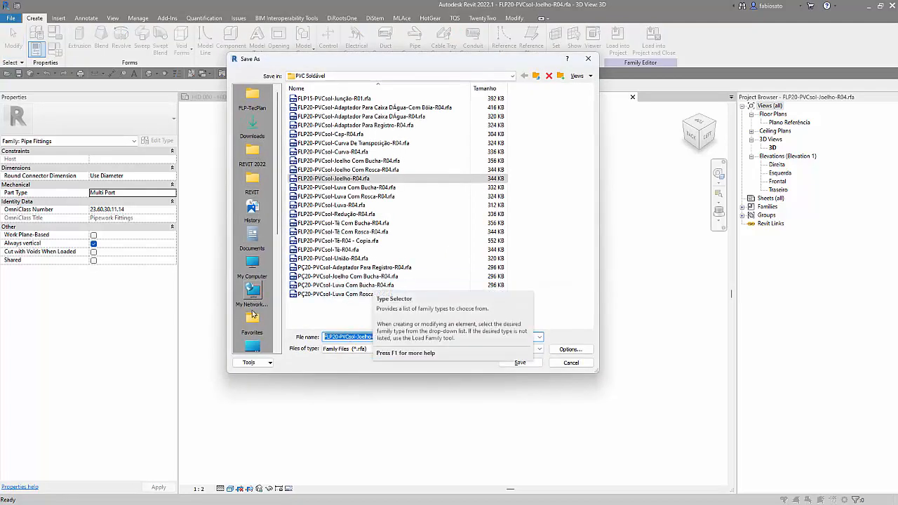
scroll(253, 300, "down", 3)
left_click(253, 263)
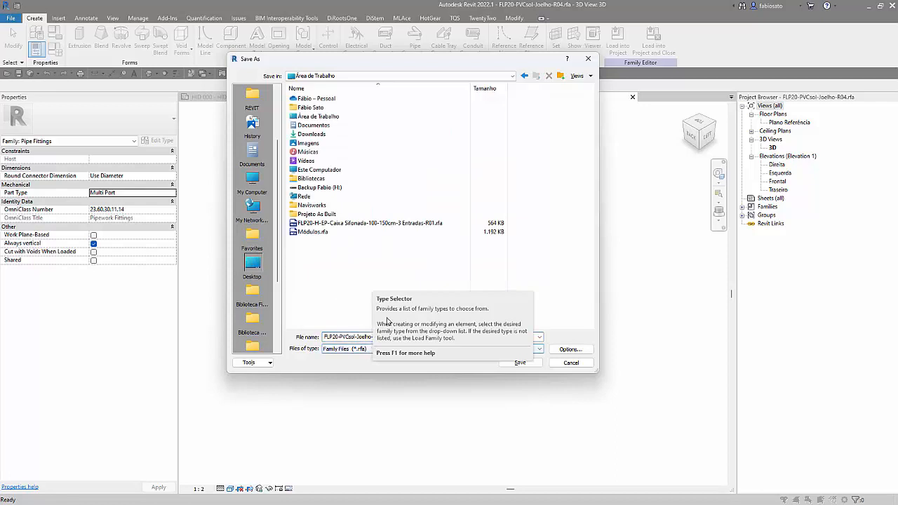
left_click_drag(477, 58, 404, 74)
left_click(305, 354)
left_click(298, 353)
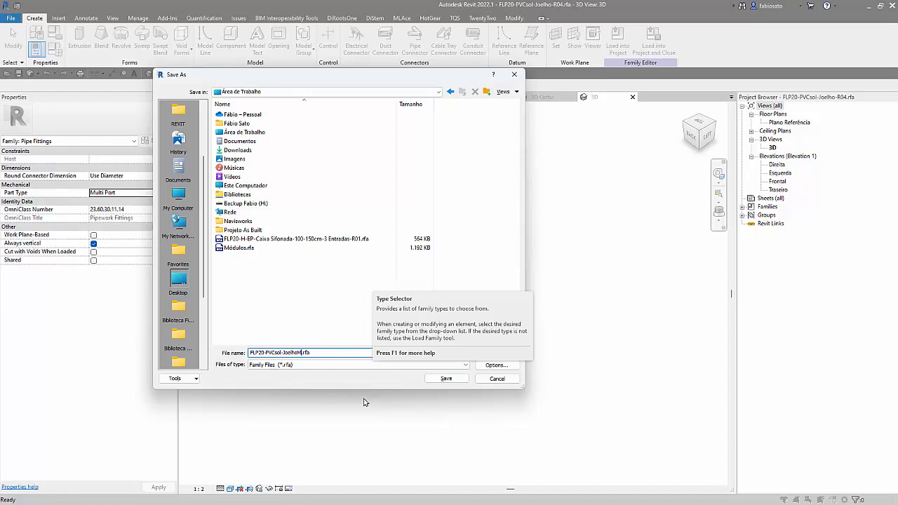
key("Return")
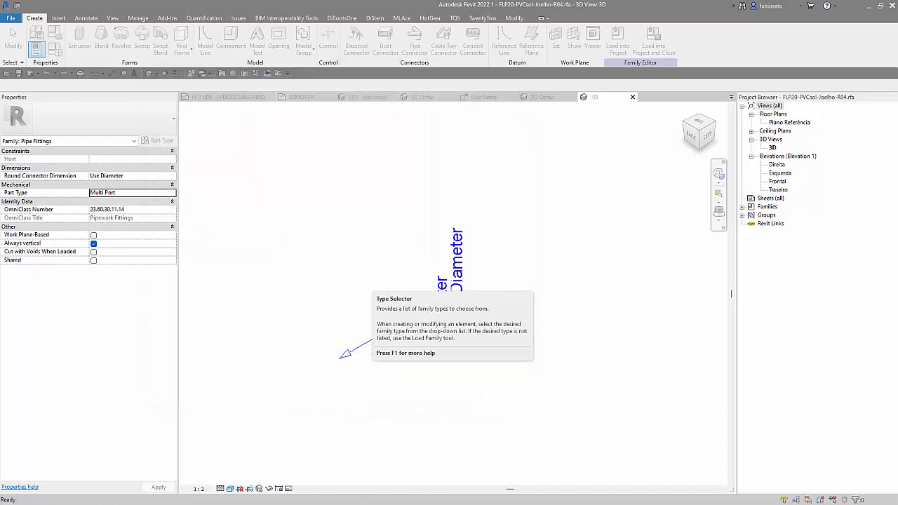
Step: Load the new elbow family into the project, close it, and return to the project's 3D view of the U-shaped assembly
left_click(650, 44)
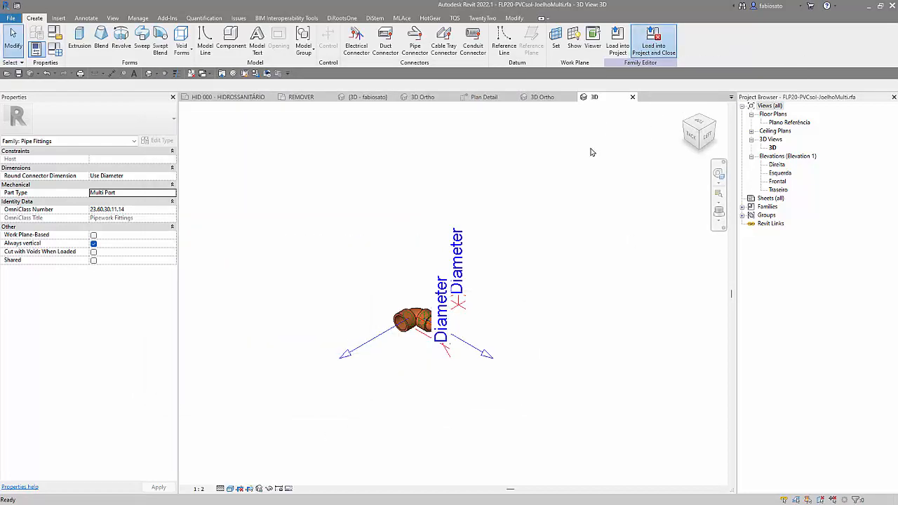
left_click(508, 293)
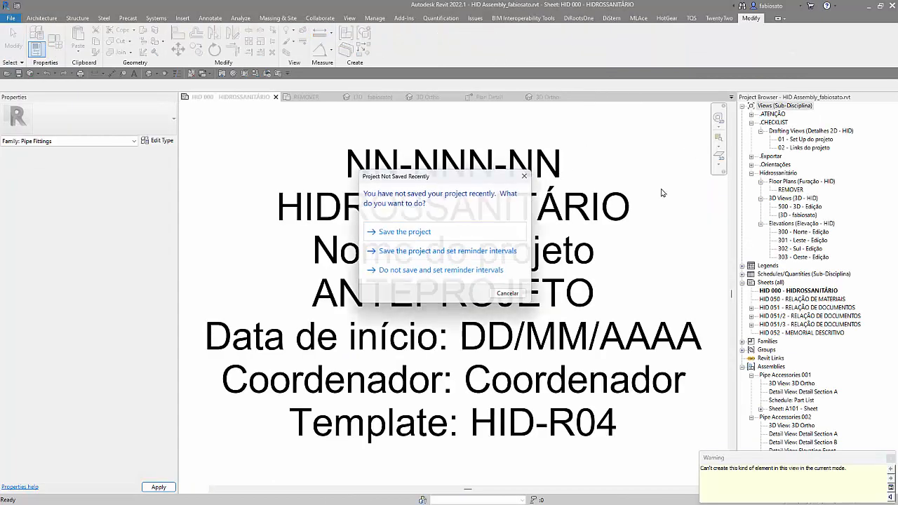
double_click(800, 215)
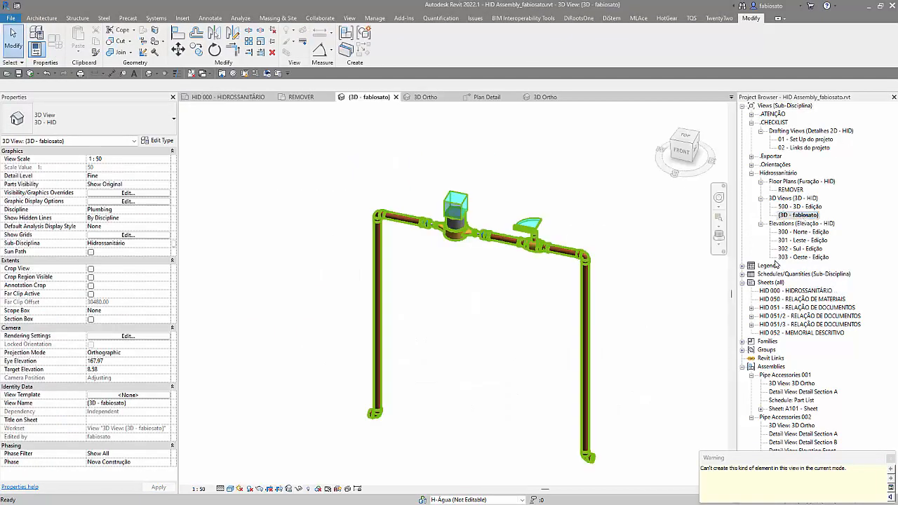
left_click(890, 459)
Step: Delete the elbows at the lower ends of the U-shaped assembly's two vertical pipes
left_click(374, 414)
key("Delete")
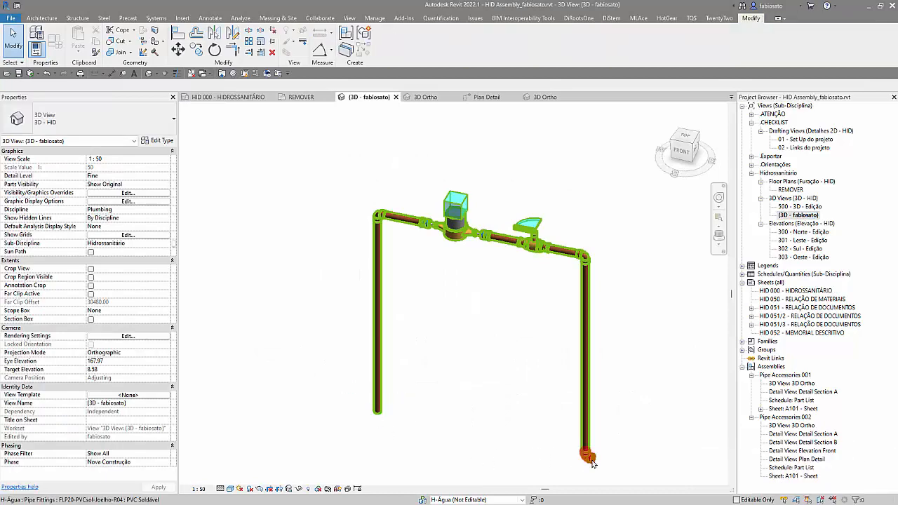
key("d")
key("e")
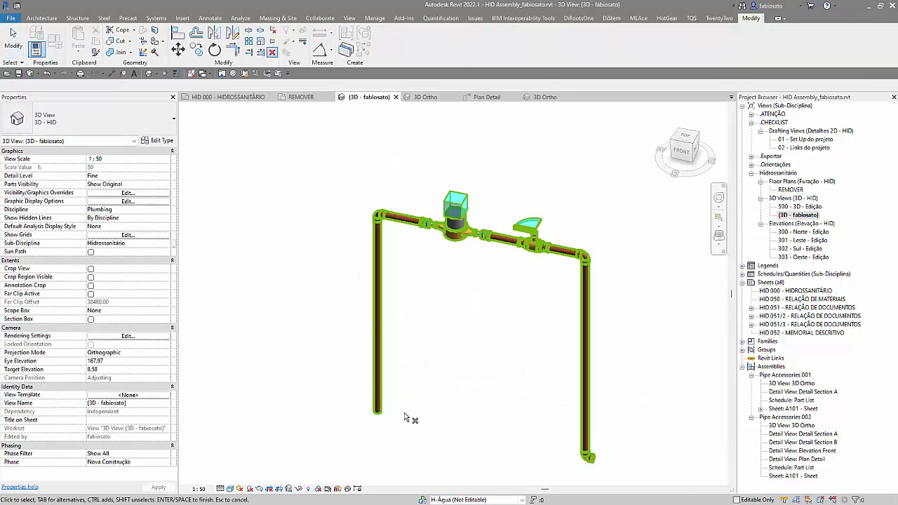
left_click(587, 456)
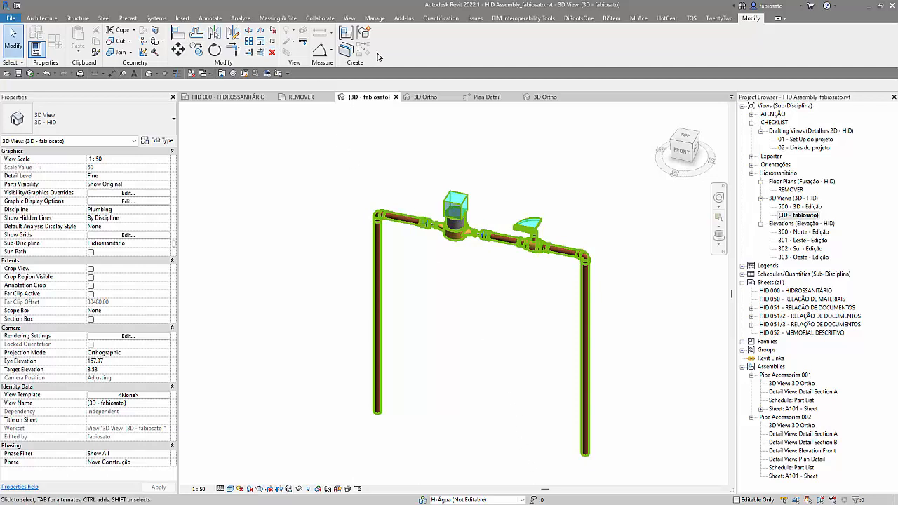
Step: Try a FLP20-PVCsol-JoelhoMulti elbow with a 90° geometry angle at the left vertical pipe's lower end, and delete it
left_click(157, 19)
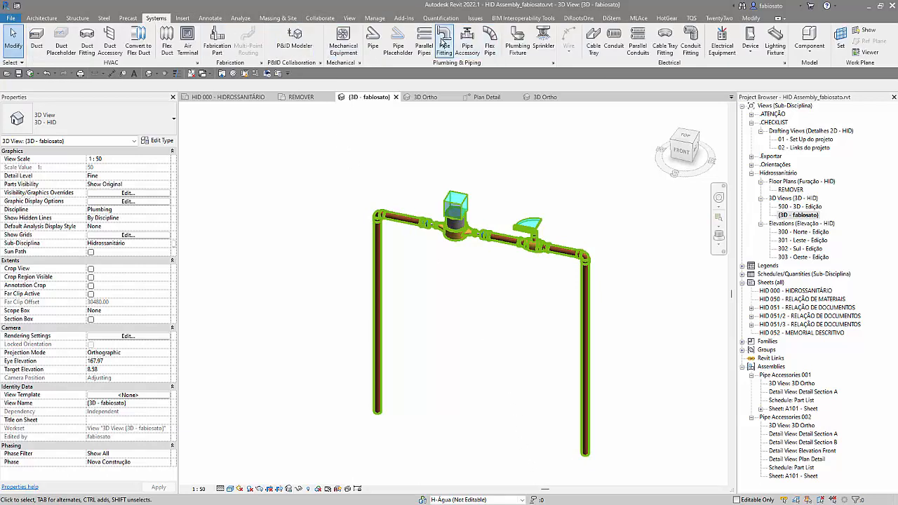
left_click(444, 44)
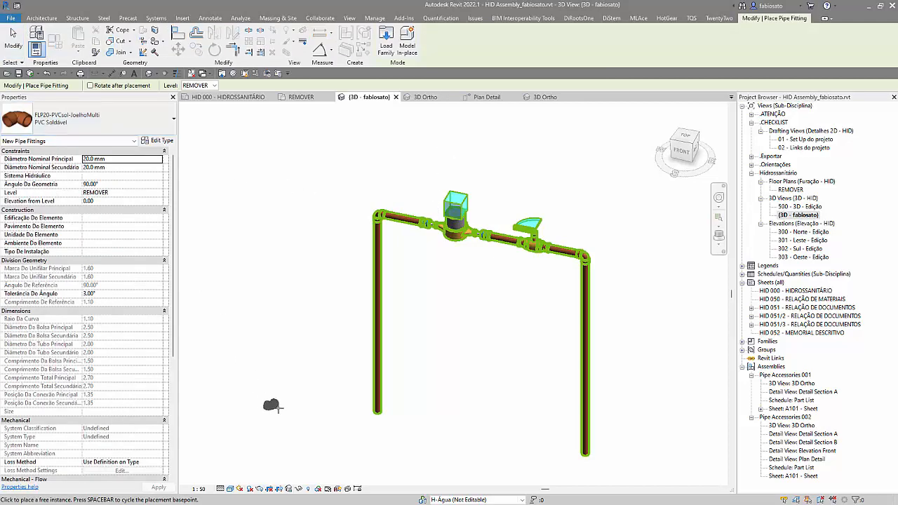
scroll(369, 425, "up", 3)
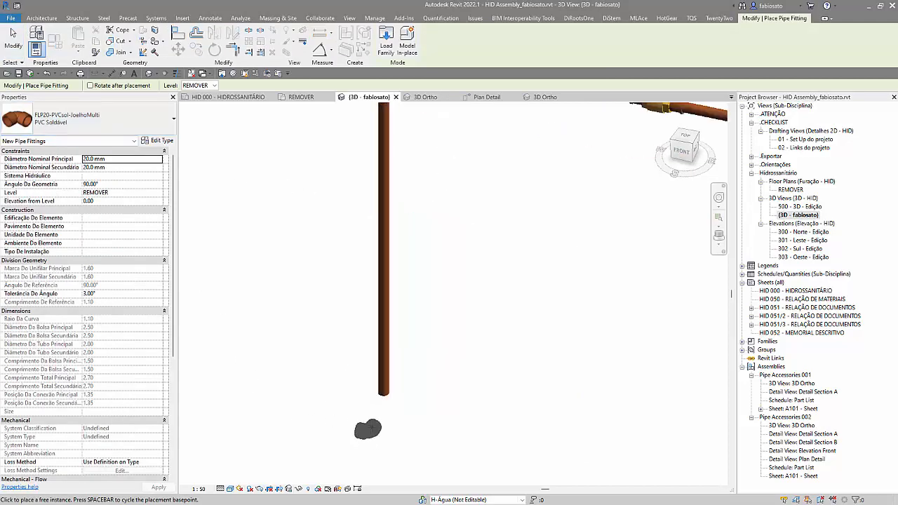
left_click(181, 74)
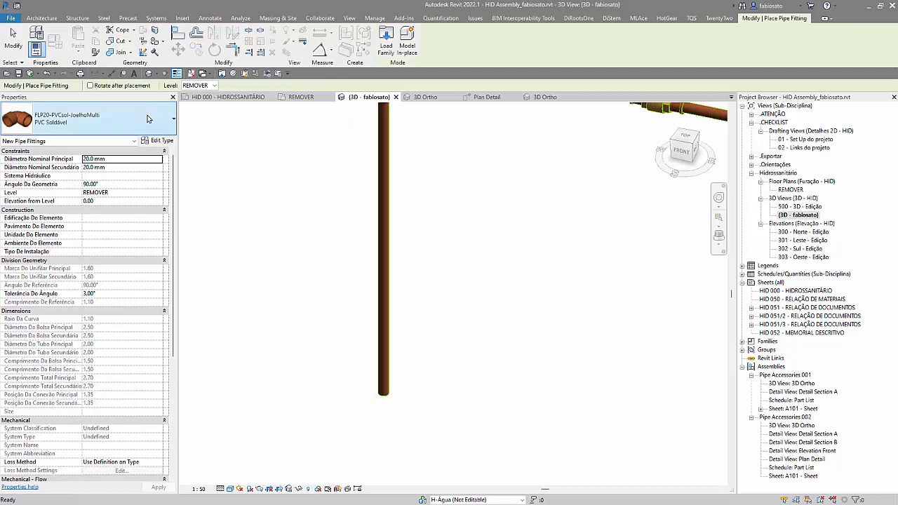
scroll(354, 396, "up", 2)
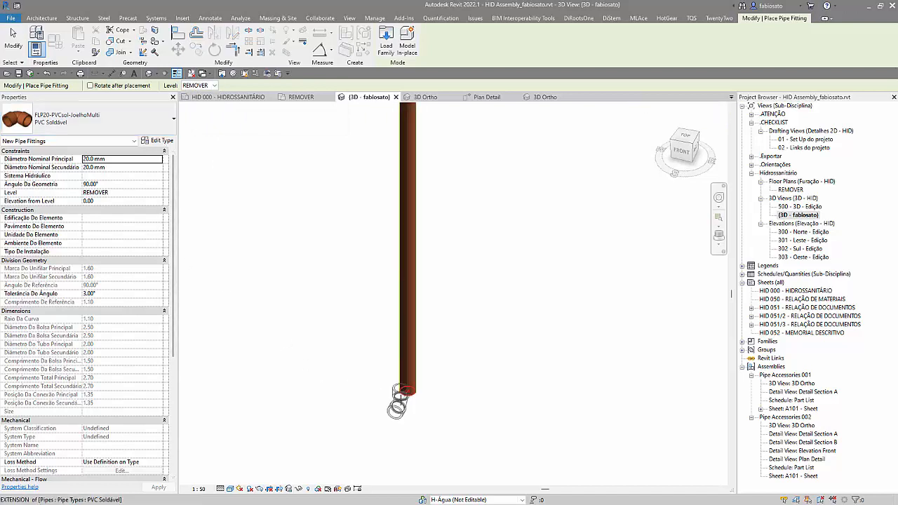
left_click(123, 183)
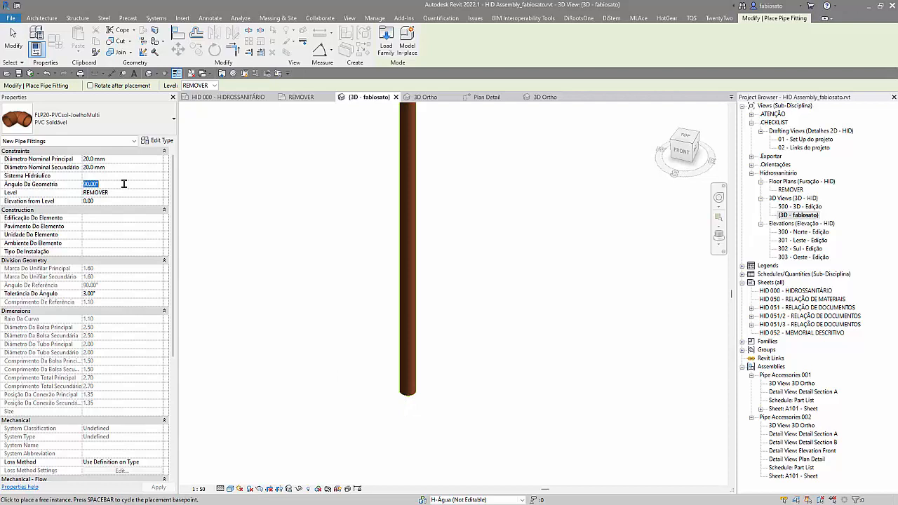
type("90")
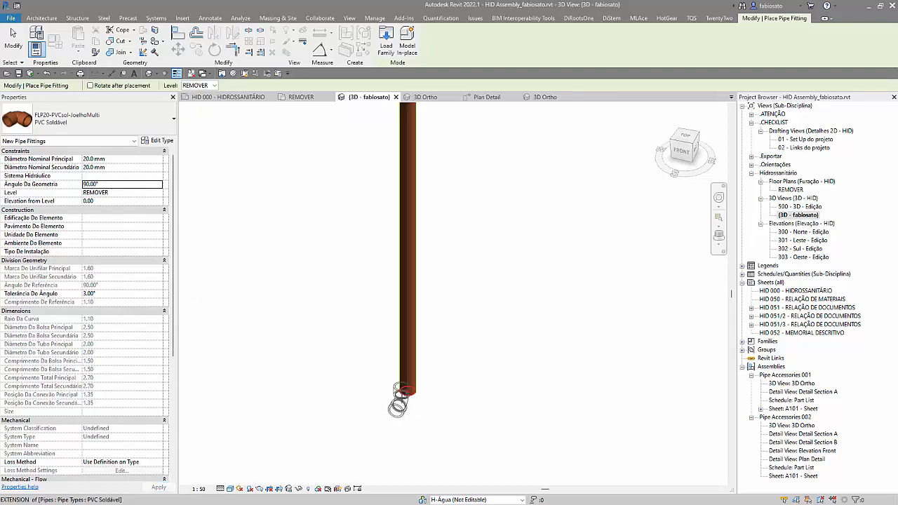
scroll(303, 381, "down", 1)
scroll(386, 422, "up", 3)
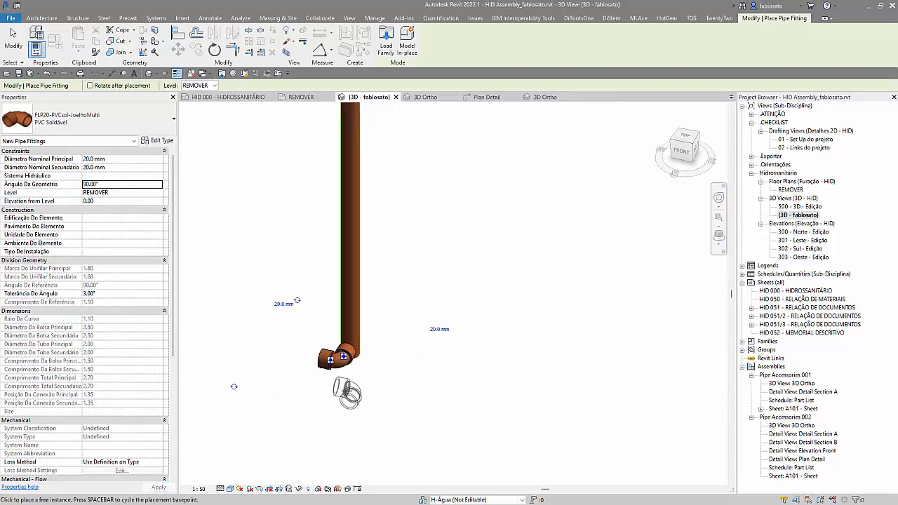
key("Escape")
key("Escape")
left_click(328, 370)
key("Delete")
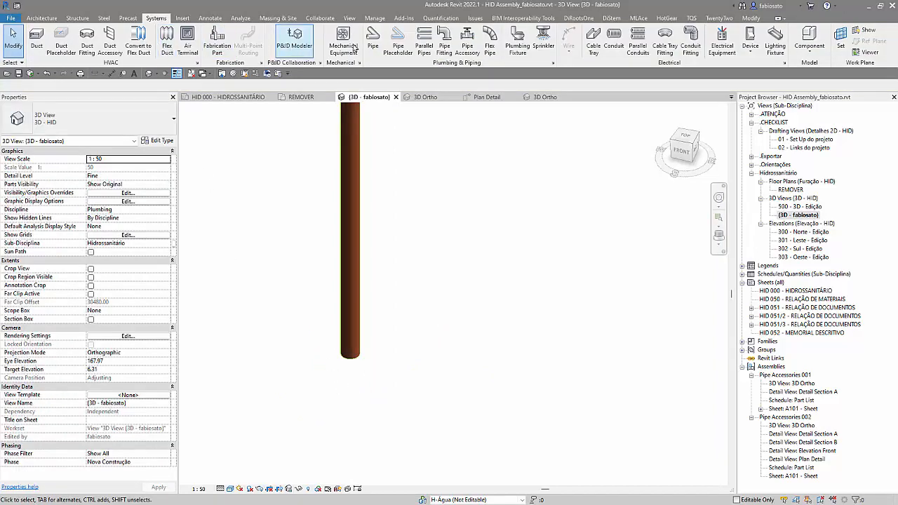
Step: Place FLP20-PVCsol-JoelhoMulti elbows on the lower endpoints of both vertical pipes of the U-shaped run
left_click(443, 40)
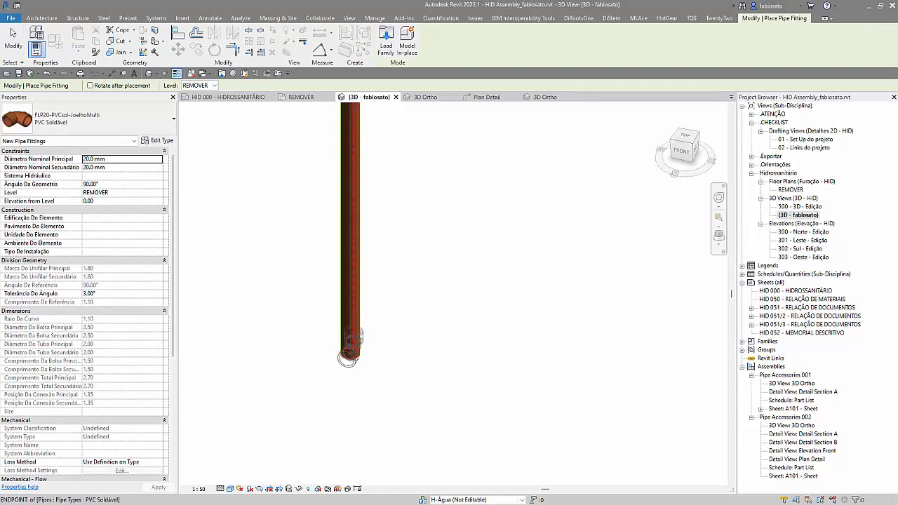
left_click(345, 357)
scroll(308, 382, "down", 3)
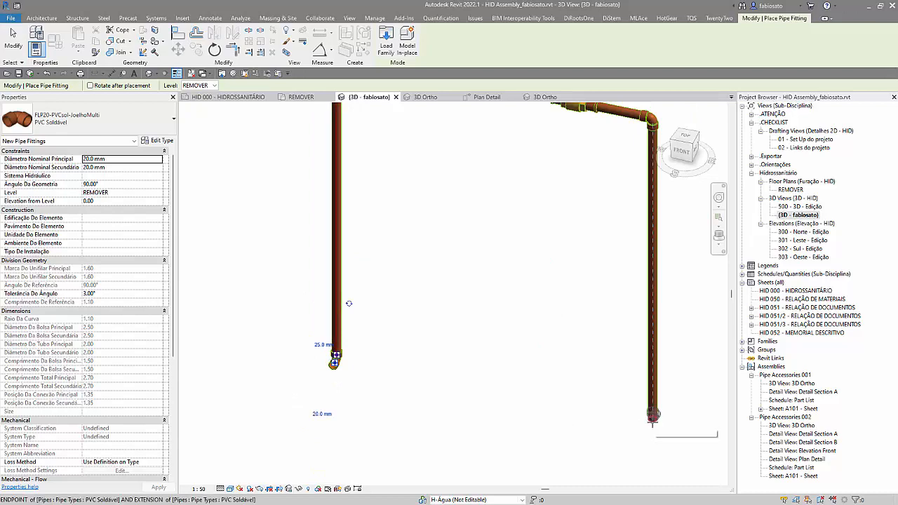
left_click(652, 419)
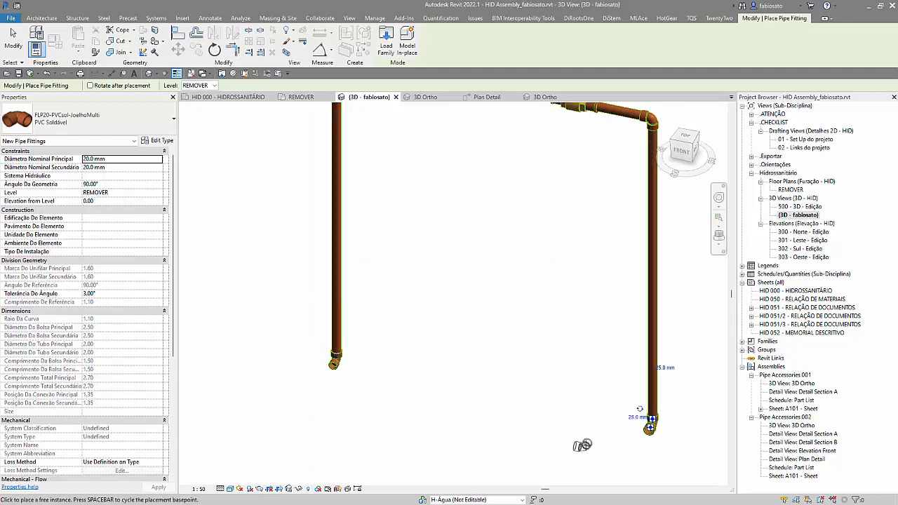
key("Escape")
Step: Set the open end of the elbow on the left vertical pipe to 25 mm and check the diameters of the other elbow
left_click_drag(573, 444, 570, 442)
middle_click_drag(576, 455, 594, 400, "shift")
left_click(640, 419)
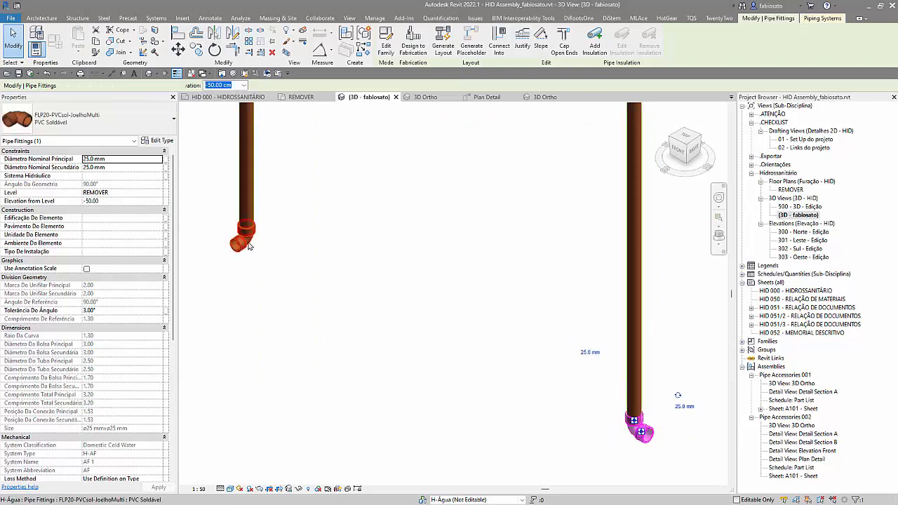
left_click(245, 247)
mouse_move(266, 196)
middle_mouse_down("shift")
mouse_move(284, 161)
mouse_move(203, 169)
mouse_move(209, 214)
mouse_move(231, 210)
mouse_move(300, 282)
middle_mouse_up("shift")
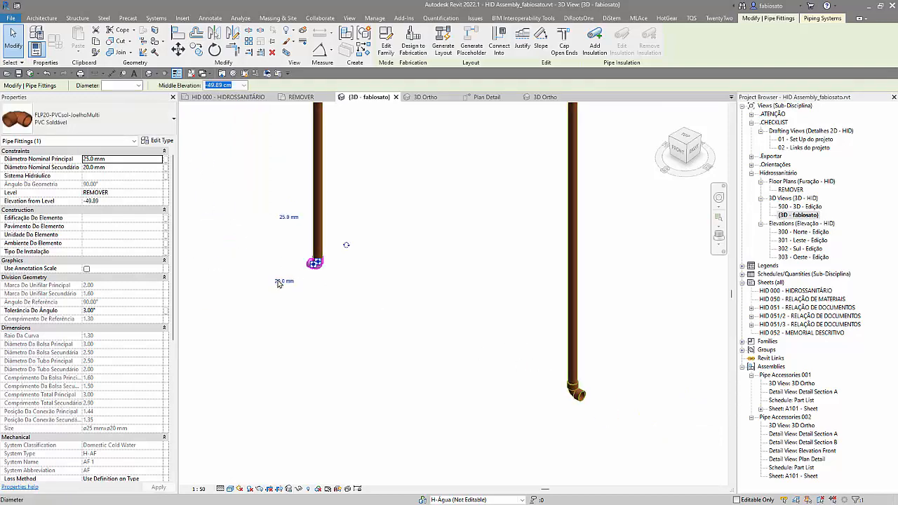
left_click(284, 281)
key("Return")
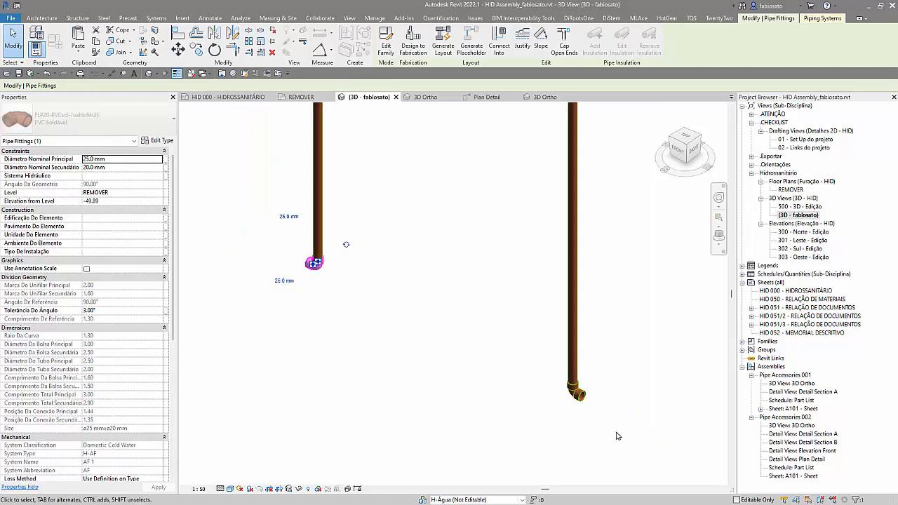
left_click(577, 391)
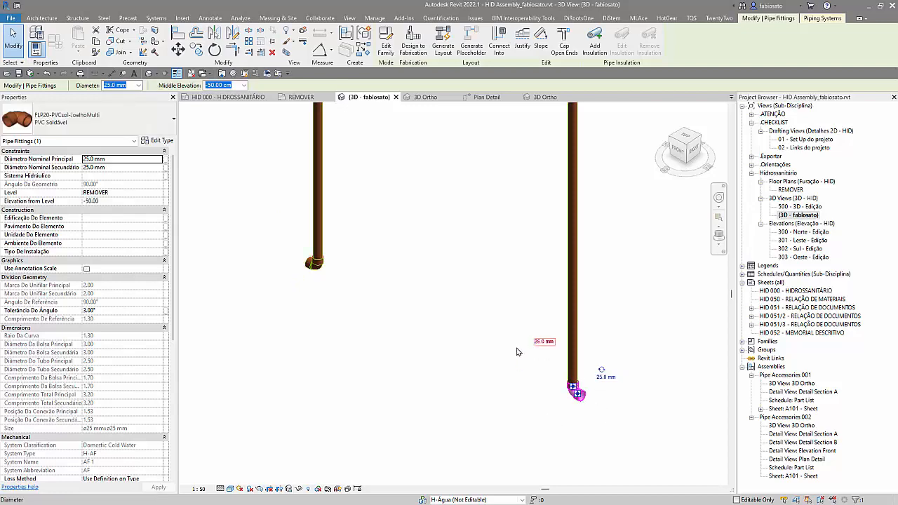
left_click(442, 372)
Step: Try to create an assembly from the entire U-shaped pipe run while its existing assembly is still in place
scroll(443, 372, "down", 2)
scroll(470, 390, "down", 3)
left_click_drag(335, 176, 529, 418)
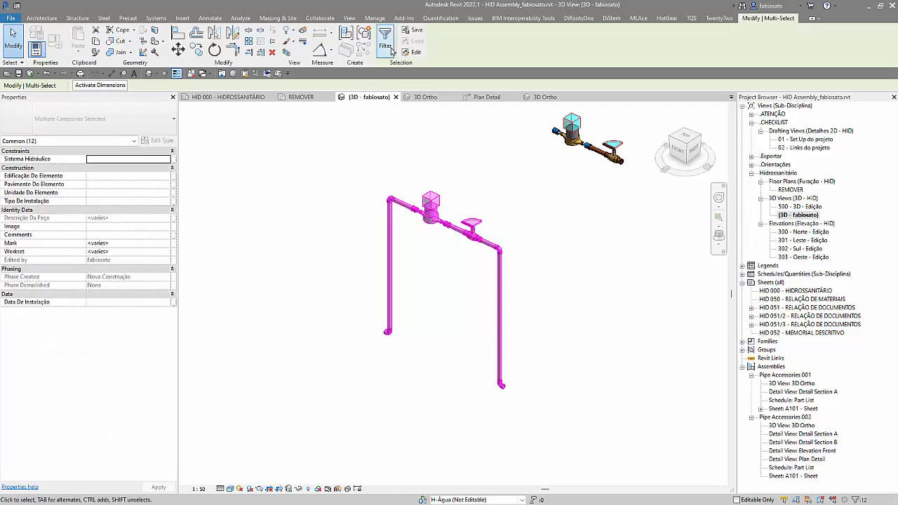
left_click(346, 41)
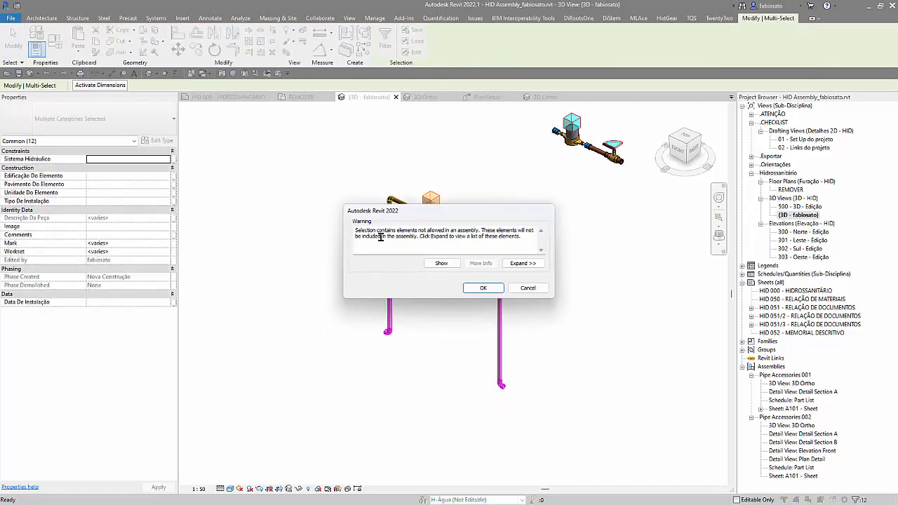
left_click(483, 288)
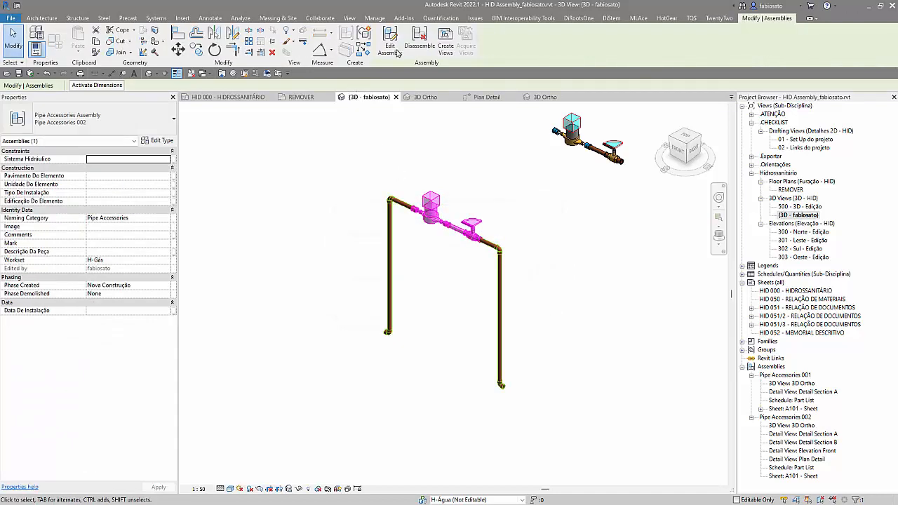
Step: Disassemble the Pipe Accessories 002 assembly in the U-shaped run and accept deleting its associated views
left_click(419, 50)
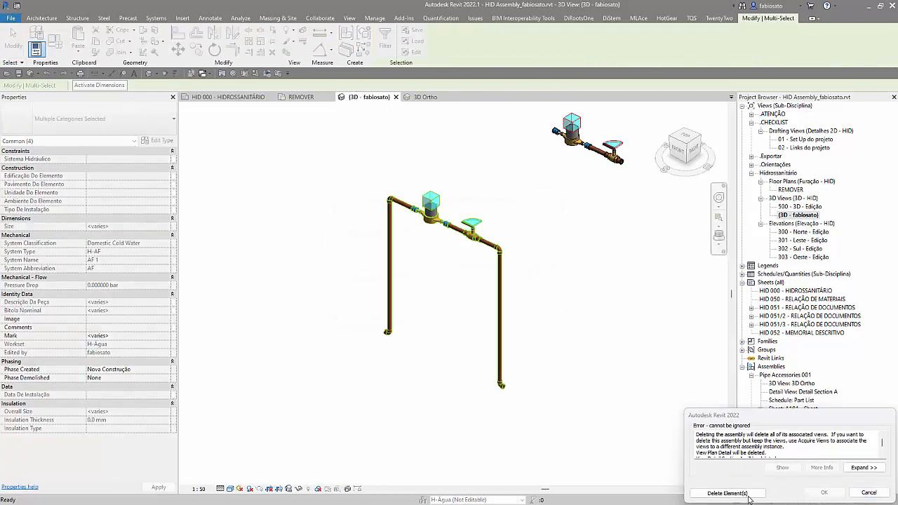
left_click(758, 493)
left_click(321, 146)
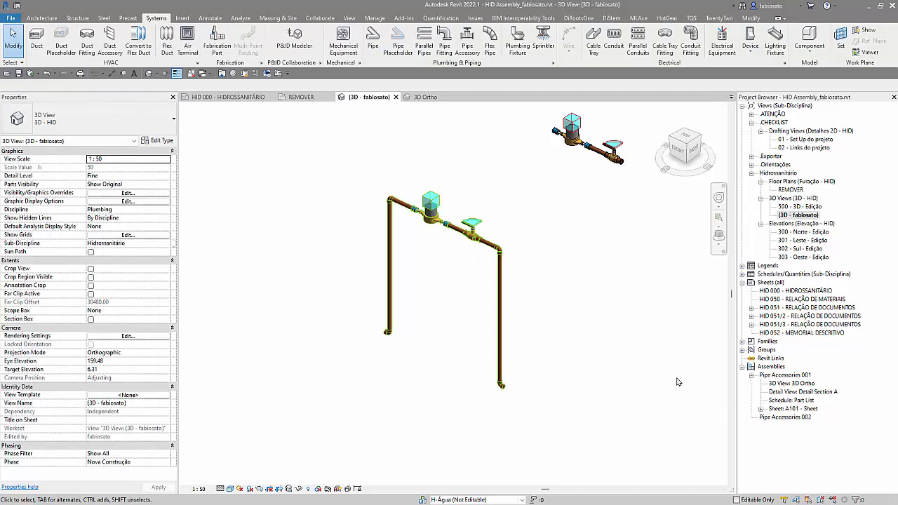
Step: Create a new assembly from the complete U-shaped run, including both end elbows, under the Pipe Accessories naming category
left_click_drag(348, 169, 557, 436)
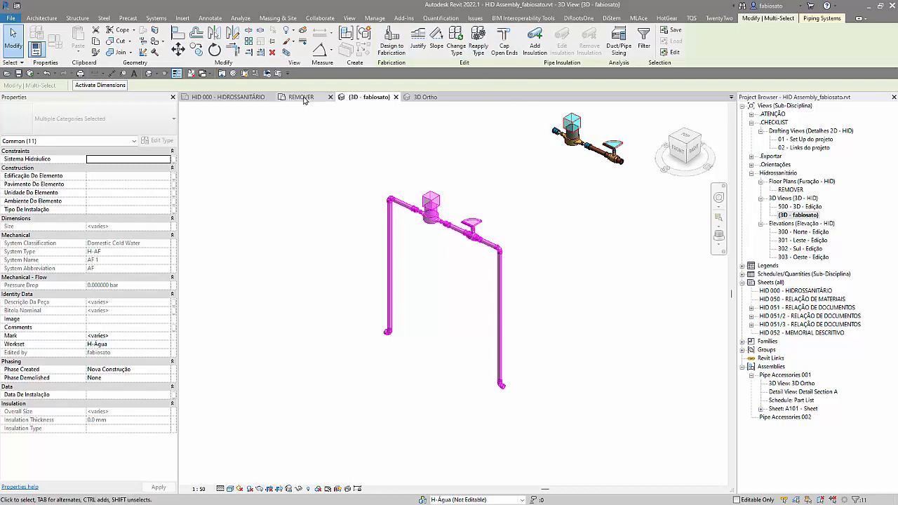
left_click(346, 33)
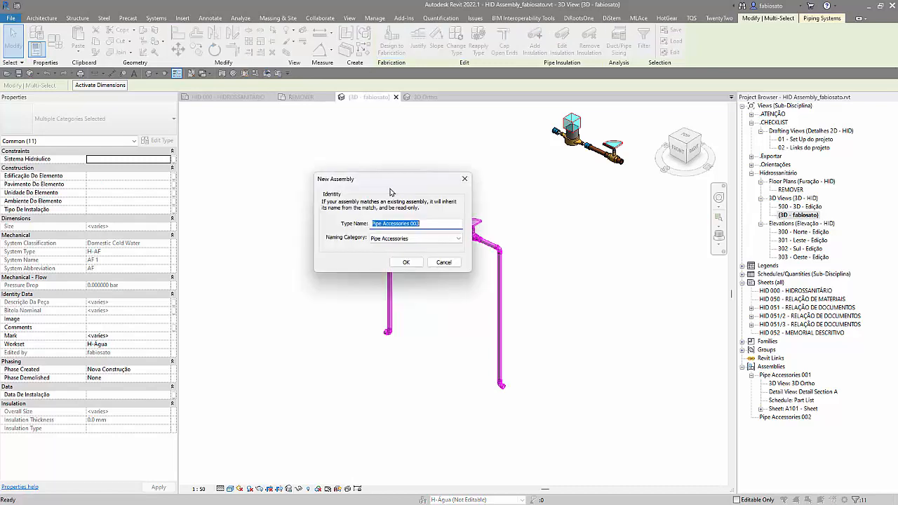
left_click(406, 262)
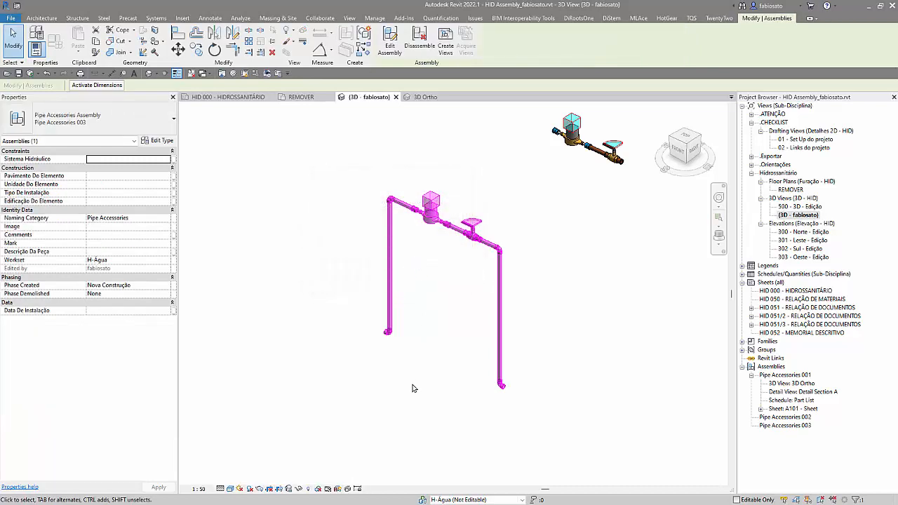
left_click(411, 379)
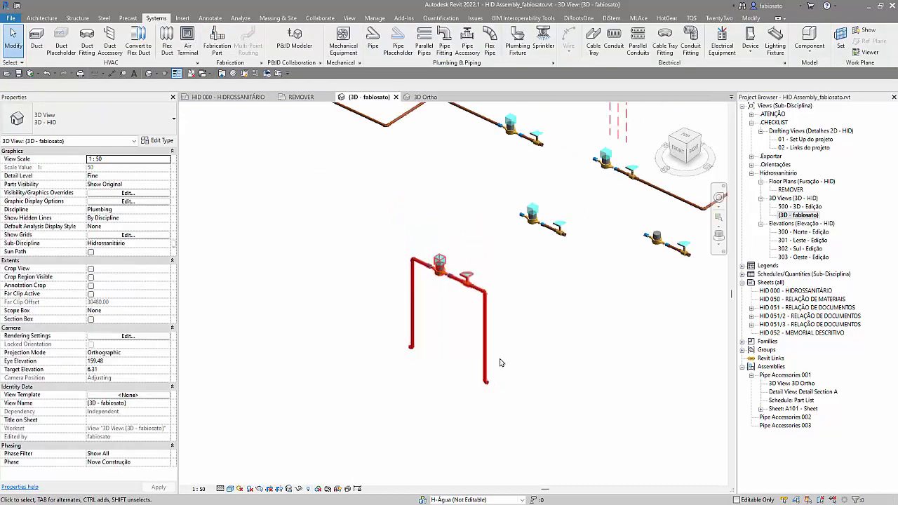
Step: In the REMOVER floor plan, copy the new U-shaped assembly to a free spot just above the original
double_click(793, 190)
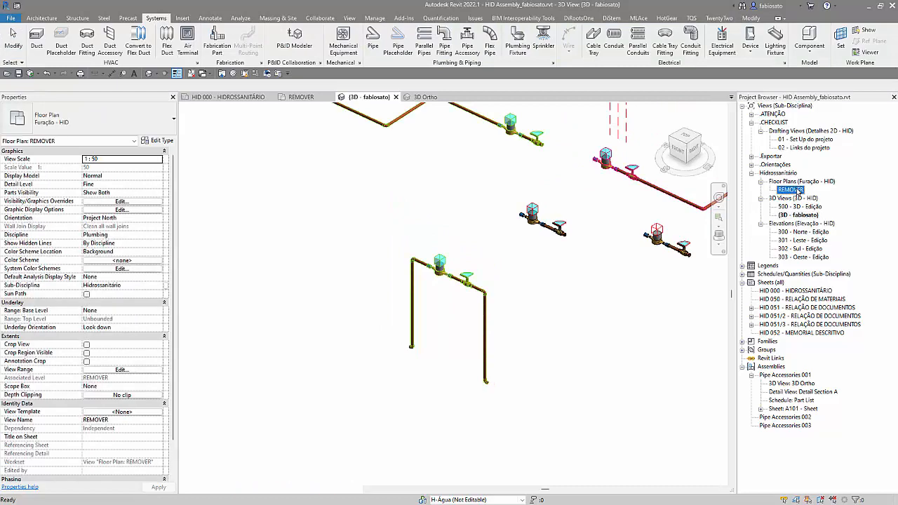
left_click(437, 413)
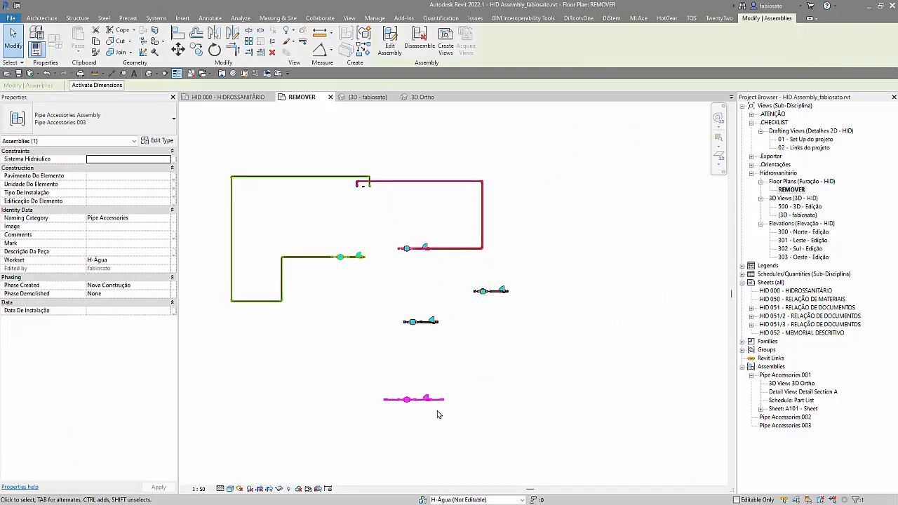
left_click(196, 48)
left_click(313, 393)
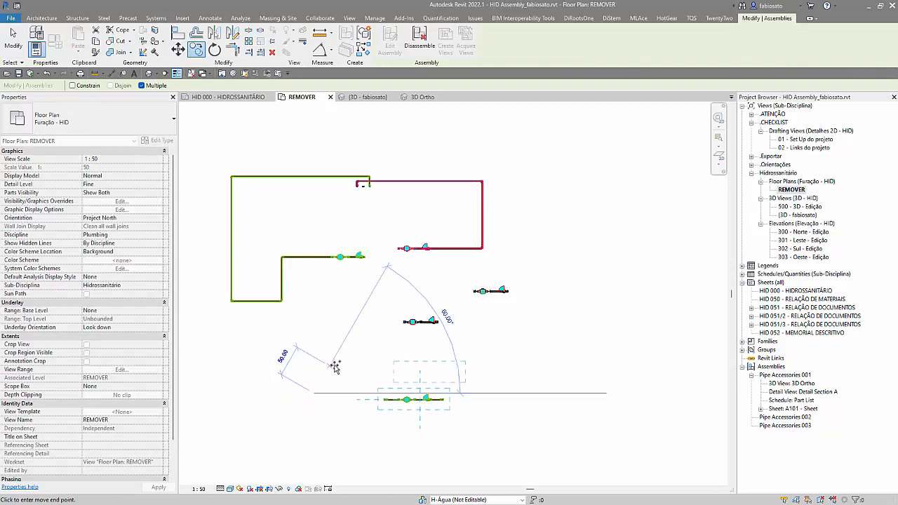
left_click(328, 358)
key("Escape")
key("Escape")
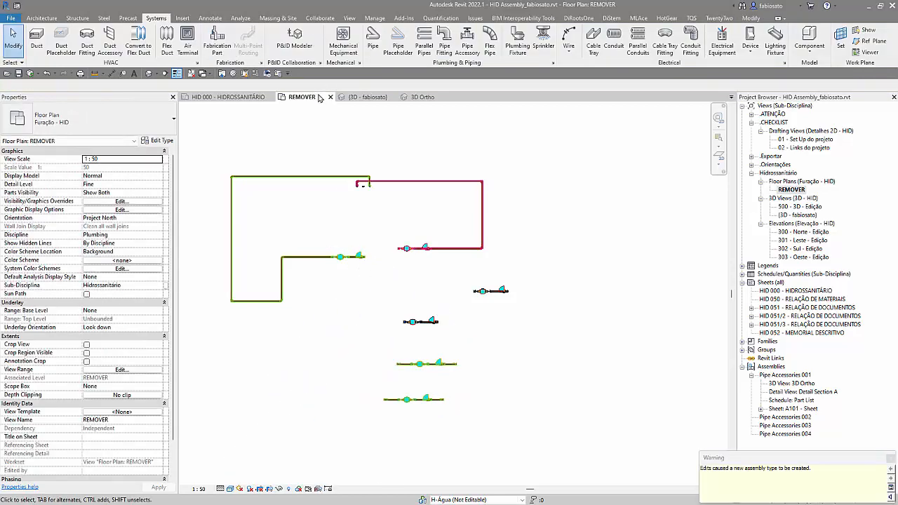
Step: In the project's 3D view, draw a 25 mm pipe outward from the open end of the copied assembly's right lower elbow
left_click(367, 97)
scroll(523, 371, "up", 3)
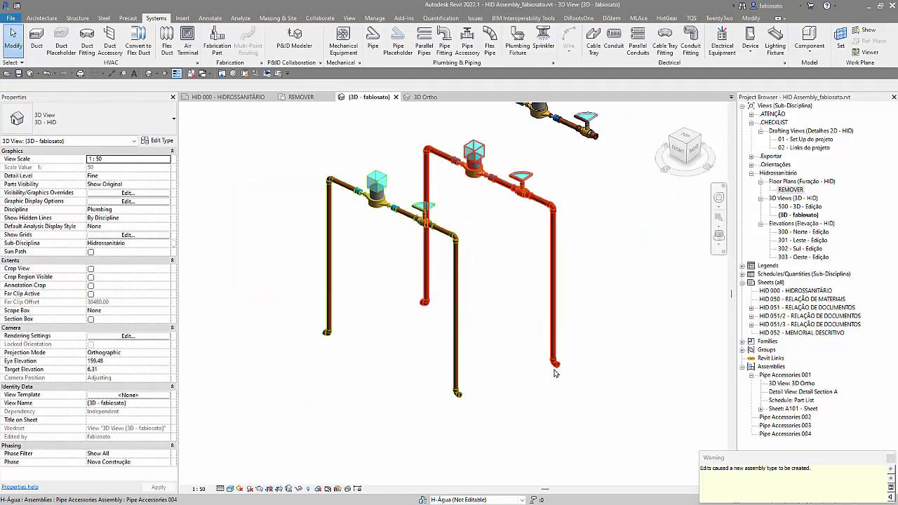
left_click(555, 369)
scroll(556, 370, "up", 2)
left_click(557, 375)
key("Tab")
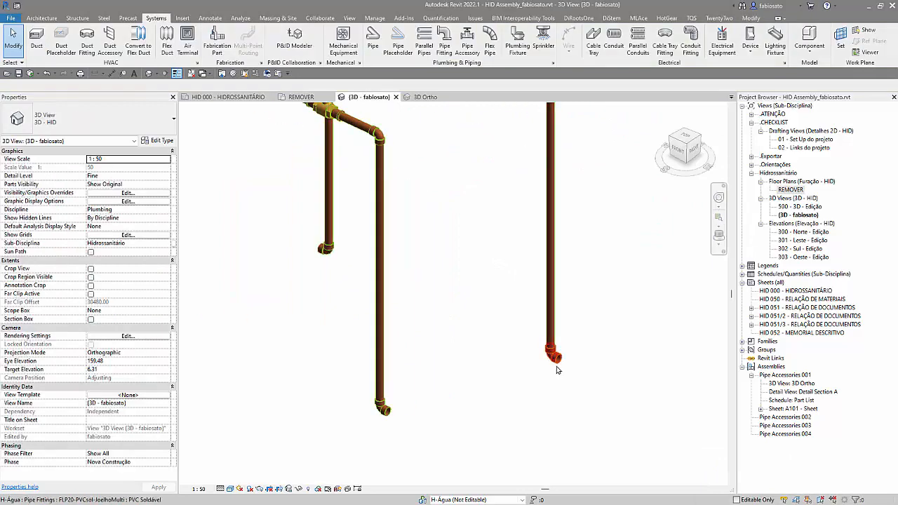
left_click(558, 370)
scroll(554, 358, "up", 4)
right_click(551, 348)
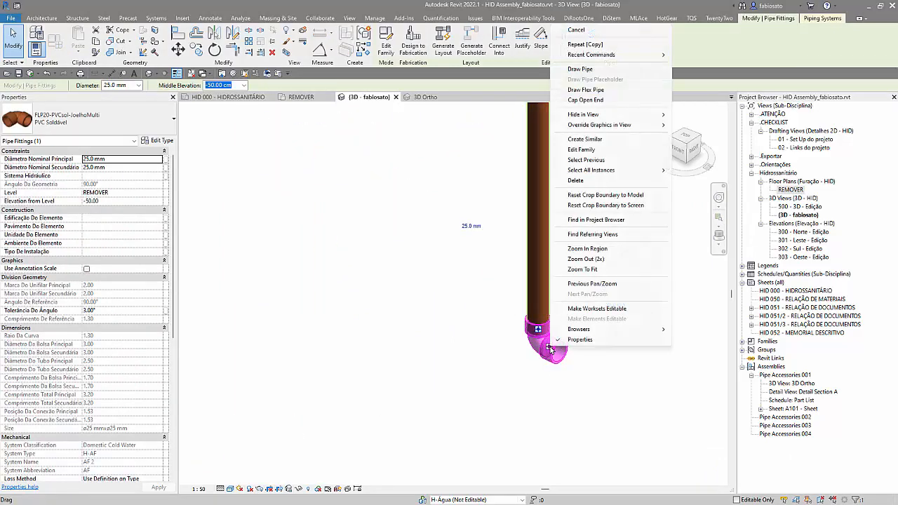
left_click(580, 69)
scroll(393, 260, "down", 4)
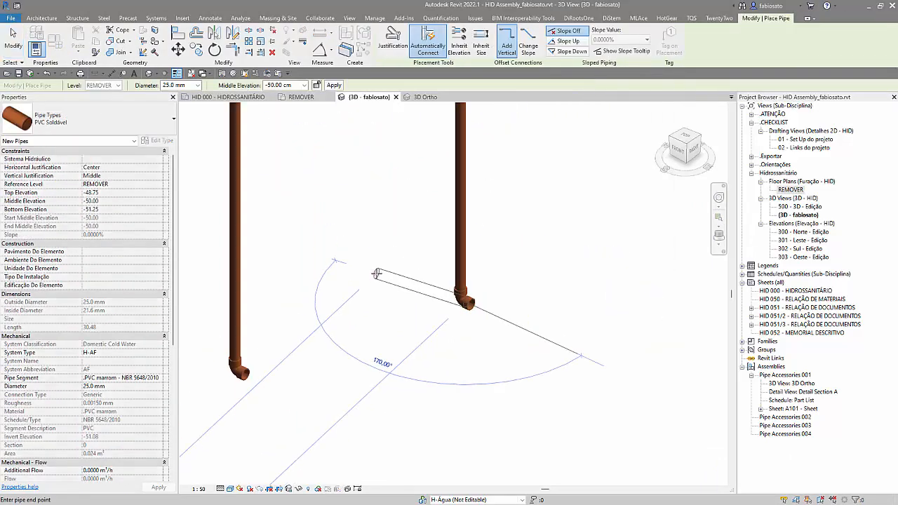
scroll(375, 276, "down", 2)
left_click(648, 393)
key("Escape")
Step: Draw a pipe outward from the open end of the copied assembly's left lower elbow
scroll(252, 249, "up", 2)
left_click(226, 173)
scroll(390, 269, "down", 4)
left_click(311, 244)
key("Escape")
key("Escape")
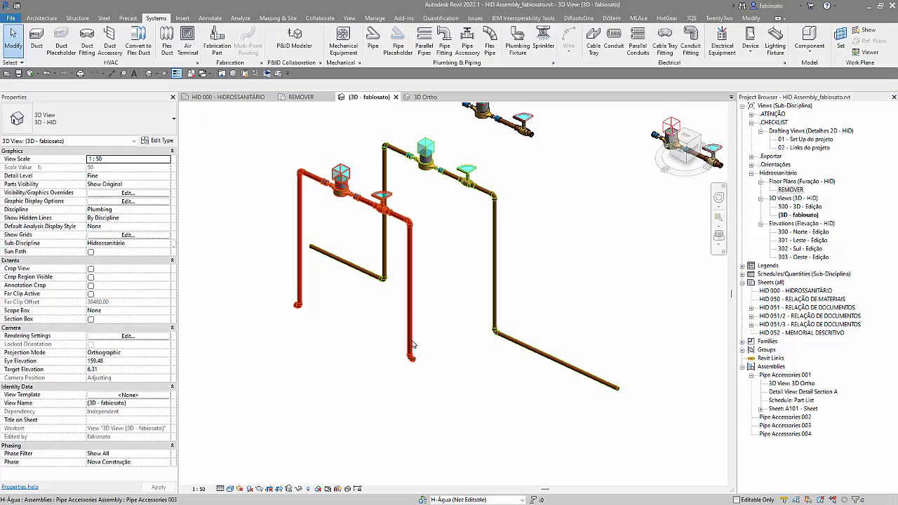
Step: Draw a 25 mm pipe outward from the open end of the front U-shaped assembly's right lower elbow
key("p")
key("i")
left_click(411, 358)
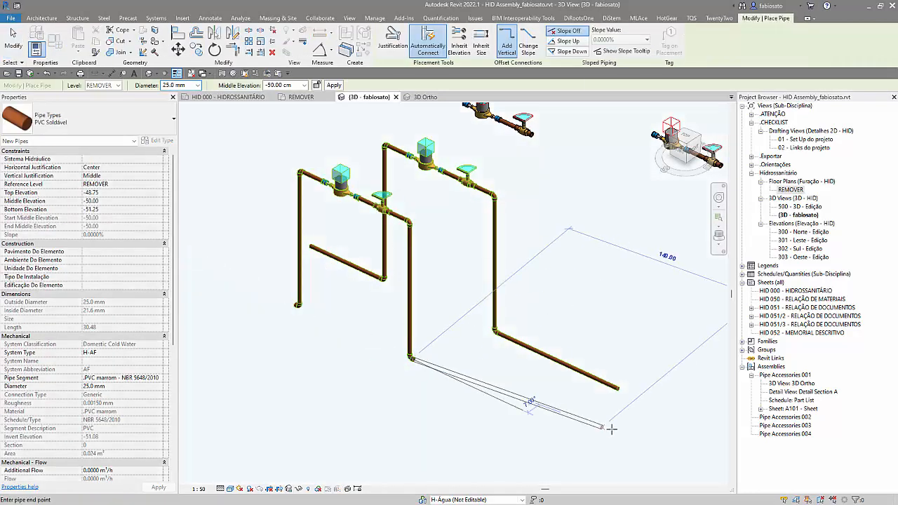
left_click(558, 429)
key("Escape")
Step: Draw a 25 mm pipe outward from the open end of the front U-shaped assembly's left lower elbow
left_click(297, 306)
left_click(210, 265)
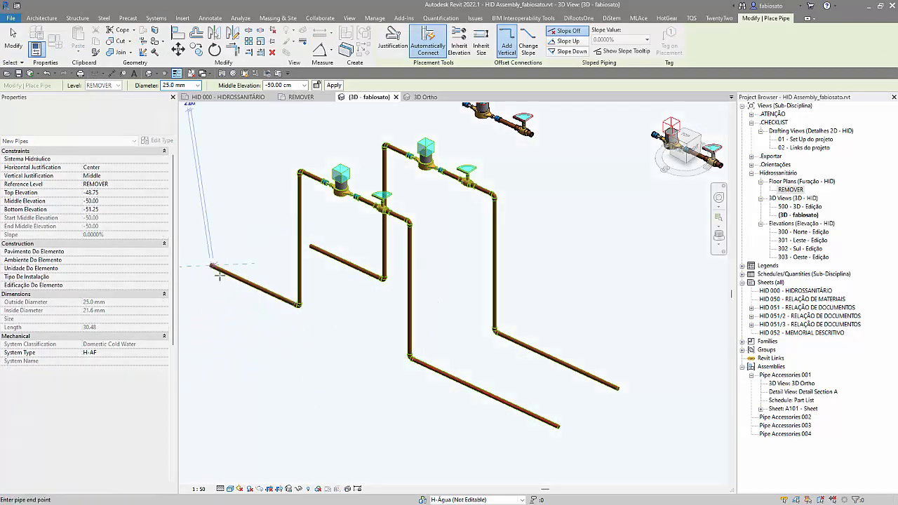
key("Escape")
key("Escape")
scroll(298, 313, "up", 1)
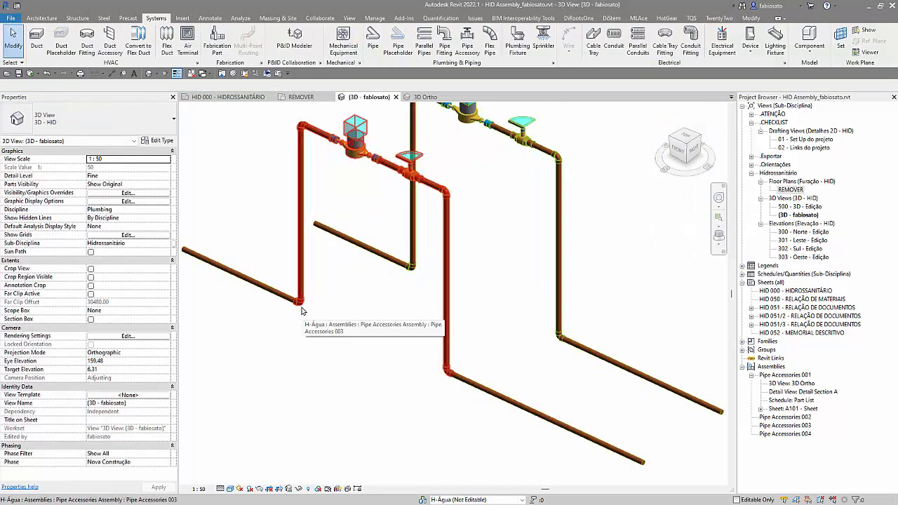
scroll(382, 410, "down", 1)
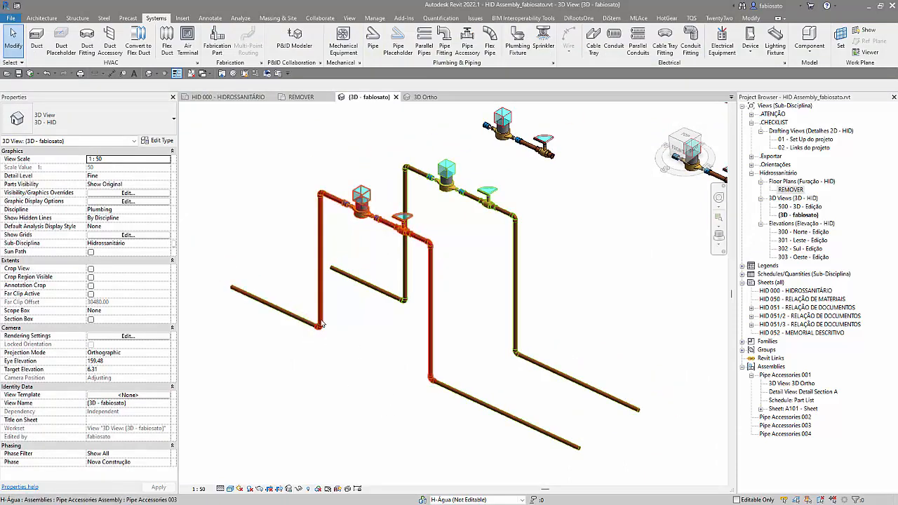
Step: Set the system type of the pipe at the front assembly's right lower elbow to H-AQ
left_click(488, 406)
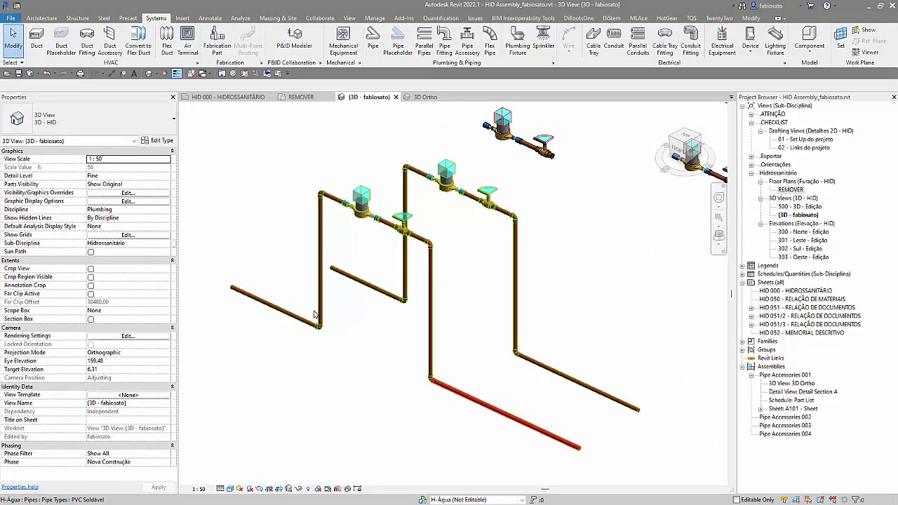
left_click(119, 353)
left_click(160, 352)
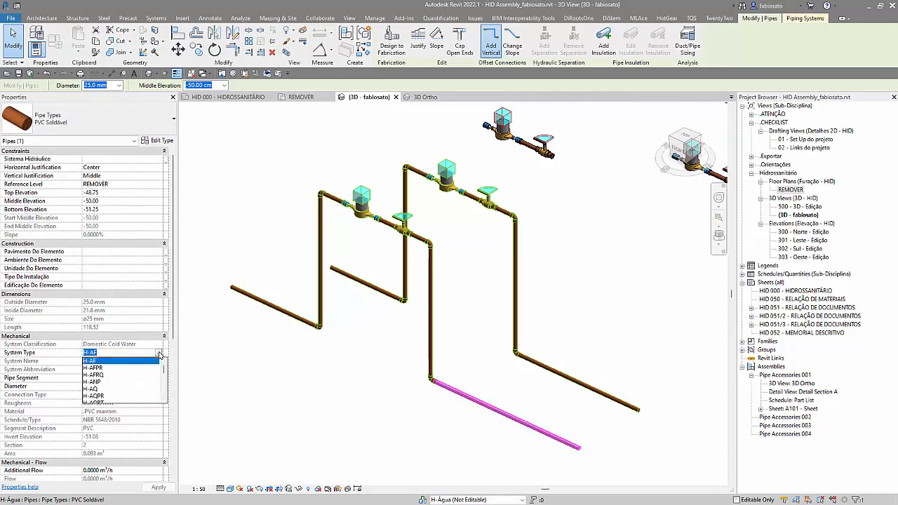
left_click(95, 390)
left_click(358, 397)
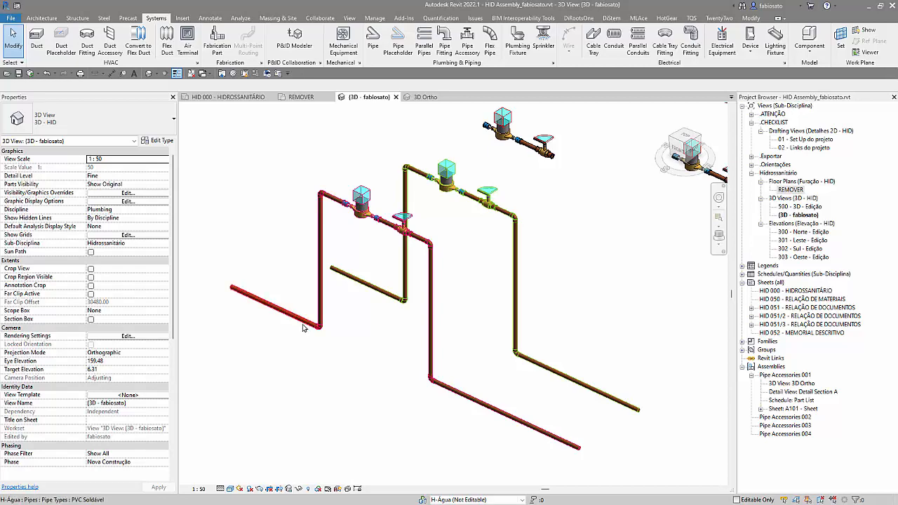
Step: Examine the system colours of the front U-shaped assembly and the pipes connected to both its ends
left_click_drag(302, 290, 363, 401)
left_click(320, 192)
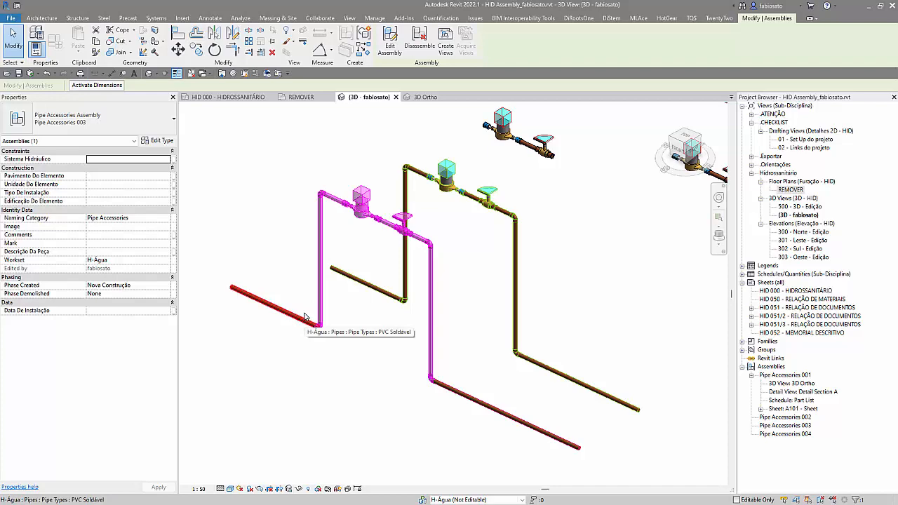
scroll(298, 338, "down", 1)
left_click(343, 428)
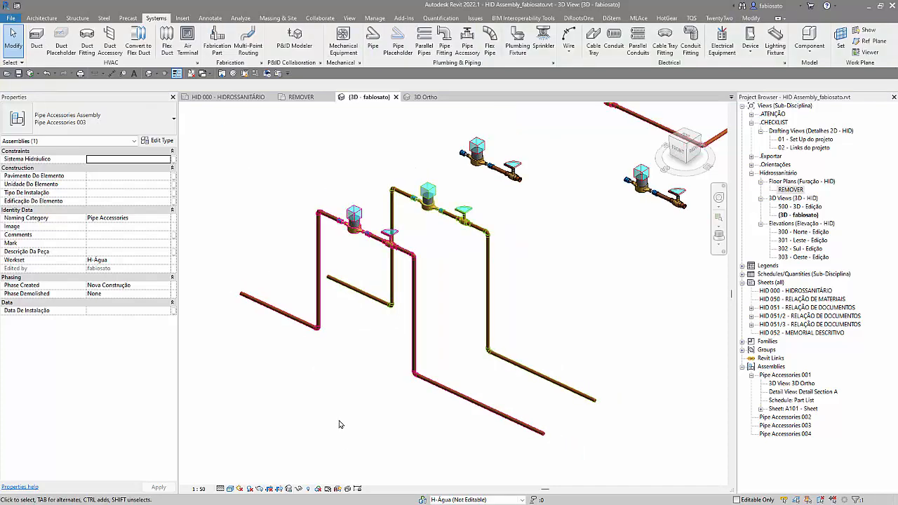
Step: Review the Quantitativo-Geral schedule of material quantities and return to the 3D view
left_click(743, 274)
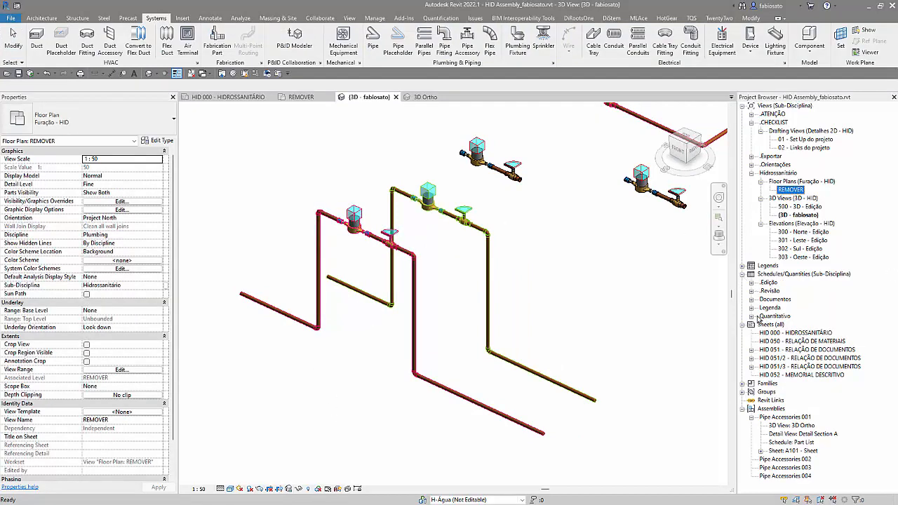
left_click(751, 317)
double_click(799, 325)
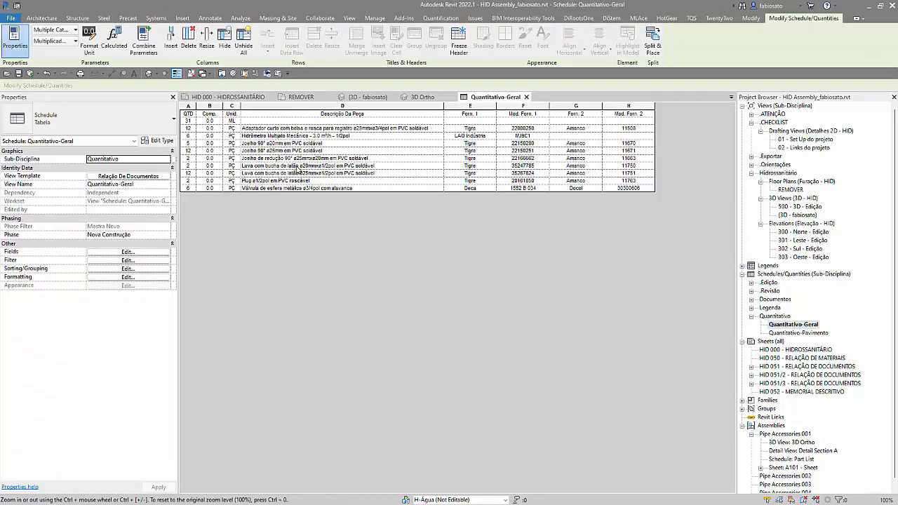
left_click(526, 97)
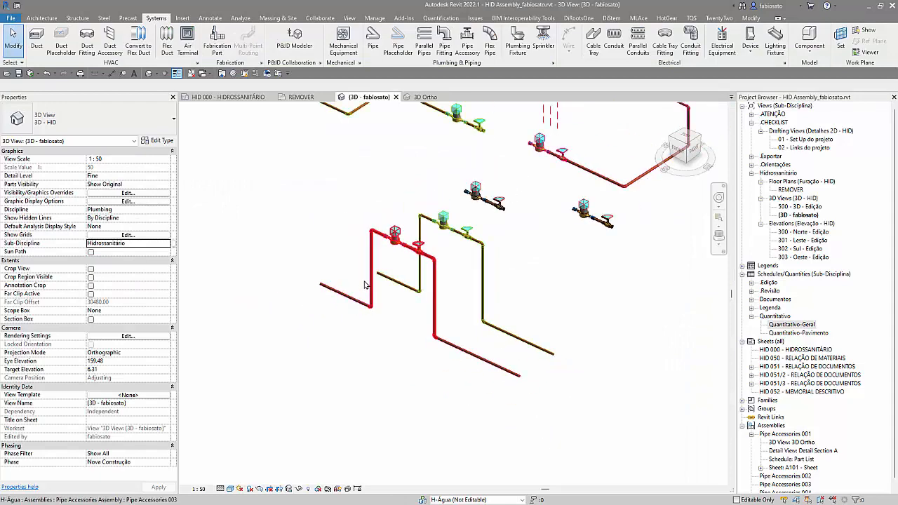
Step: Set the system type of the pipe at the front assembly's right lower elbow to H-DR
scroll(387, 281, "up", 2)
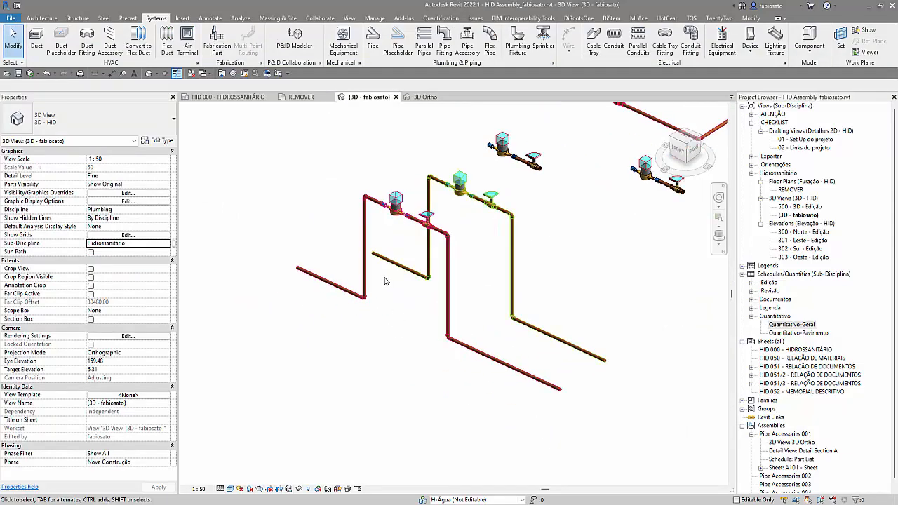
left_click(366, 279)
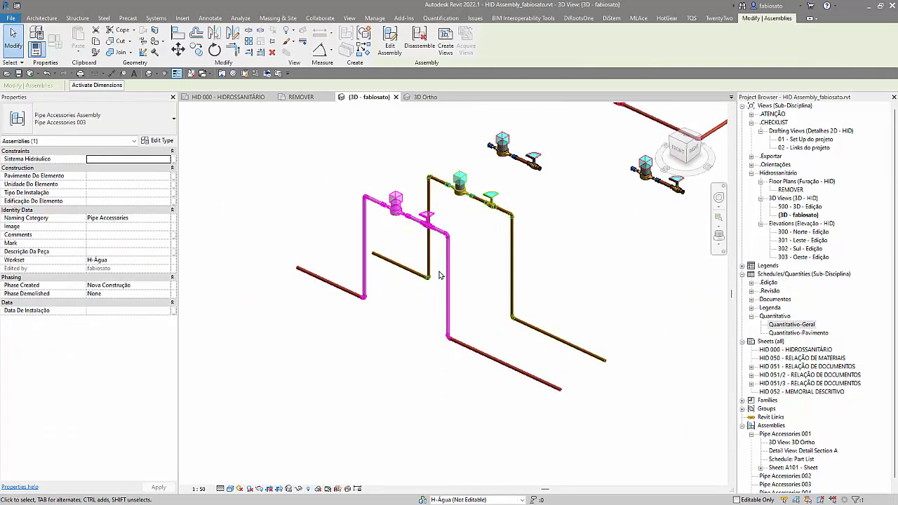
left_click(481, 364)
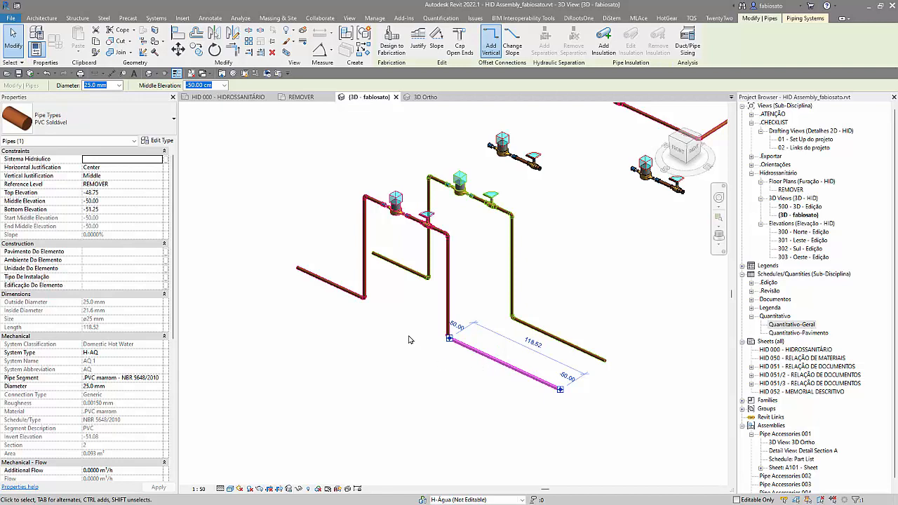
left_click(155, 356)
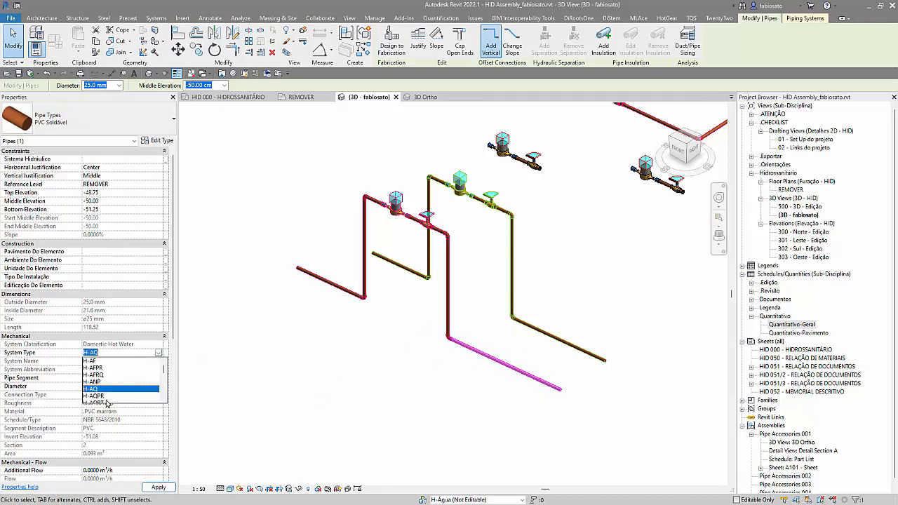
left_click(110, 392)
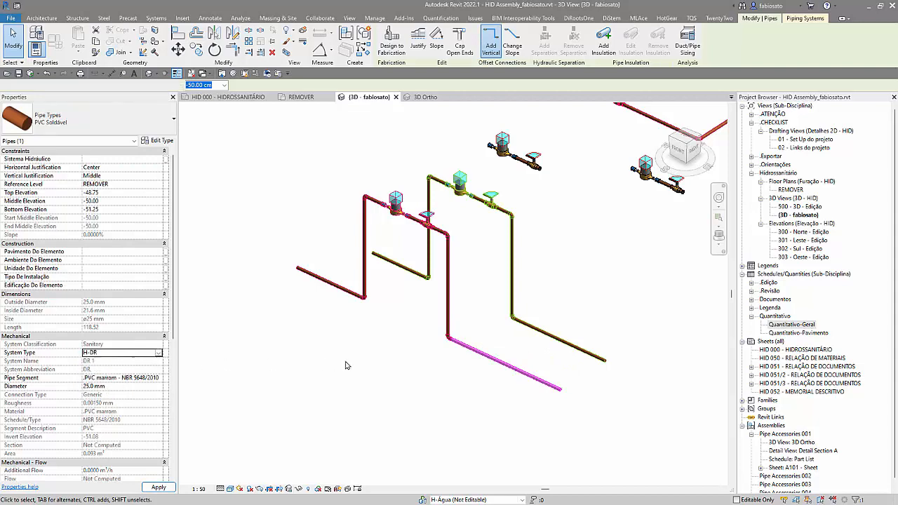
left_click(353, 357)
scroll(463, 358, "up", 3)
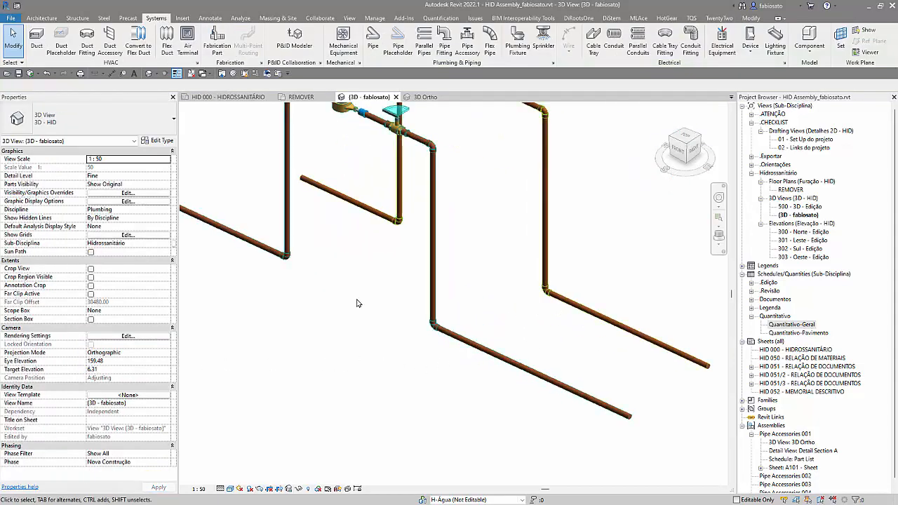
Step: Display the 3D view in Hidden Line style with thin lines off and compare the system colours of all runs
left_click(230, 489)
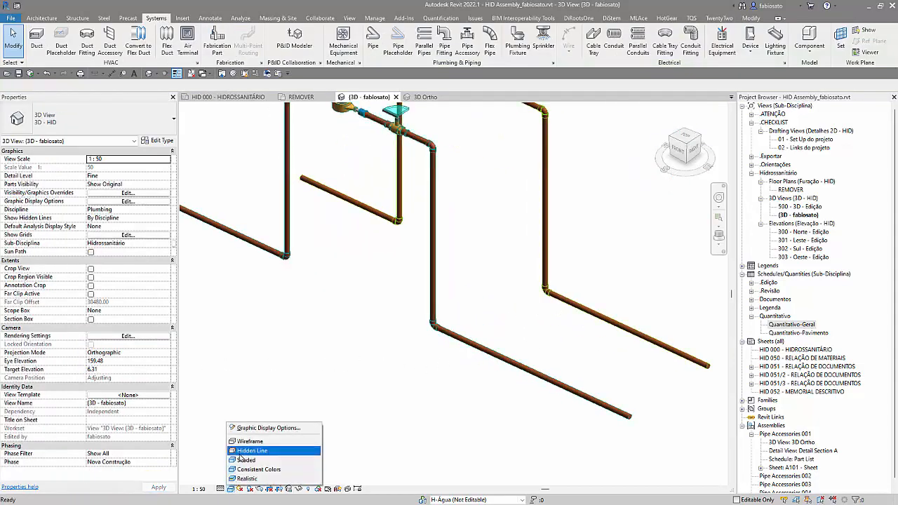
left_click(249, 453)
scroll(319, 344, "down", 1)
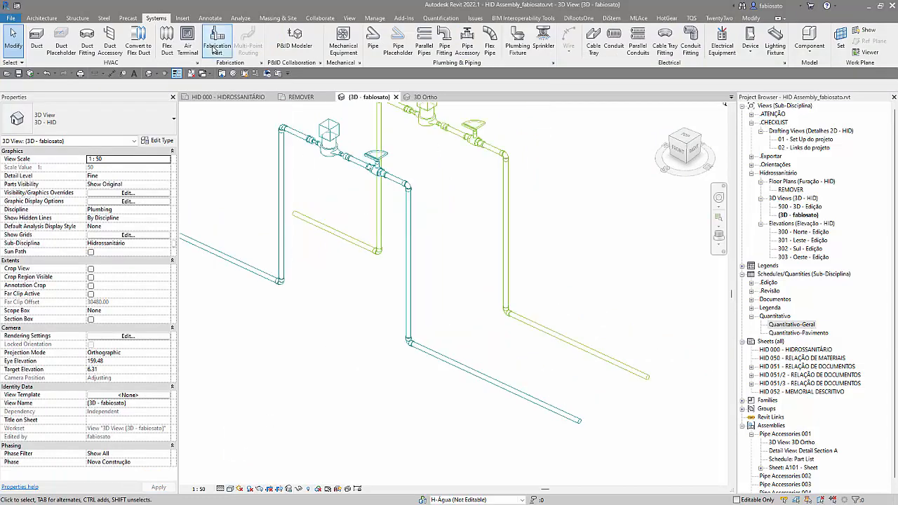
left_click(178, 74)
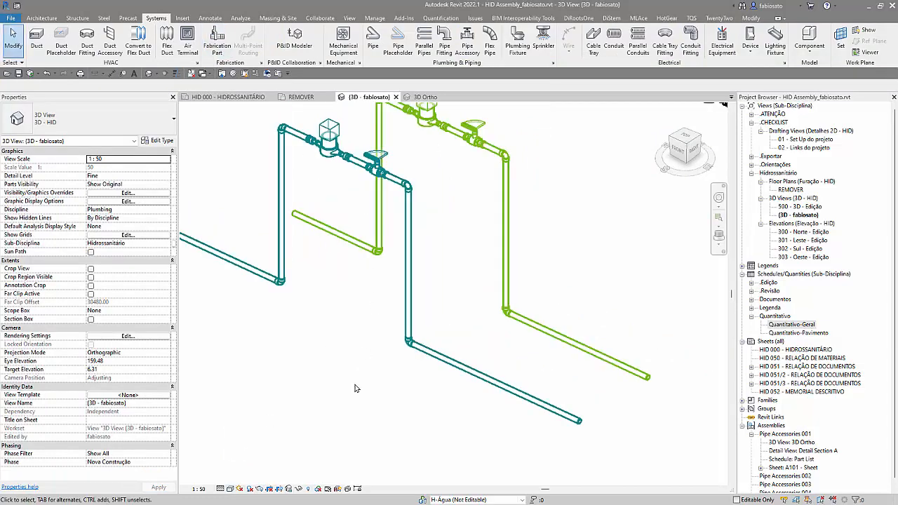
middle_click_drag(381, 382, 420, 423)
scroll(418, 426, "down", 1)
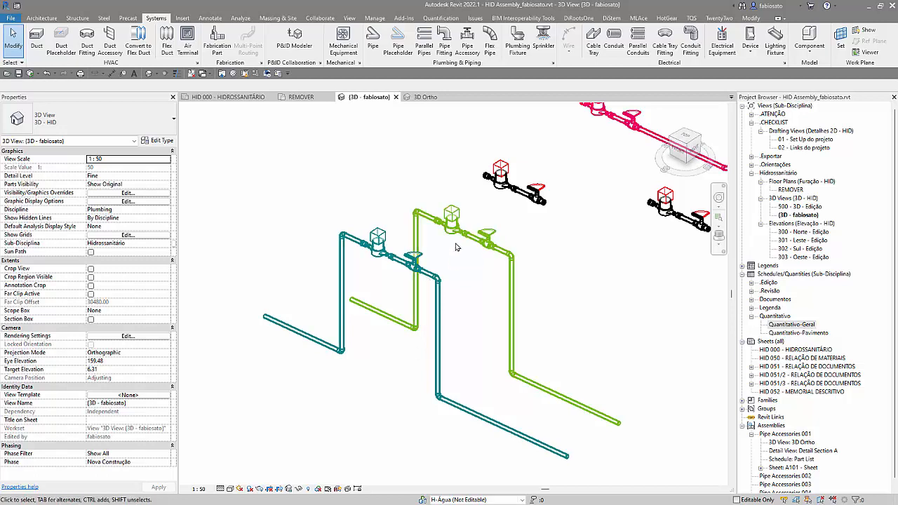
scroll(335, 230, "up", 2)
scroll(331, 230, "down", 4)
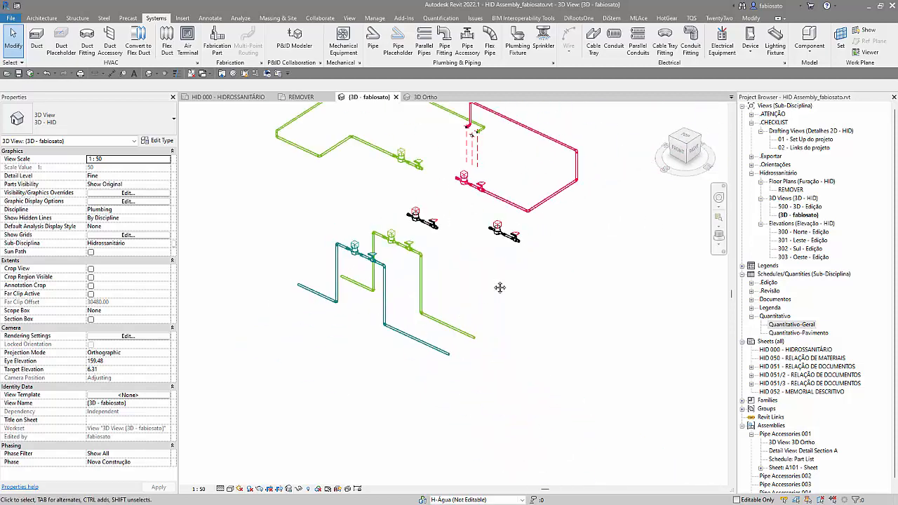
middle_click_drag(491, 284, 515, 333)
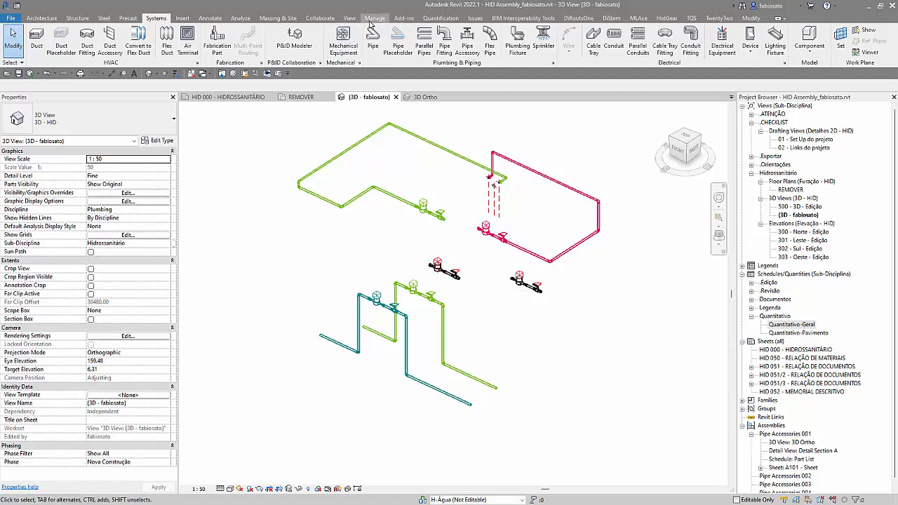
Step: Create a new building component schedule named Assembly Schedule for the Assemblies category
left_click(349, 18)
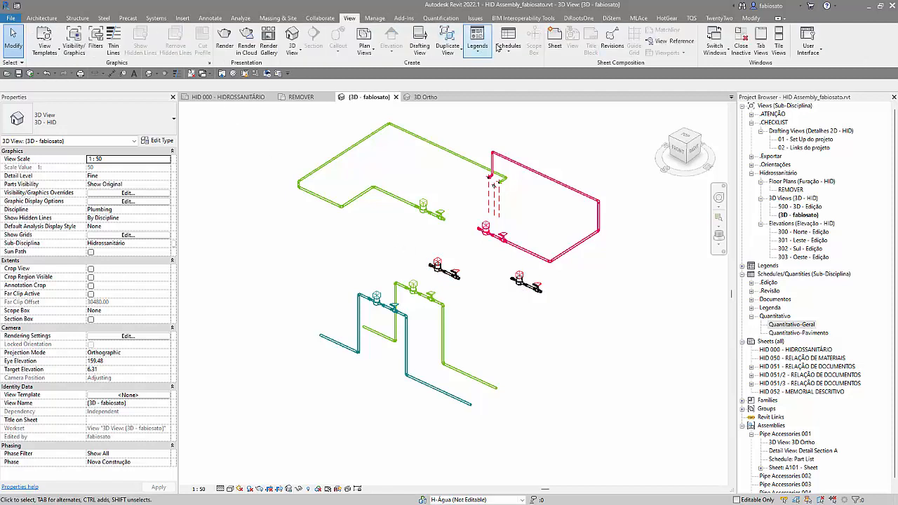
left_click(508, 40)
left_click(533, 68)
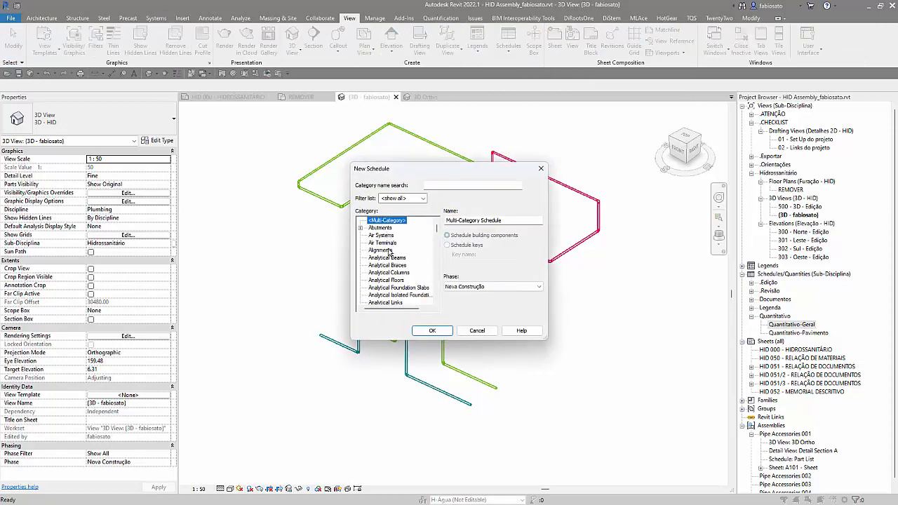
scroll(388, 263, "down", 3)
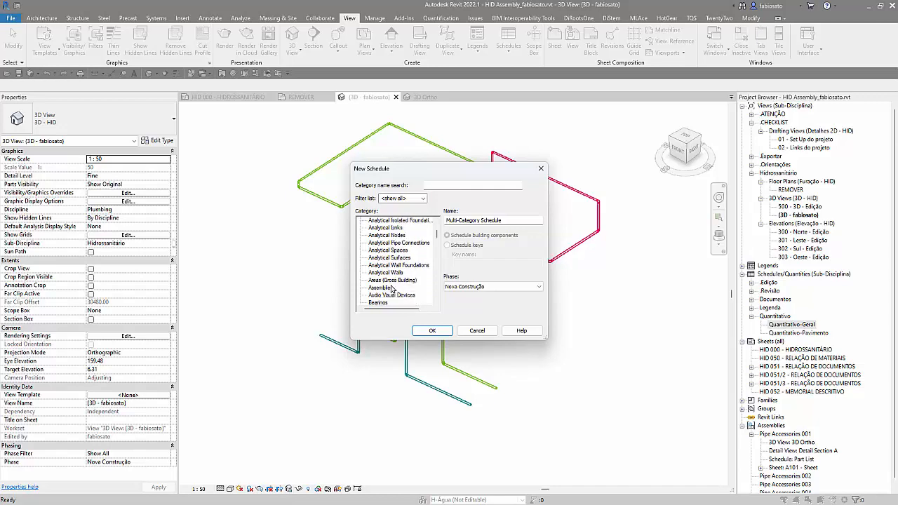
left_click(382, 288)
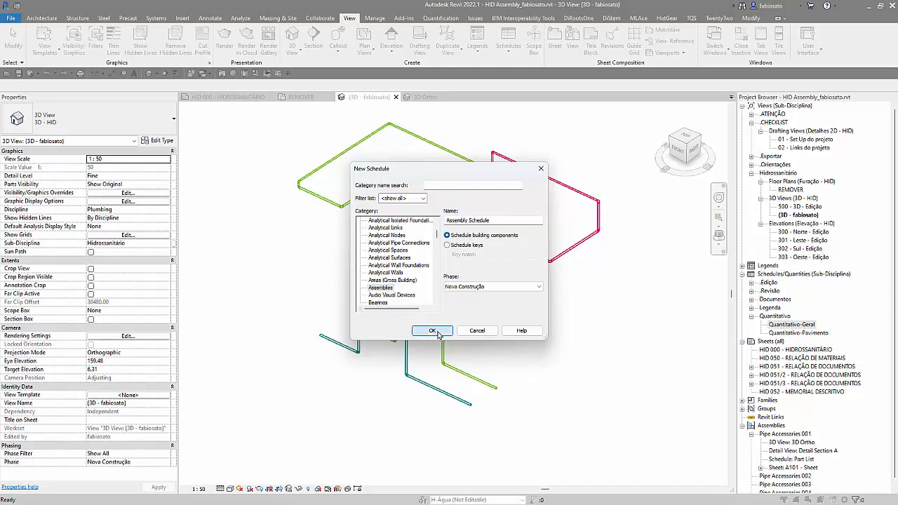
left_click(434, 331)
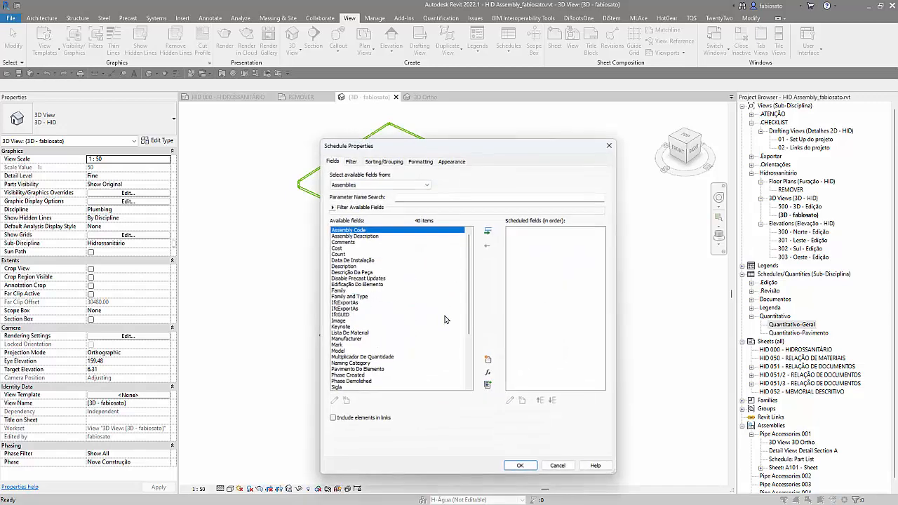
Step: Add the Family, Type, Description and Count fields to the assembly schedule and move Count to first place
double_click(345, 291)
scroll(359, 377, "down", 2)
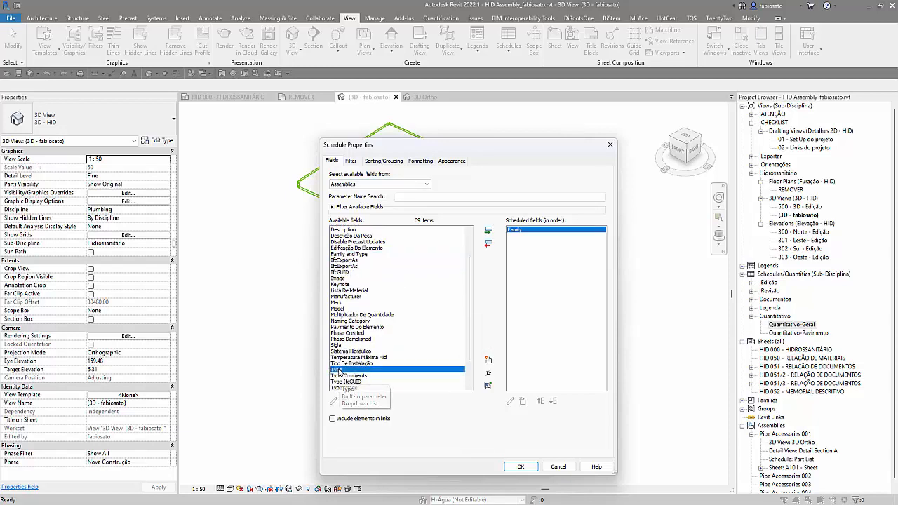
double_click(340, 369)
double_click(351, 230)
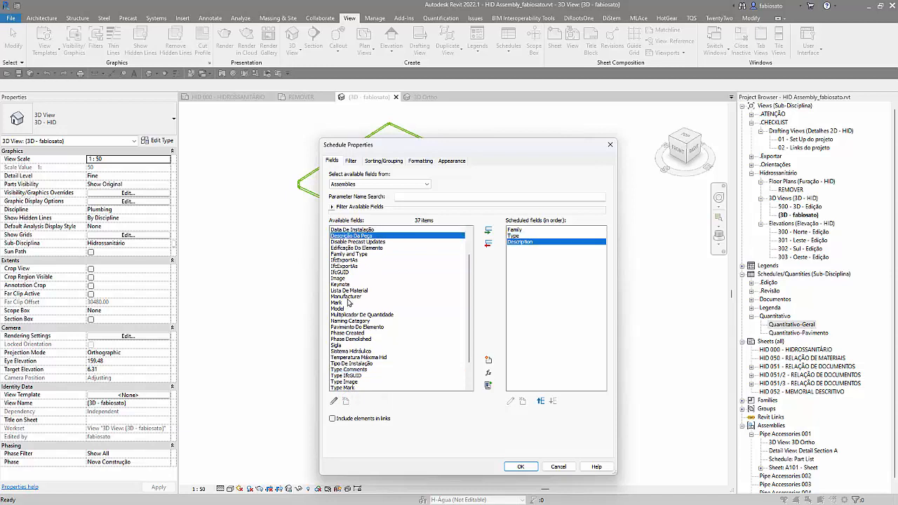
scroll(351, 309, "up", 2)
double_click(346, 253)
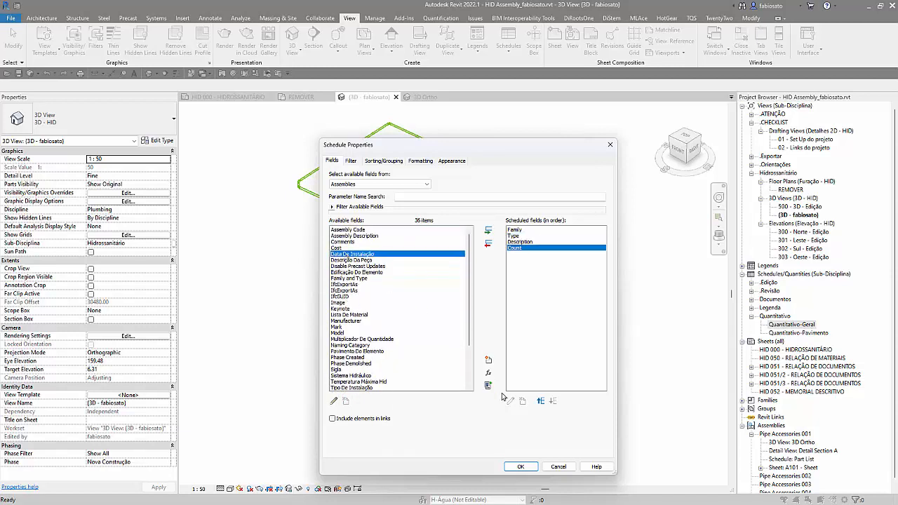
left_click(540, 402)
left_click(541, 403)
left_click(540, 403)
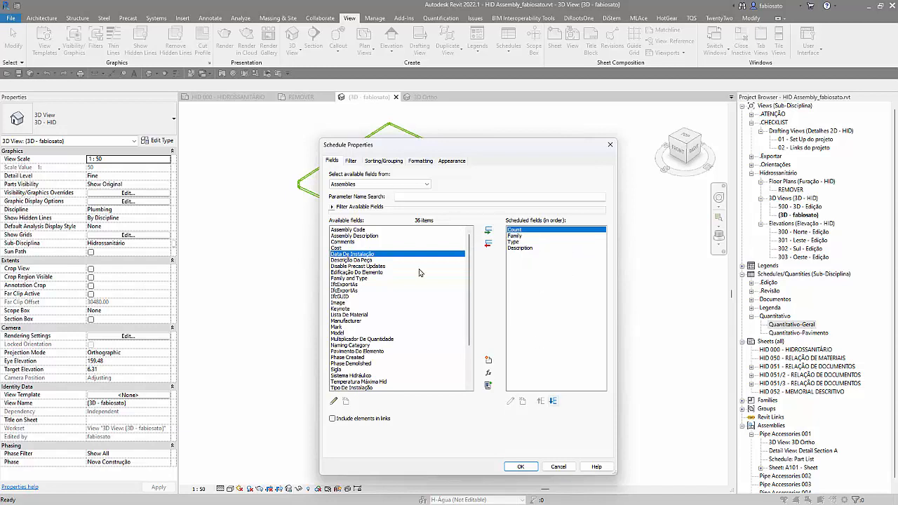
Step: Sort the assembly schedule by Family and then by Type, turn off itemizing every instance, and generate it
left_click(424, 184)
left_click(423, 188)
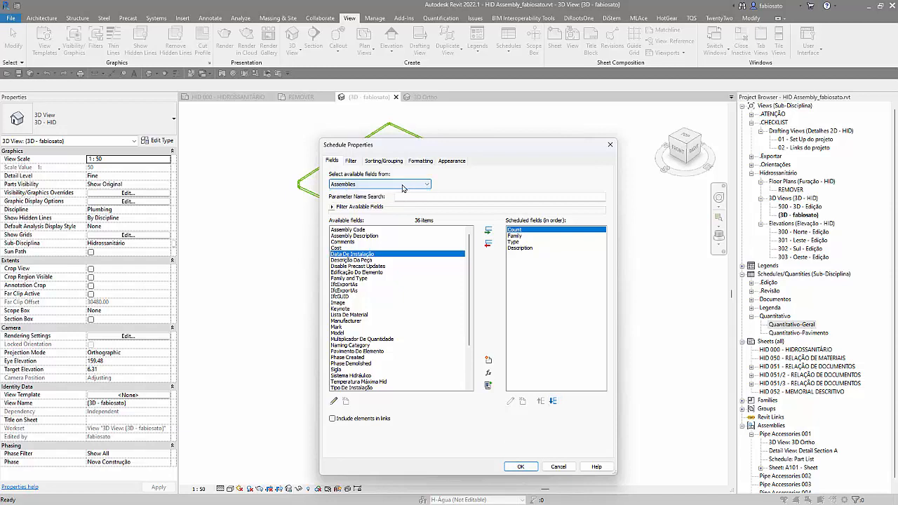
left_click(383, 161)
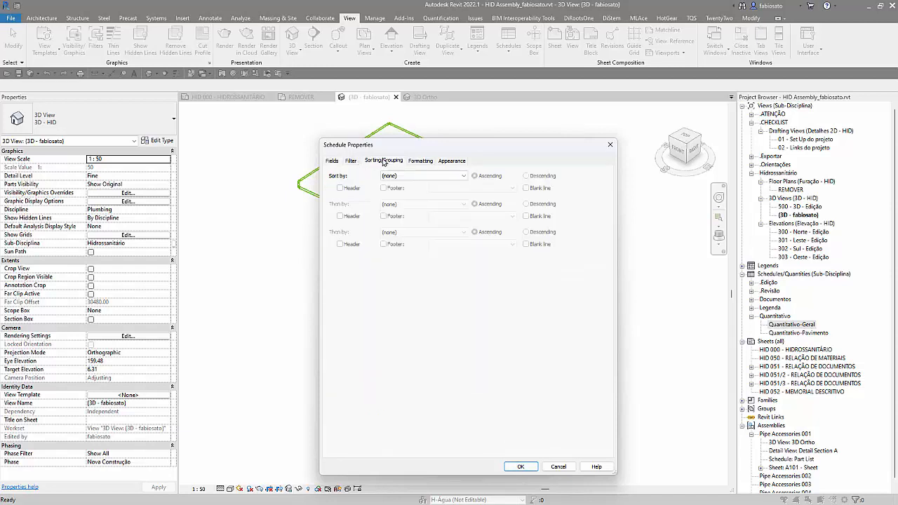
left_click(388, 176)
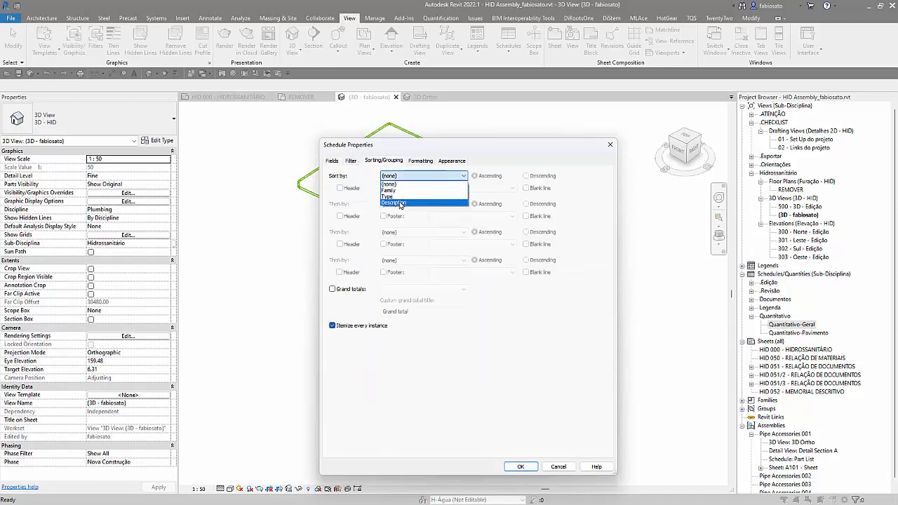
left_click(389, 190)
left_click(397, 204)
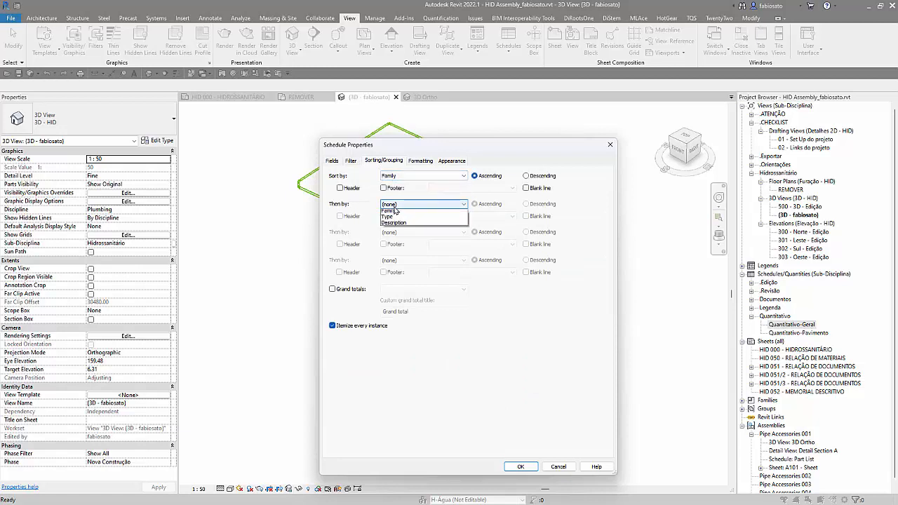
left_click(395, 225)
left_click(332, 326)
left_click(421, 161)
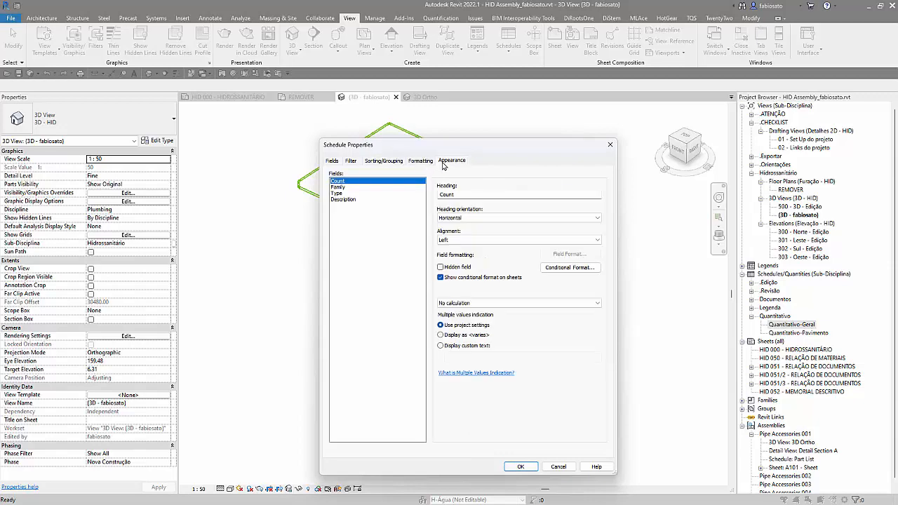
left_click(452, 160)
left_click(521, 467)
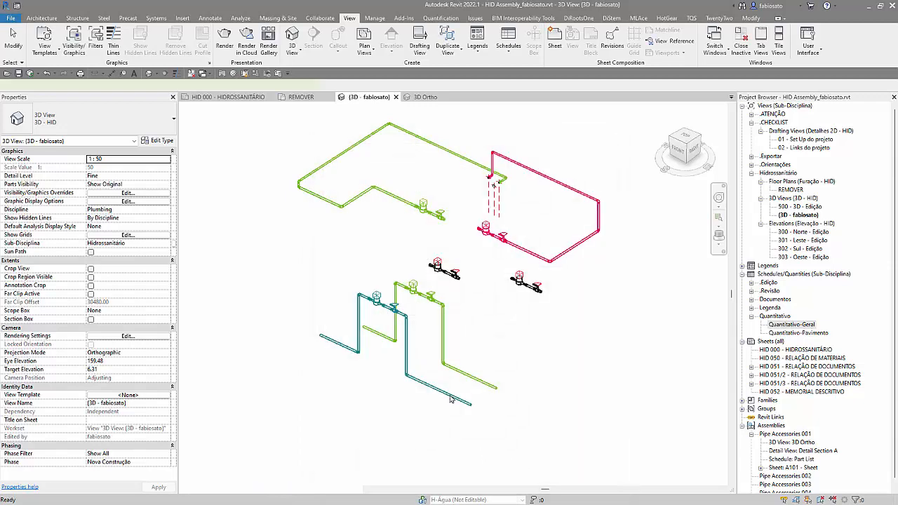
Step: Widen the schedule's Family and Description columns and set the description of Pipe Accessories 004 to Cavalete completo for all elements of that type
left_click_drag(359, 129, 521, 127)
left_click_drag(269, 131, 405, 127)
left_click(450, 171)
type("Cavalete completo")
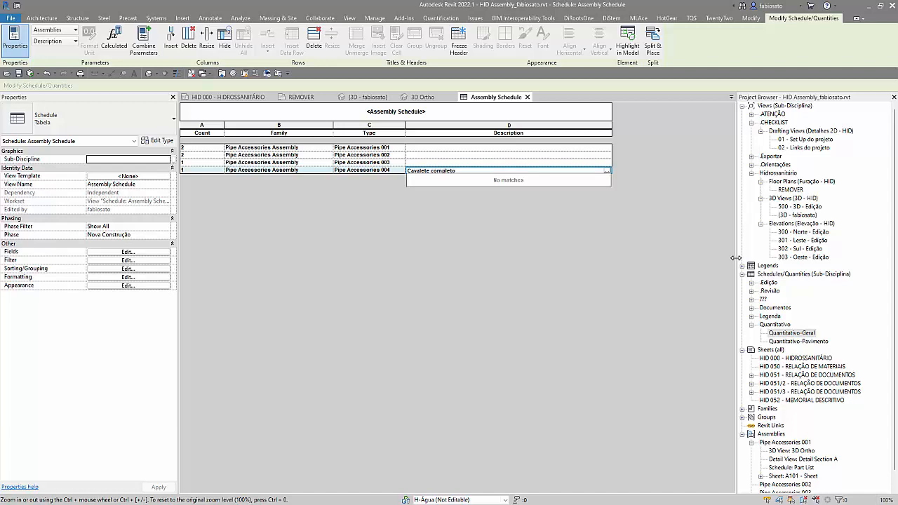
key("Return")
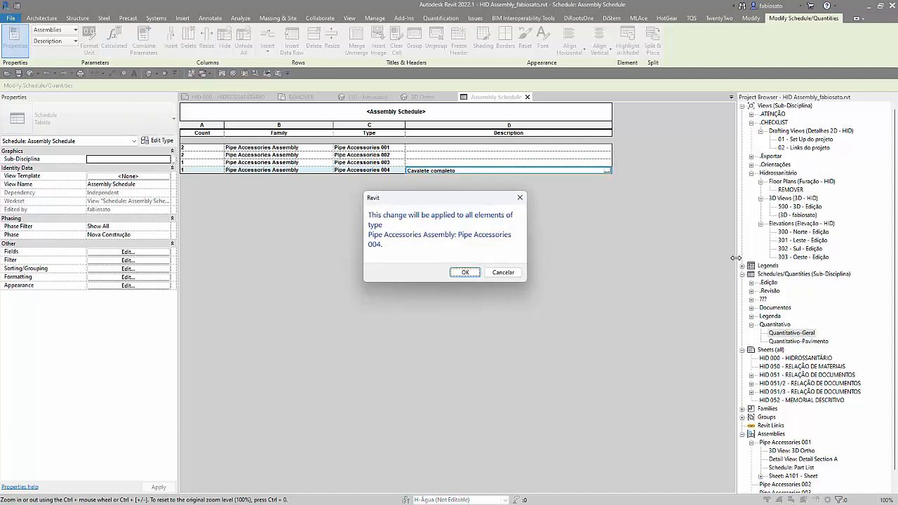
left_click(467, 275)
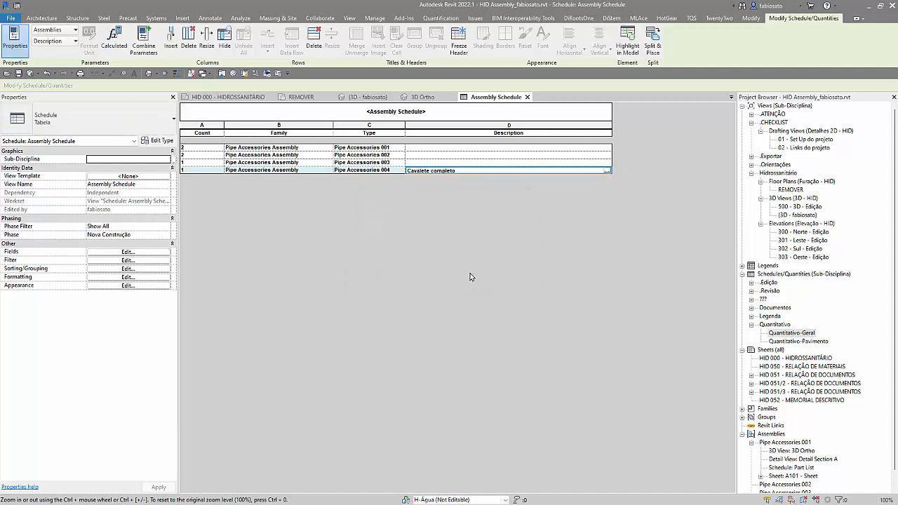
left_click(486, 162)
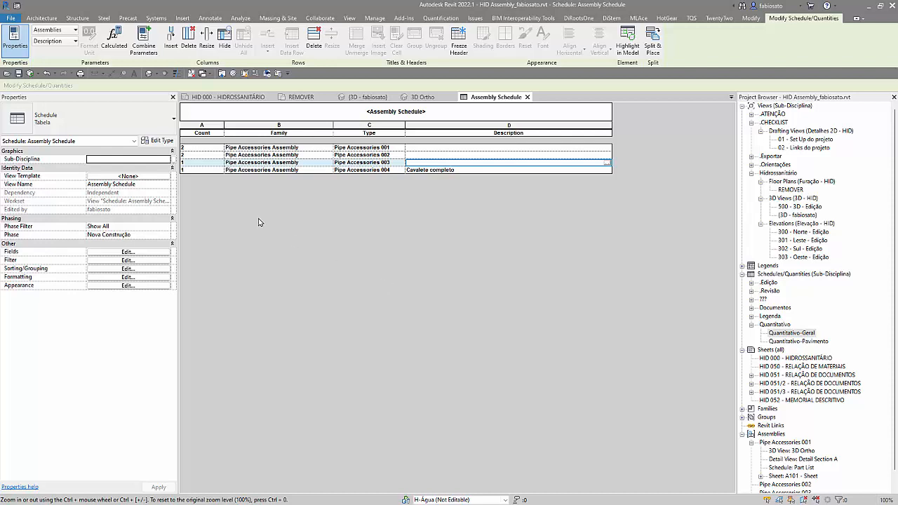
Step: Create a new building component schedule named Multi-Category Schedule for the <Multi-Category> category in the Nova Construção phase
left_click(348, 18)
left_click(508, 40)
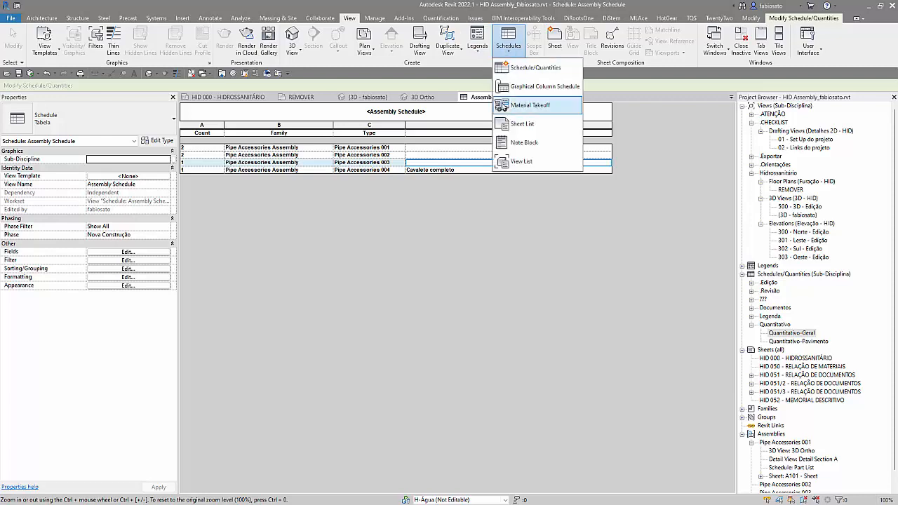
left_click(532, 70)
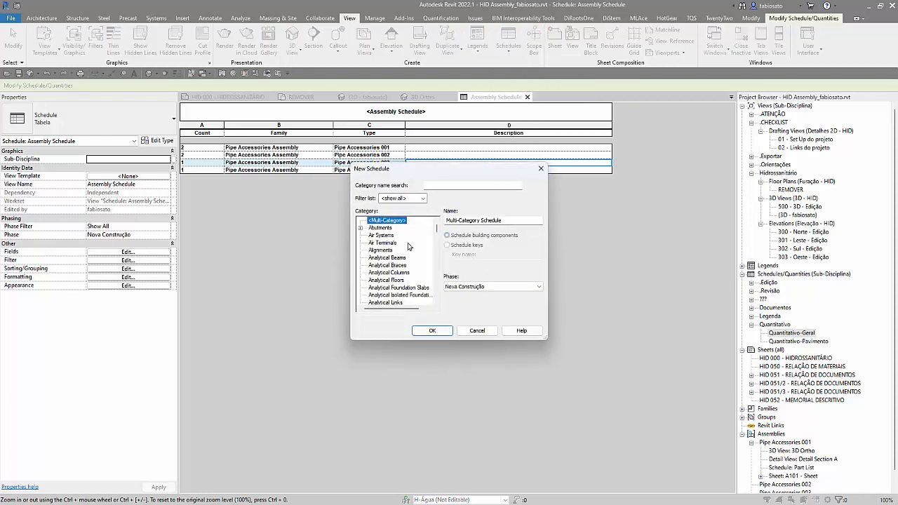
left_click(430, 331)
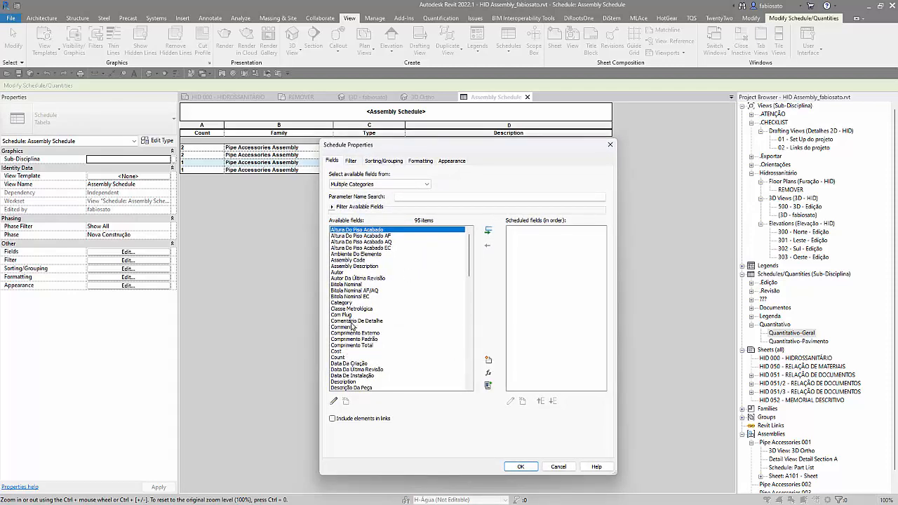
Step: Add the Assembly Description, Assembly Code, Count and Description fields to the multi-category schedule
double_click(354, 266)
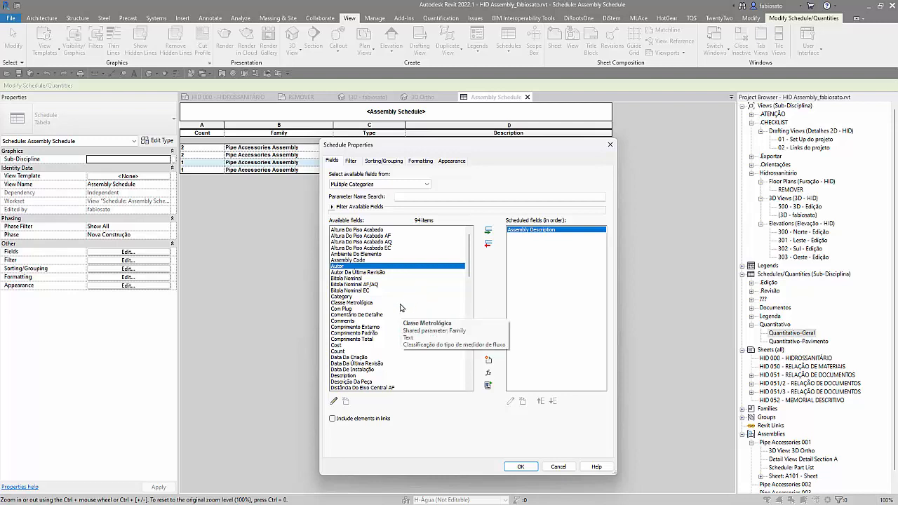
scroll(372, 358, "down", 5)
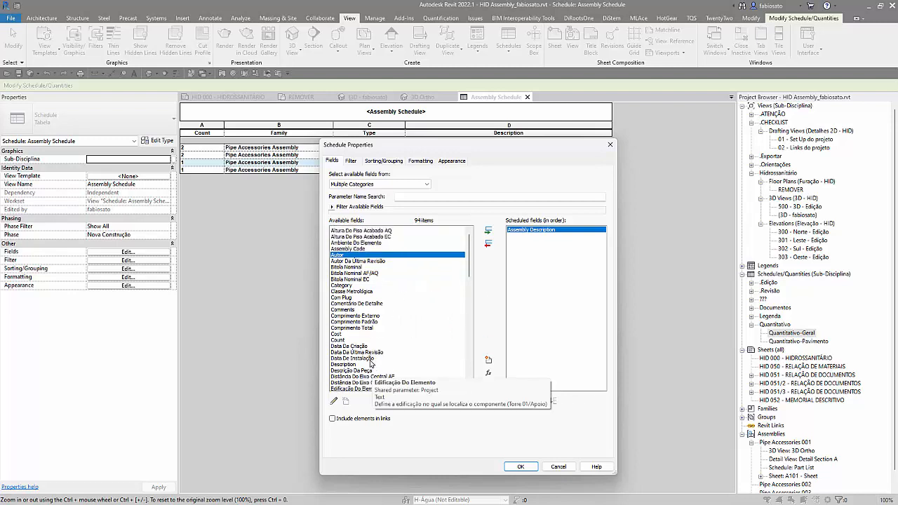
scroll(369, 320, "up", 5)
double_click(356, 261)
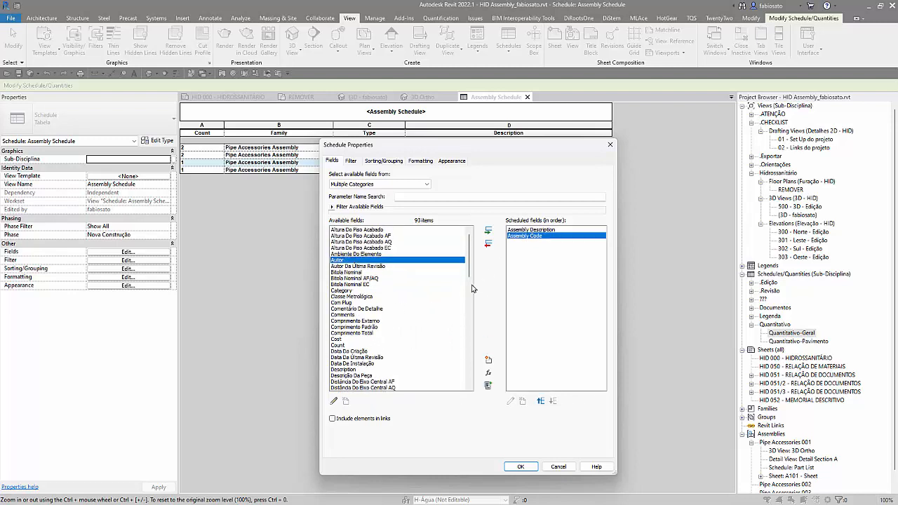
double_click(337, 346)
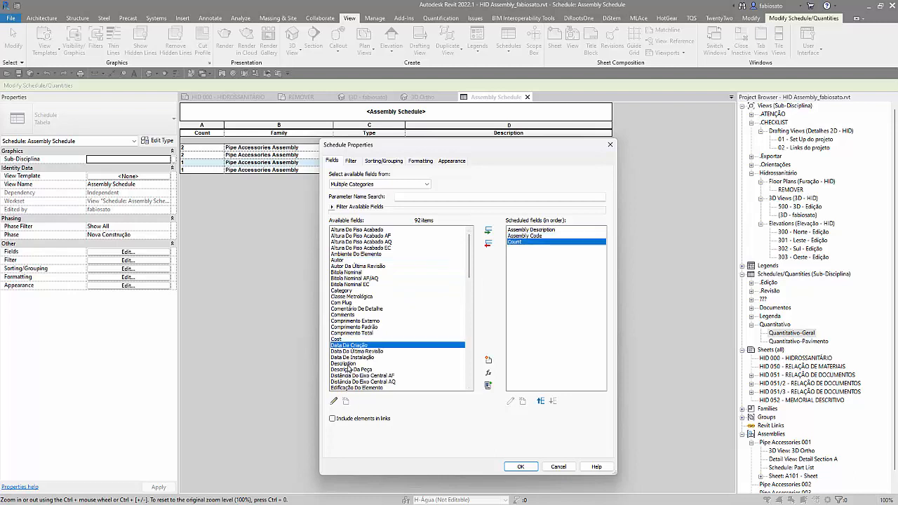
double_click(347, 364)
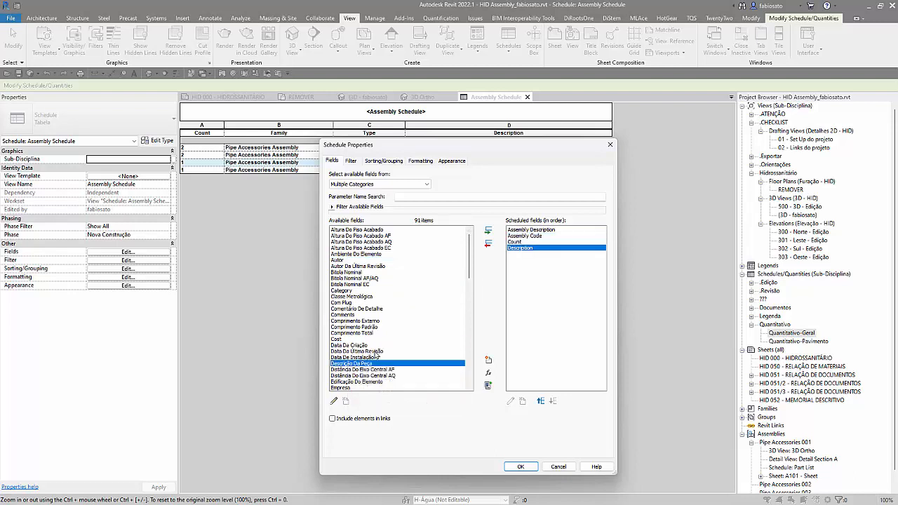
Step: Sort the multi-category schedule by Assembly Description, Assembly Code and Description without itemizing every instance, and generate it
left_click(377, 161)
left_click(421, 175)
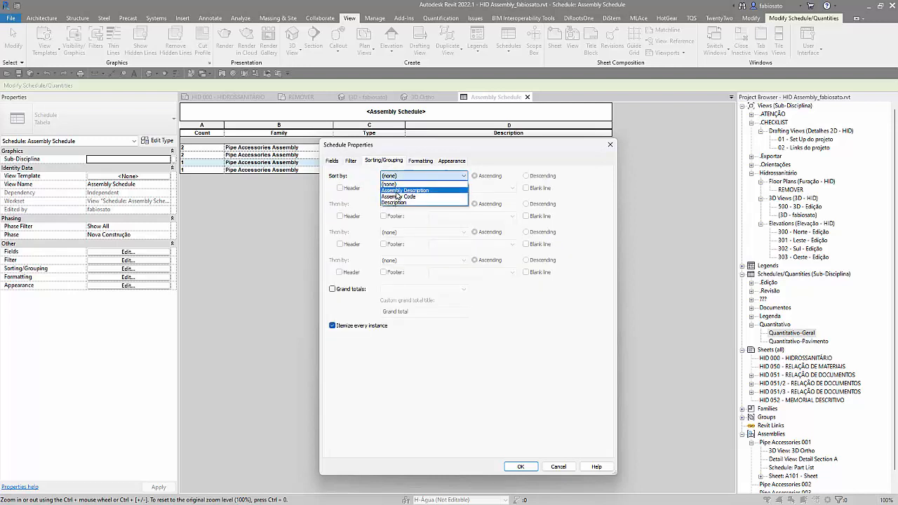
left_click(398, 190)
left_click(396, 204)
left_click(397, 225)
left_click(395, 232)
left_click(393, 259)
left_click(521, 466)
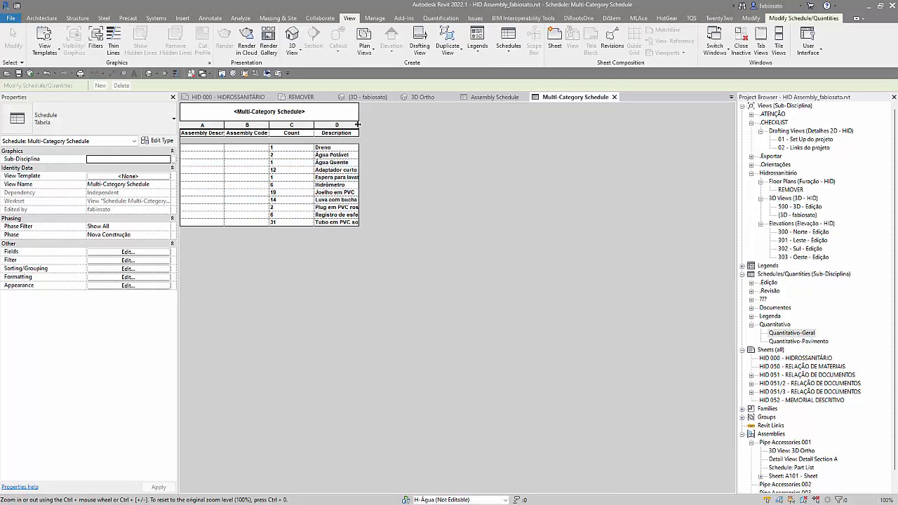
Step: Resize the multi-category schedule's columns to fit their headings and text, and check the Assembly Description cells
left_click_drag(358, 124, 601, 129)
left_click_drag(269, 129, 358, 126)
left_click_drag(225, 126, 280, 126)
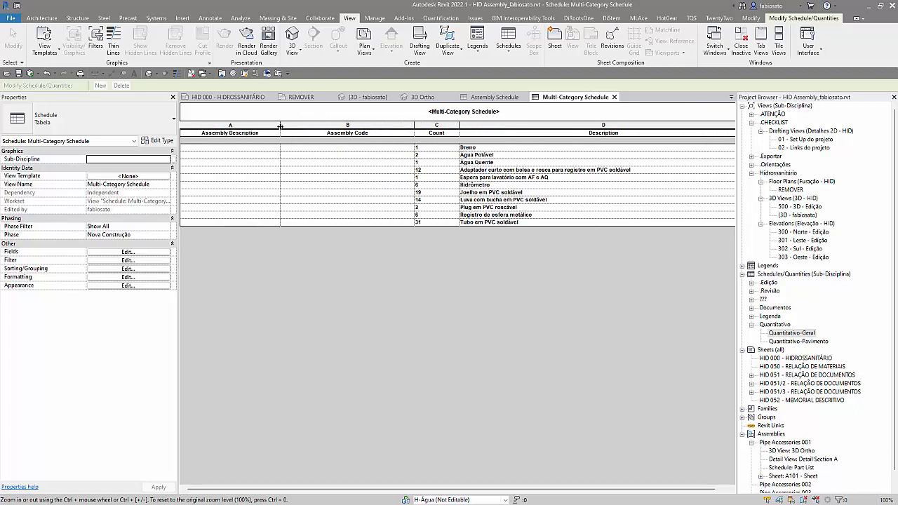
mouse_move(412, 124)
left_mouse_down()
mouse_move(377, 127)
mouse_move(404, 129)
left_mouse_up()
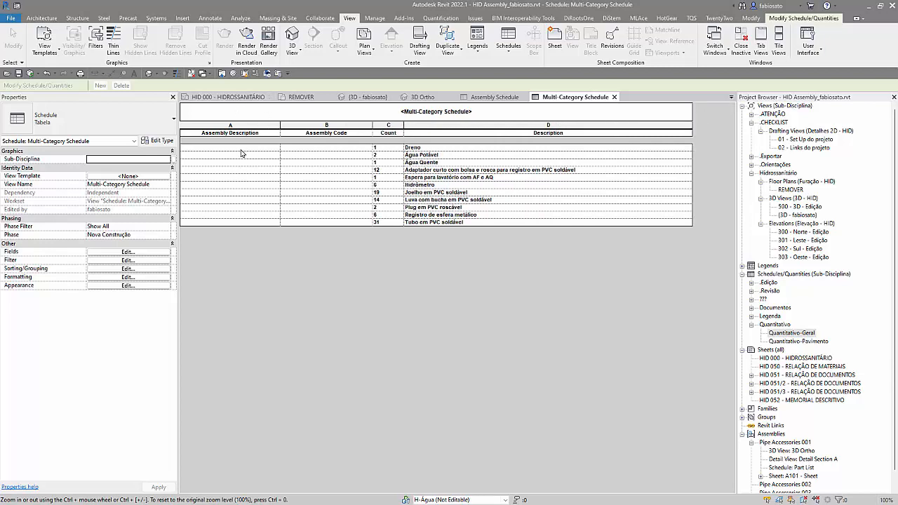
left_click(240, 148)
left_click(260, 192)
left_click(251, 216)
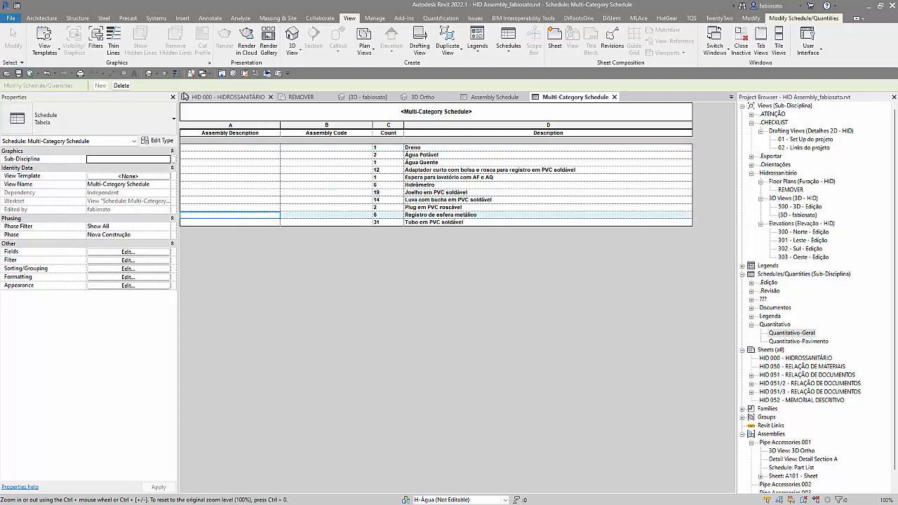
Step: Filter the multi-category schedule to elements whose Assembly Description has a value
left_click(122, 261)
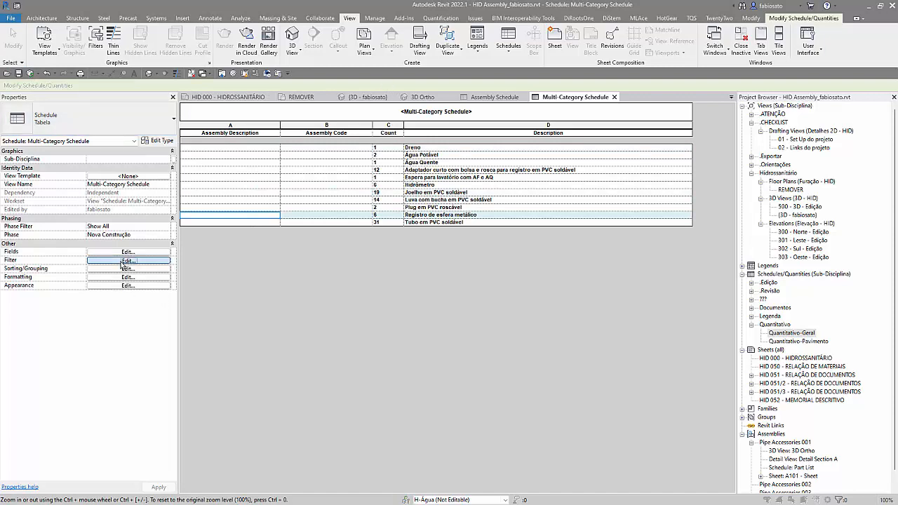
left_click(382, 177)
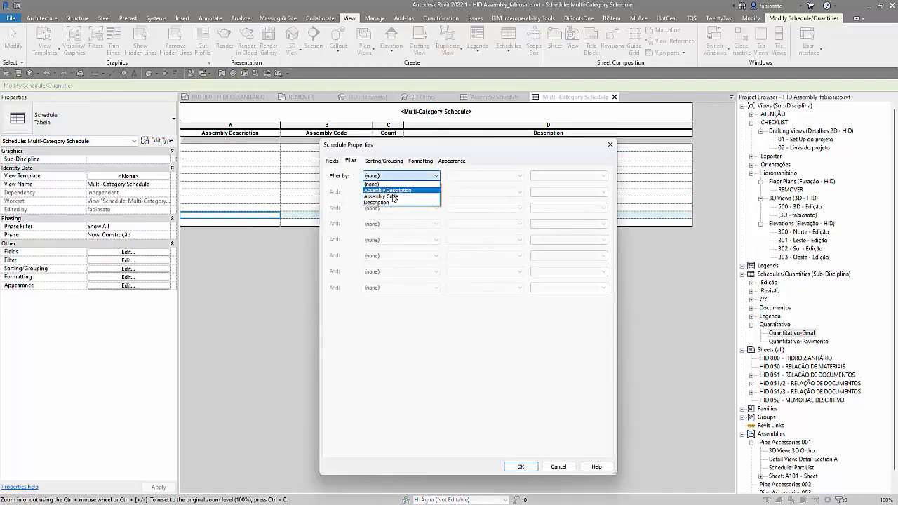
left_click(388, 190)
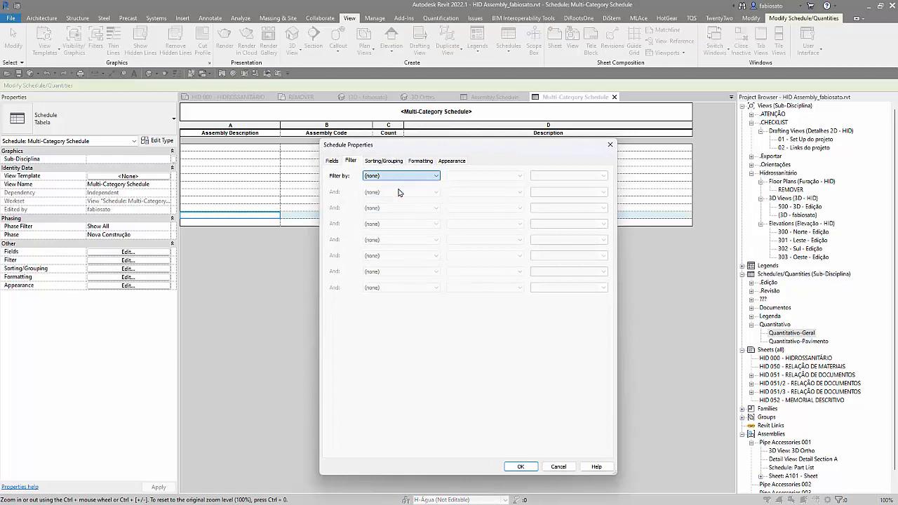
left_click(493, 176)
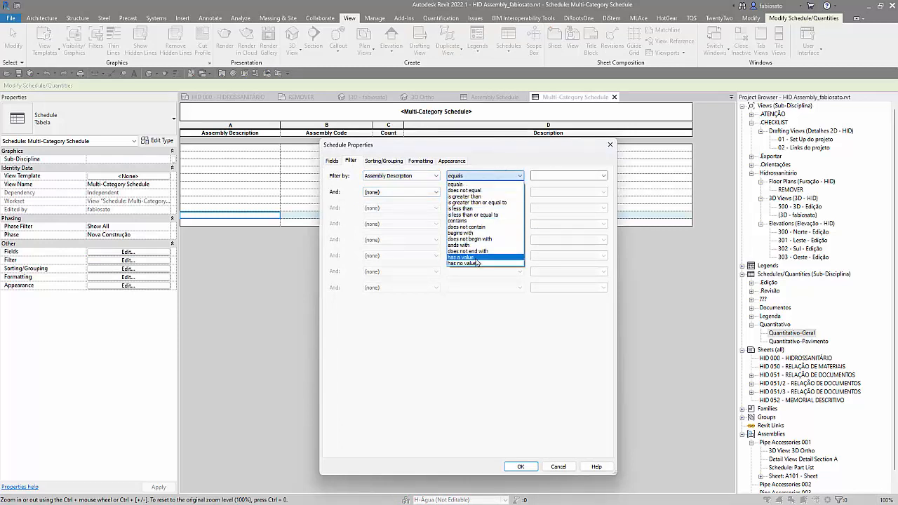
left_click(476, 258)
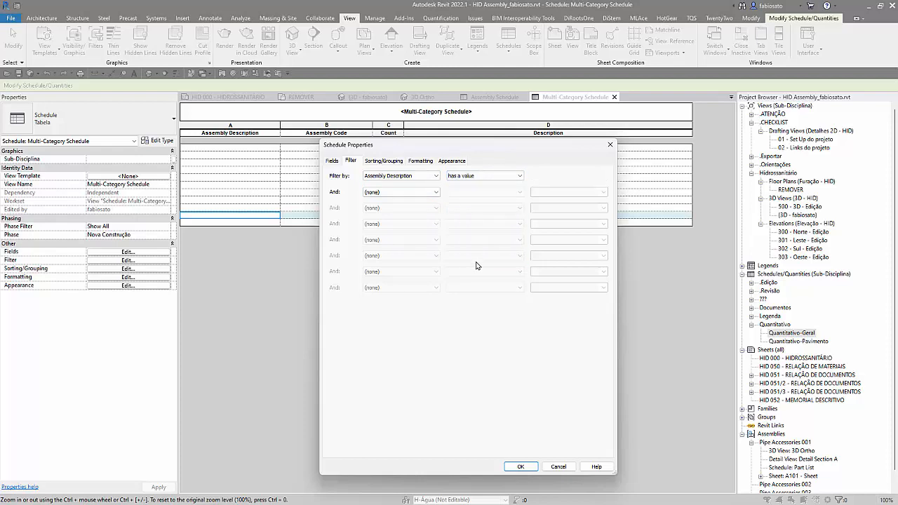
left_click(522, 466)
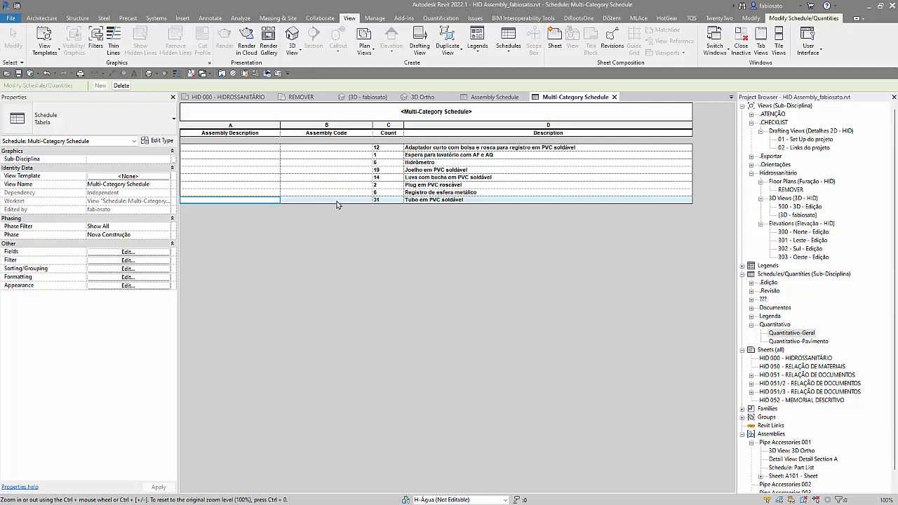
Step: Return to the Assembly Schedule and set the description of Pipe Accessories 002 to zxcxvc for the whole type
left_click(494, 97)
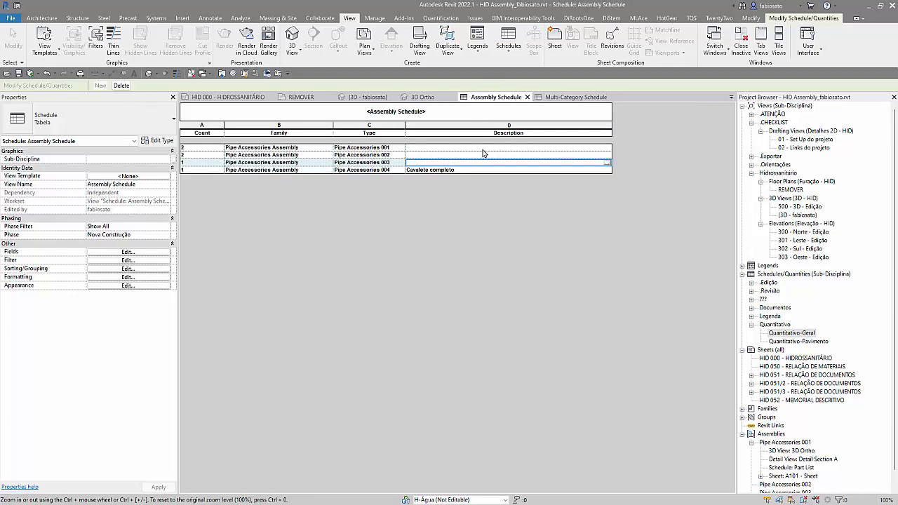
left_click(477, 154)
type("zxcxvc")
key("Return")
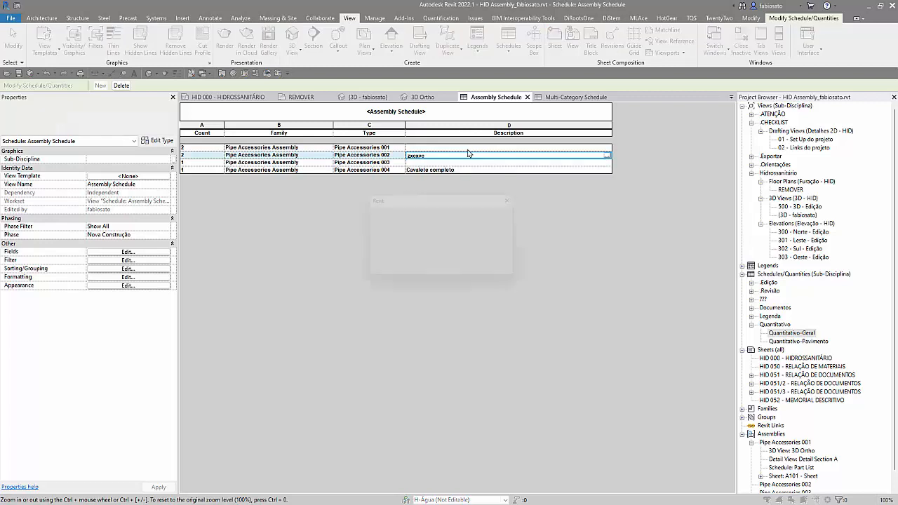
left_click(478, 275)
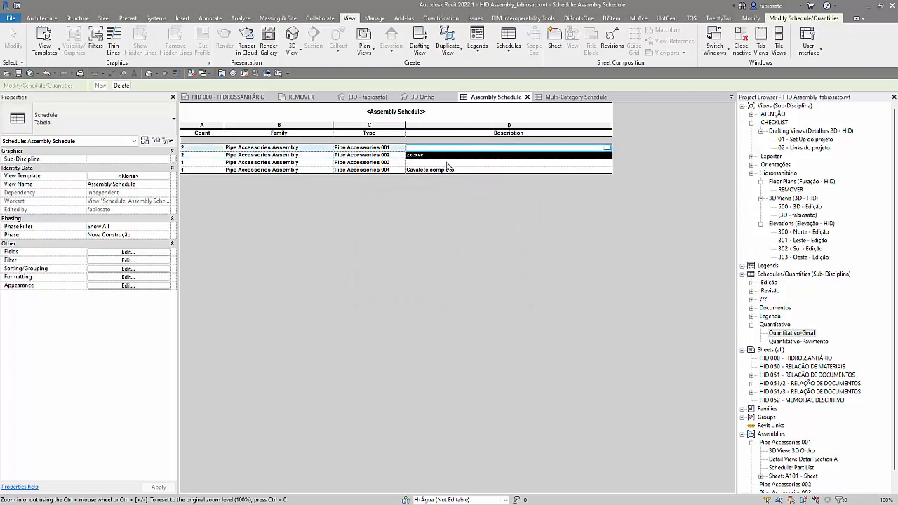
Step: Set the descriptions of Pipe Accessories 001 and Pipe Accessories 003 to xcvxcv, applying each to its whole type
type("xcvxcv")
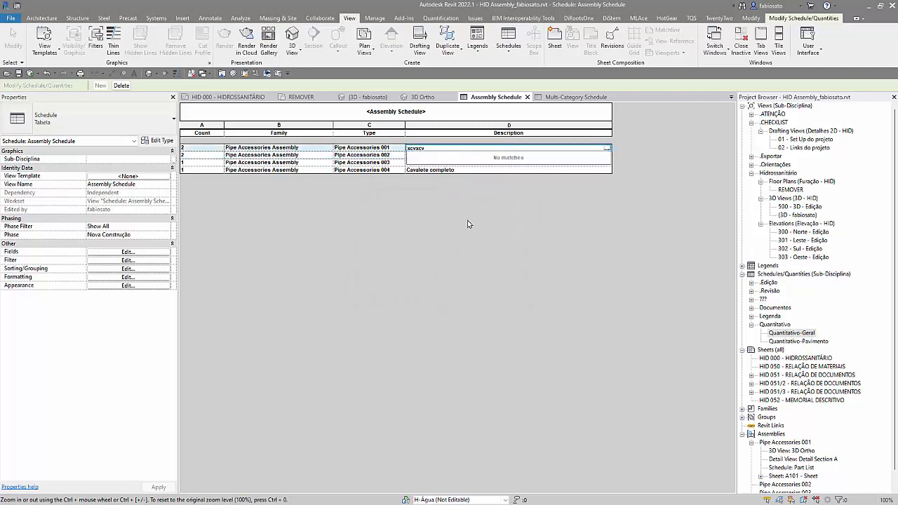
key("Return")
left_click(465, 272)
left_click(461, 162)
type("xcvxcv")
key("Return")
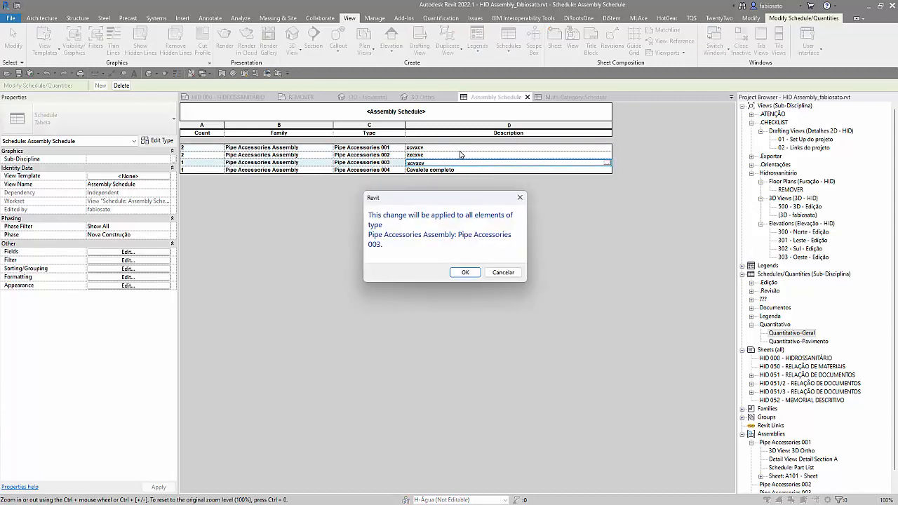
left_click(465, 273)
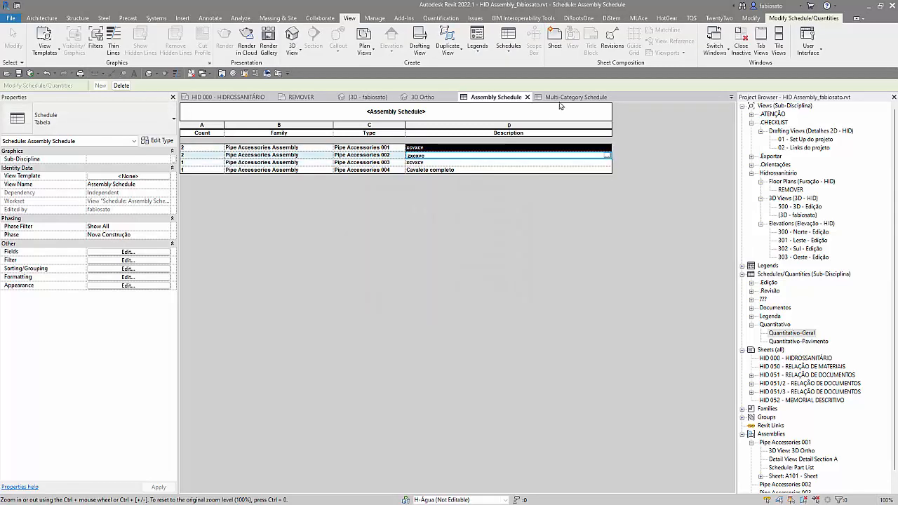
Step: Highlight the Joelho em PVC soldável elements from the multi-category schedule in the model and examine them in the REMOVER floor plan
left_click(561, 99)
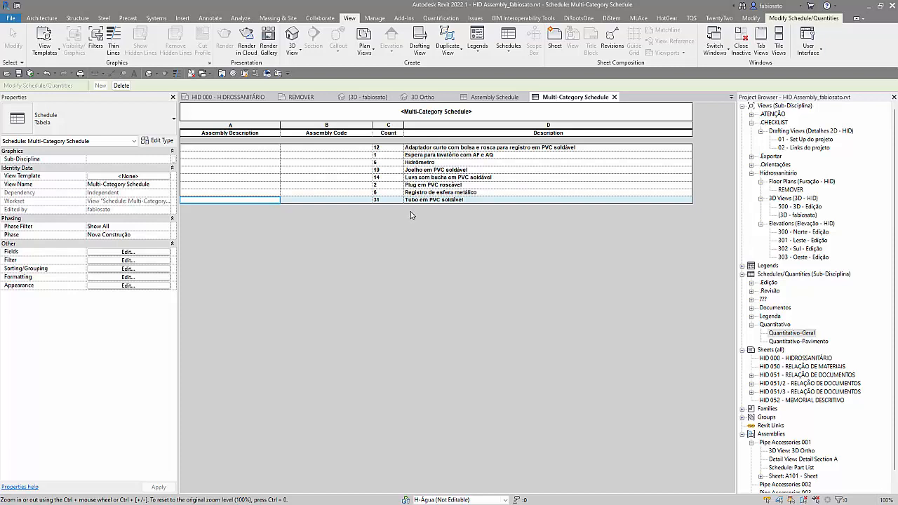
left_click(442, 171)
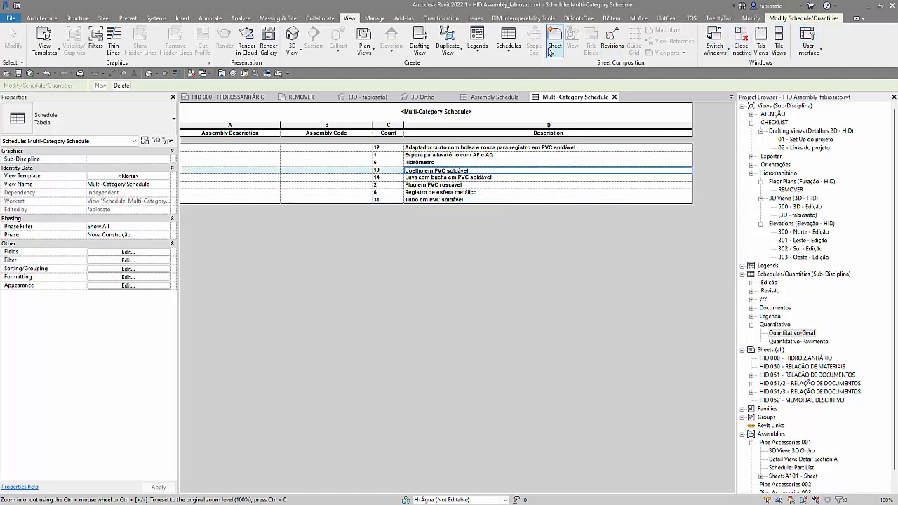
left_click(823, 20)
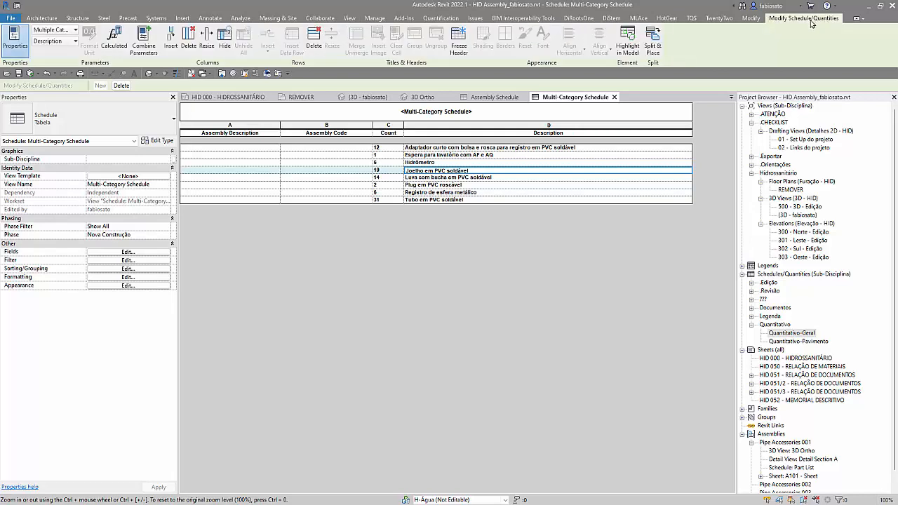
left_click(628, 39)
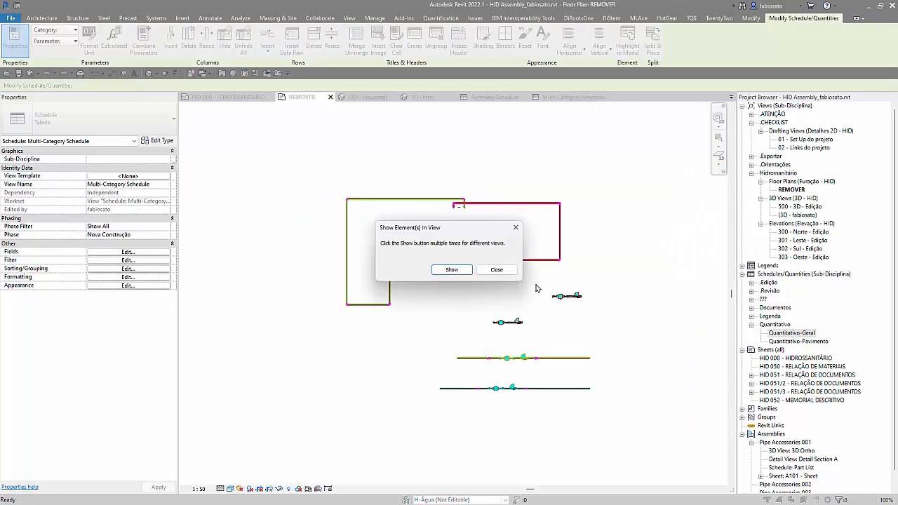
left_click(496, 271)
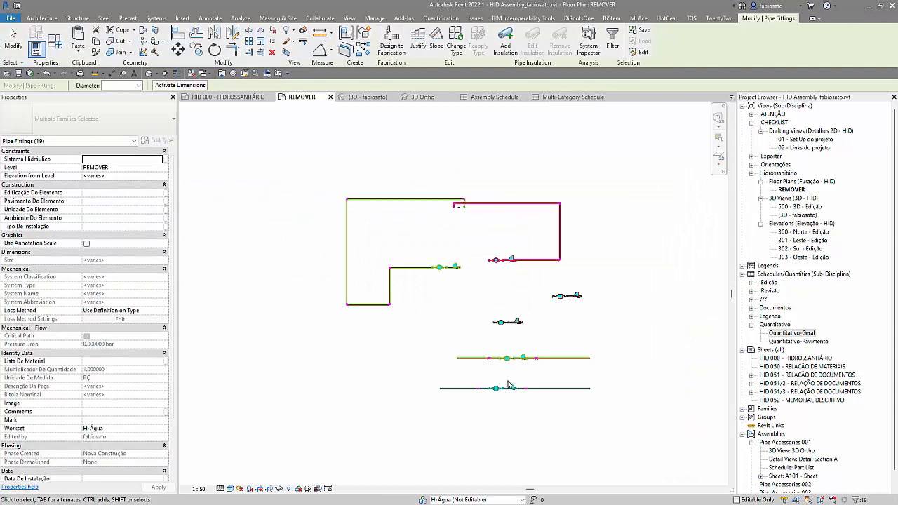
scroll(568, 422, "up", 5)
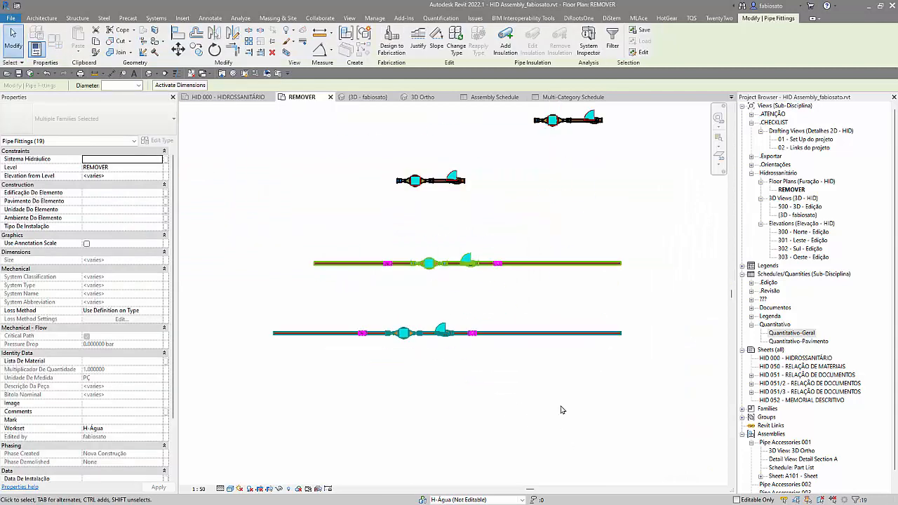
scroll(548, 434, "down", 2)
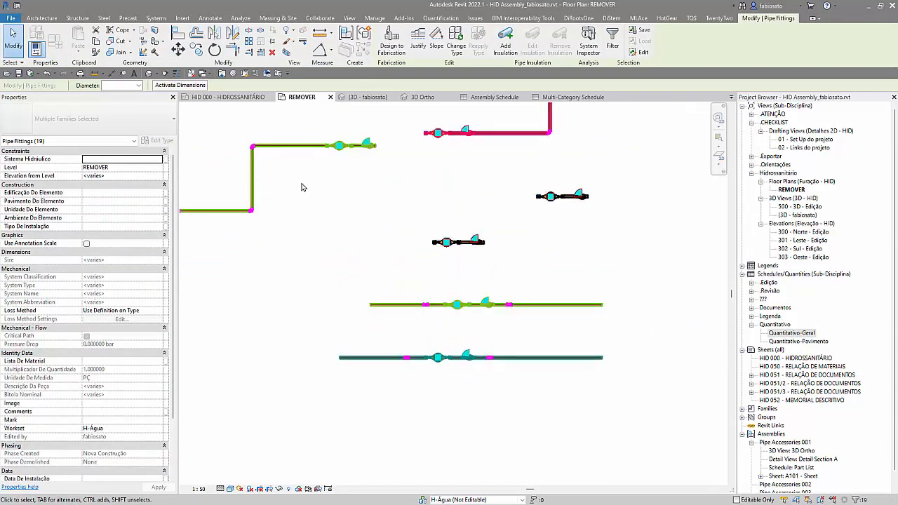
scroll(360, 272, "down", 1)
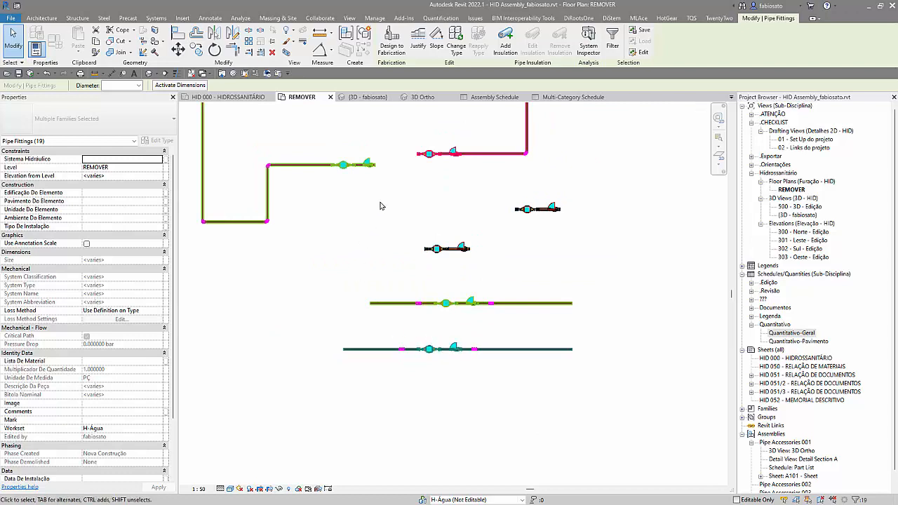
Step: In the general 3D view, inspect the properties of the upper elbow on the teal pipe run, including its Assembly Name
left_click(367, 97)
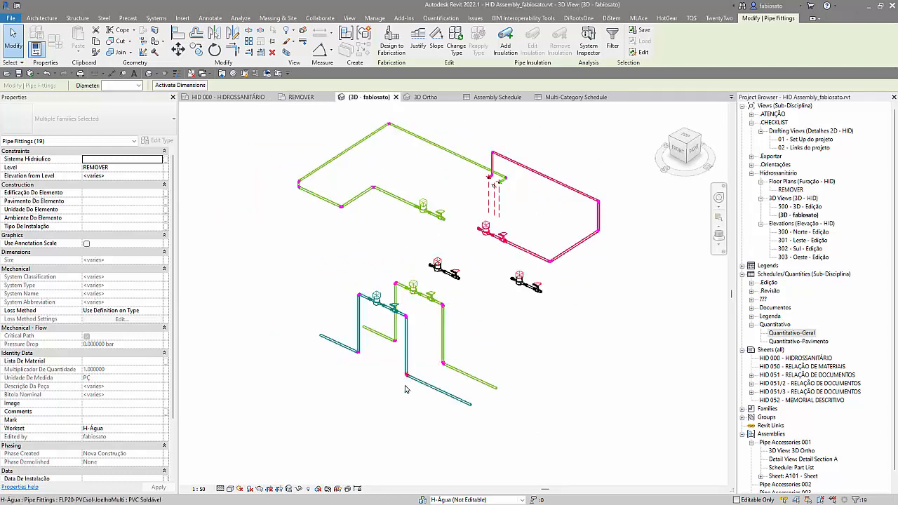
left_click(319, 272)
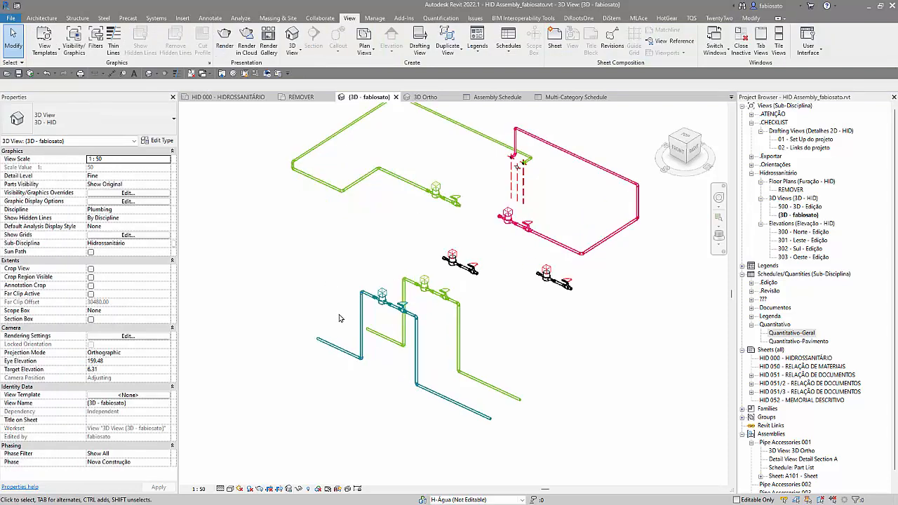
scroll(340, 309, "up", 3)
key("Tab")
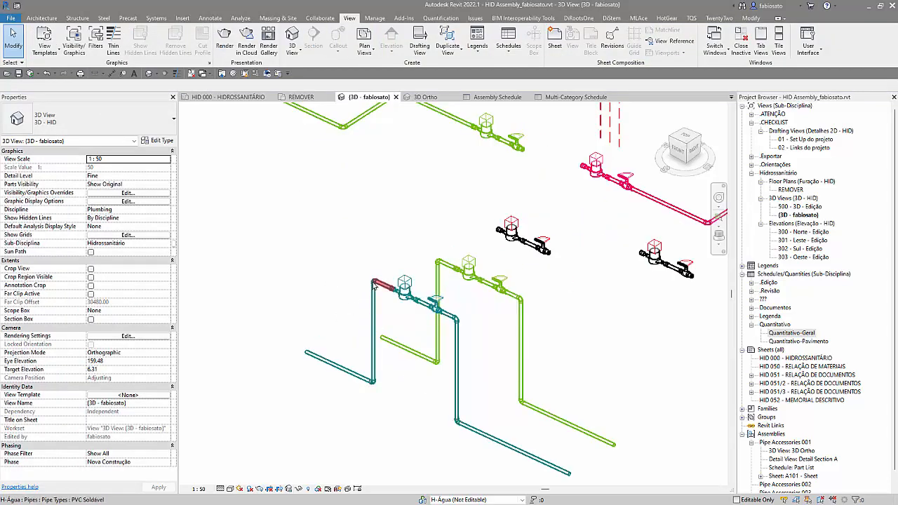
left_click(357, 276)
key("Tab")
key("Tab")
key("Tab")
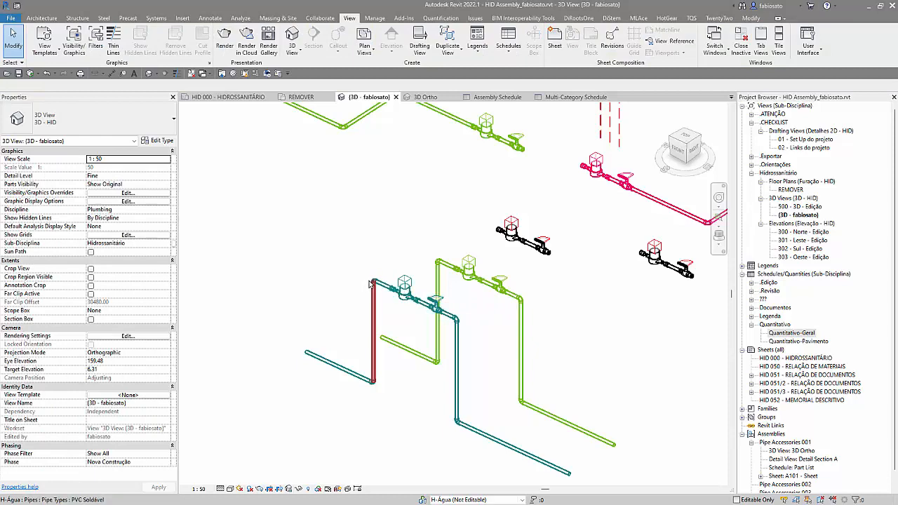
scroll(373, 284, "up", 2)
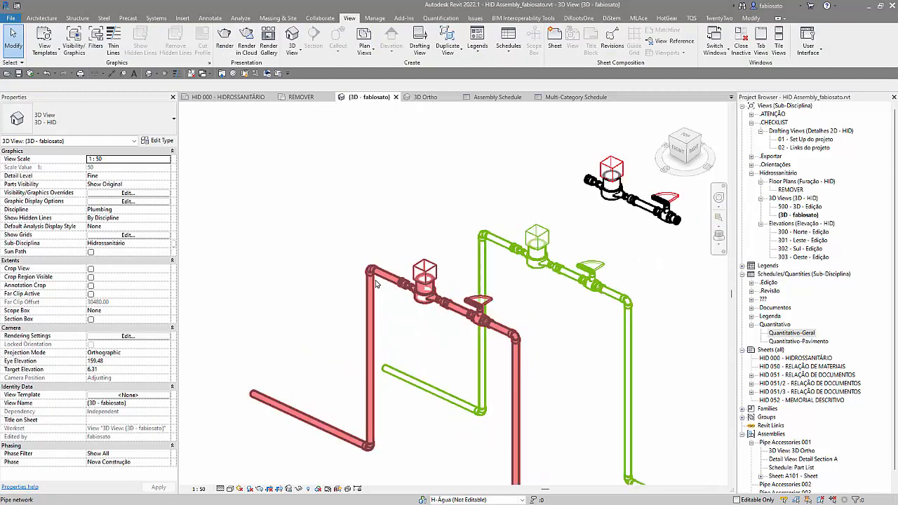
left_click(373, 274)
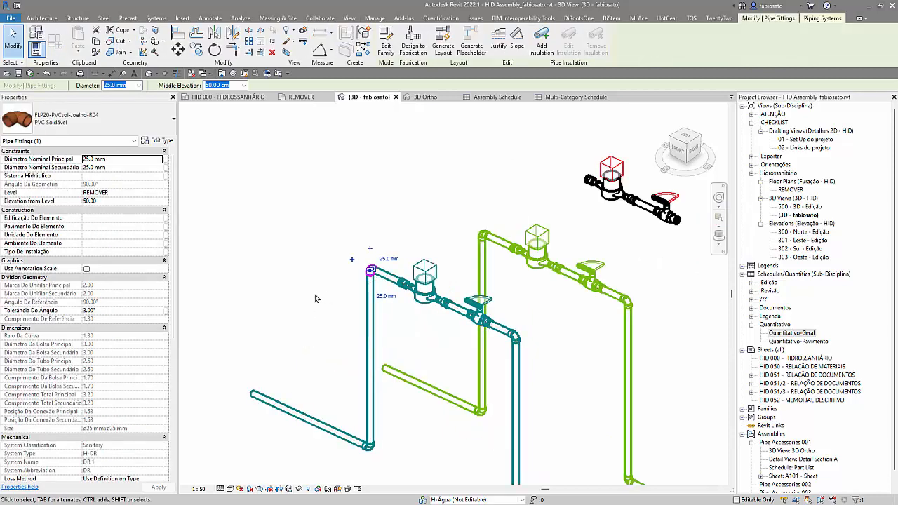
scroll(146, 397, "down", 8)
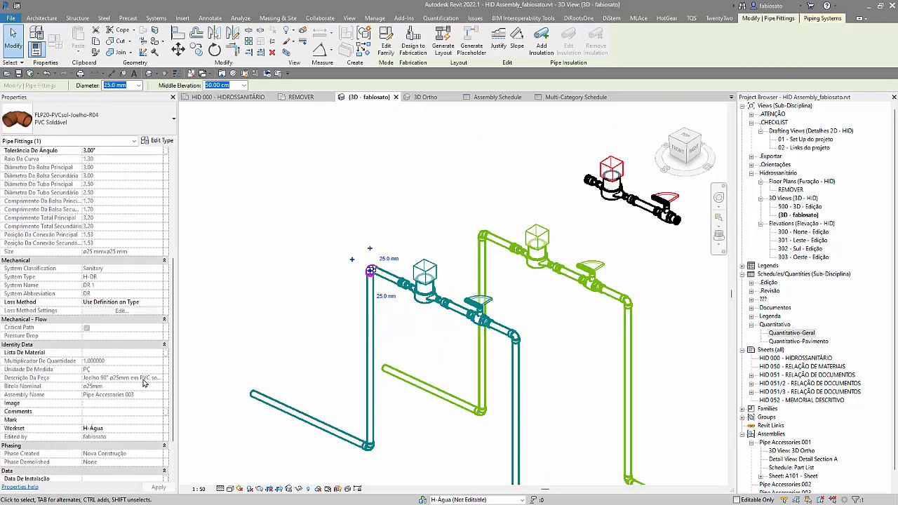
left_click(257, 284)
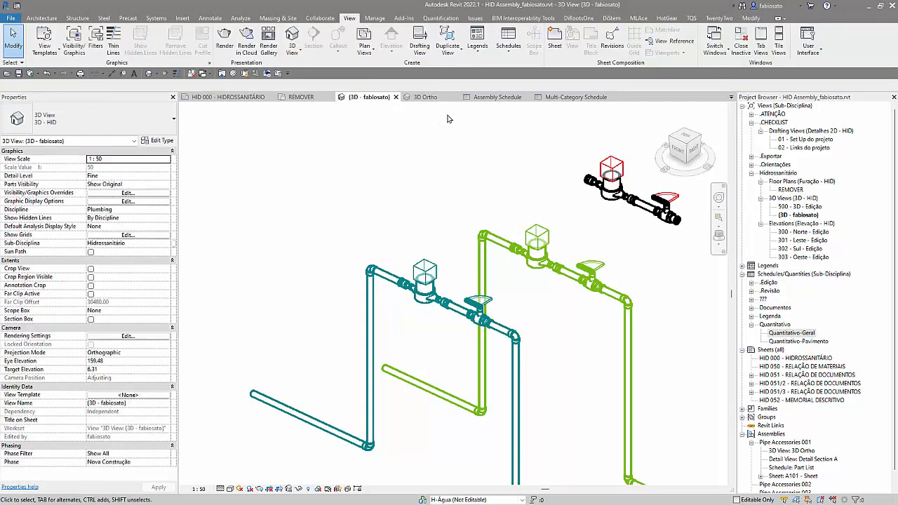
Step: Close the multi-category schedule and create a new schedule for the Pipe Fittings category
left_click(558, 97)
left_click(614, 97)
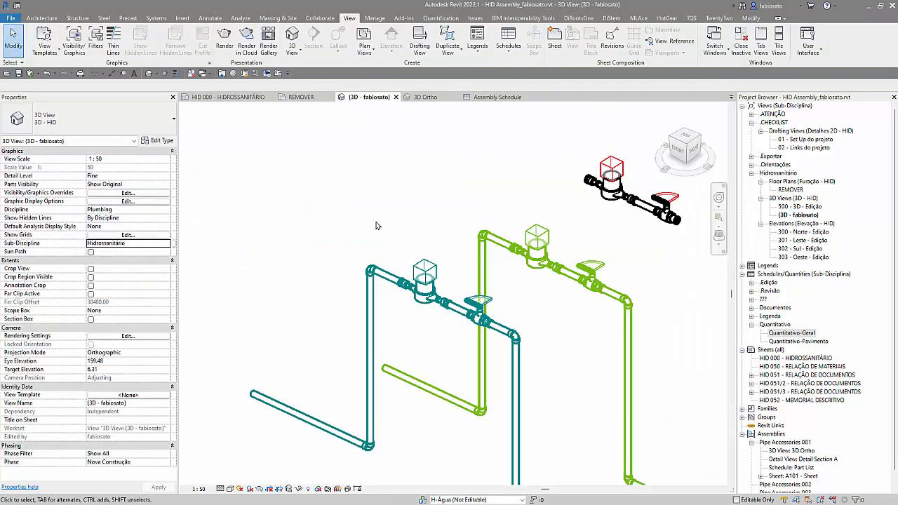
left_click(509, 47)
left_click(531, 69)
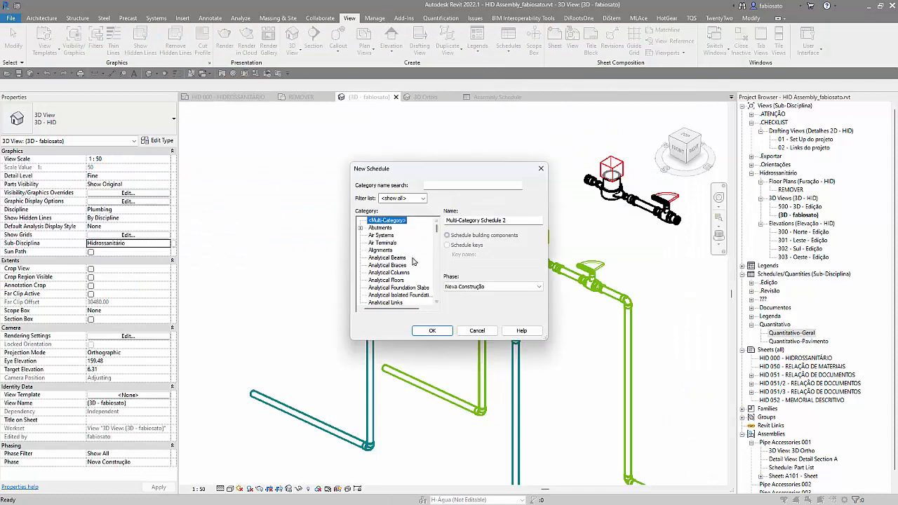
scroll(407, 295, "down", 4)
scroll(406, 295, "down", 6)
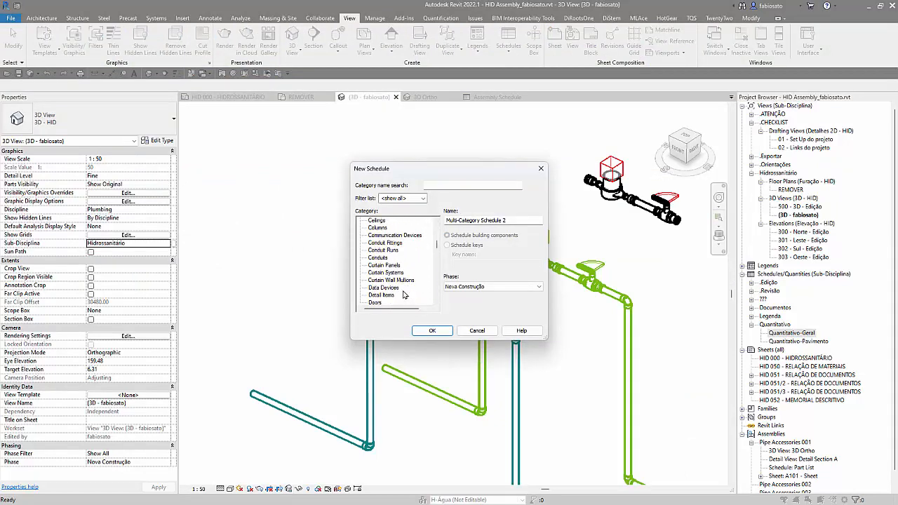
type("pi")
scroll(404, 294, "down", 4)
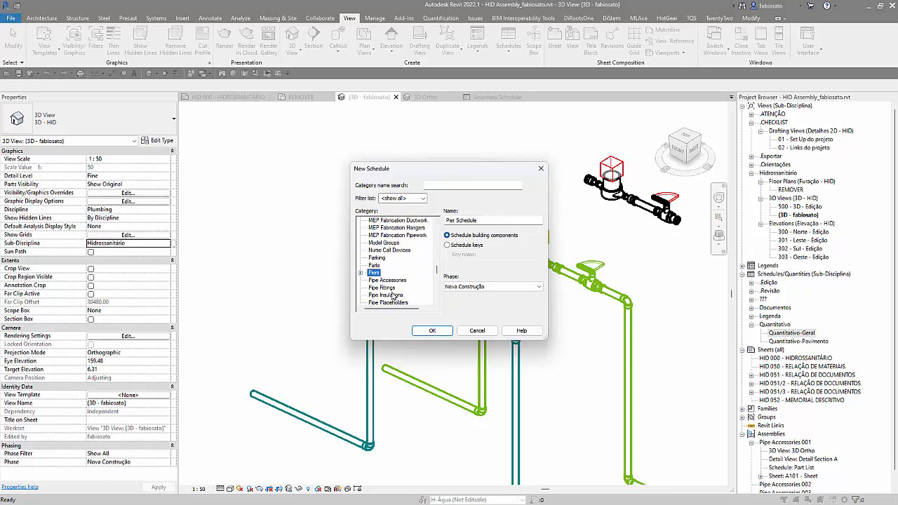
left_click(383, 288)
left_click(432, 331)
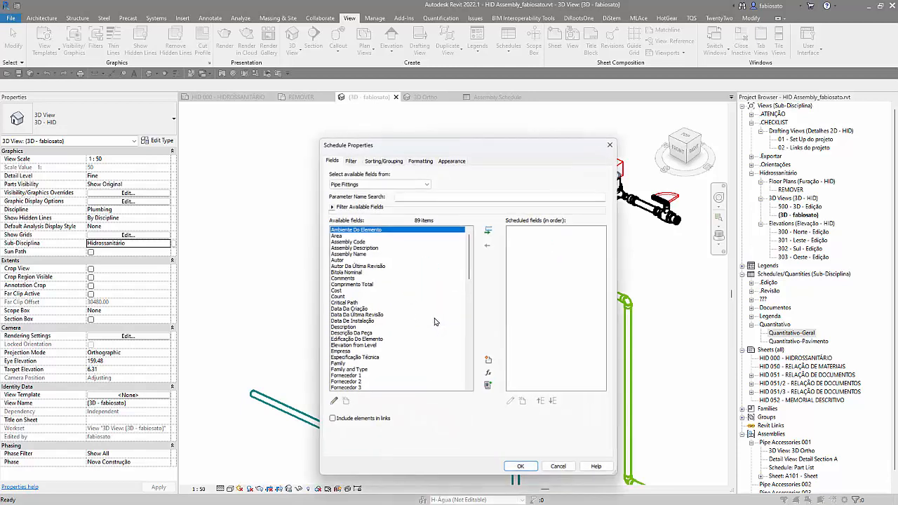
Step: Add the fields Assembly Name, Assembly Description, Count and Description to the pipe fitting schedule
double_click(362, 254)
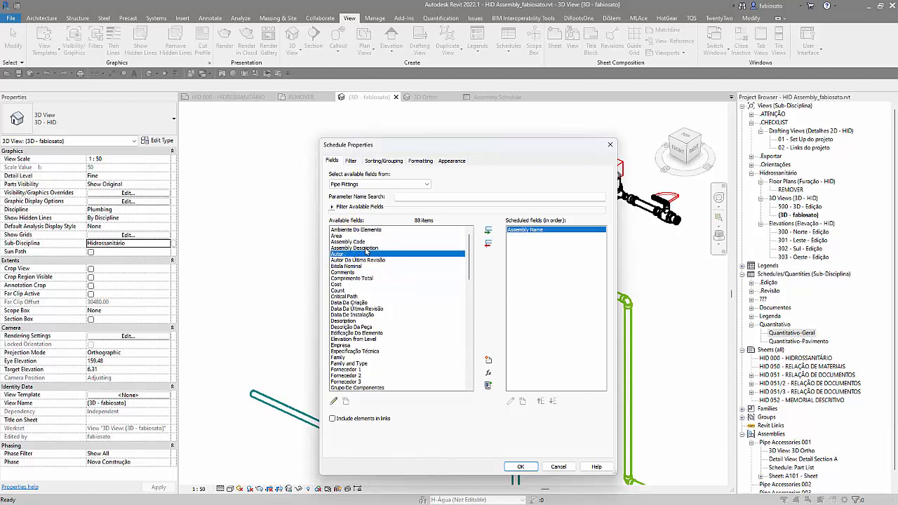
double_click(365, 248)
double_click(342, 285)
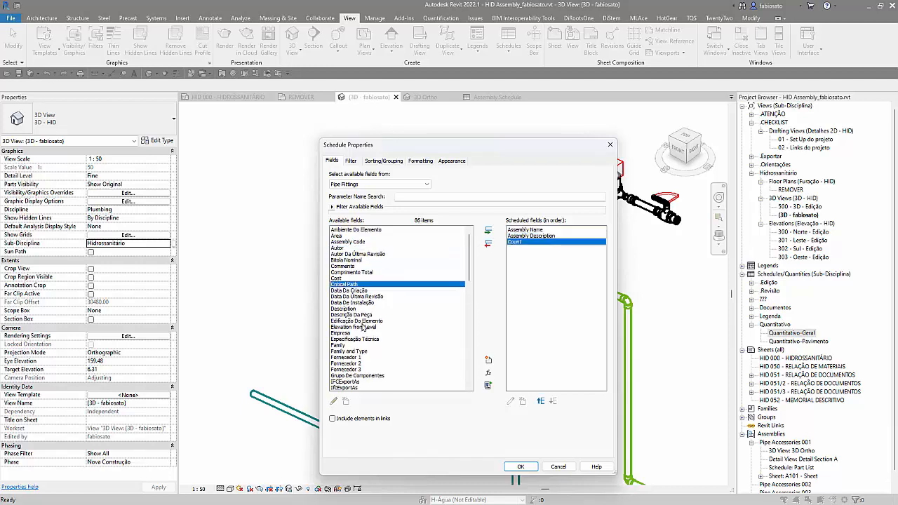
scroll(351, 337, "down", 3)
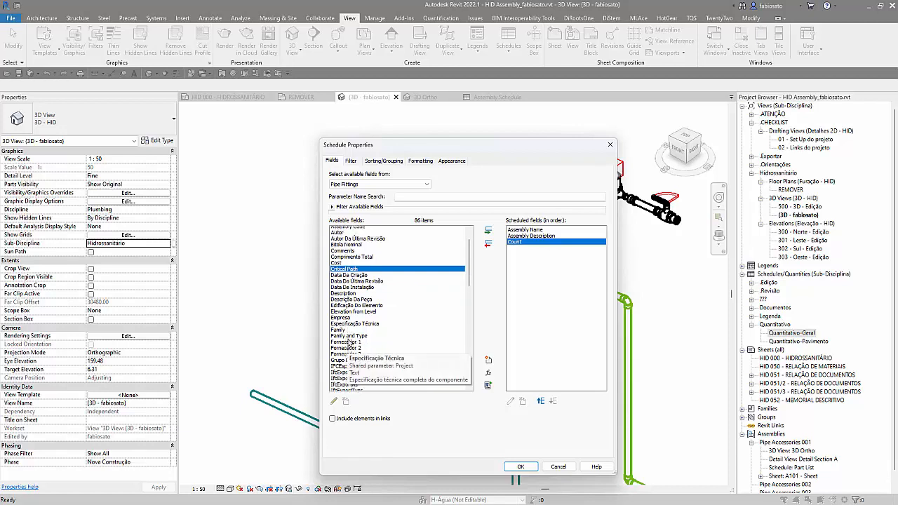
left_click(345, 255)
double_click(346, 254)
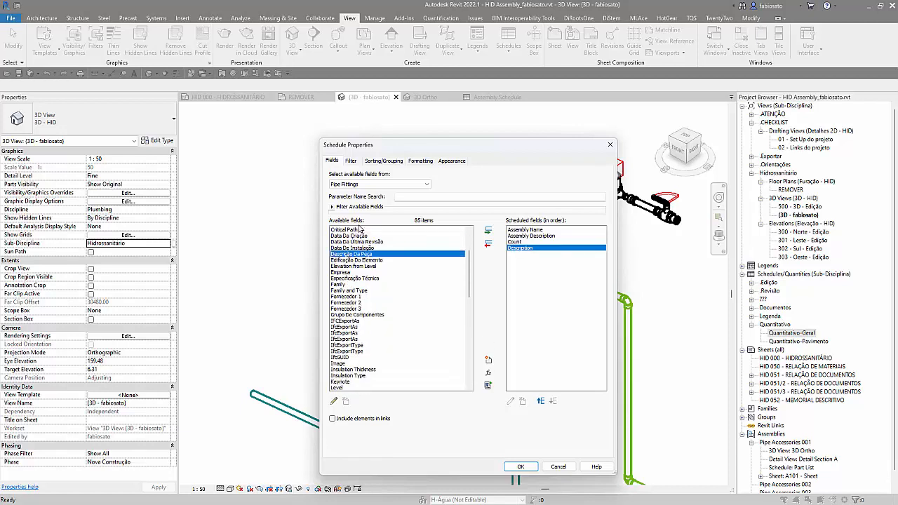
Step: Sort the pipe fitting schedule by Assembly Name, Assembly Description and Description, without itemizing every instance
left_click(383, 161)
left_click(397, 176)
left_click(398, 189)
left_click(397, 204)
left_click(404, 215)
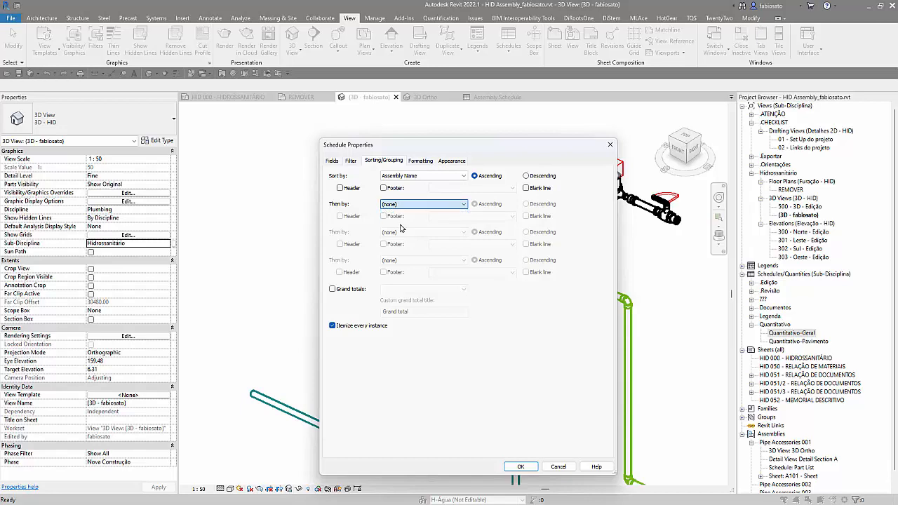
left_click(333, 326)
left_click(402, 251)
left_click(520, 467)
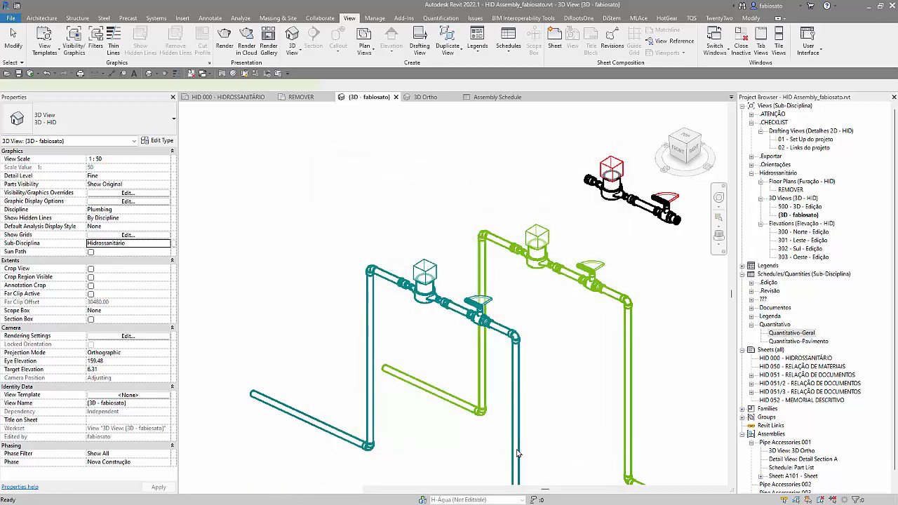
Step: Widen the pipe fitting schedule's columns to fit the assembly names, headings and descriptions
left_click_drag(360, 131, 561, 132)
left_click_drag(315, 127, 342, 126)
left_click_drag(273, 125, 346, 126)
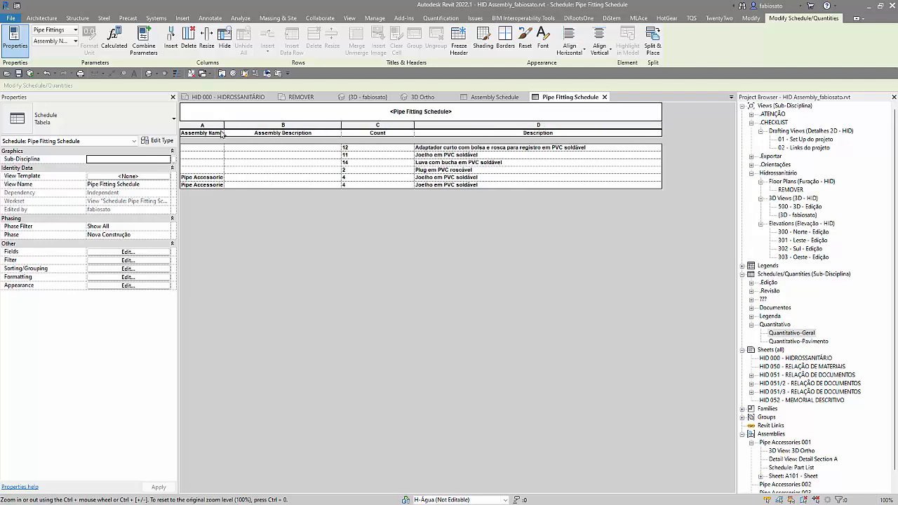
left_click_drag(224, 128, 270, 127)
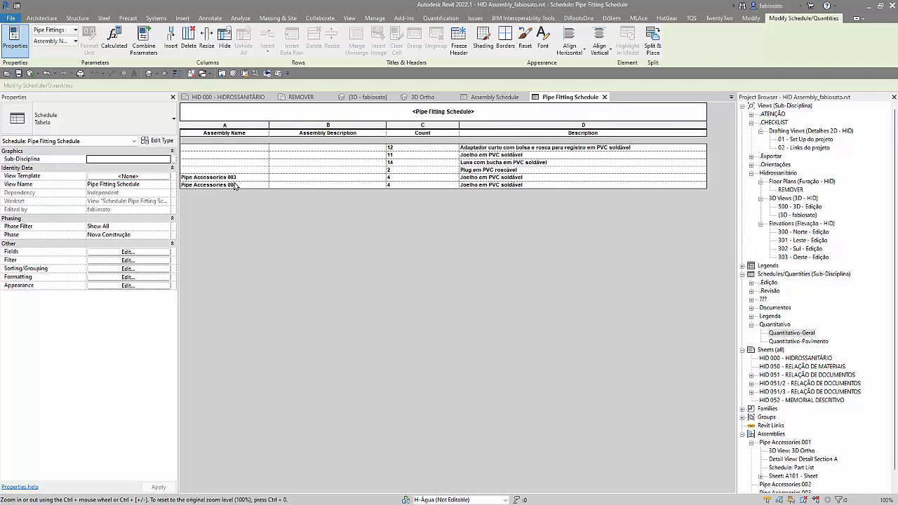
Step: Filter the pipe fitting schedule to elements whose Assembly Name has a value
left_click(140, 261)
left_click(384, 176)
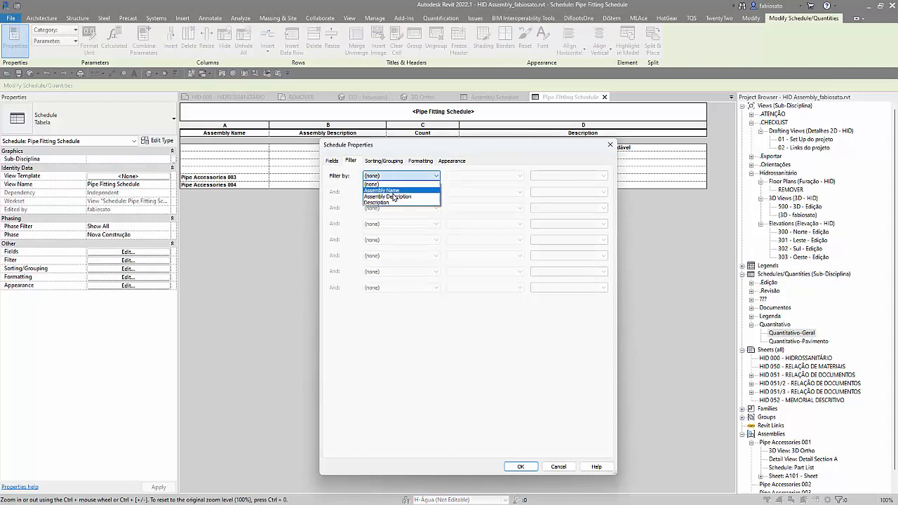
left_click(396, 191)
left_click(484, 176)
left_click(476, 258)
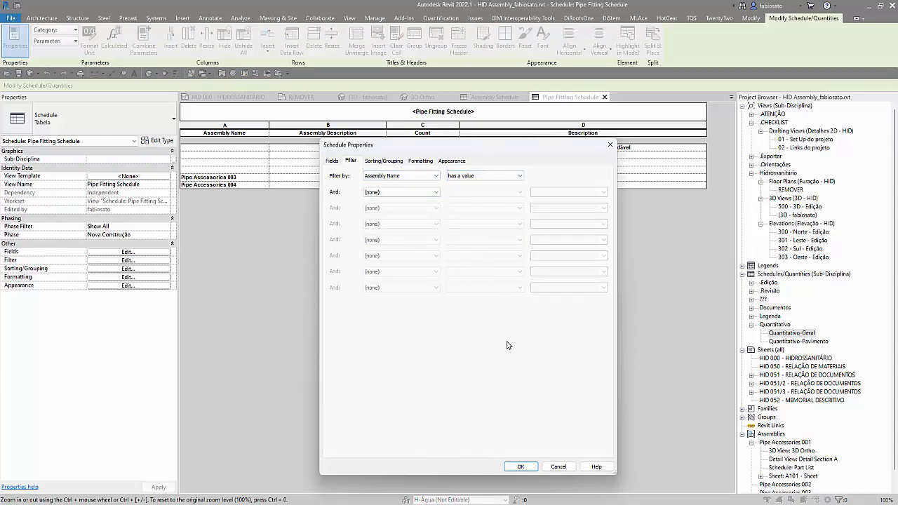
left_click(522, 466)
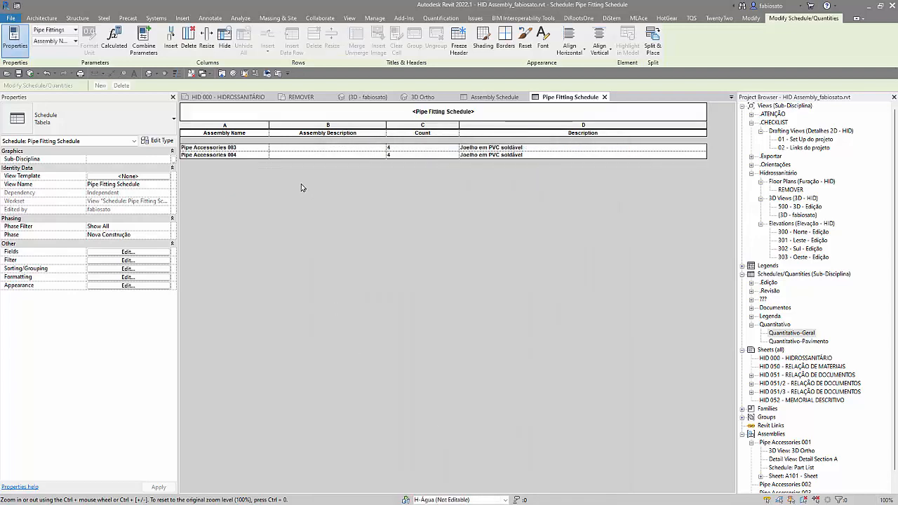
Step: Change the pipe fitting schedule's Assembly Name filter to has no value, and return to the Assembly Schedule
left_click(127, 260)
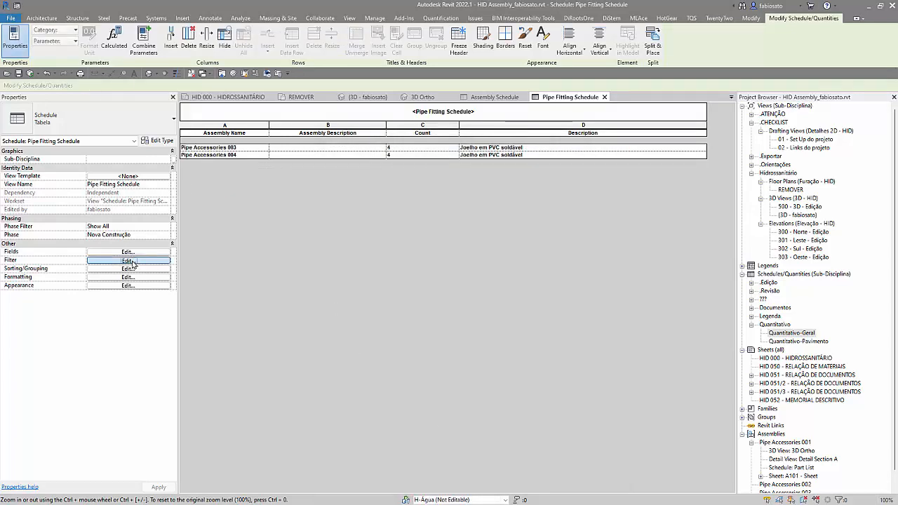
left_click(474, 177)
left_click(475, 268)
left_click(521, 467)
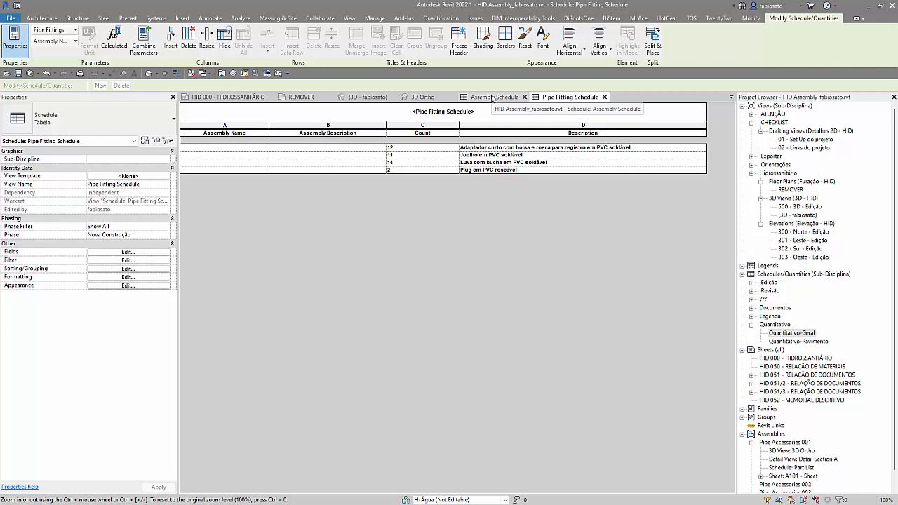
left_click(492, 98)
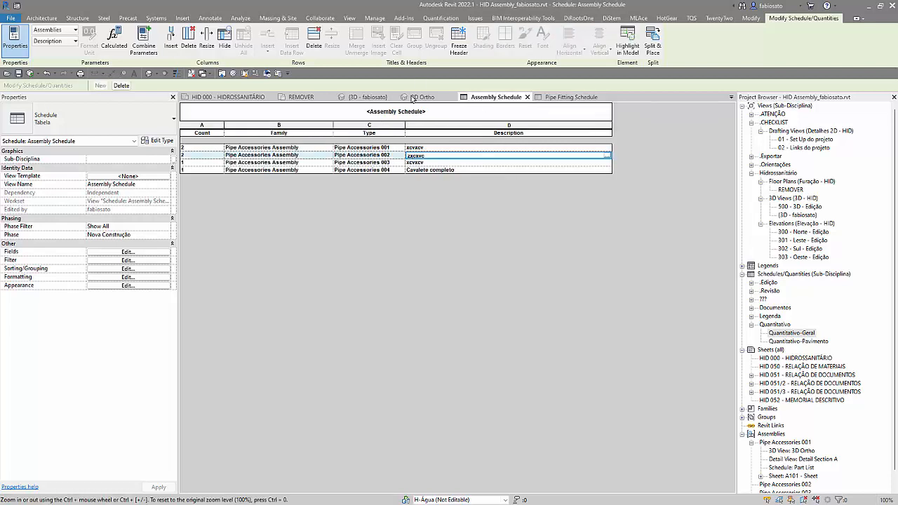
Step: Highlight the Joelho em PVC soldável fittings from the pipe fitting schedule in the 3D model view, and return to the schedule
left_click(565, 98)
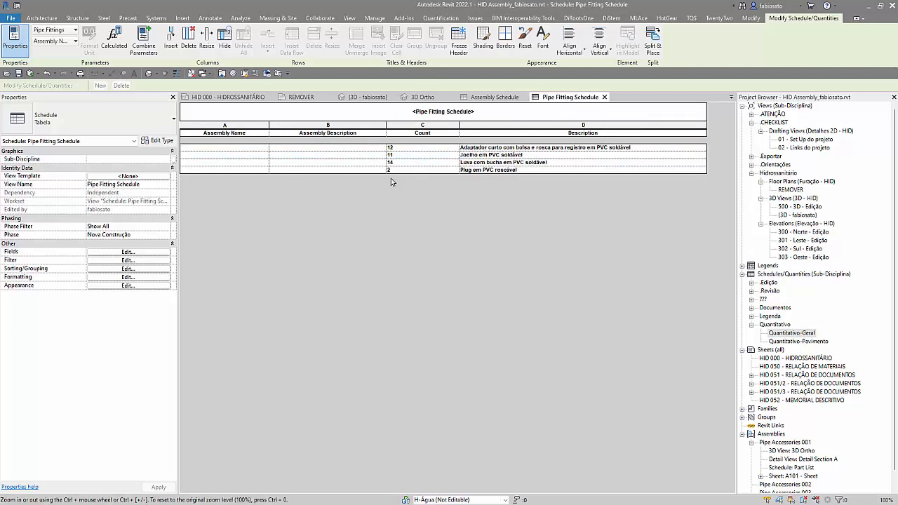
left_click(437, 156)
left_click(627, 39)
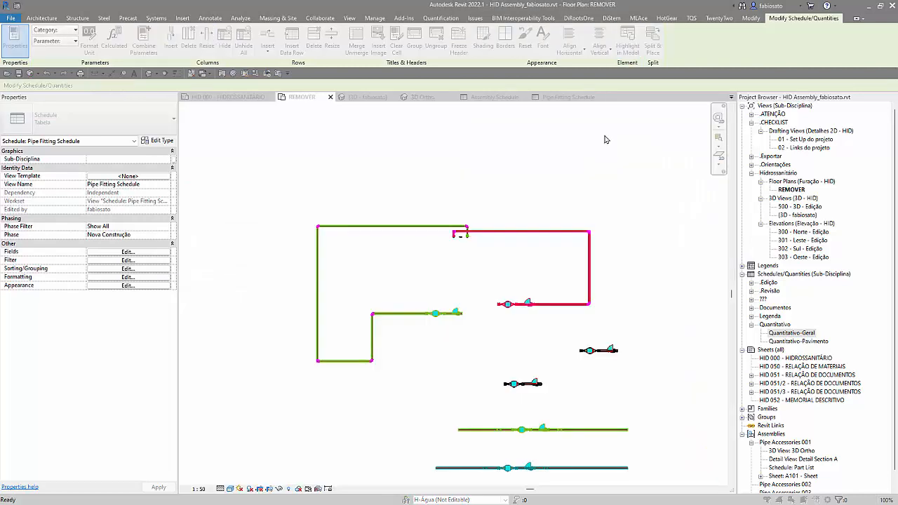
left_click(452, 270)
left_click(497, 270)
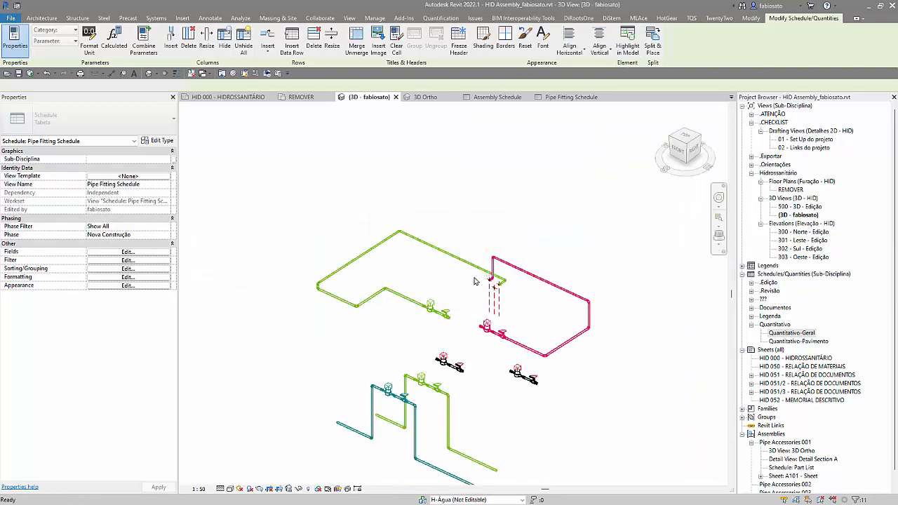
scroll(393, 439, "up", 2)
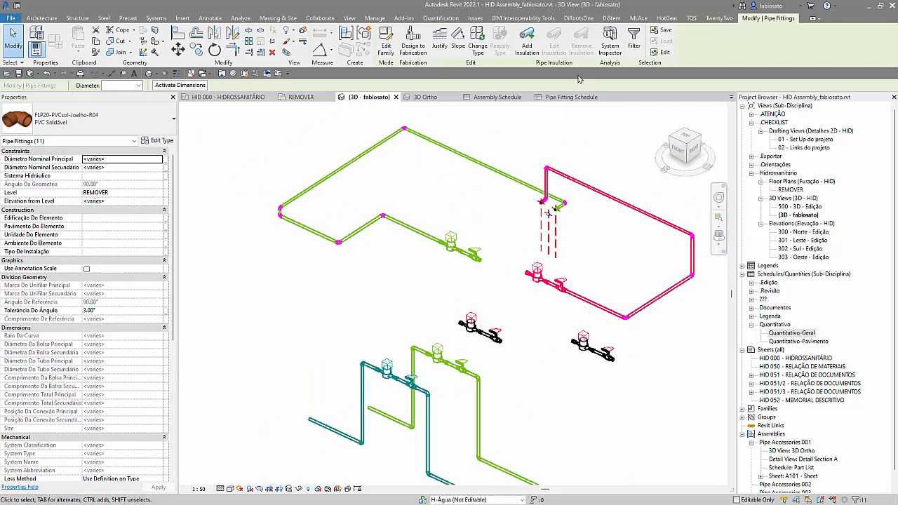
left_click(572, 97)
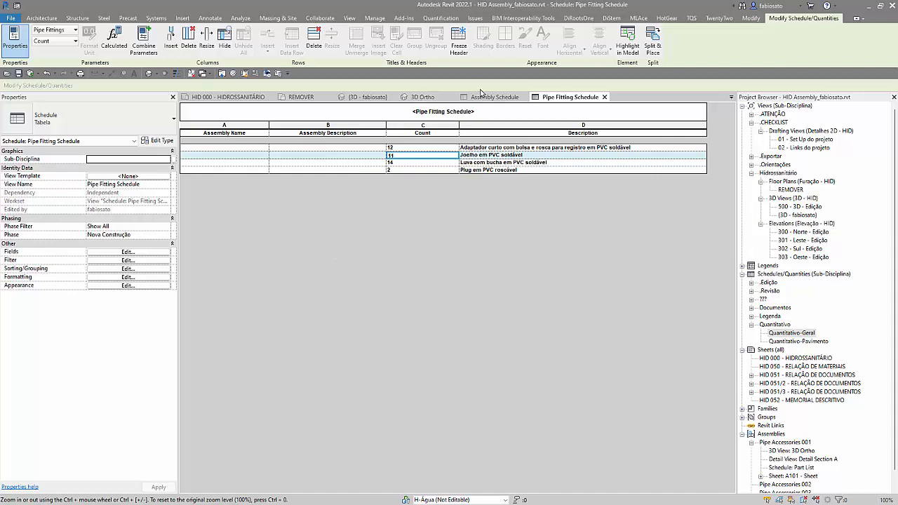
Step: Add the Naming Category field to the Assembly Schedule and widen its column to fit the category names
left_click(481, 96)
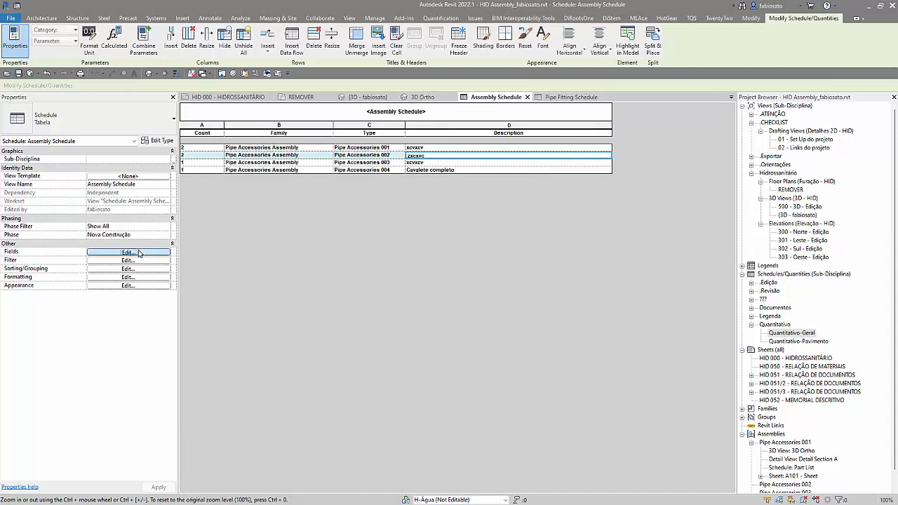
left_click(128, 252)
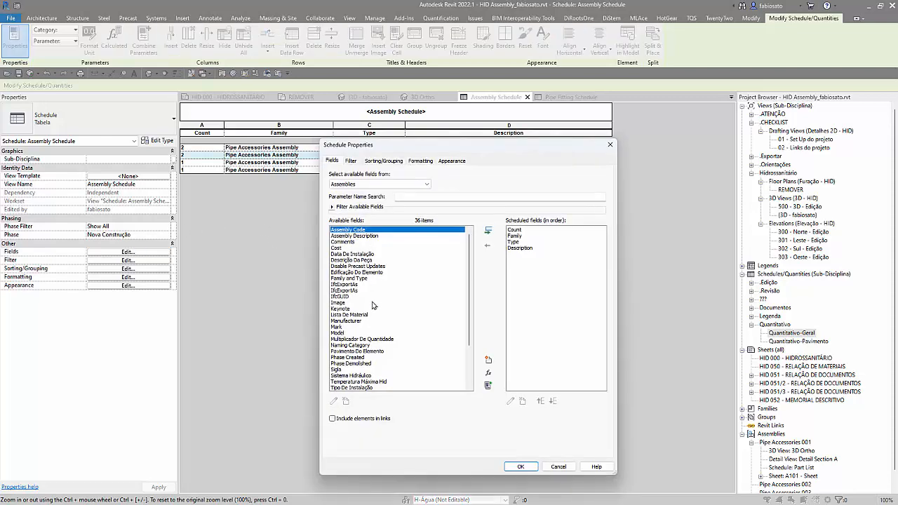
scroll(369, 294, "down", 1)
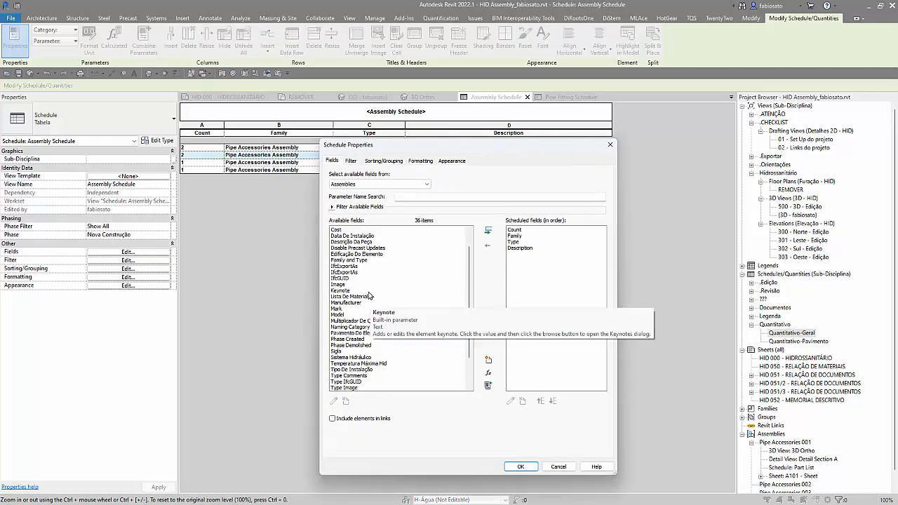
scroll(368, 292, "down", 2)
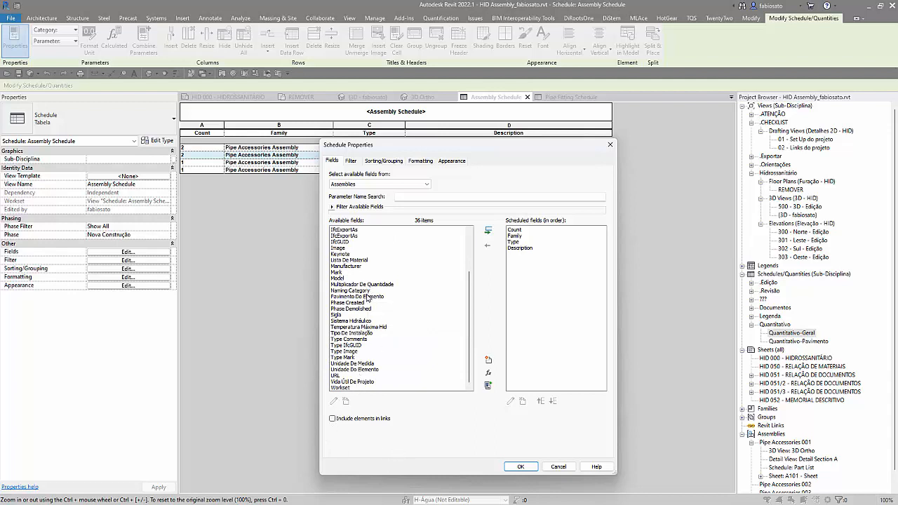
left_click(366, 291)
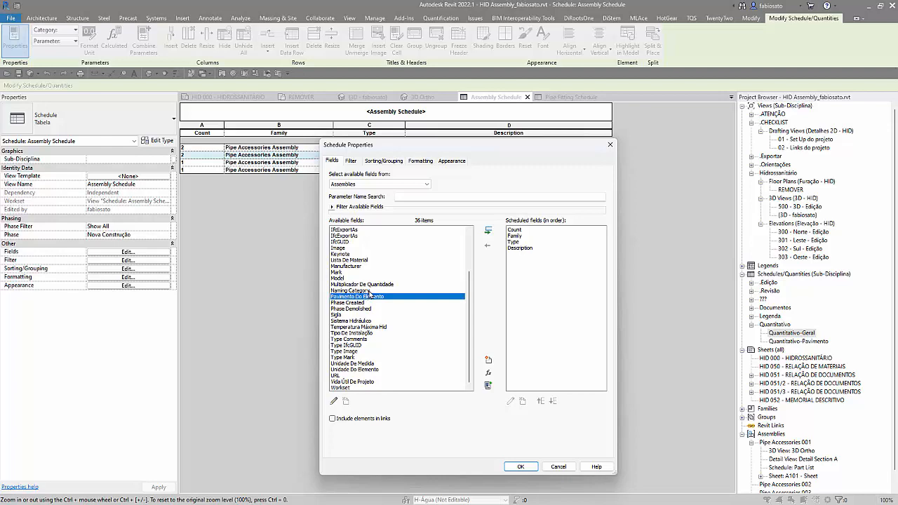
left_click(489, 233)
left_click(521, 467)
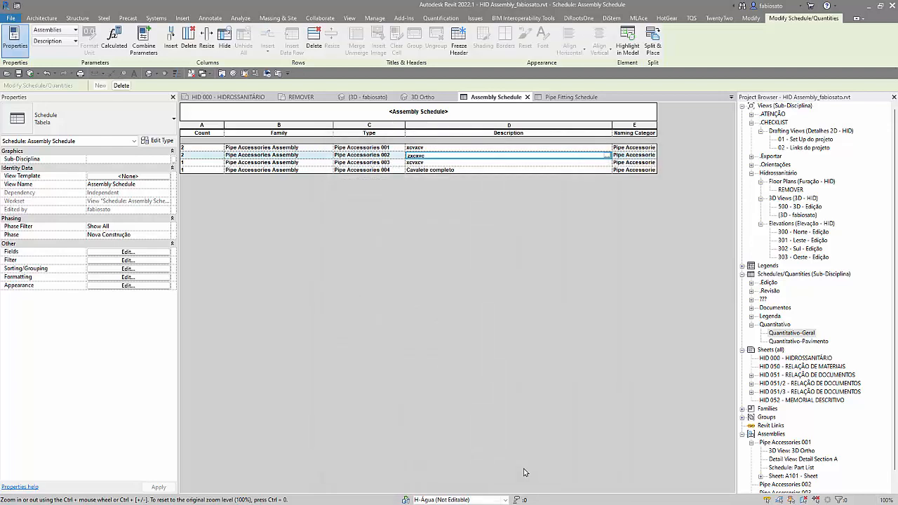
left_click_drag(657, 126, 710, 122)
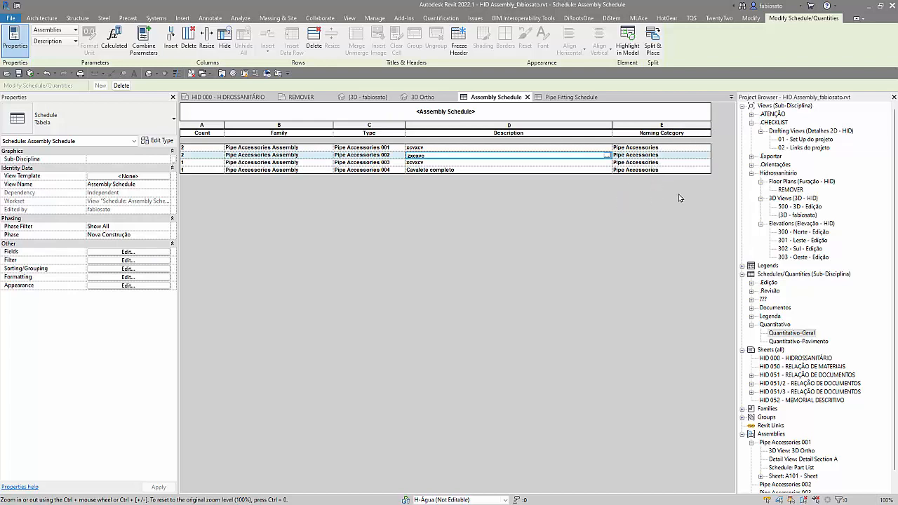
Step: Examine the Naming Category options available for assemblies Pipe Accessories 002, 004 and 003 in the Assembly Schedule
left_click(704, 156)
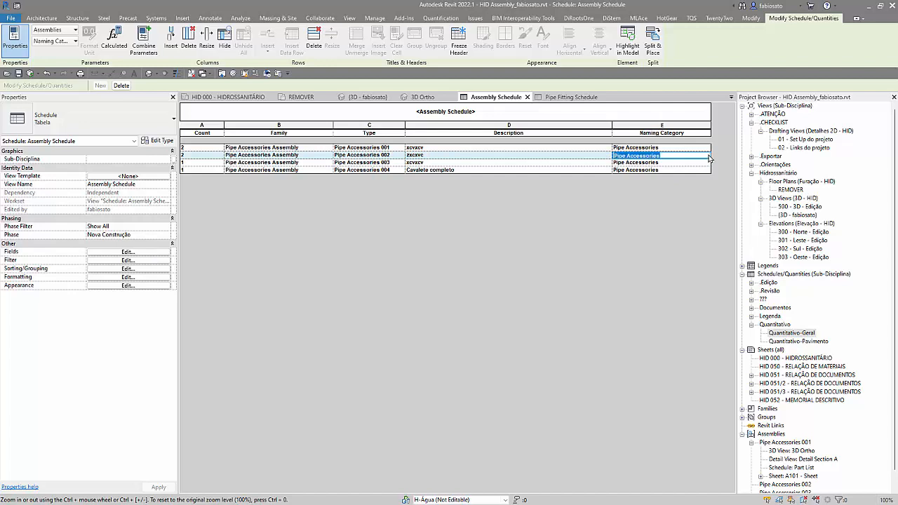
left_click(708, 156)
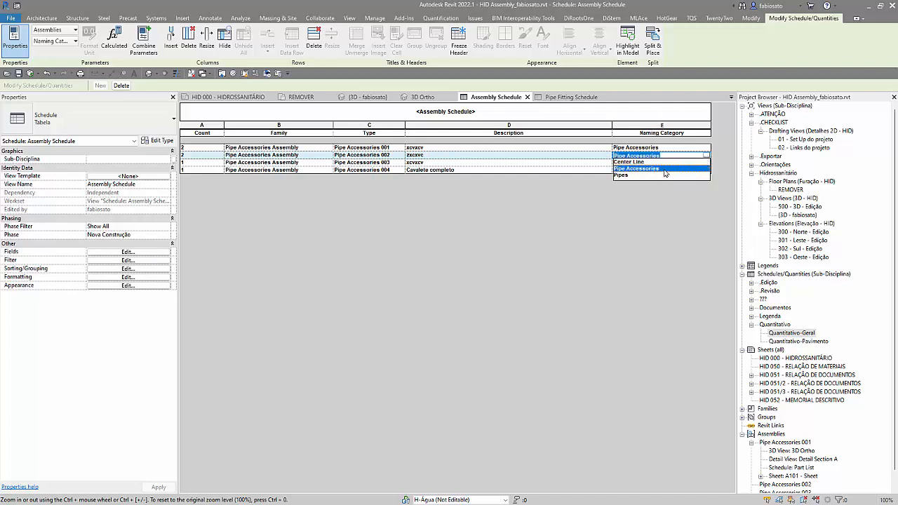
left_click(648, 221)
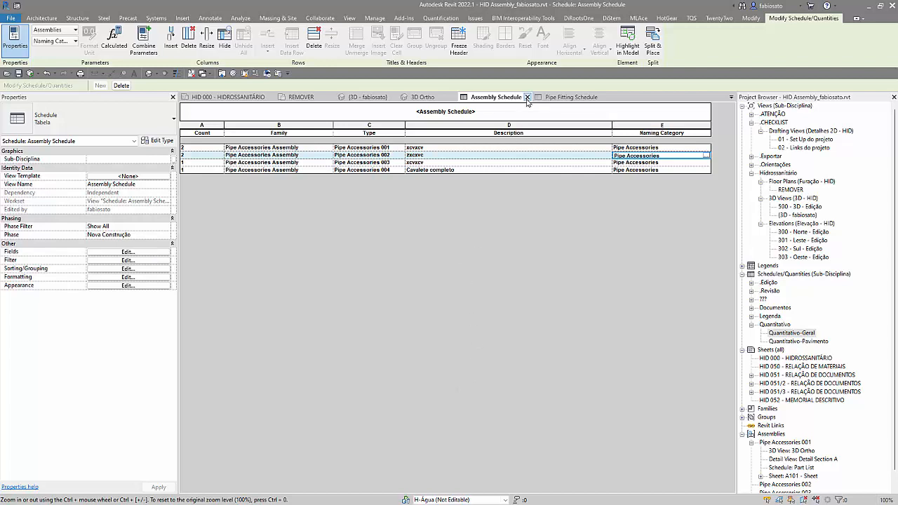
left_click(706, 155)
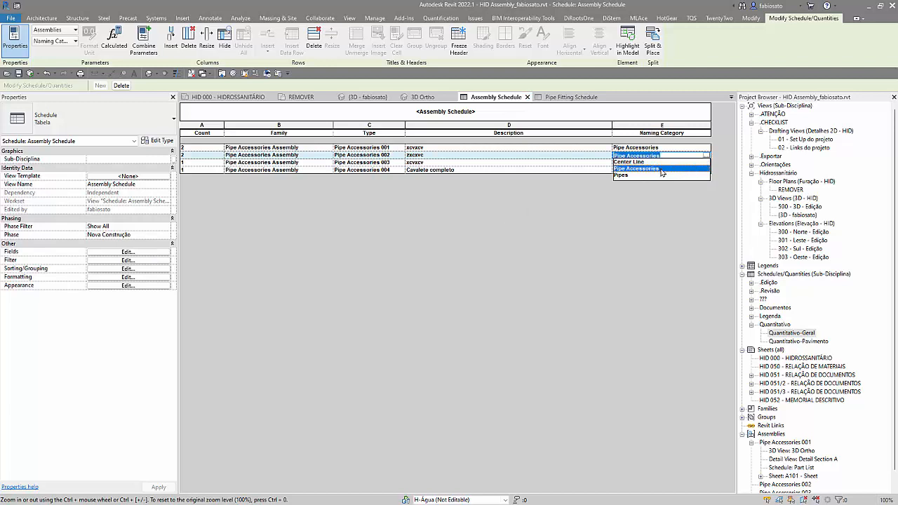
left_click(596, 171)
left_click(708, 171)
left_click(707, 171)
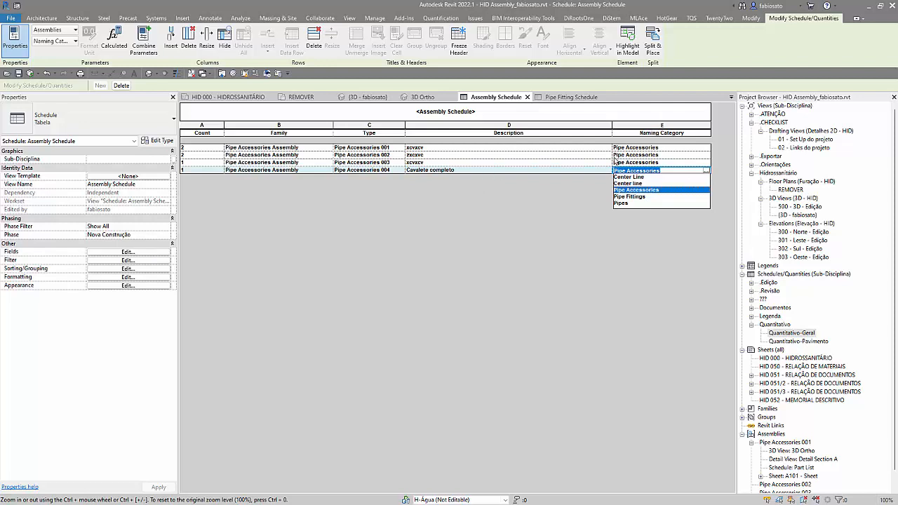
left_click(701, 163)
left_click(708, 163)
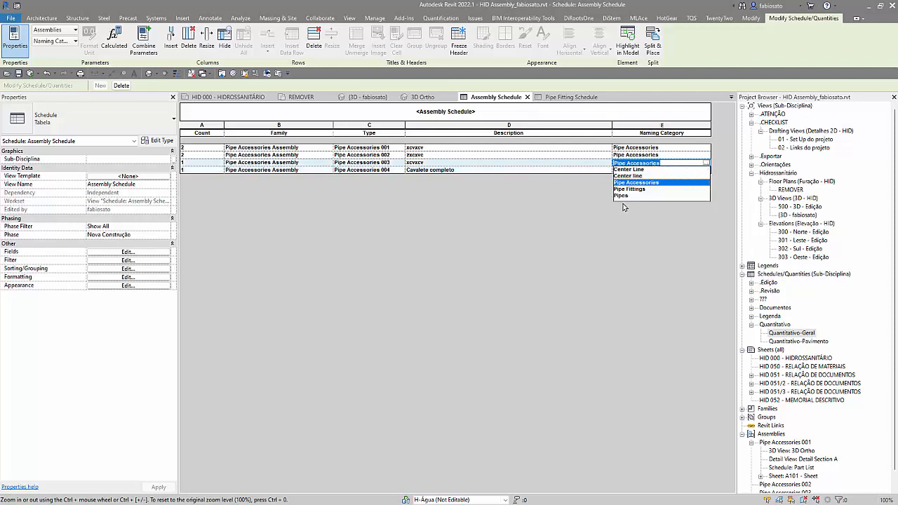
left_click(702, 155)
left_click(706, 156)
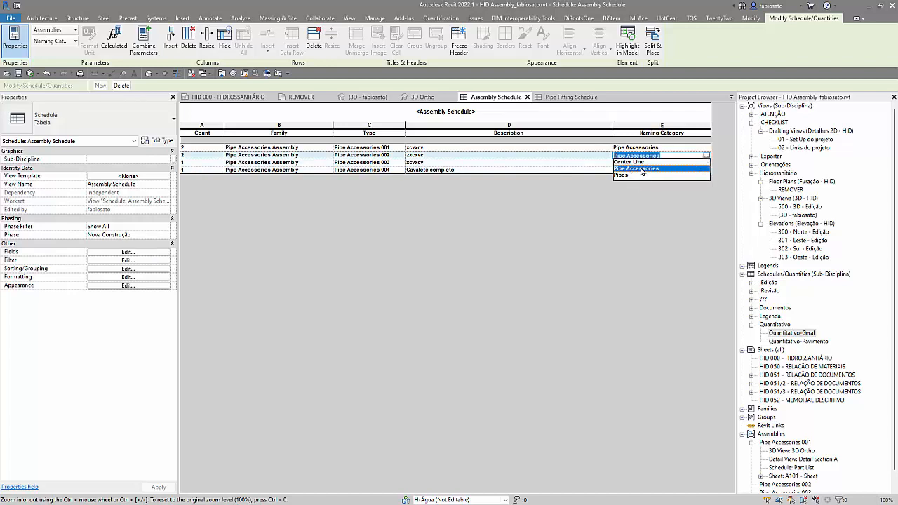
Step: Compare the Description choices of Pipe Accessories 002 with its Naming Category choices, leaving both values as they are
left_click(558, 156)
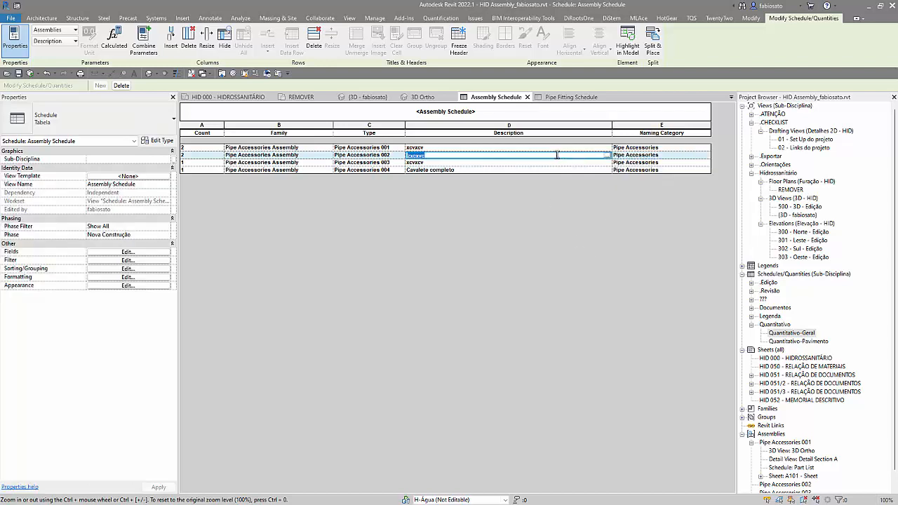
left_click(604, 160)
left_click(607, 156)
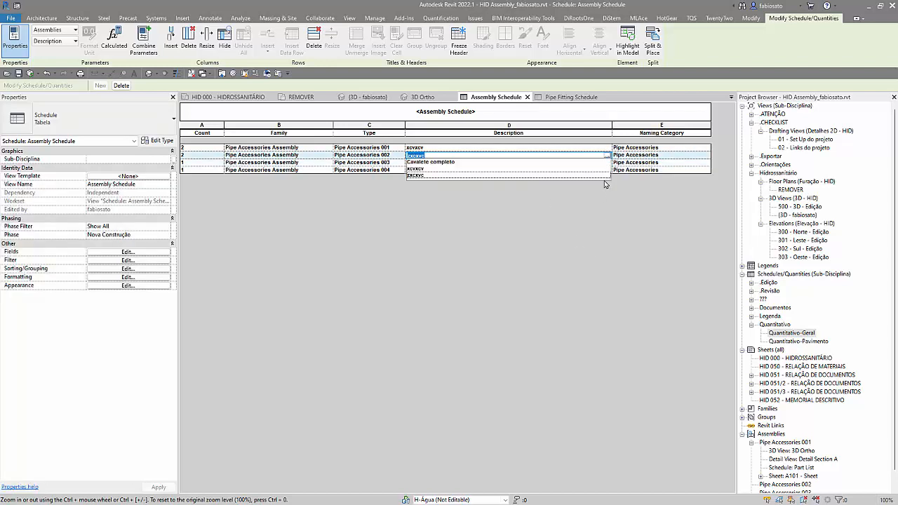
left_click(692, 212)
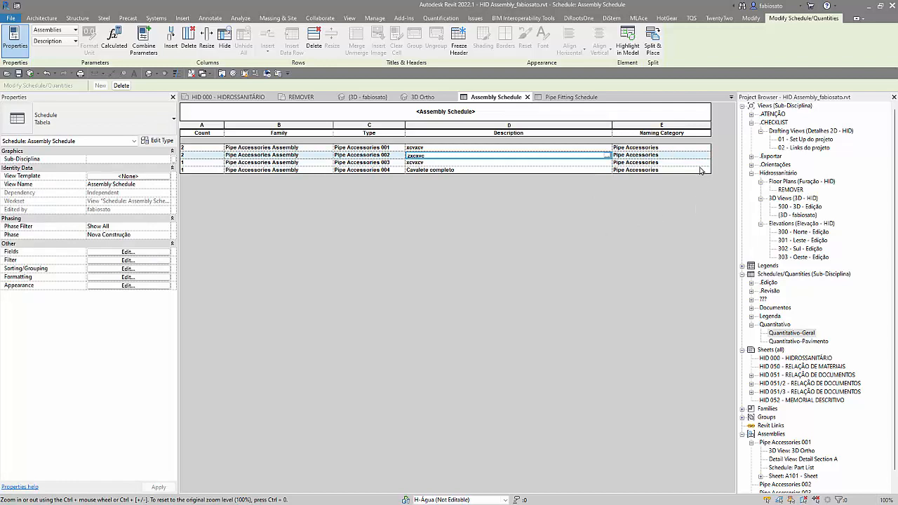
left_click(702, 155)
left_click(706, 156)
left_click(690, 208)
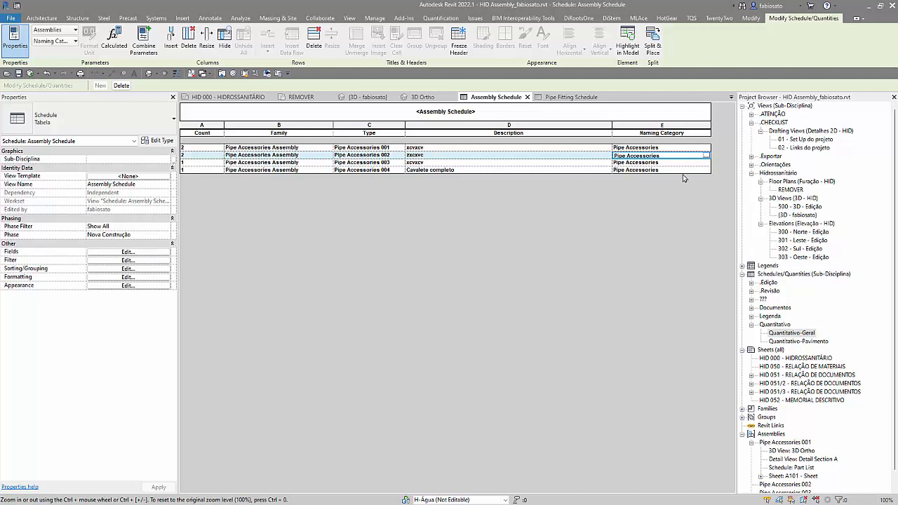
Step: Review the other fields available for the Assembly Schedule and leave the field settings without applying changes
left_click(680, 125)
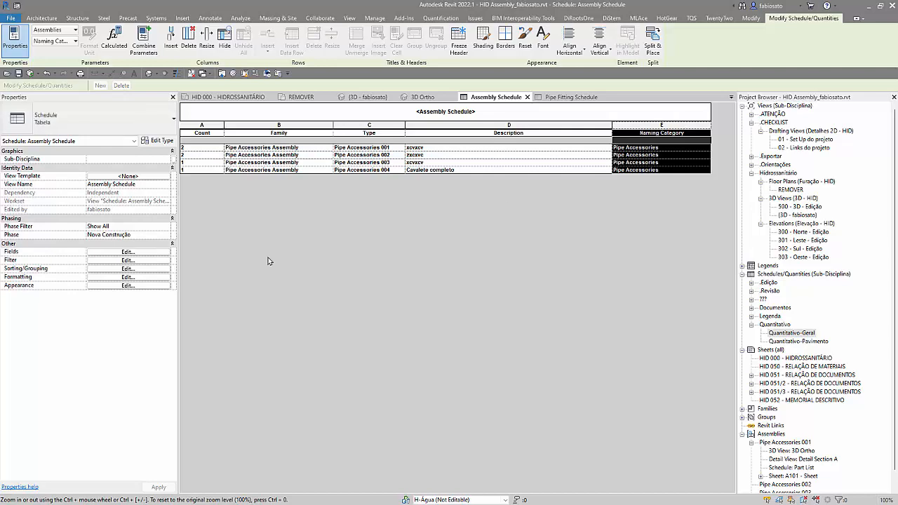
left_click(118, 254)
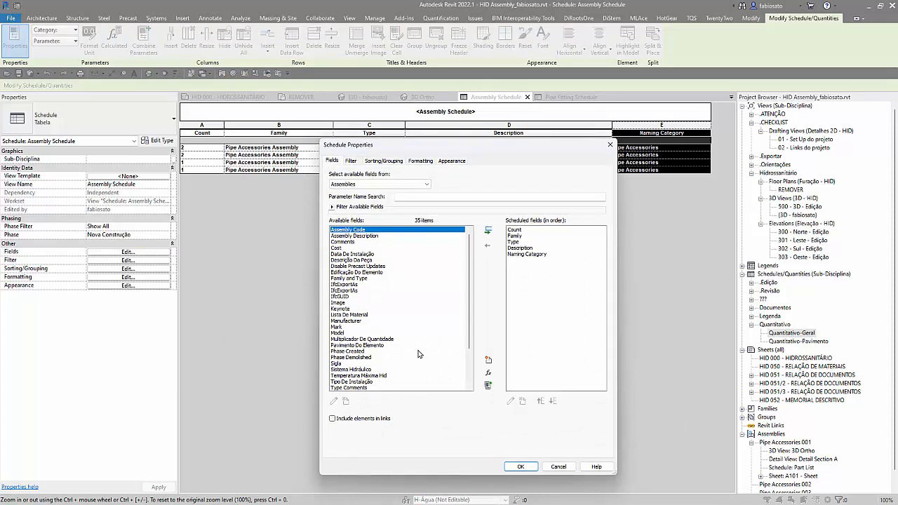
scroll(435, 347, "down", 3)
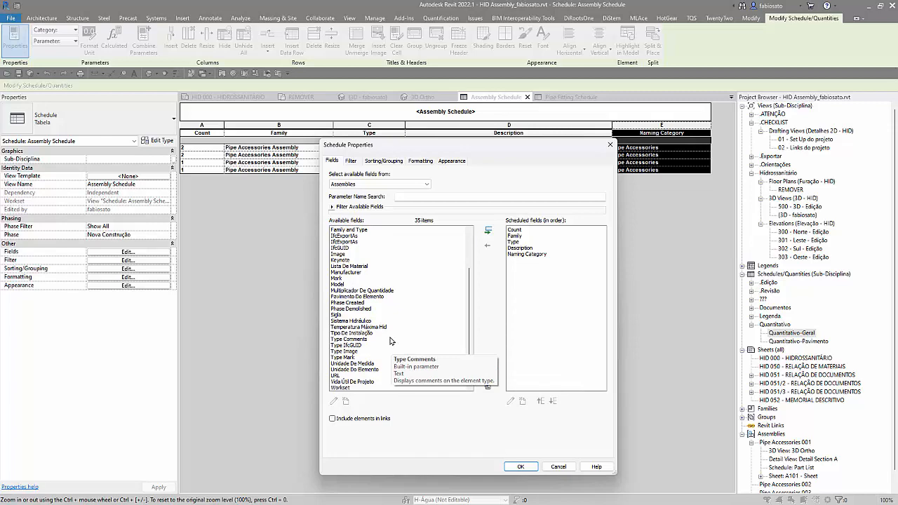
left_click(566, 468)
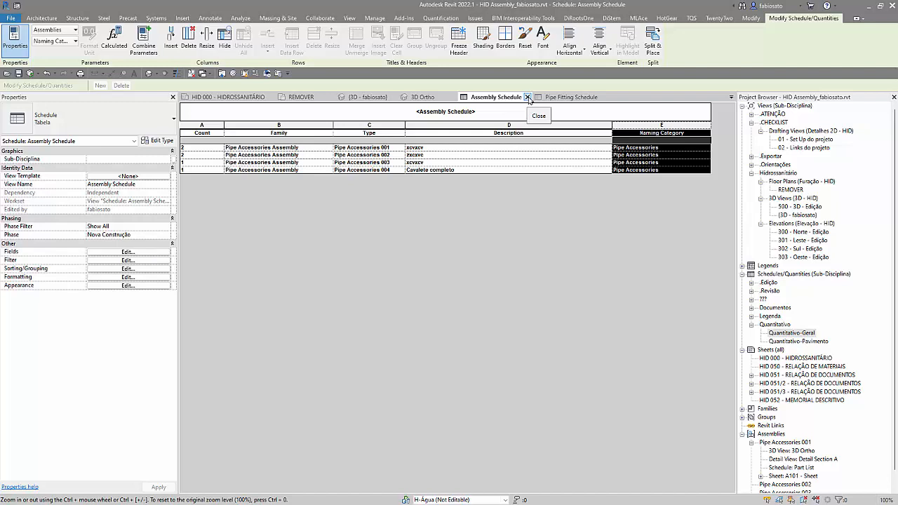
left_click(395, 148)
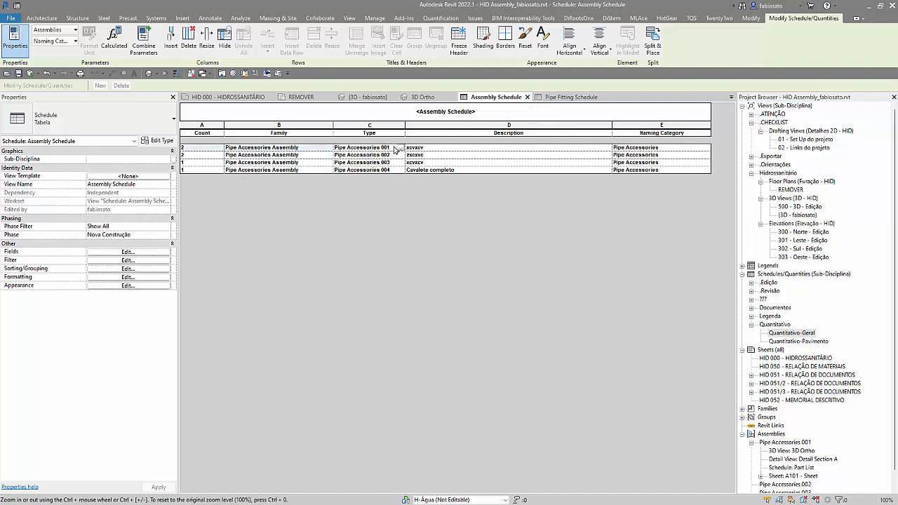
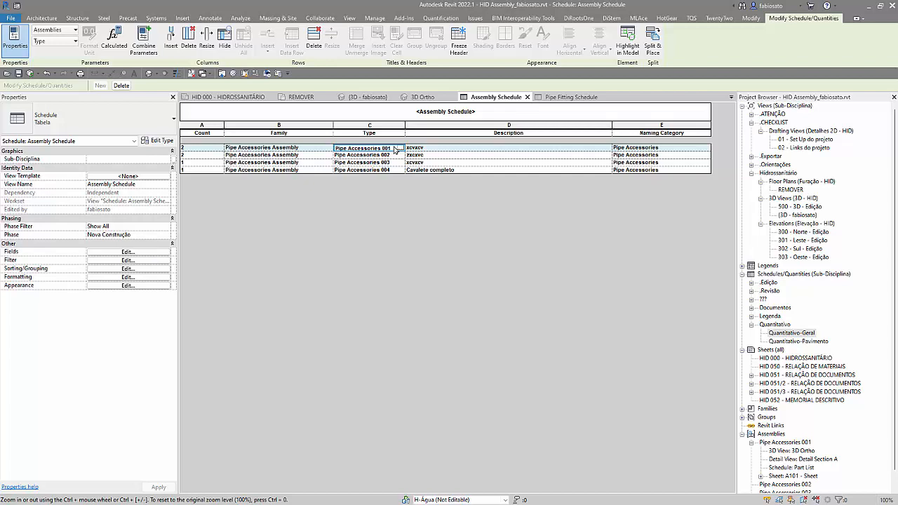
Step: Open the FLP19-Hidrômetro Individual-Classe C-R04 family for editing from the water meter on the teal pipe run in the 3D view
left_click(368, 97)
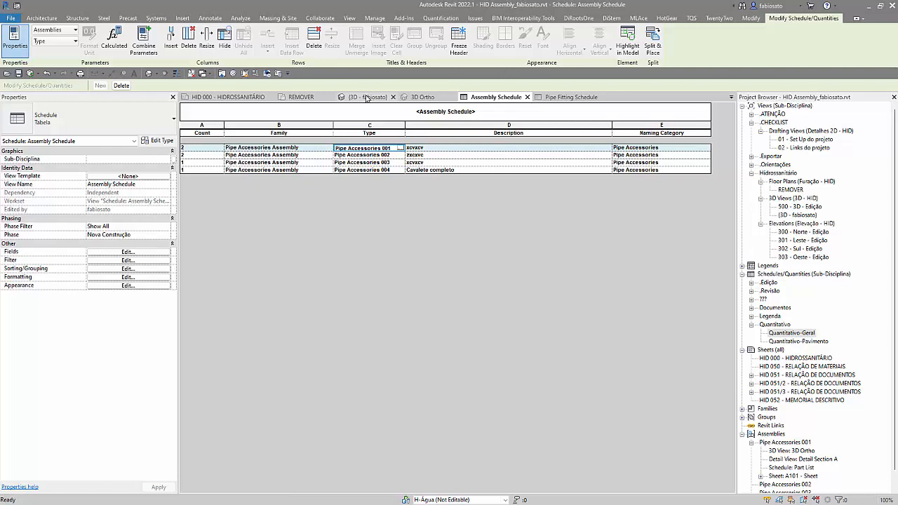
left_click(508, 294)
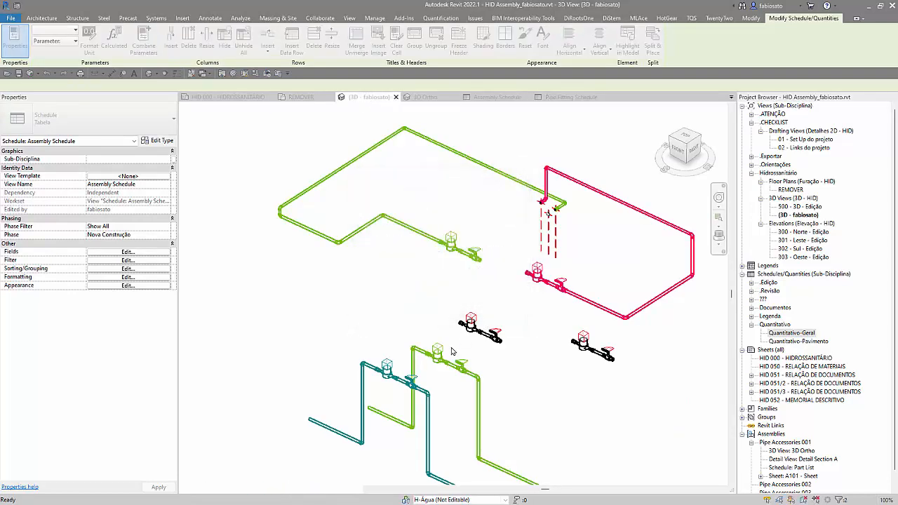
left_click(480, 331)
scroll(481, 331, "up", 3)
left_click(384, 382)
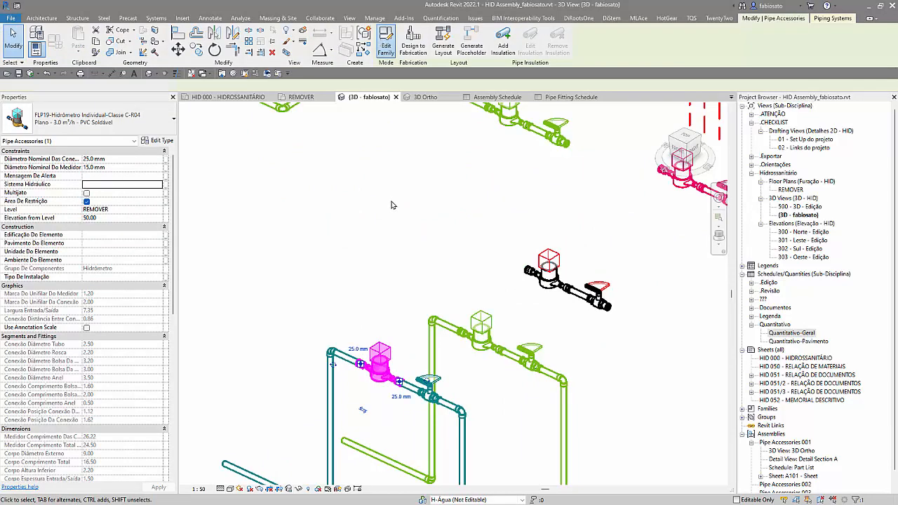
Step: Set the System Classification of the connector at the meter's left end to Global
left_click(365, 285)
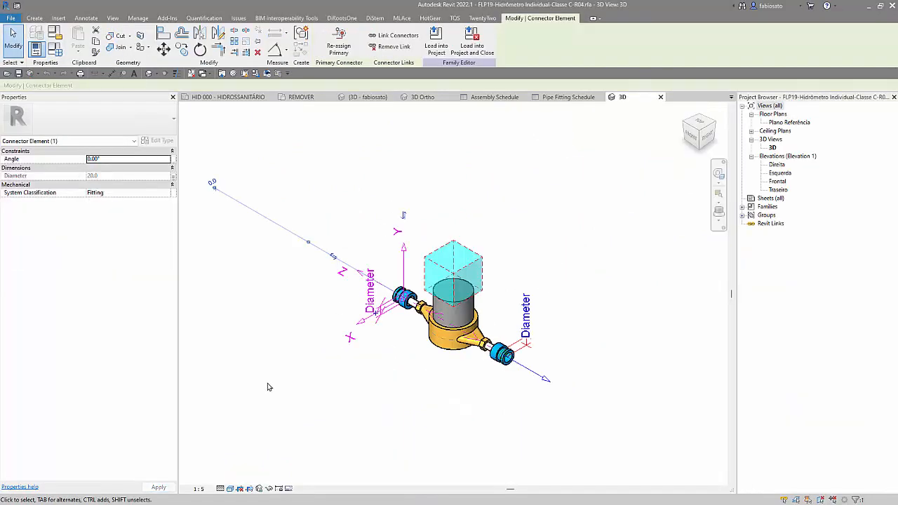
left_click(167, 194)
scroll(143, 227, "up", 3)
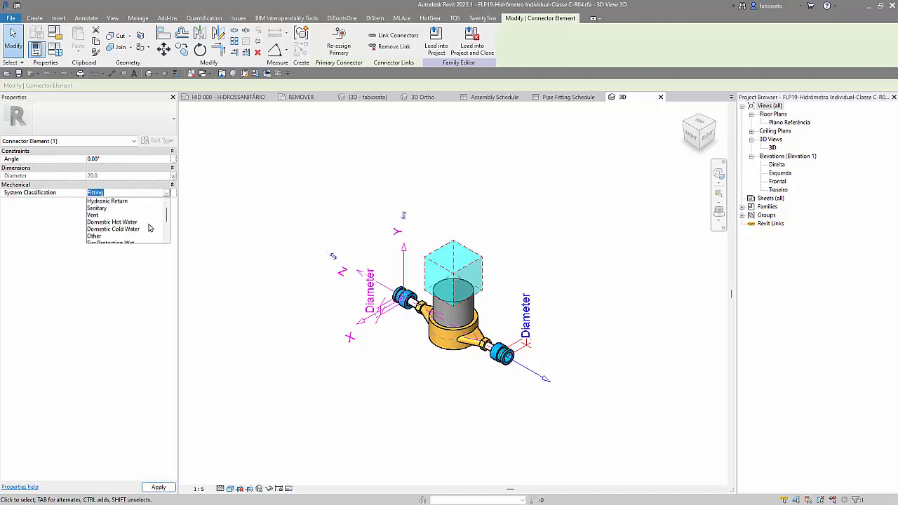
scroll(148, 230, "down", 3)
left_click(115, 228)
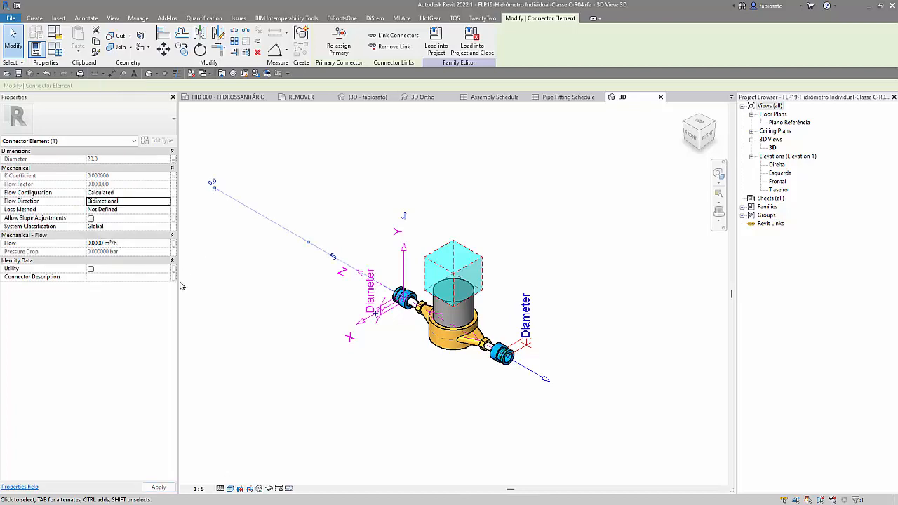
Step: Set the System Classification of the connector at the meter's right end to Global
left_click(534, 385)
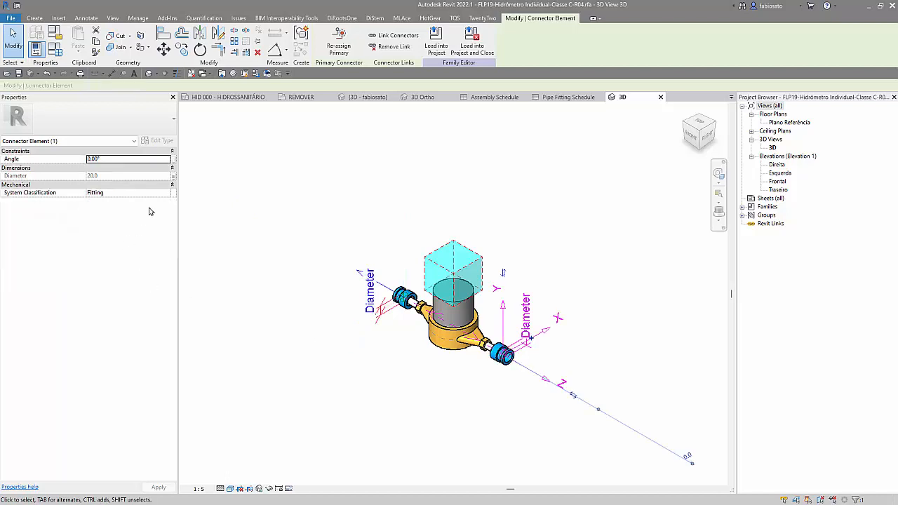
left_click(167, 194)
scroll(118, 243, "down", 1)
left_click(118, 241)
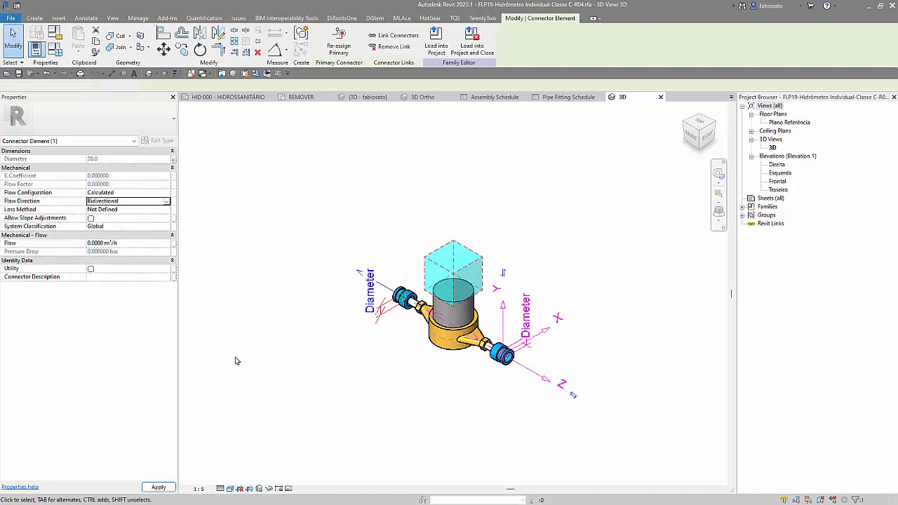
left_click(280, 383)
Step: Give the meter's left connector the description Entrada and set its Flow Direction to In
left_click(377, 308)
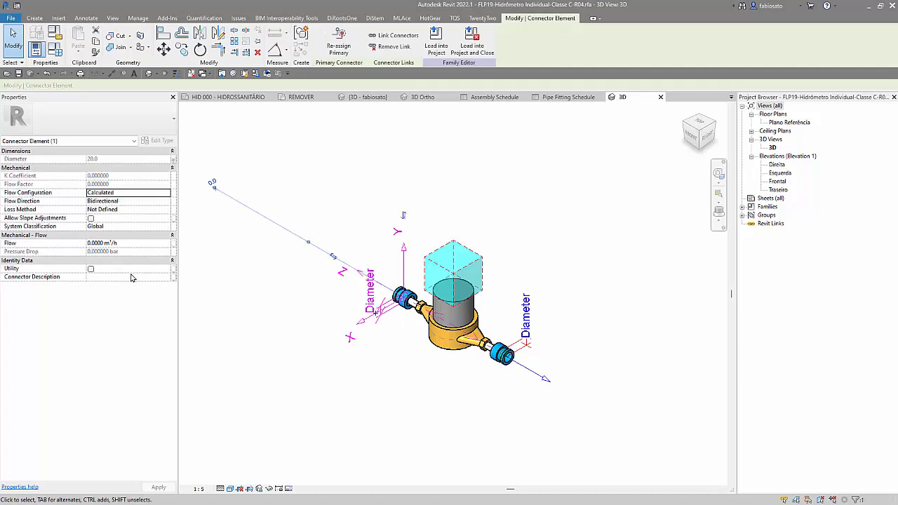
left_click(131, 277)
type("Entrada")
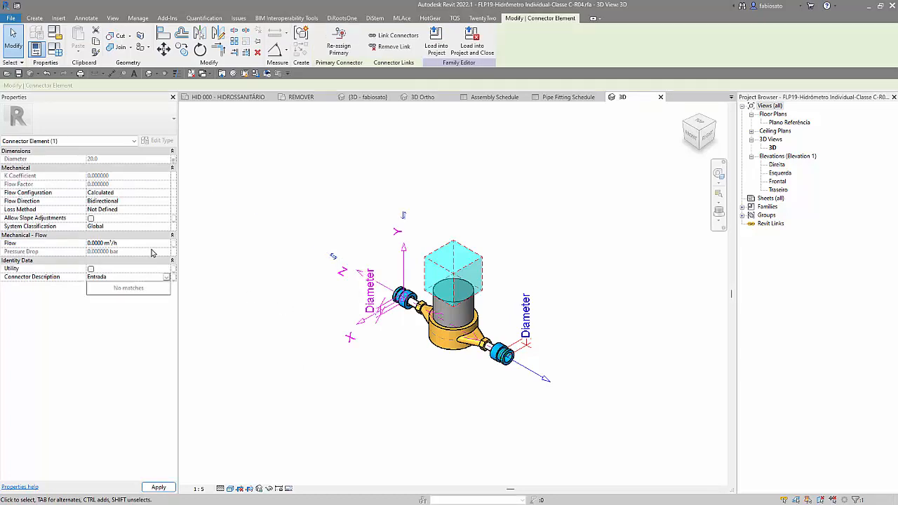
left_click(168, 202)
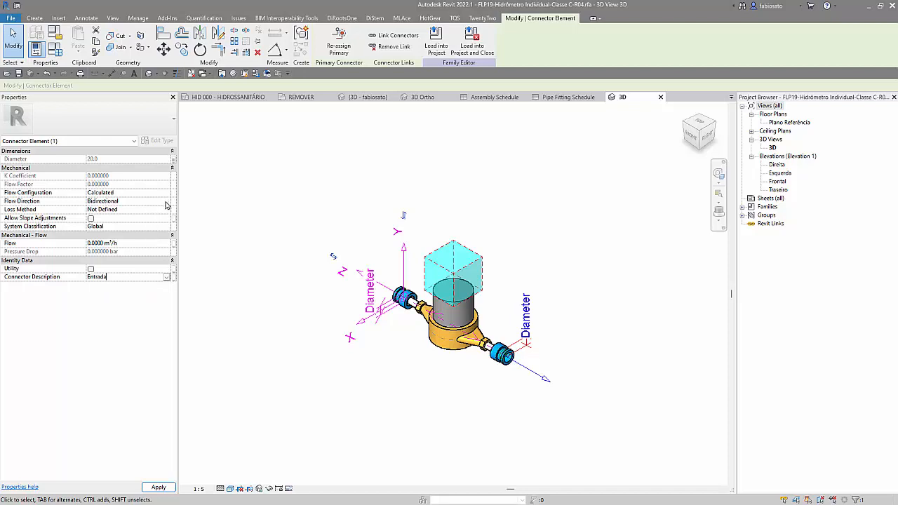
left_click(161, 203)
left_click(167, 202)
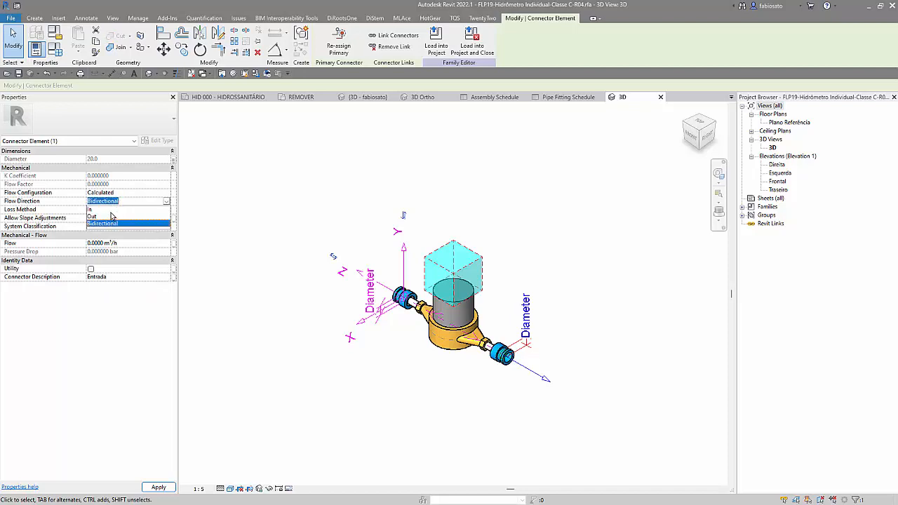
left_click(106, 209)
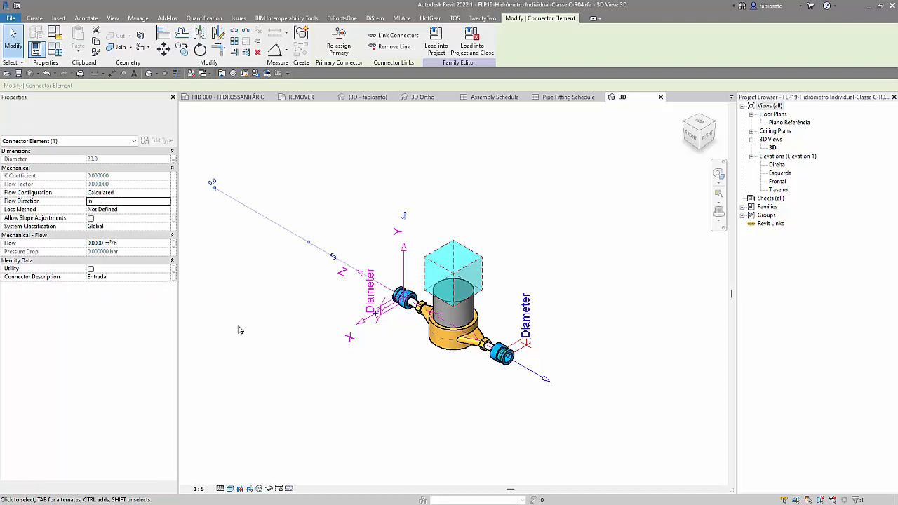
left_click(280, 374)
Step: Give the meter's right connector the description Saída and set its Flow Direction to Out
left_click(537, 379)
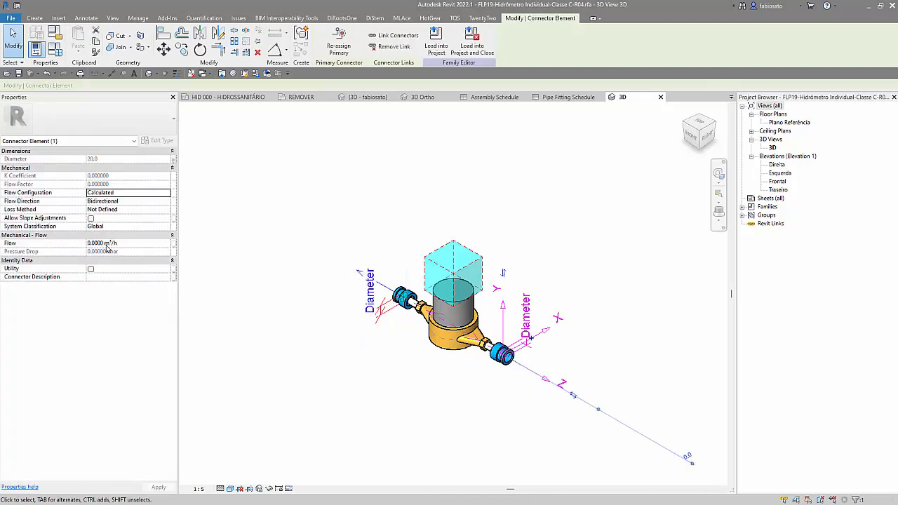
left_click(144, 277)
type("Saída")
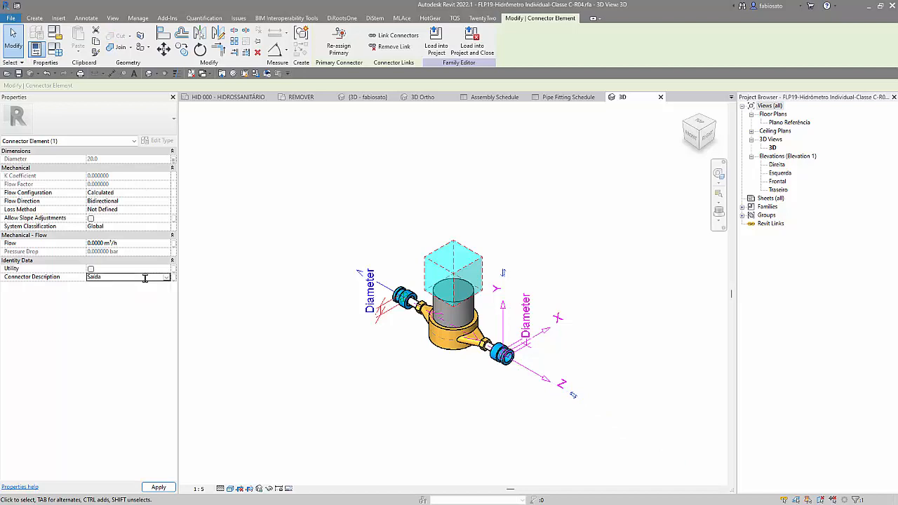
left_click(169, 202)
left_click(127, 221)
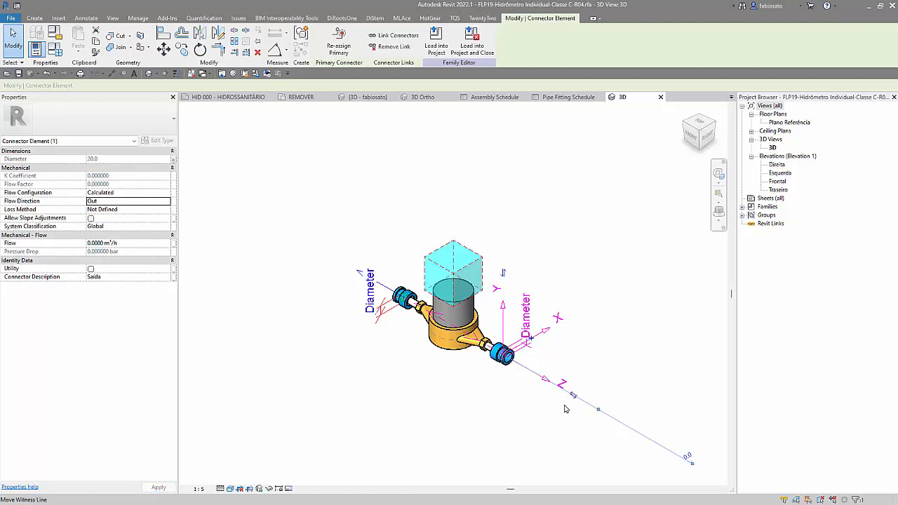
Step: Associate the Saída connector's Flow with a new instance family parameter named Vazão Saída
left_click(173, 243)
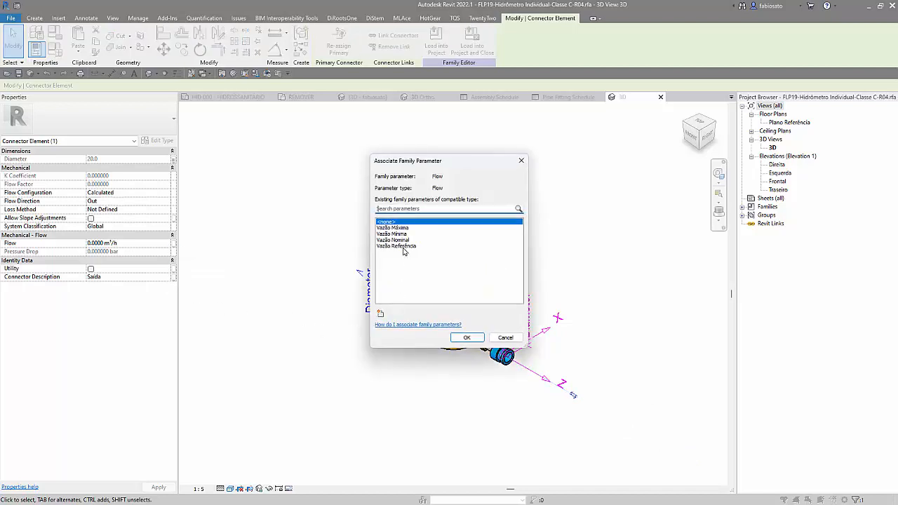
left_click(380, 313)
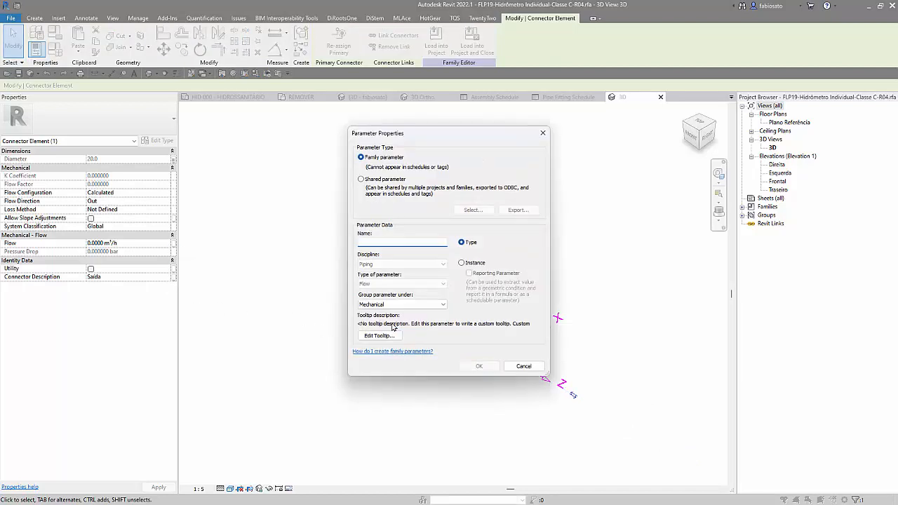
type("Vazão Saída")
left_click(468, 263)
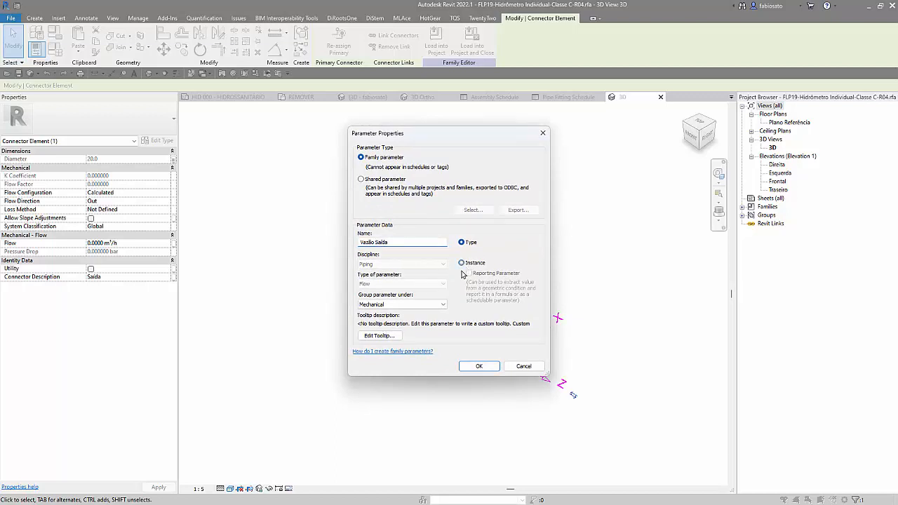
left_click(469, 367)
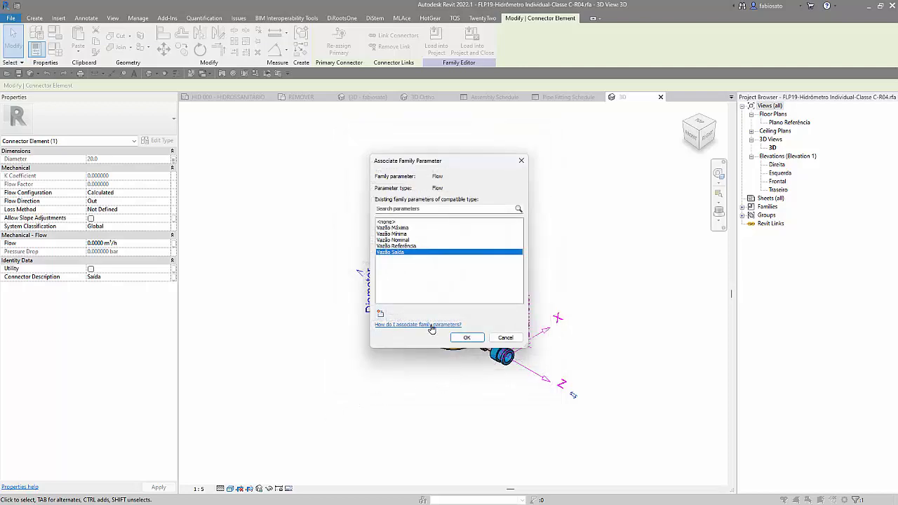
left_click(464, 339)
left_click(403, 397)
Step: Set the Entrada connector's Flow Configuration to Preset and associate its Flow with a new instance parameter named Vazão Entrada
left_click(368, 280)
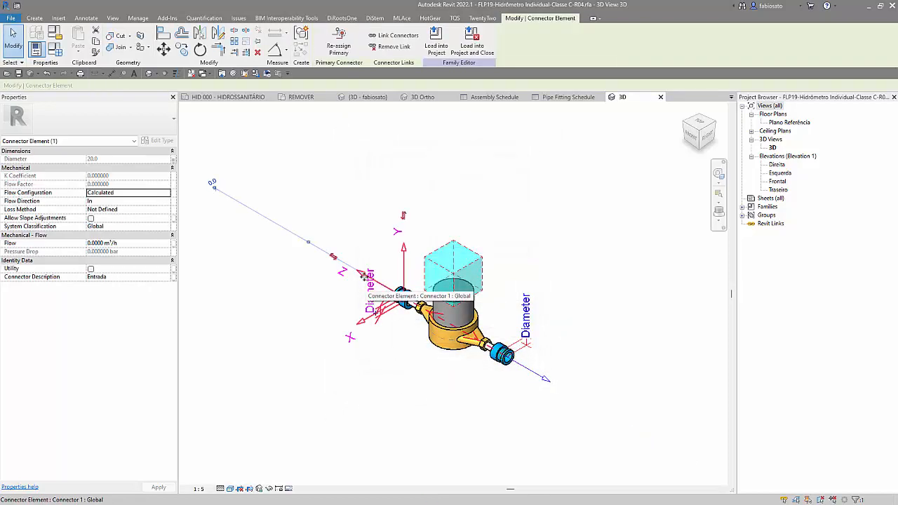
left_click(164, 199)
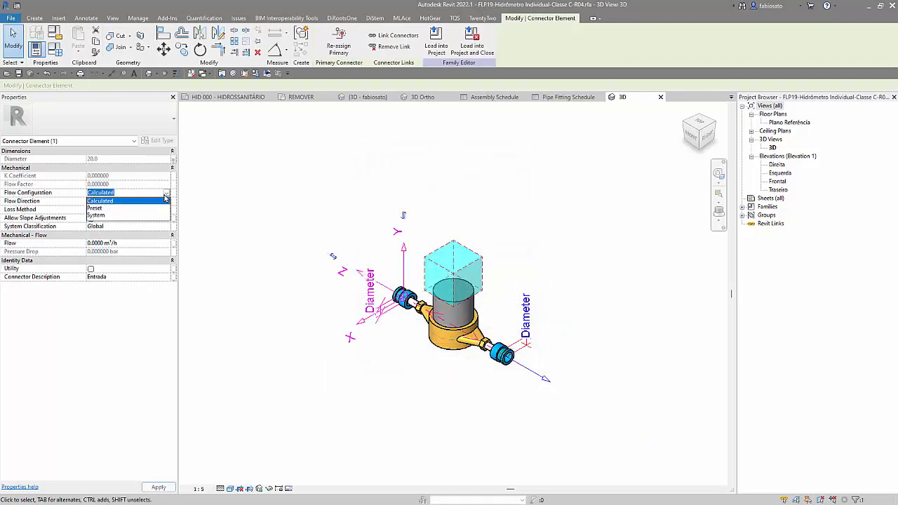
left_click(117, 205)
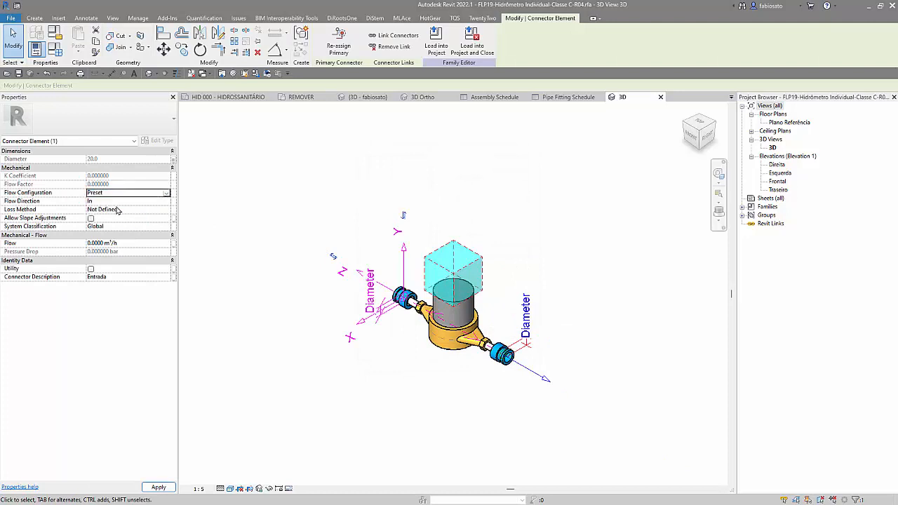
left_click(173, 243)
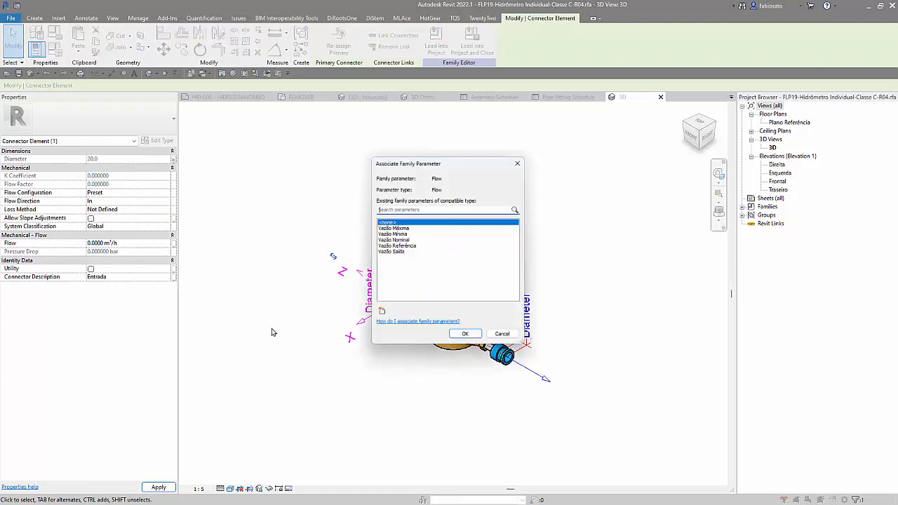
left_click(381, 314)
type("Vazão Entrada")
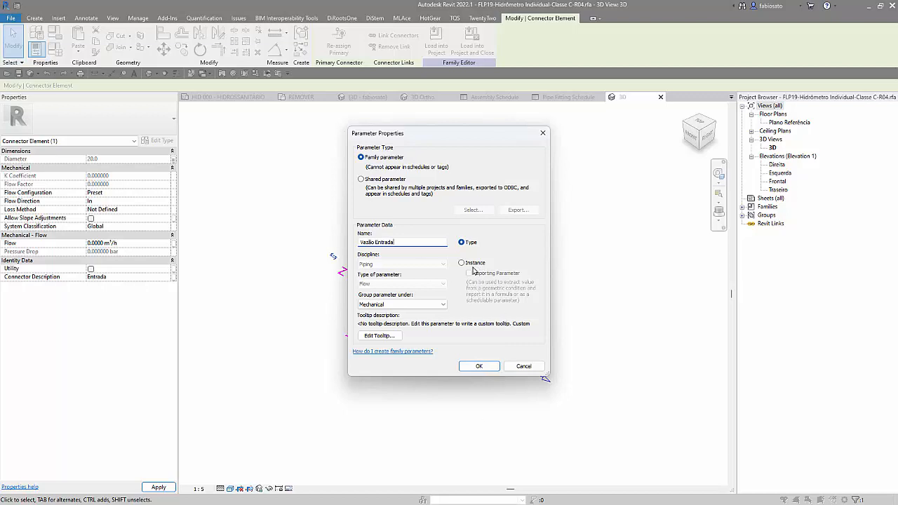
left_click(479, 366)
left_click(467, 338)
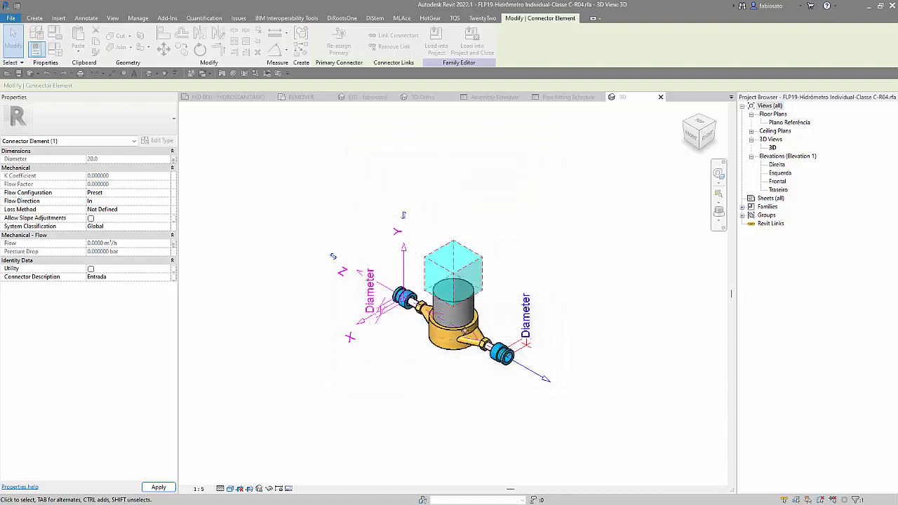
Step: Add an instance family parameter named Fator De Consumo, of type Number, grouped under Mechanical
left_click(54, 49)
scroll(188, 358, "down", 10)
scroll(188, 359, "down", 9)
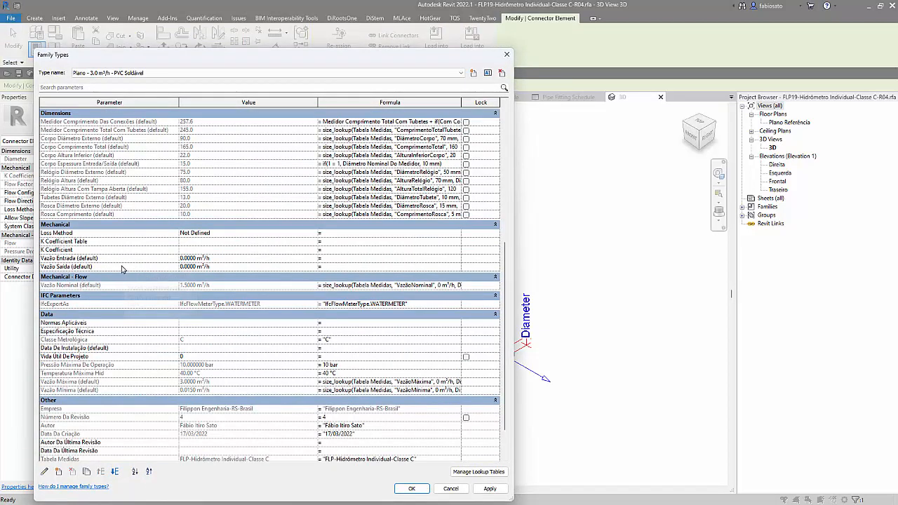
left_click(124, 259)
left_click(59, 472)
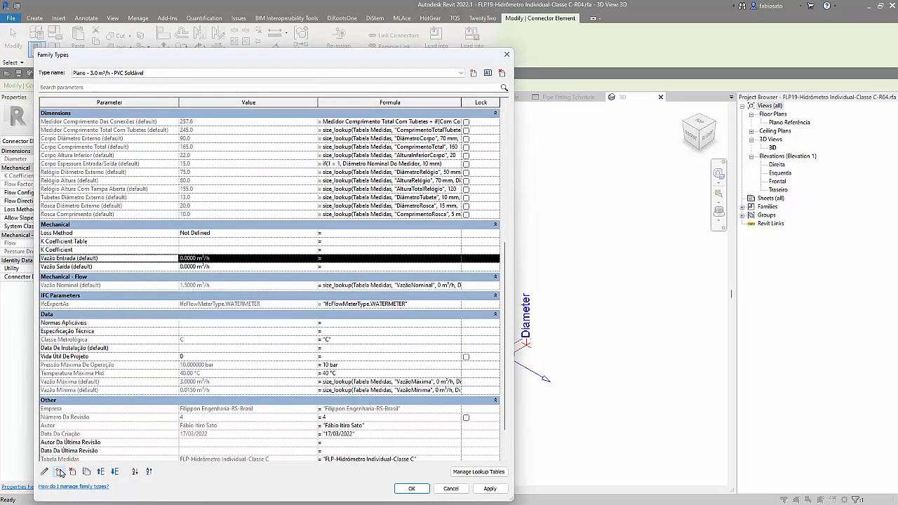
type("Fator De Consumo")
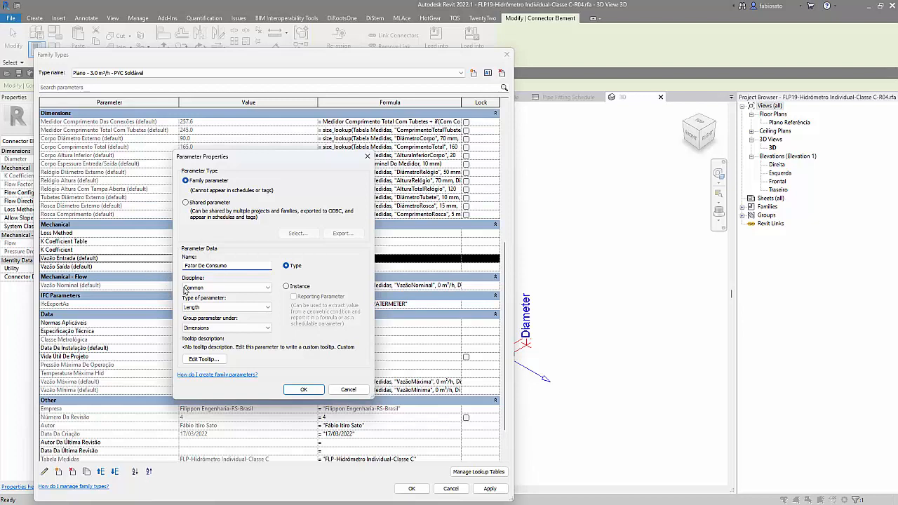
left_click(286, 286)
left_click(214, 309)
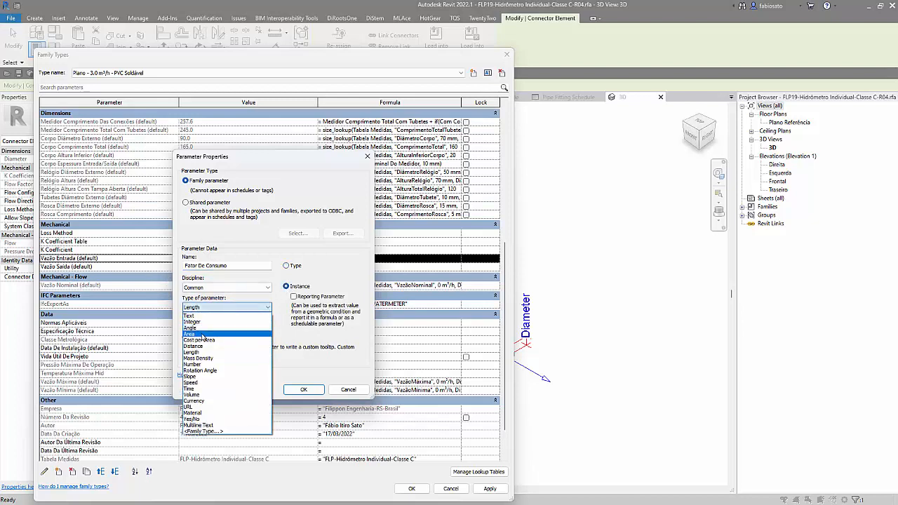
left_click(200, 365)
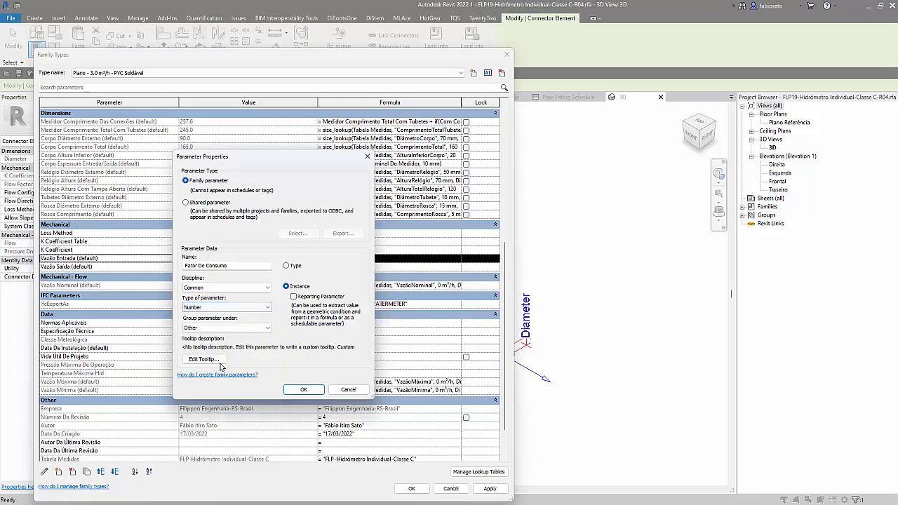
left_click(221, 328)
scroll(203, 235, "up", 2)
left_click(202, 232)
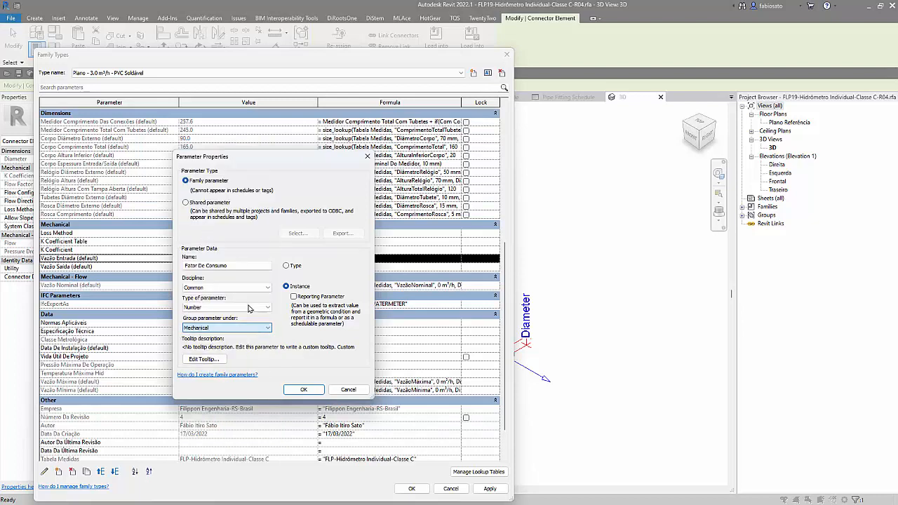
left_click(295, 391)
Step: Reorder the Mechanical parameters so that Fator De Consumo sits directly above Vazão Entrada and below K Coefficient
left_click(132, 235)
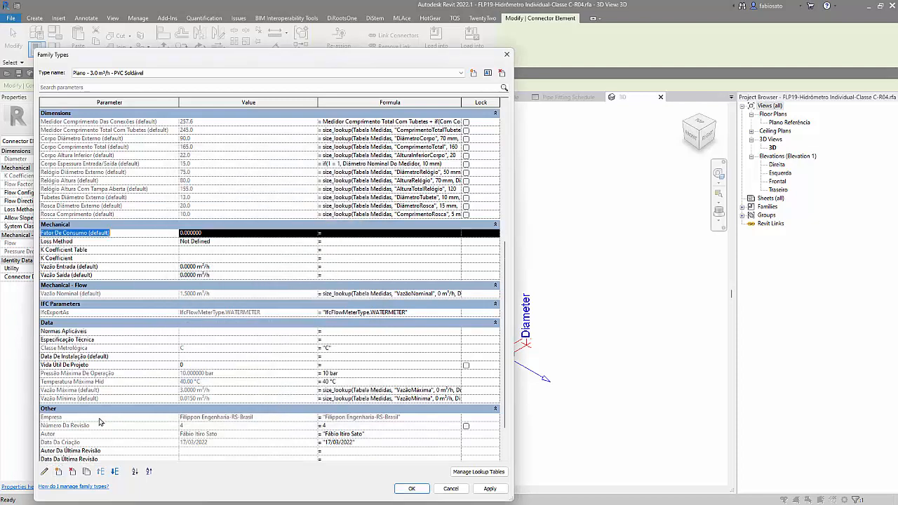
left_click(116, 472)
left_click(116, 472)
left_click(116, 472)
left_click(116, 473)
left_click(115, 472)
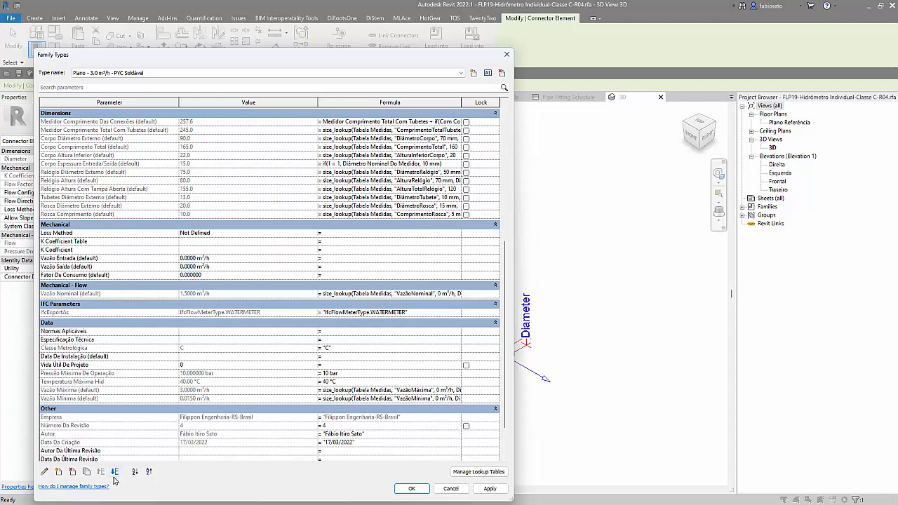
left_click(100, 473)
left_click(100, 473)
Step: Set the Fator De Consumo parameter's value to 0.1
left_click(224, 258)
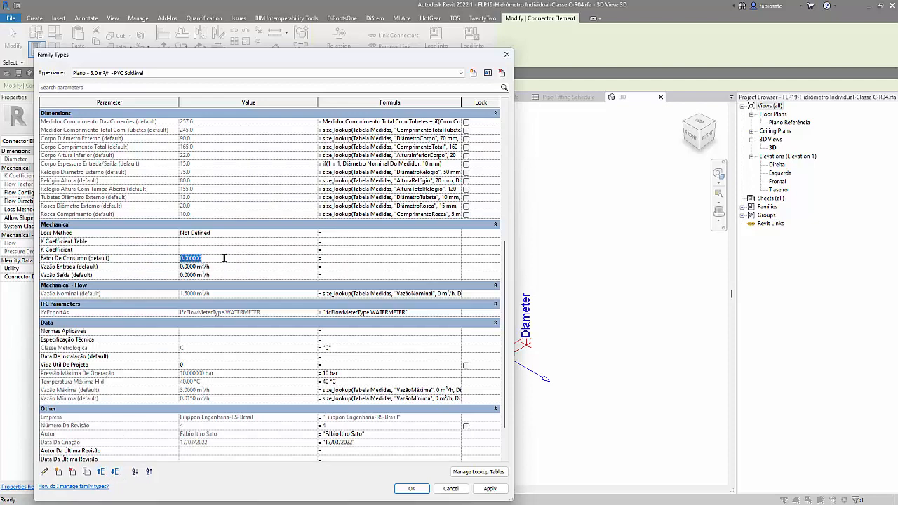
type(".")
key("Tab")
Step: Give the Vazão Entrada parameter the formula Vazão Saída * Fator De Consumo and accept the family type changes
left_click_drag(72, 275, 40, 275)
key("ctrl+c")
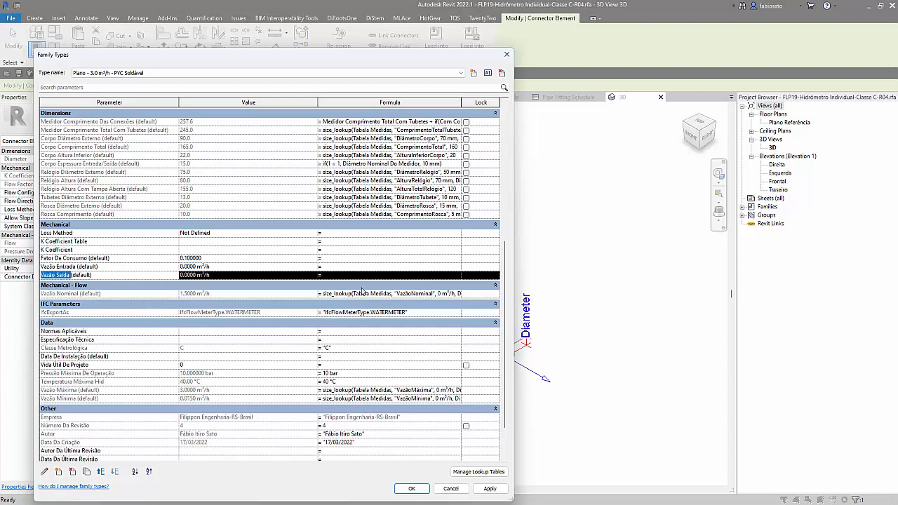
left_click(364, 268)
key("ctrl+v")
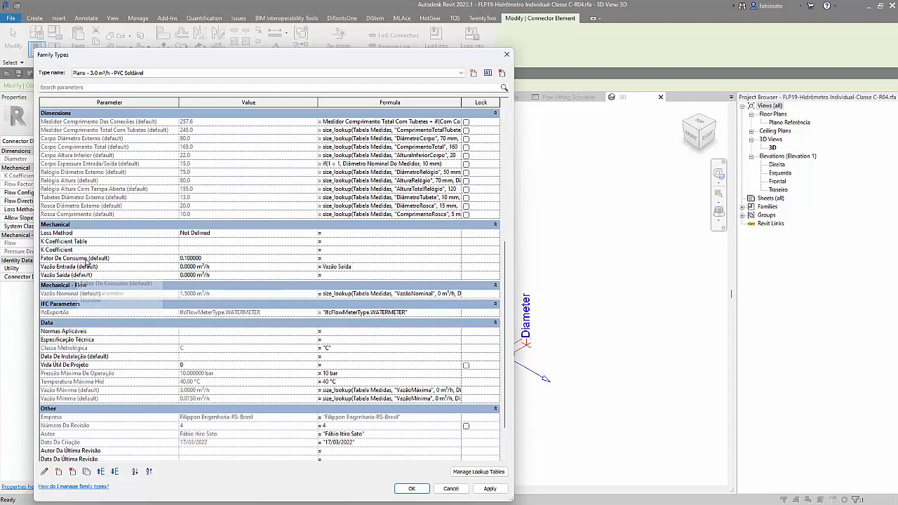
left_click_drag(87, 259, 12, 261)
key("ctrl+c")
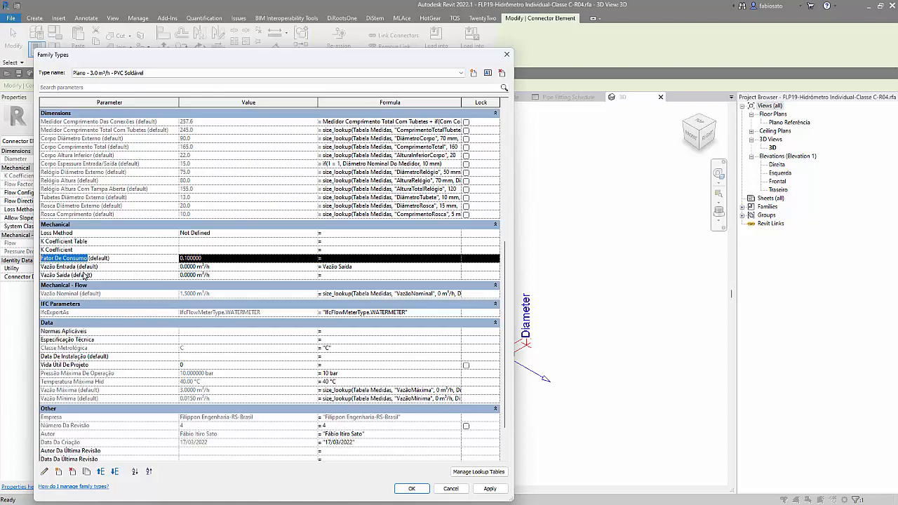
left_click(377, 267)
left_click(376, 267)
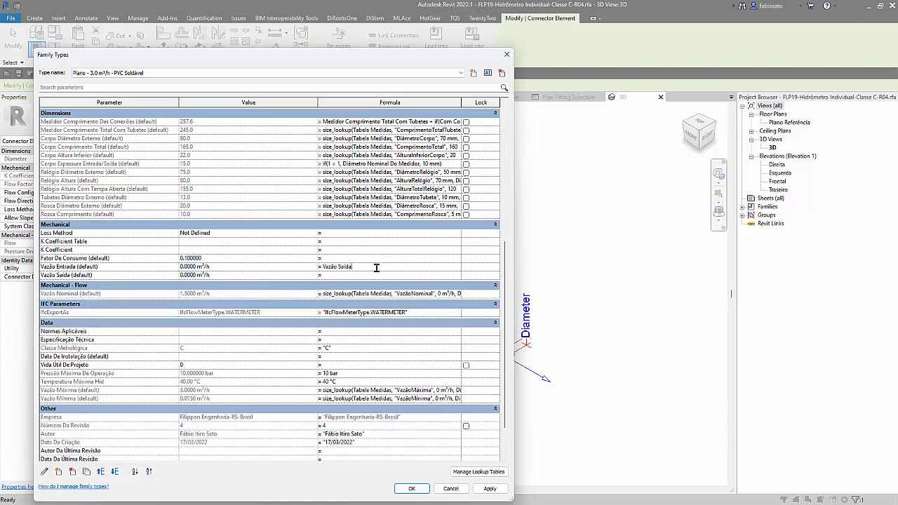
key("ctrl+v")
key("Return")
key("Return")
type("*")
left_click(411, 489)
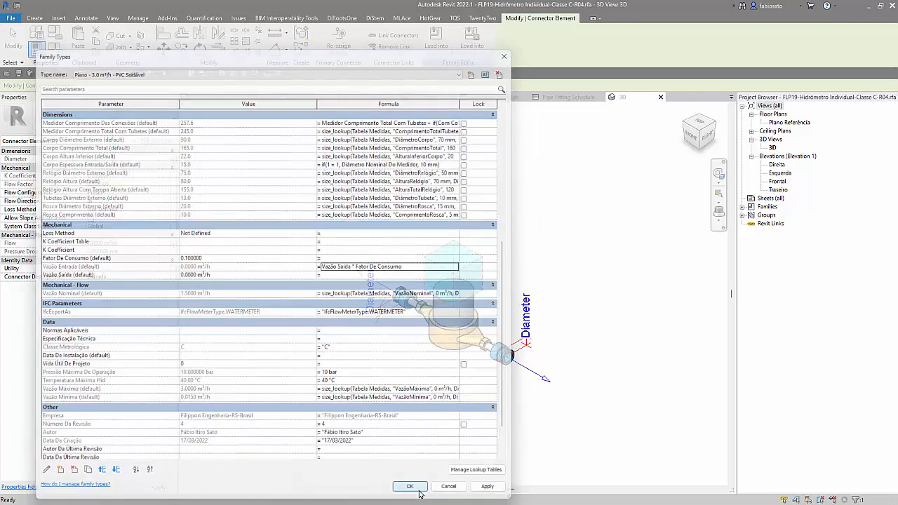
Step: Load the modified water meter family into the hydraulic project, agreeing to make the noneditable family editable
left_click(324, 45)
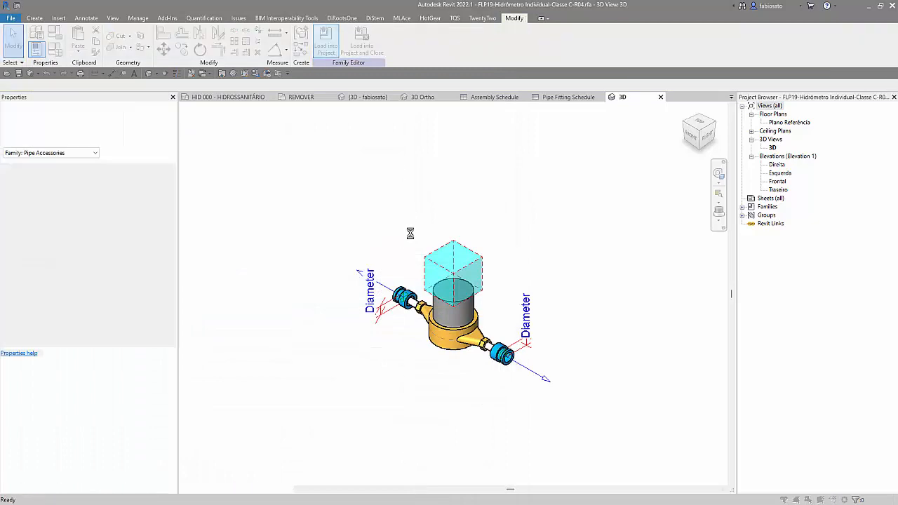
left_click(418, 247)
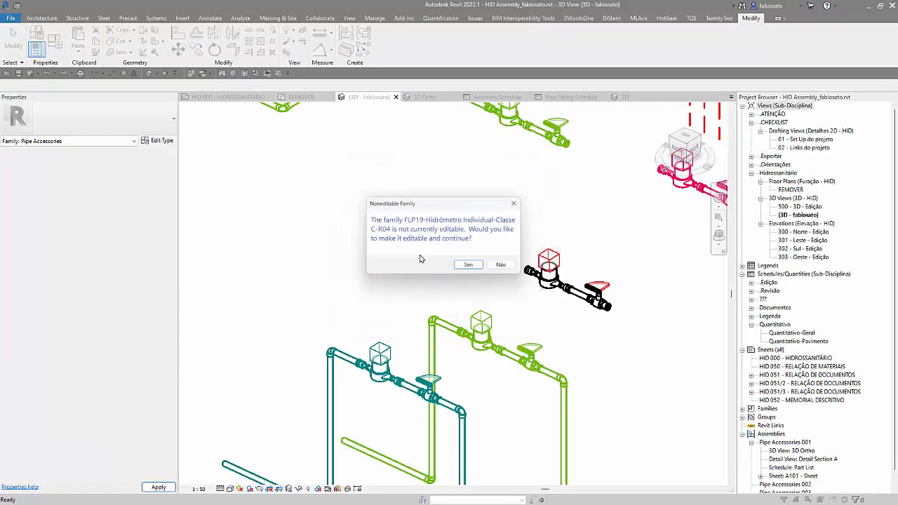
left_click(467, 266)
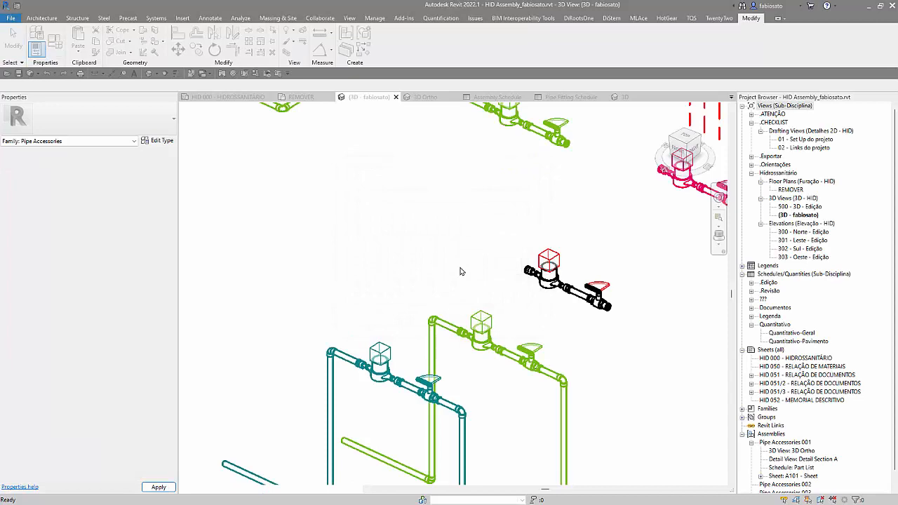
Step: Examine the Mechanical - Flow properties of the pipe connected to the upper green line's water meter
scroll(454, 276, "down", 2)
scroll(459, 154, "up", 1)
left_click(459, 152)
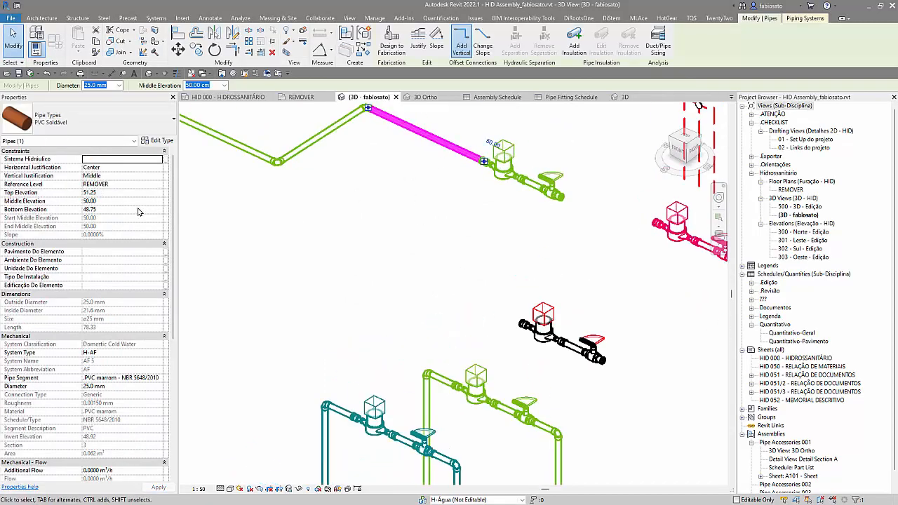
scroll(140, 357, "down", 2)
scroll(140, 358, "down", 3)
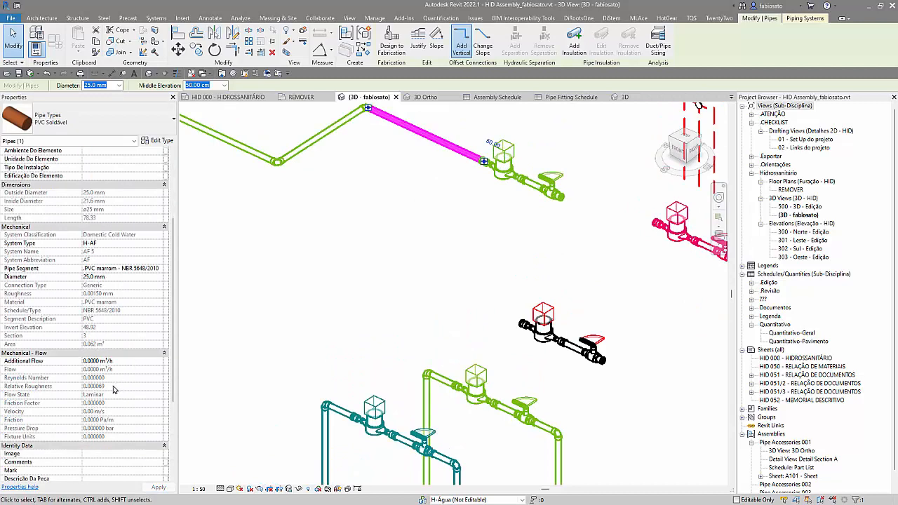
left_click(304, 314)
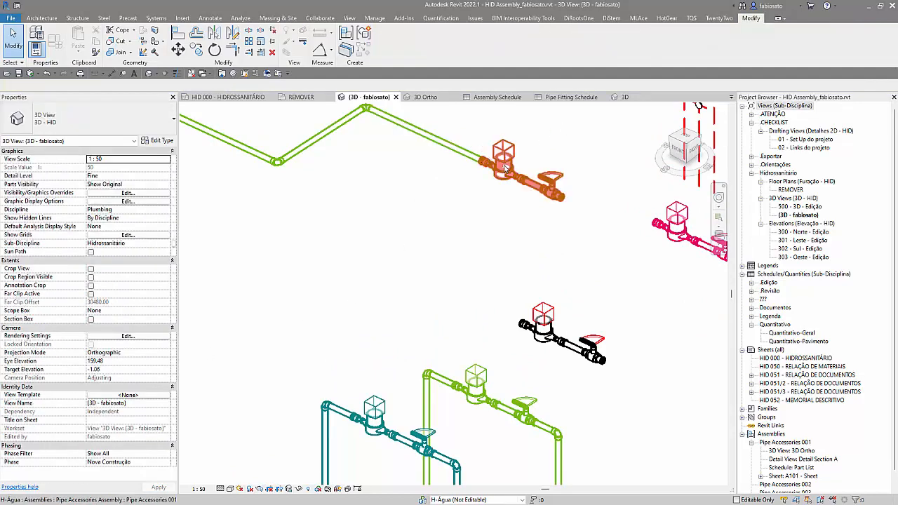
Step: Flip the water meter in the upper green line's assembly so its inlet and outlet swap ends, and dismiss the warning
left_click(503, 169)
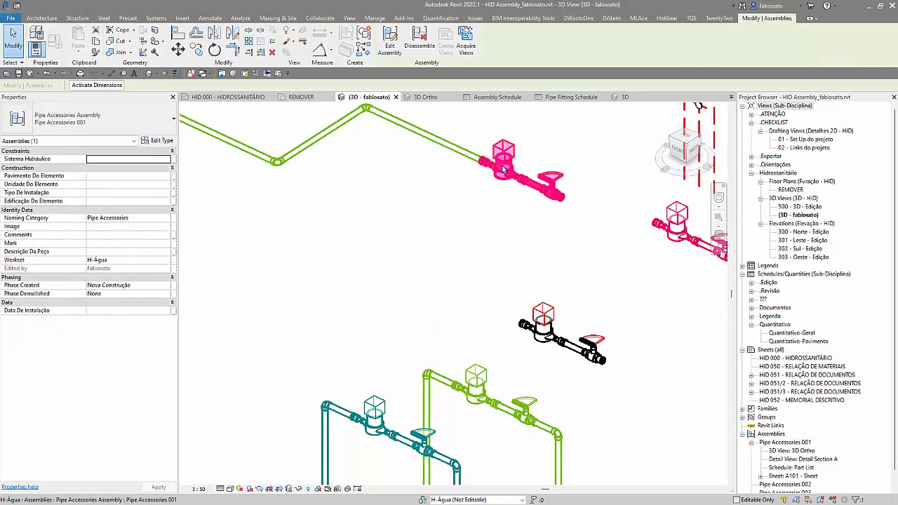
left_click(487, 192)
left_click(499, 170)
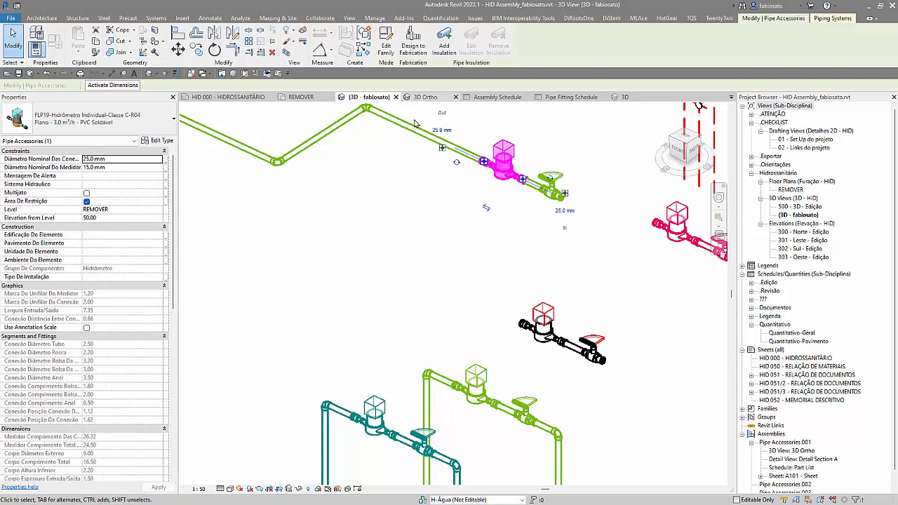
left_click(485, 208)
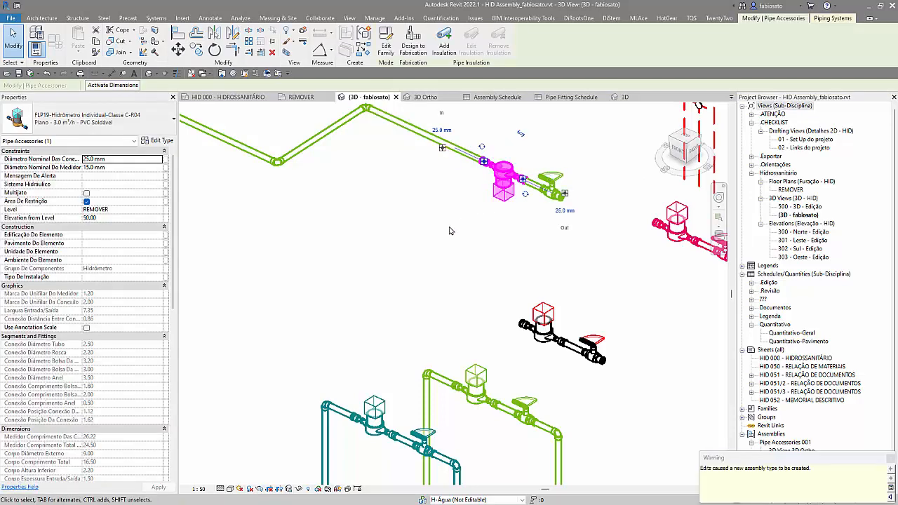
left_click(890, 457)
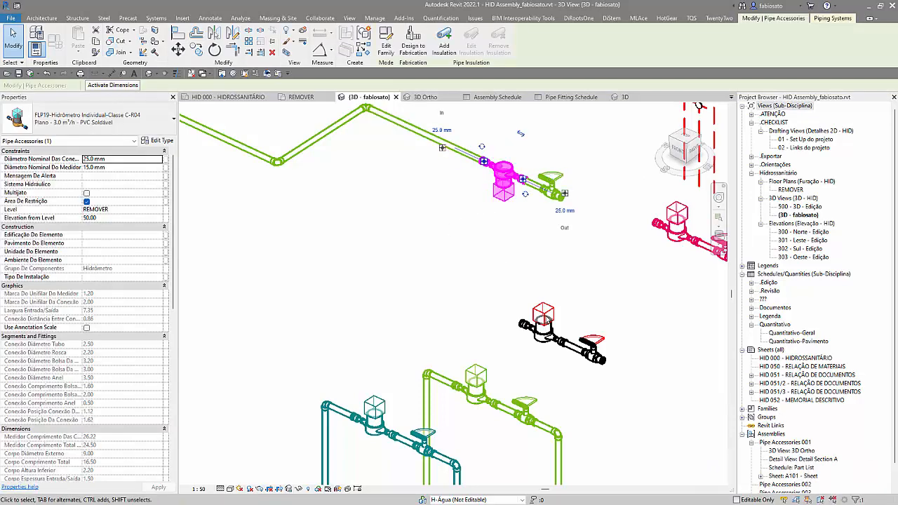
Step: Examine the flow properties of the pipe joined to the flipped water meter and of the short pipe between meter and valve
left_click(491, 285)
left_click(459, 153)
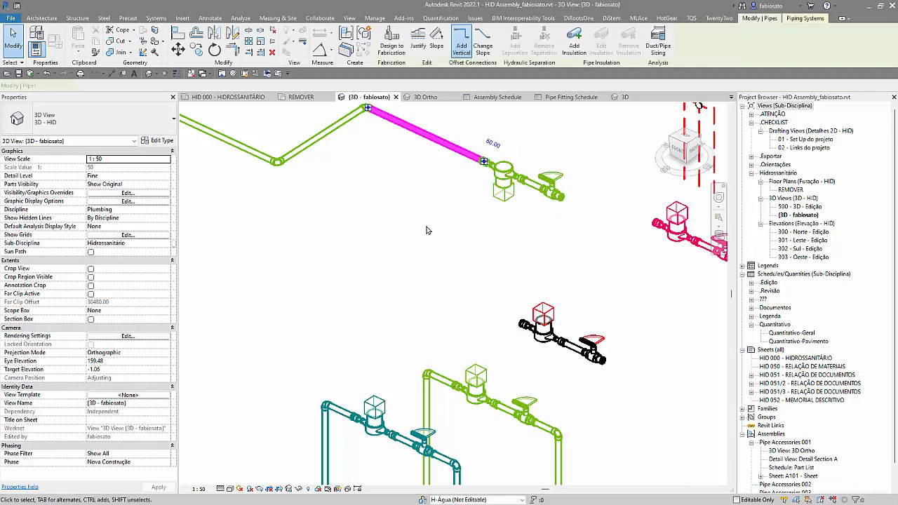
scroll(134, 394, "down", 2)
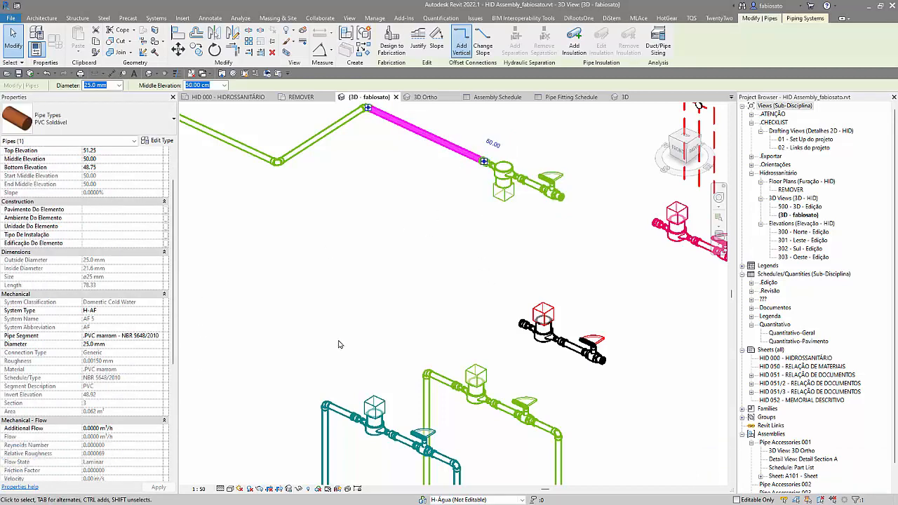
scroll(168, 413, "down", 3)
scroll(403, 370, "down", 3)
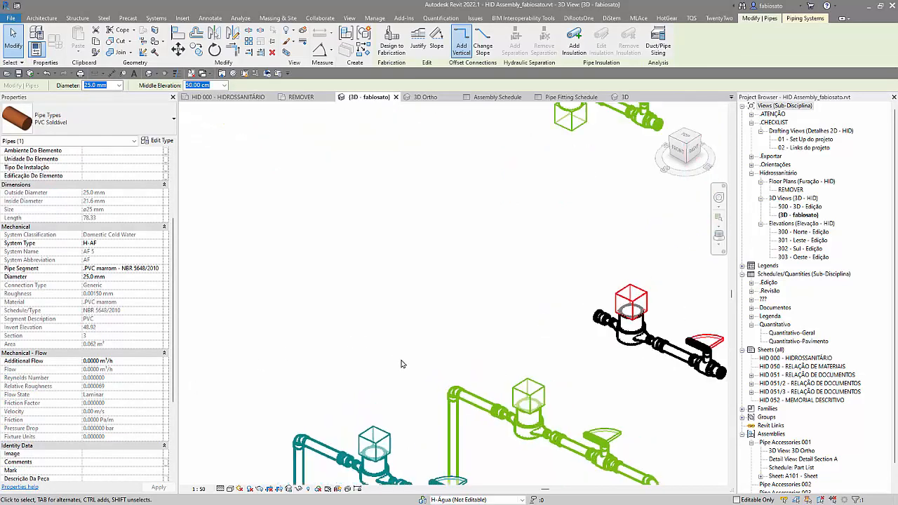
left_click(467, 266)
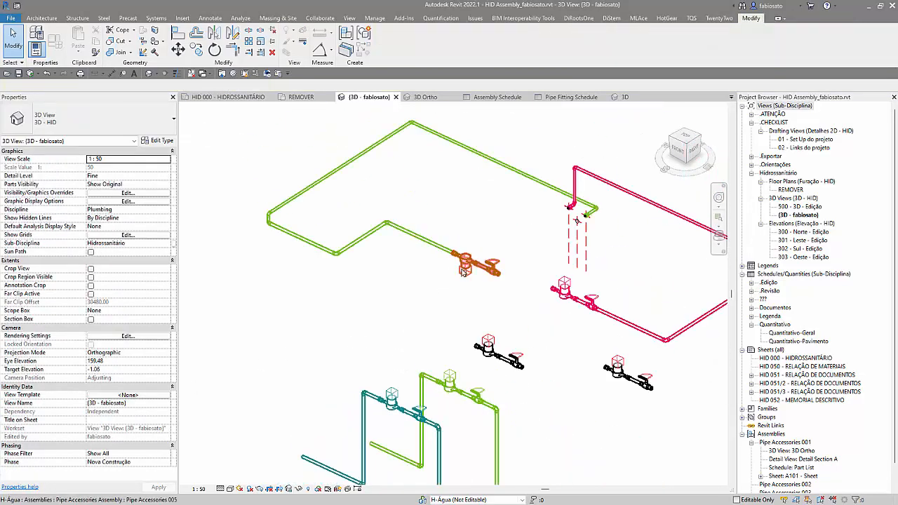
left_click(400, 312)
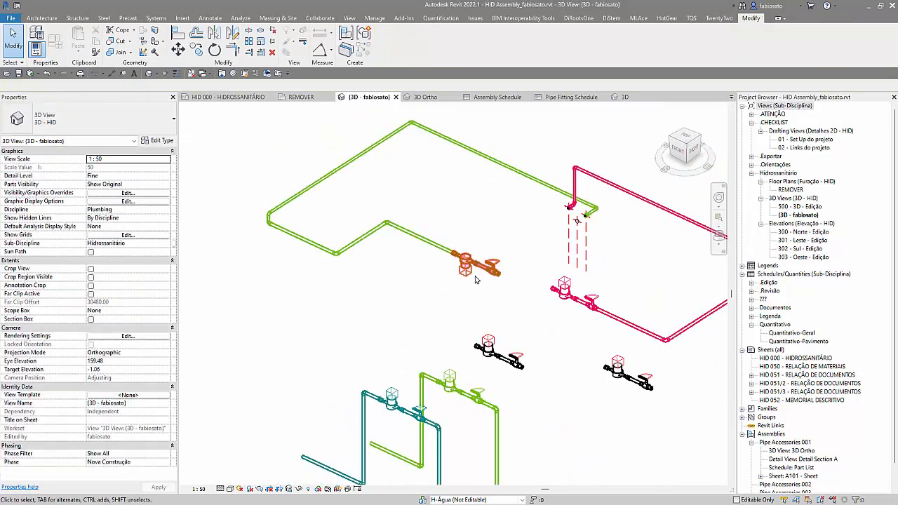
left_click(480, 273)
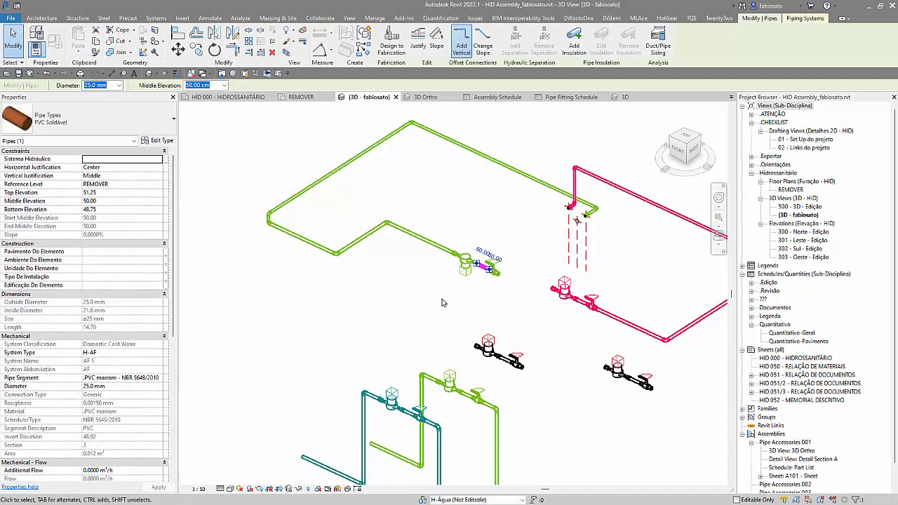
scroll(442, 245, "down", 3)
scroll(107, 384, "down", 3)
scroll(106, 385, "down", 2)
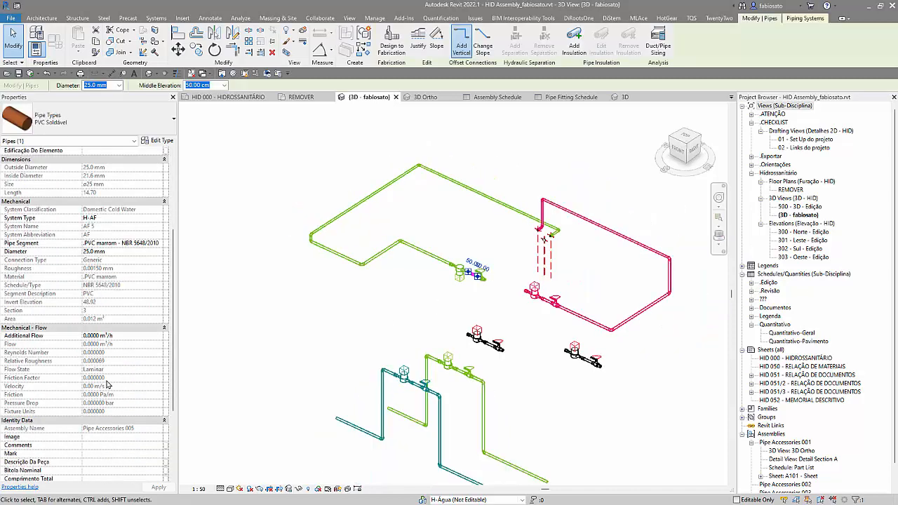
left_click(200, 341)
scroll(490, 395, "up", 2)
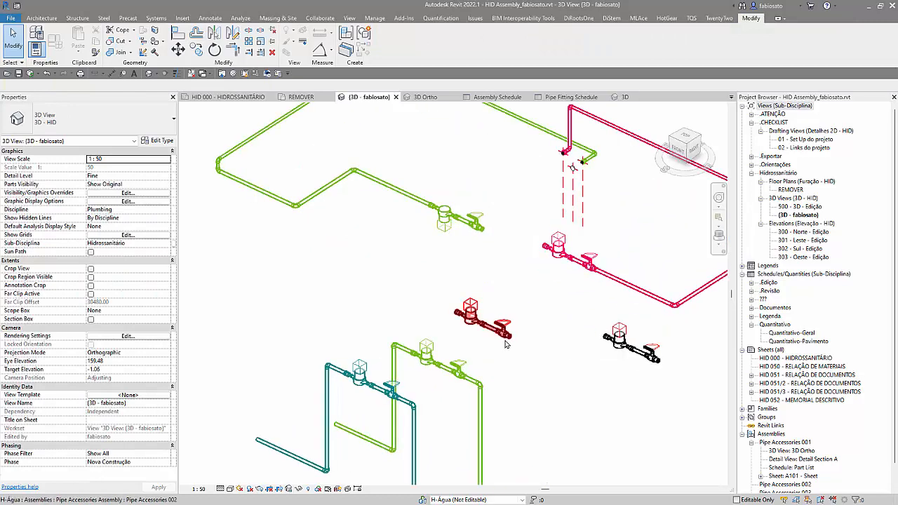
Step: Edit the unconnected black assembly below the green line, flip its water meter's flow direction, and finish the assembly edit
left_click(506, 331)
scroll(506, 325, "up", 2)
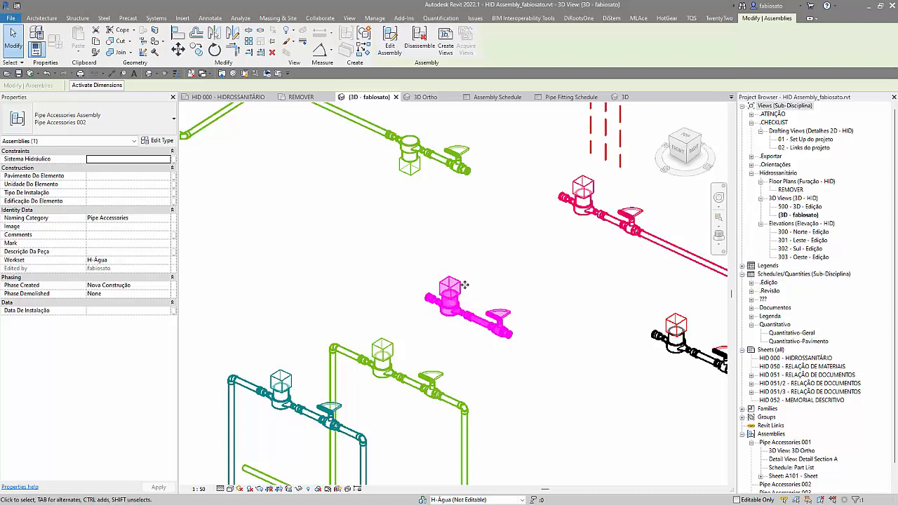
left_click(390, 42)
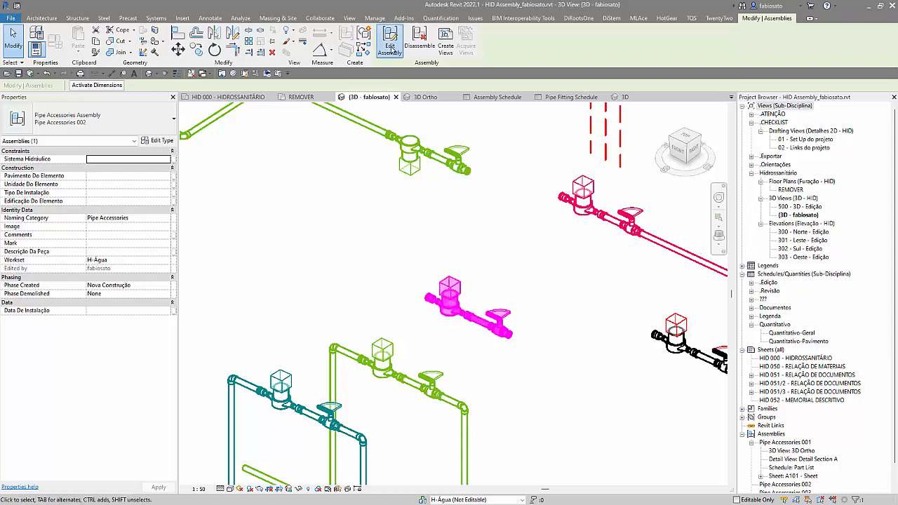
left_click(440, 298)
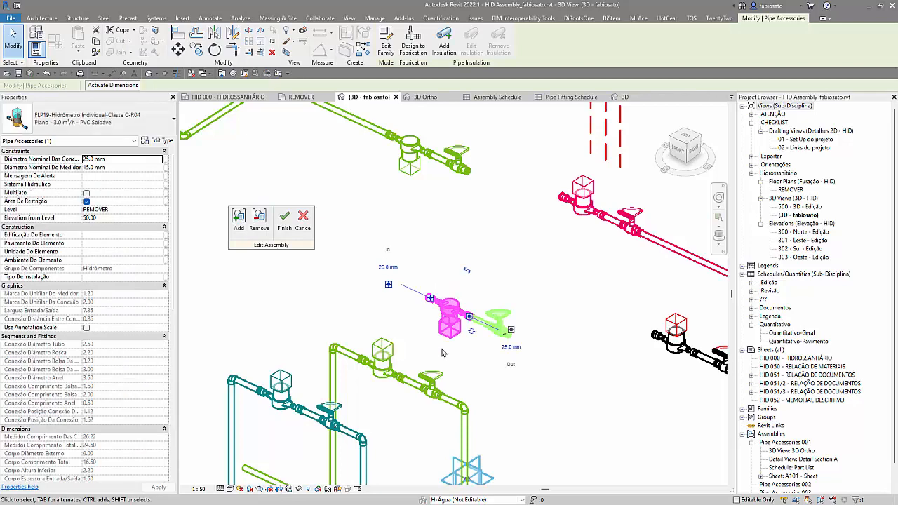
key("Escape")
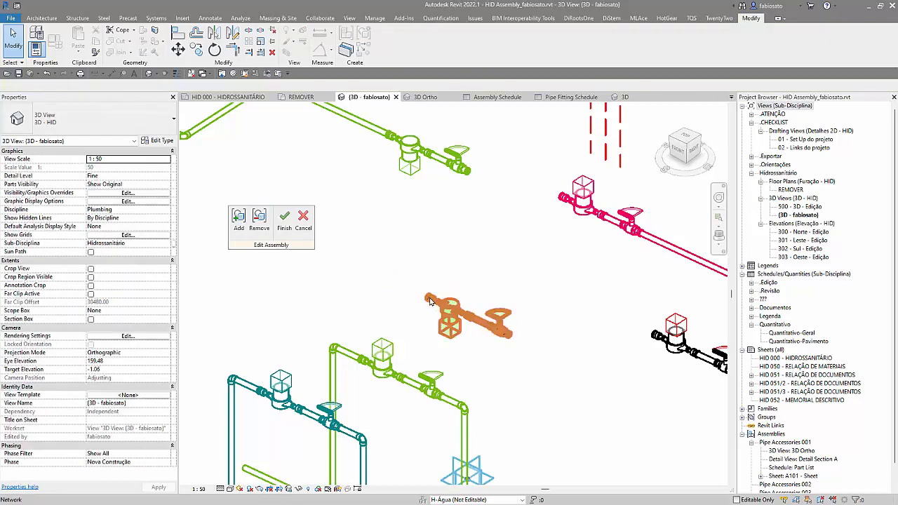
left_click(431, 301)
left_click(285, 219)
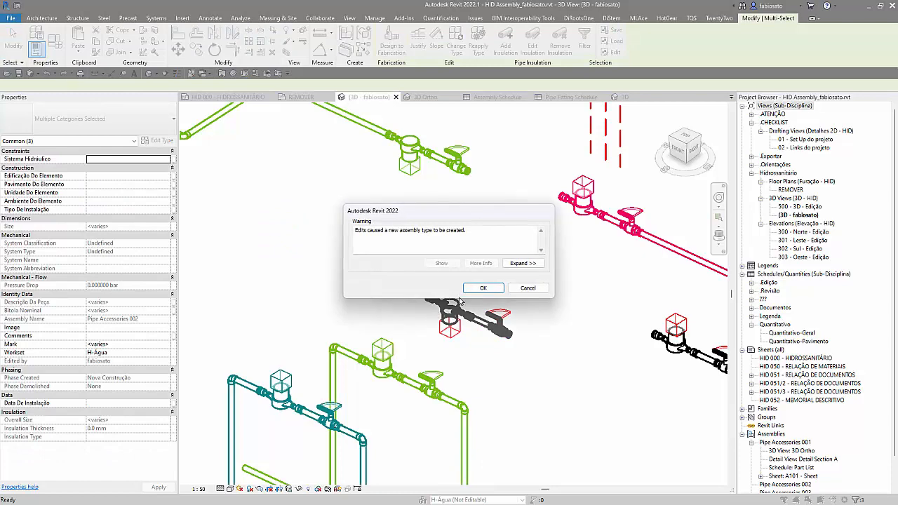
left_click(483, 288)
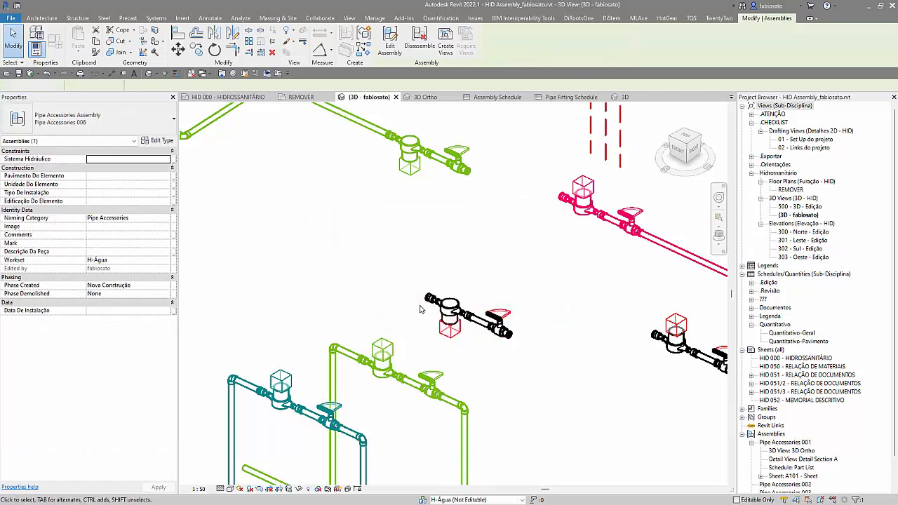
key("Escape")
left_click(446, 316)
right_click(444, 318)
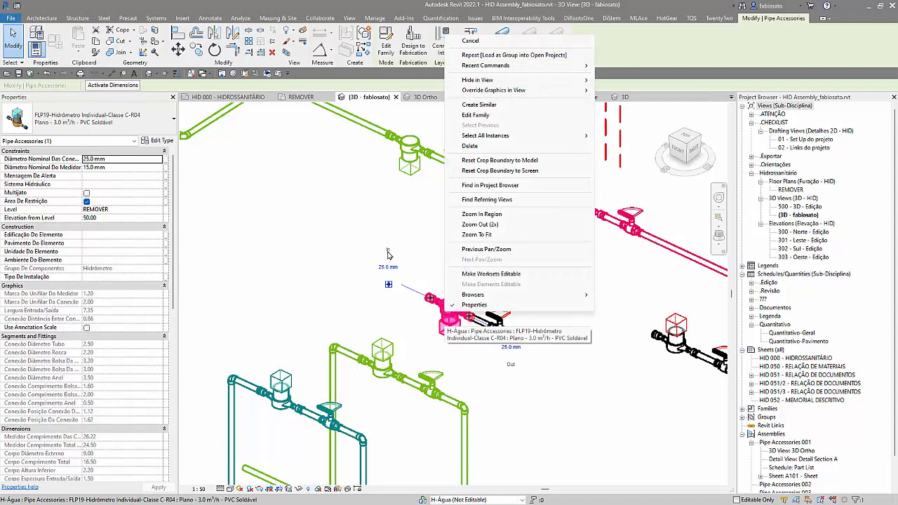
left_click(391, 288)
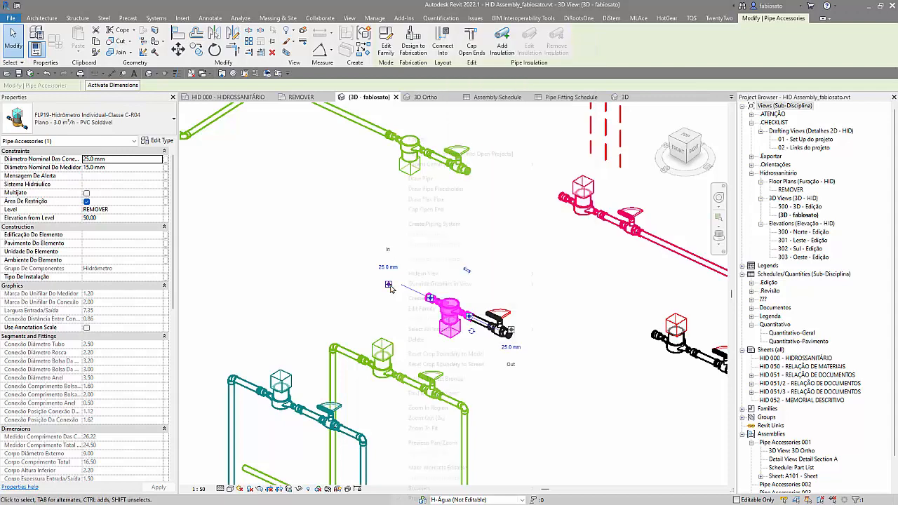
right_click(391, 287)
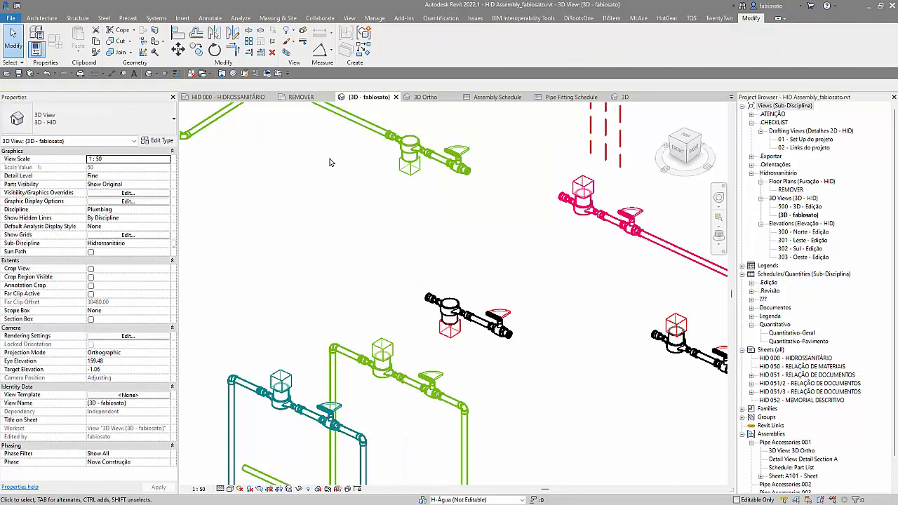
Step: Delete the pipe attached to the flipped meter of the upper green line, along with the adjoining pipe and its end fittings
left_click(331, 184)
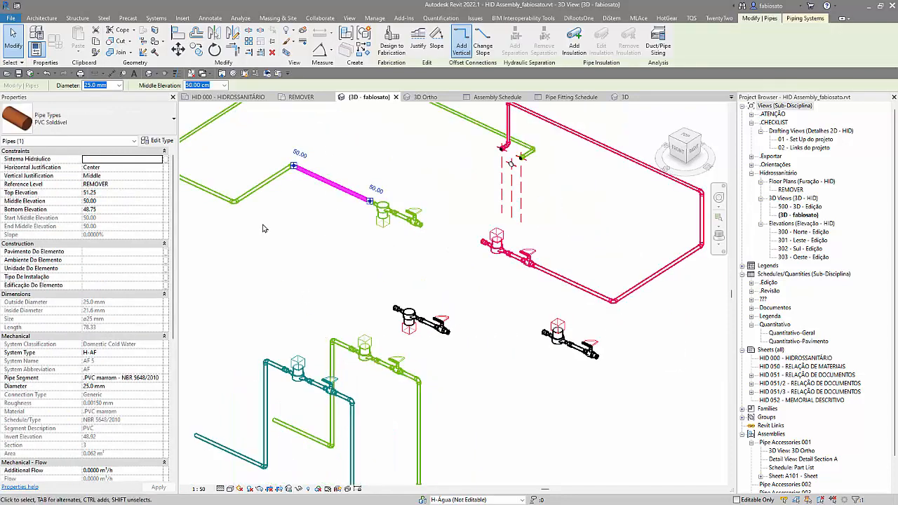
key("Delete")
left_click_drag(216, 154, 340, 262)
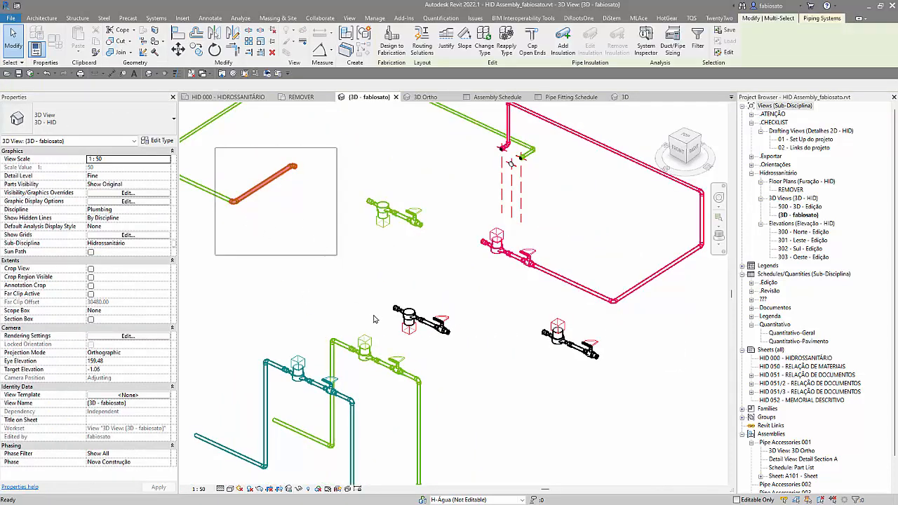
key("Delete")
Step: Draw a 25 mm pipe from the black assembly's meter inlet, about 140 cm long plus a 90° turn, and join it to the open green line
left_click(393, 309)
scroll(393, 308, "up", 3)
key("Tab")
left_click(398, 311)
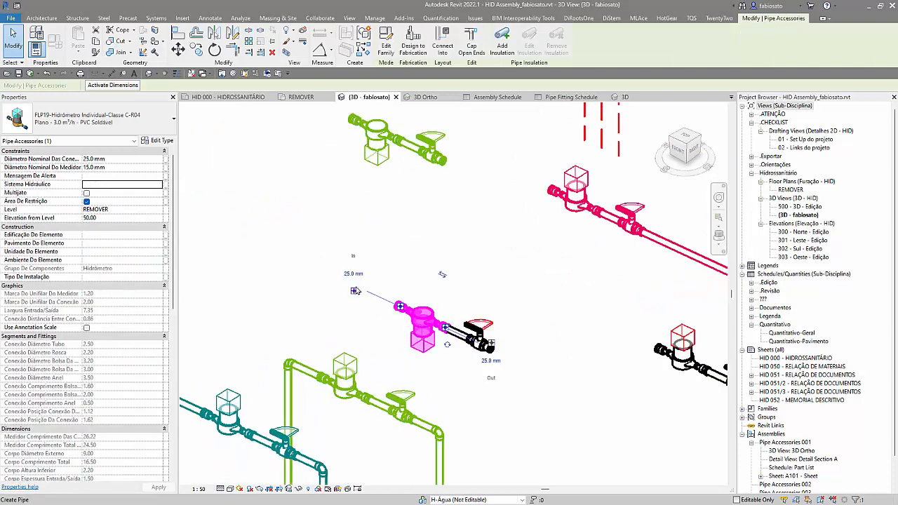
right_click(354, 292)
left_click(387, 179)
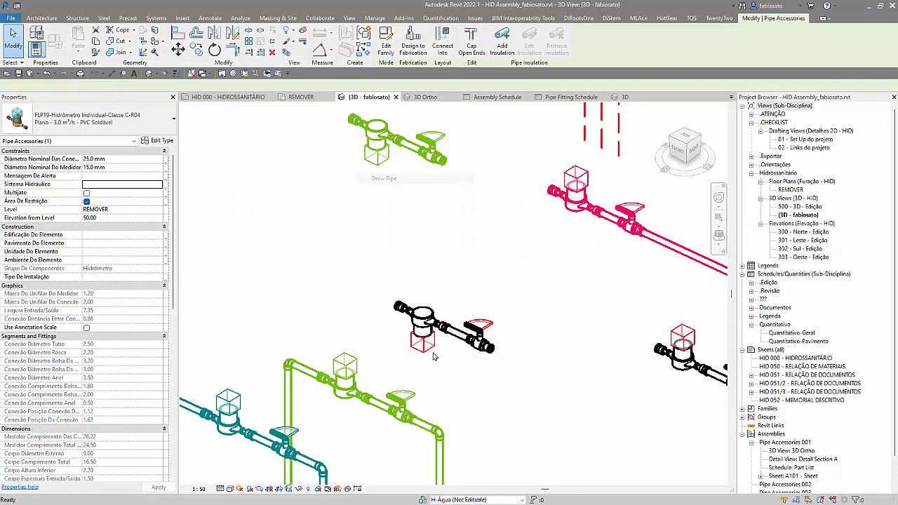
scroll(432, 353, "down", 2)
left_click(257, 245)
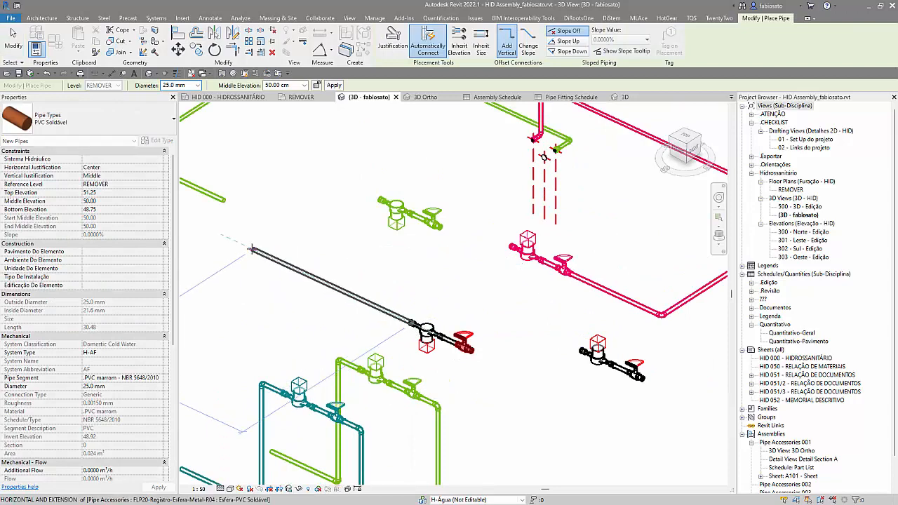
left_click(285, 228)
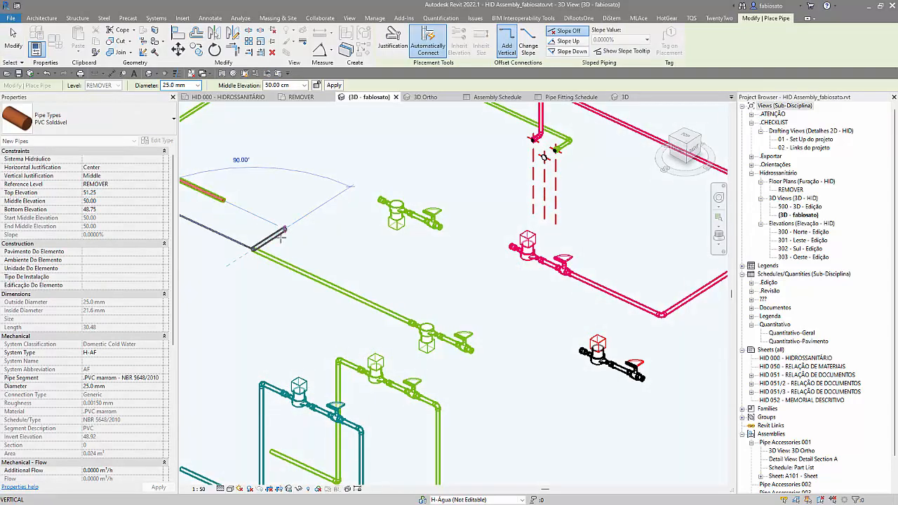
key("Escape")
key("Escape")
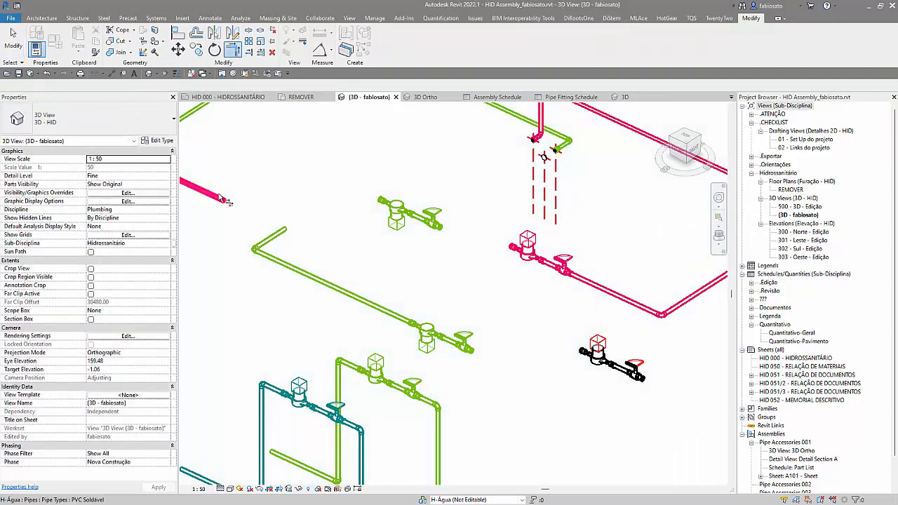
left_click(275, 240)
key("Escape")
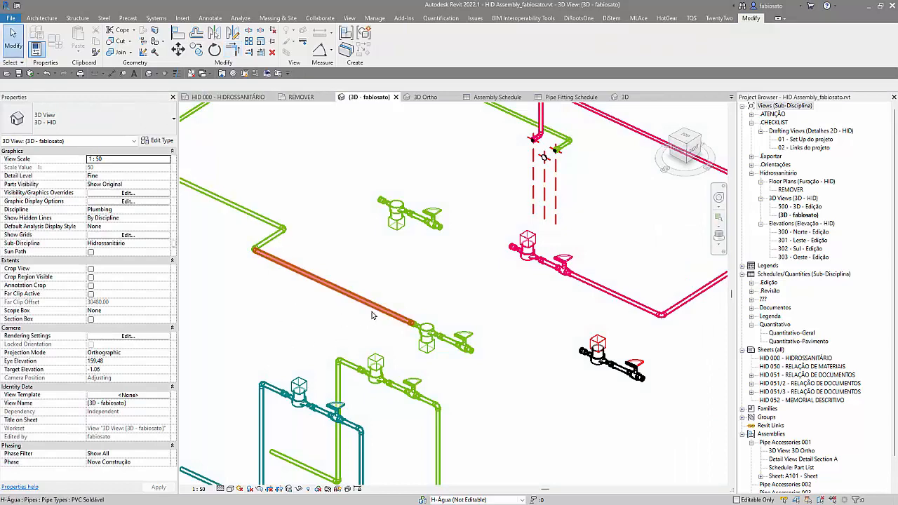
Step: Examine the Mechanical - Flow properties of the new 25 mm pipe attached to the water meter
scroll(321, 358, "down", 2)
scroll(127, 398, "down", 4)
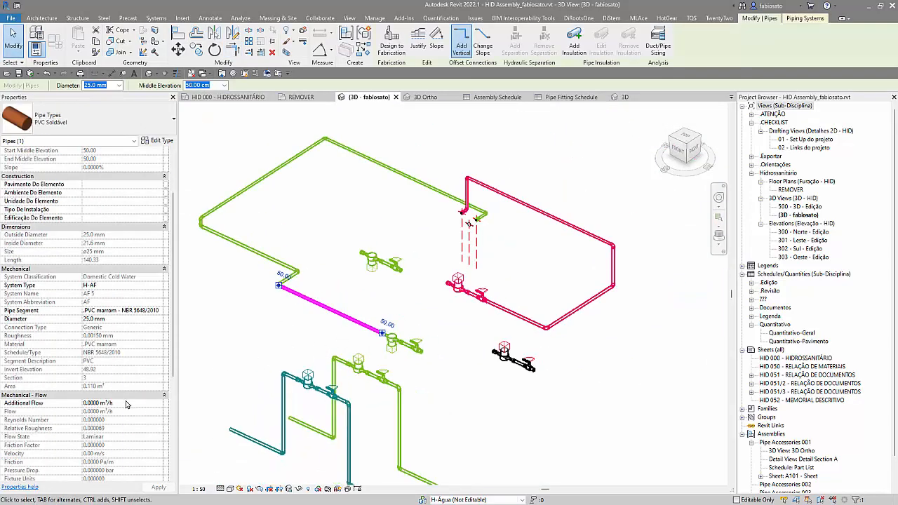
left_click(327, 217)
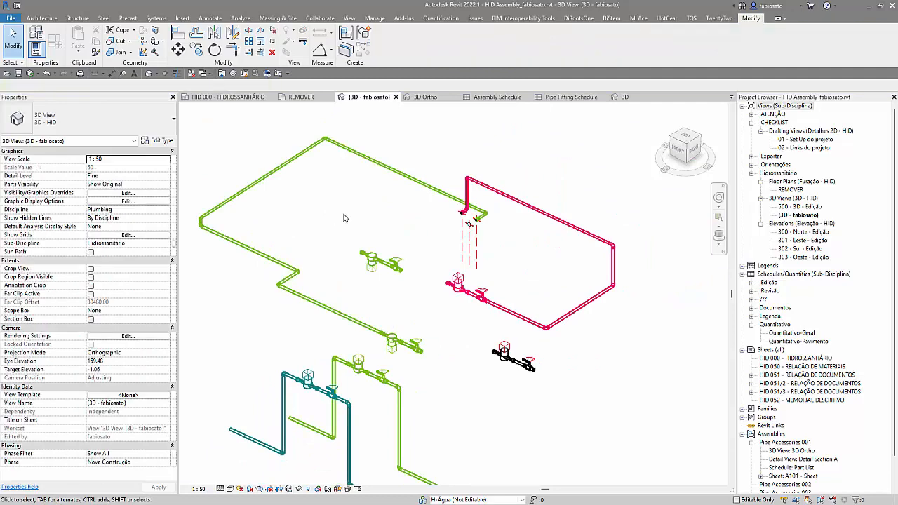
left_click(420, 201)
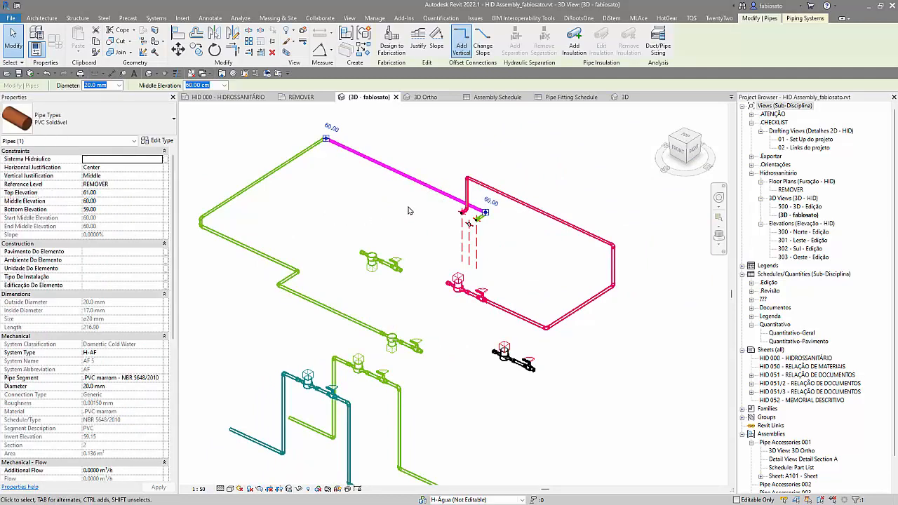
Step: Delete the short pipe and elbows joining the new pipe to the green line, and check the flow properties of the long upper pipe
left_click(301, 295)
left_click_drag(246, 226, 316, 340)
key("Delete")
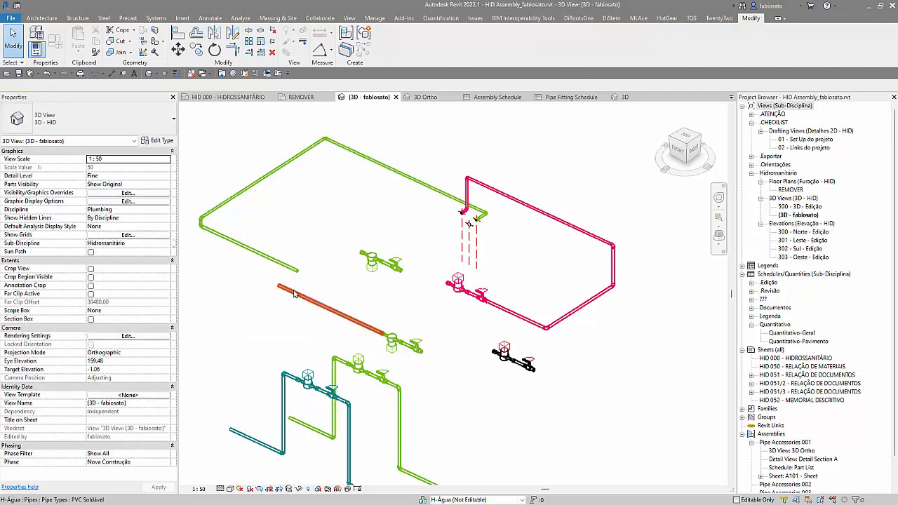
left_click(412, 181)
scroll(116, 410, "down", 5)
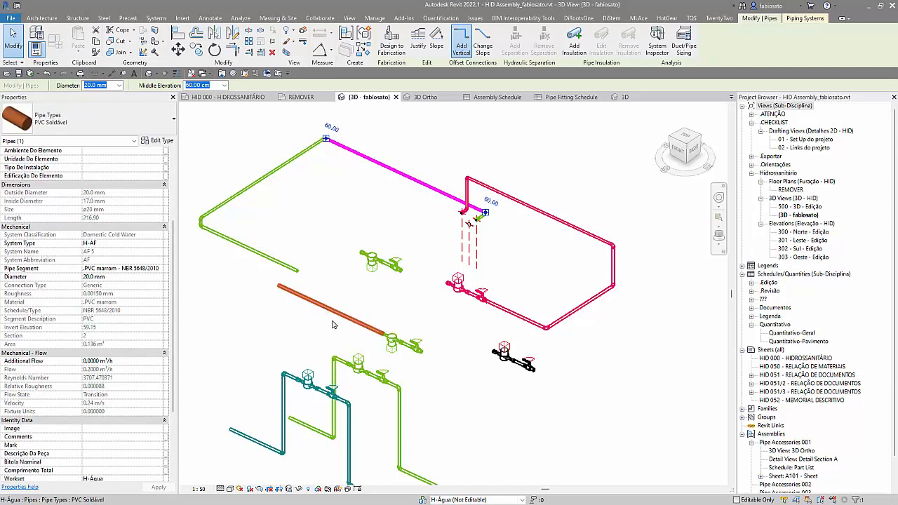
Step: Change the type of the assembly at the end of the new pipe to Pipe Accessories 001
left_click(388, 361)
left_click(139, 121)
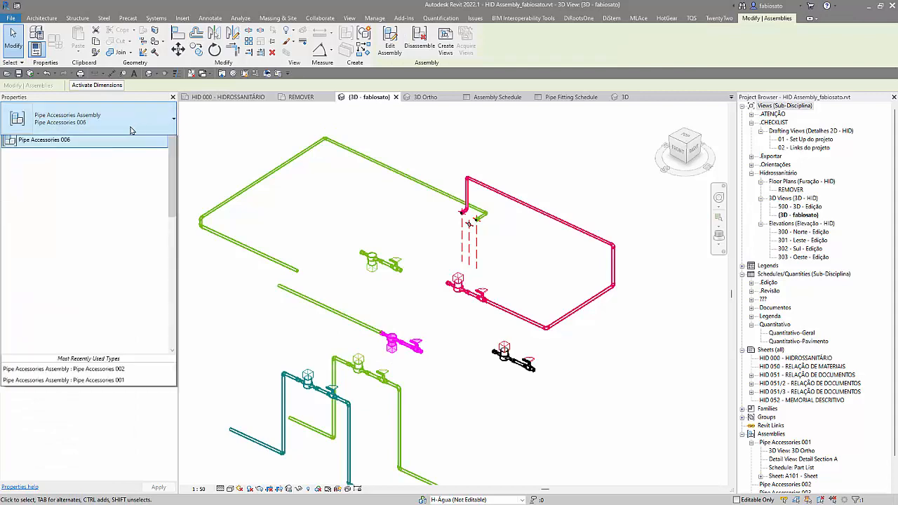
left_click(67, 163)
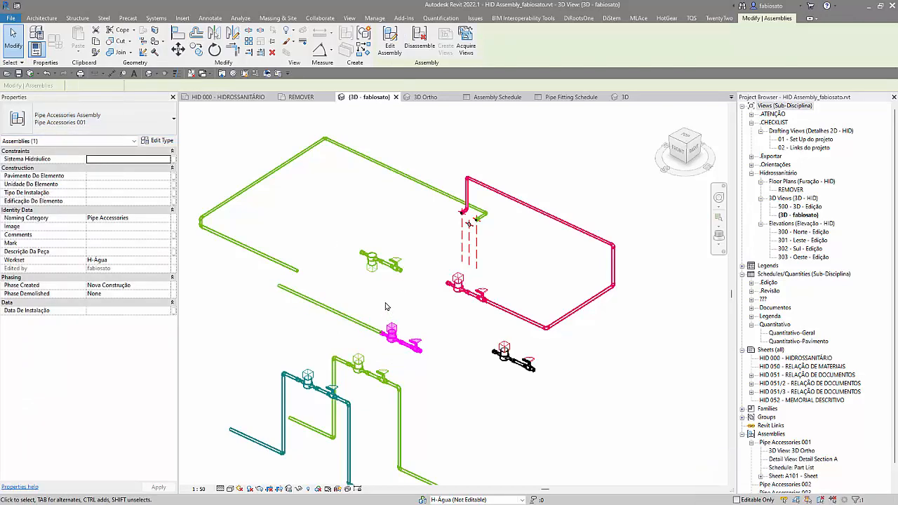
Step: In the REMOVER floor plan, extend the loose 25 mm pipe's end to connect with the swapped assembly's water meter
left_click(358, 321)
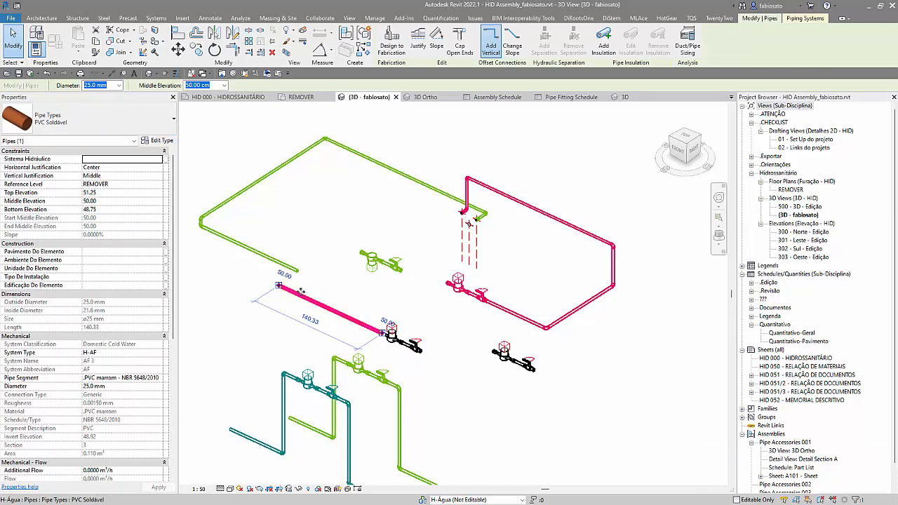
left_click_drag(187, 202, 323, 286)
left_click(301, 97)
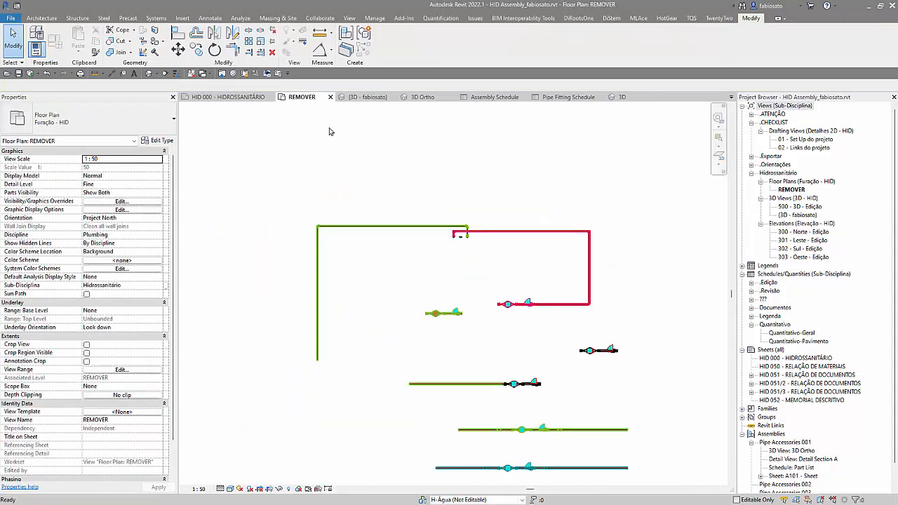
left_click(418, 384)
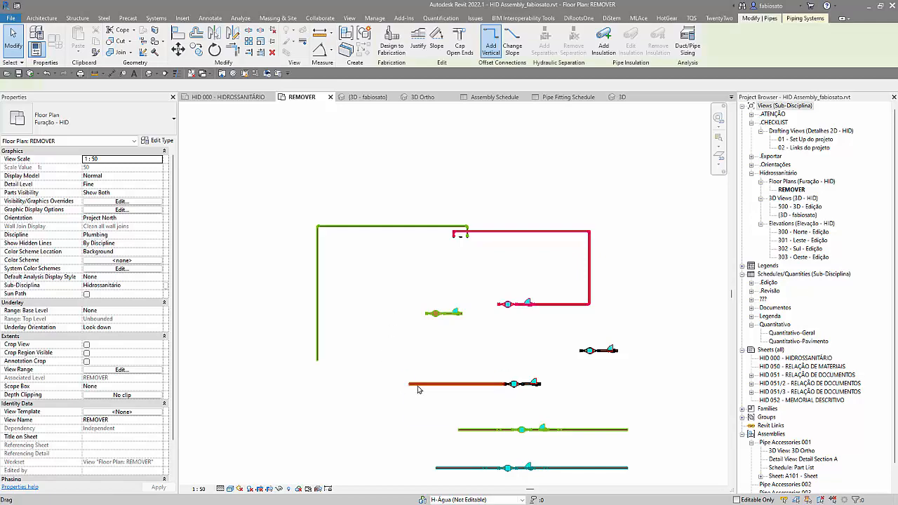
scroll(476, 388, "up", 3)
left_click_drag(526, 382, 549, 380)
scroll(494, 381, "up", 2)
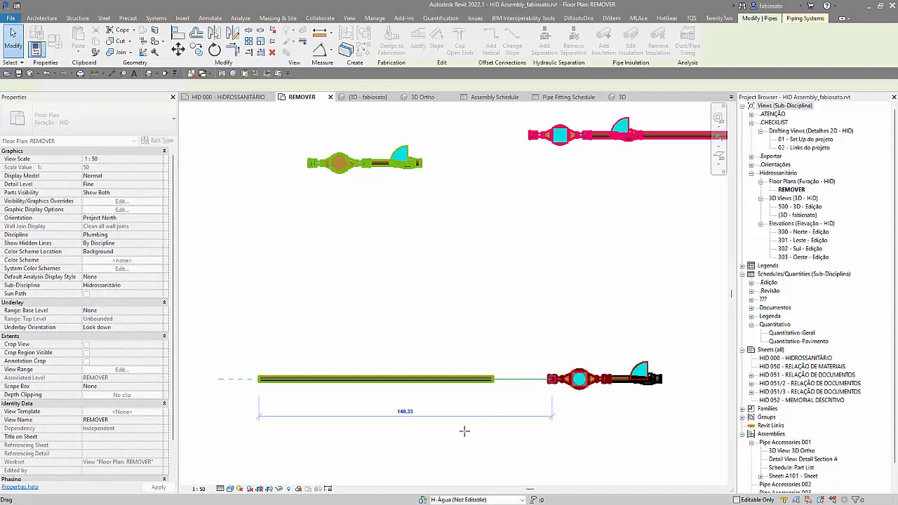
left_click(502, 427)
Step: Trim the reconnected horizontal pipe and the open vertical green pipe to a corner
scroll(501, 427, "down", 3)
scroll(501, 427, "down", 2)
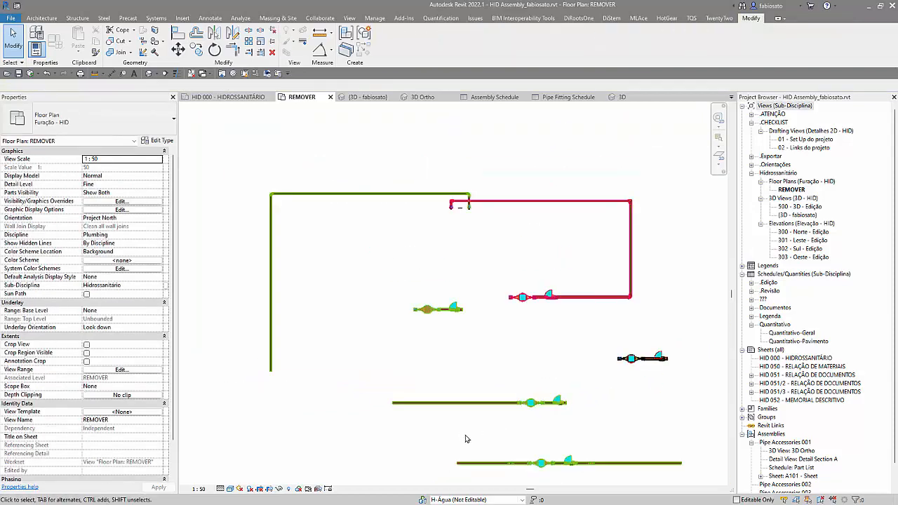
key("t")
key("r")
left_click(404, 402)
left_click(273, 362)
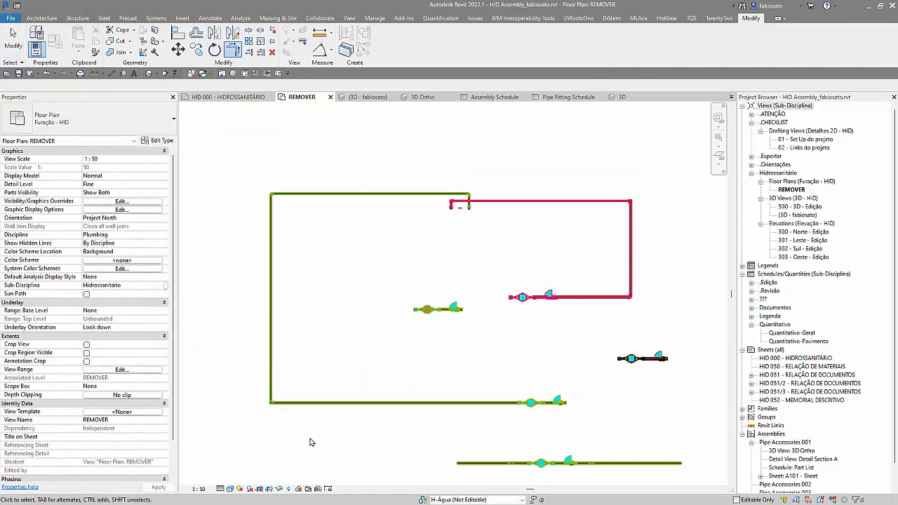
key("Escape")
Step: Examine the Mechanical - Flow properties of the long pipe joined to the meter and of the short pipe between meter and valve
left_click(421, 405)
scroll(113, 404, "down", 5)
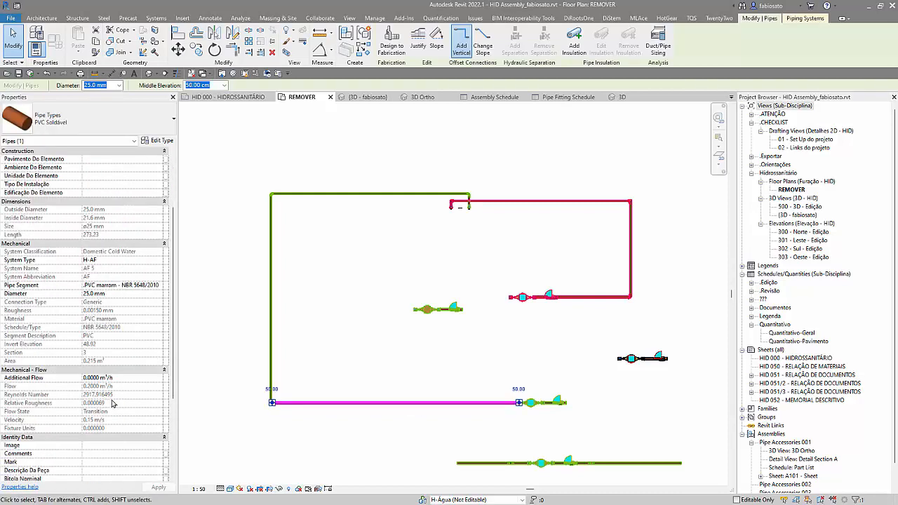
scroll(541, 425, "up", 3)
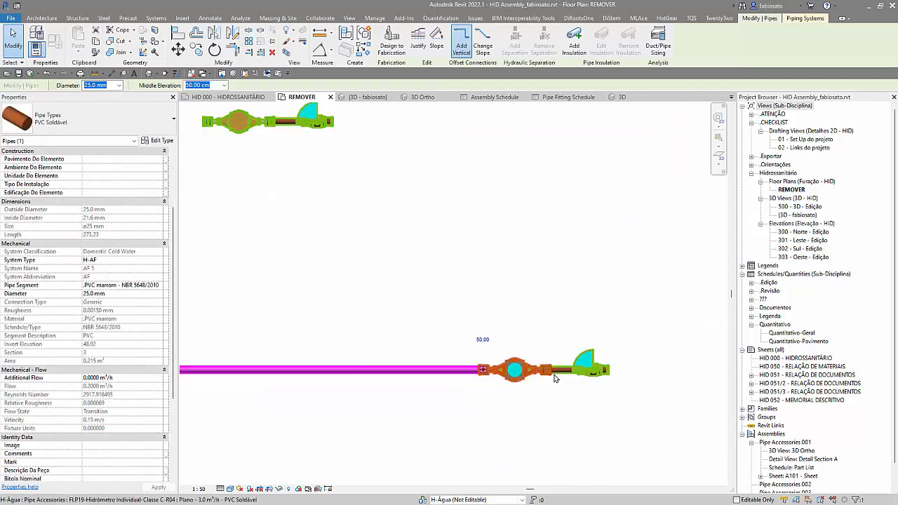
left_click(556, 375, "ctrl")
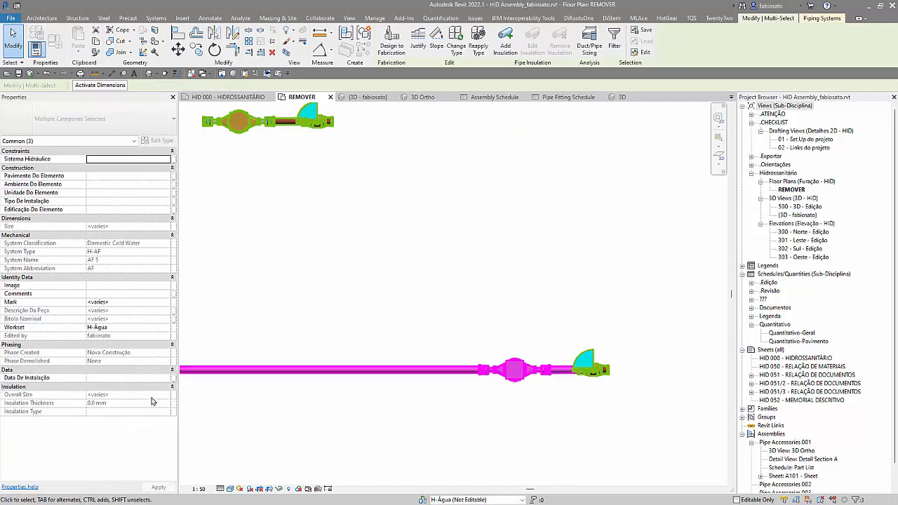
left_click(522, 446)
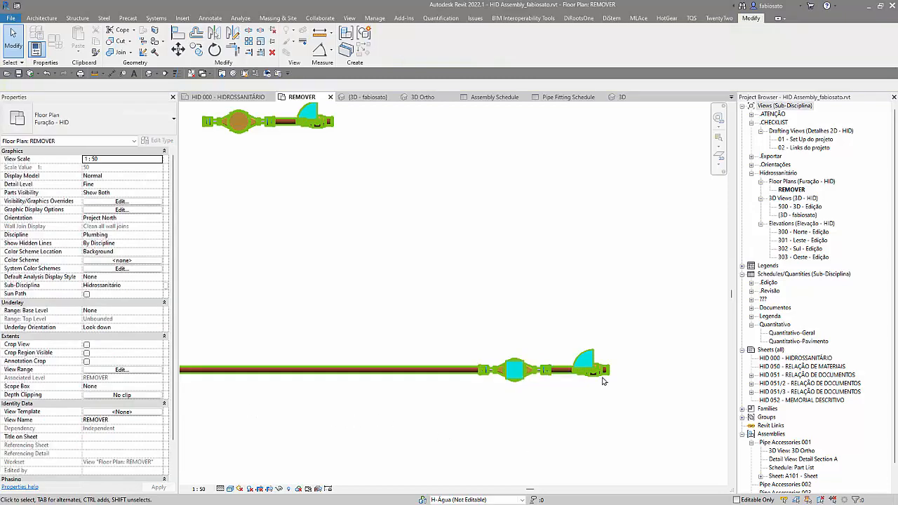
left_click(562, 381)
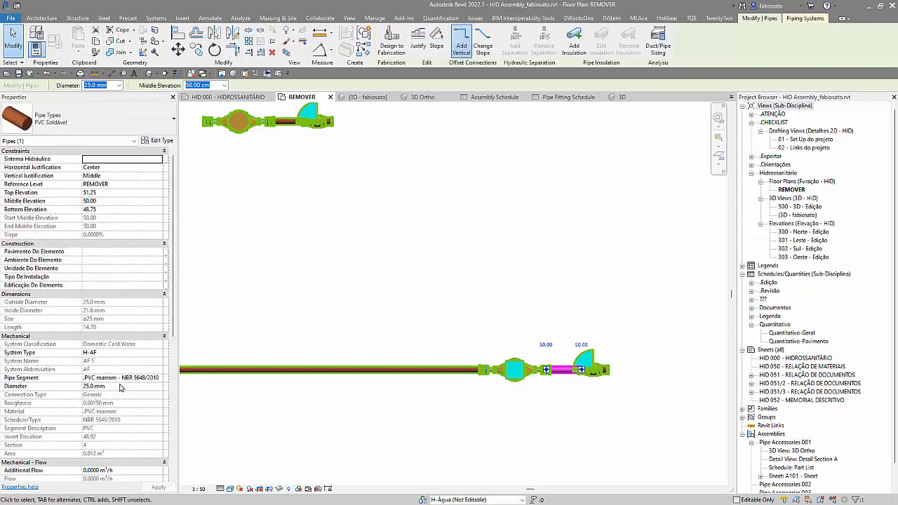
scroll(121, 388, "down", 3)
scroll(130, 421, "down", 4)
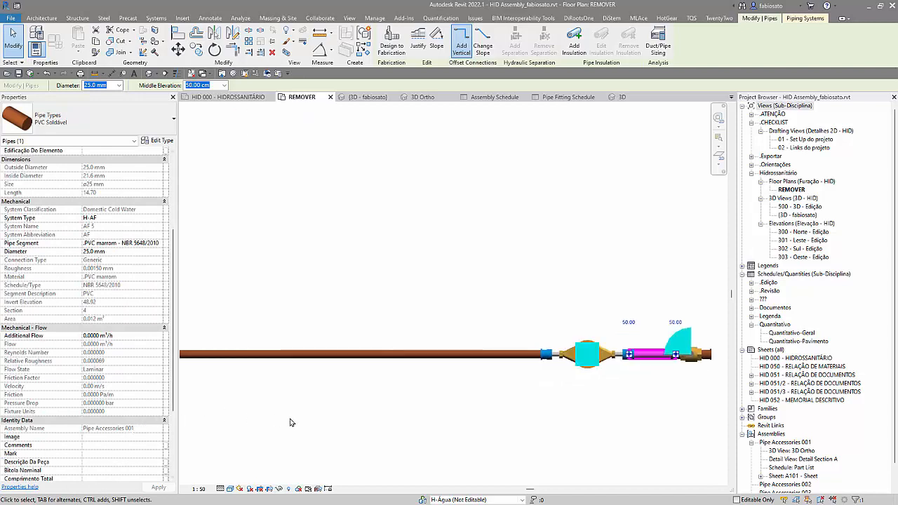
Step: Recheck the flow properties of the long pipe at the meter, and inspect the properties of the assembly connected to it
scroll(358, 389, "down", 1)
left_click(411, 379)
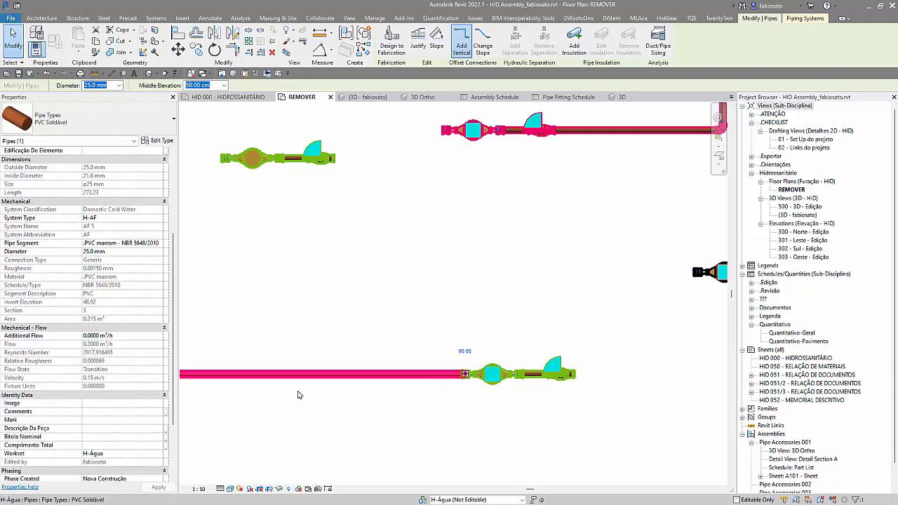
scroll(301, 397, "down", 2)
scroll(429, 390, "up", 2)
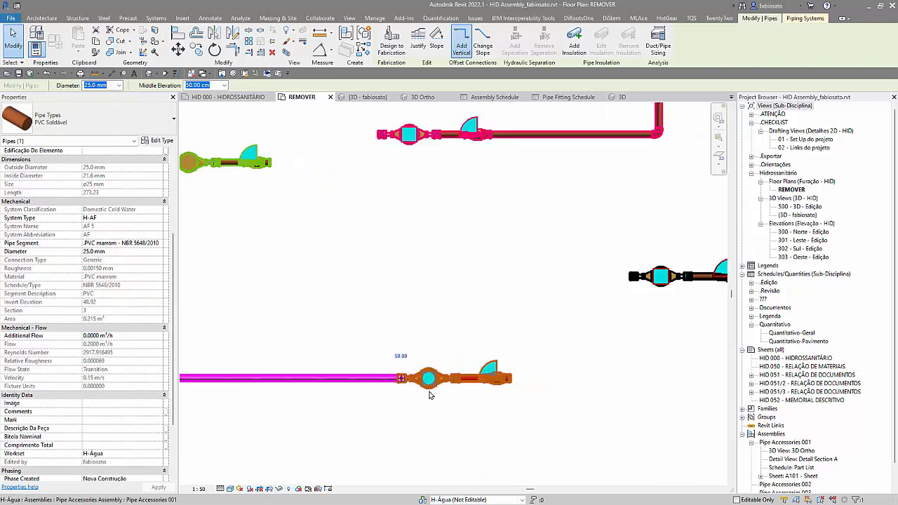
left_click(431, 391)
scroll(411, 415, "down", 3)
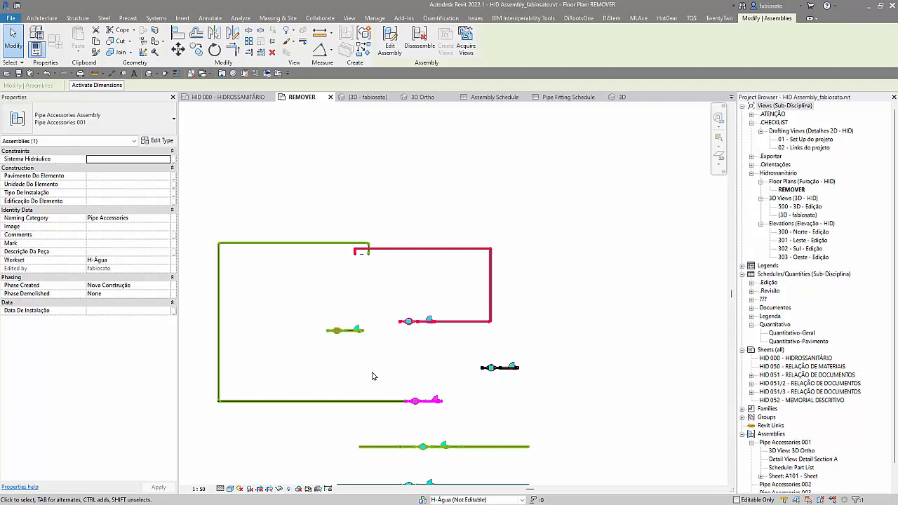
scroll(388, 374, "down", 1)
middle_click_drag(359, 421, 426, 374)
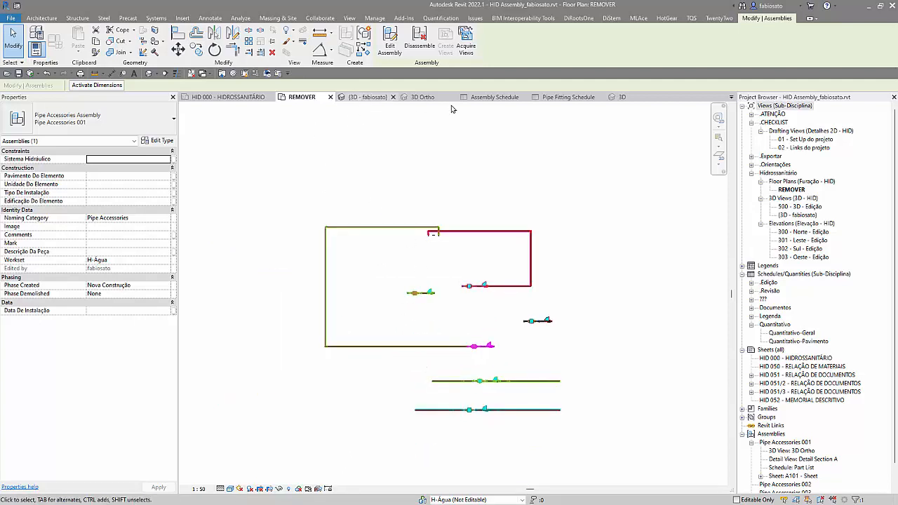
Step: Return to the project's main 3D view and close the Assembly Schedule, Pipe Fitting Schedule and 3D views
left_click(370, 97)
left_click(527, 97)
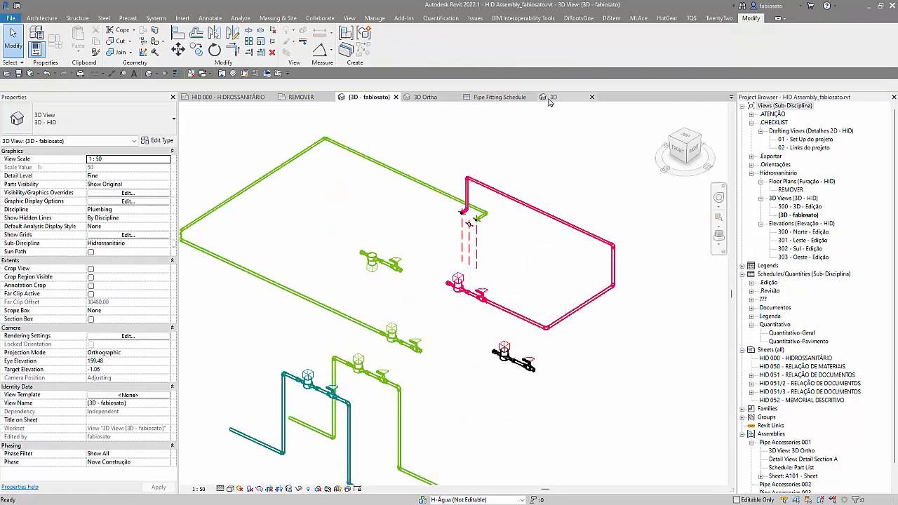
left_click(531, 97)
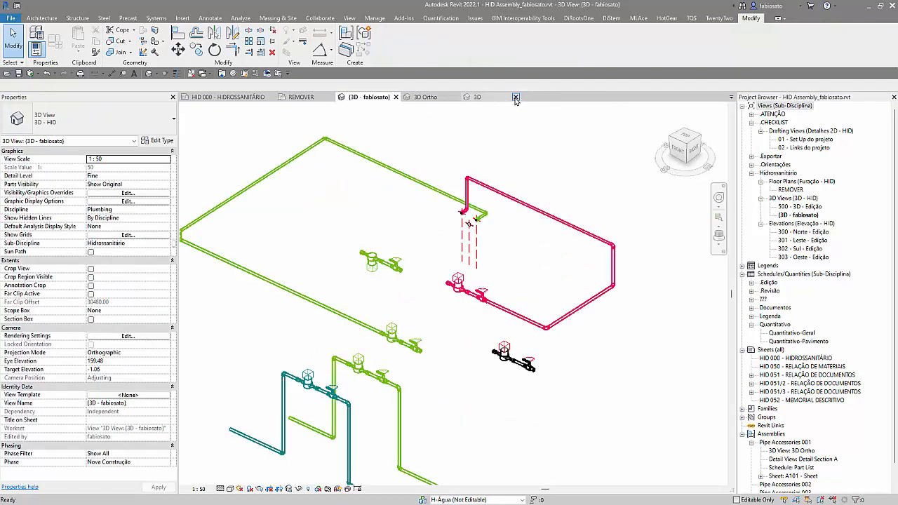
left_click(515, 97)
left_click(465, 262)
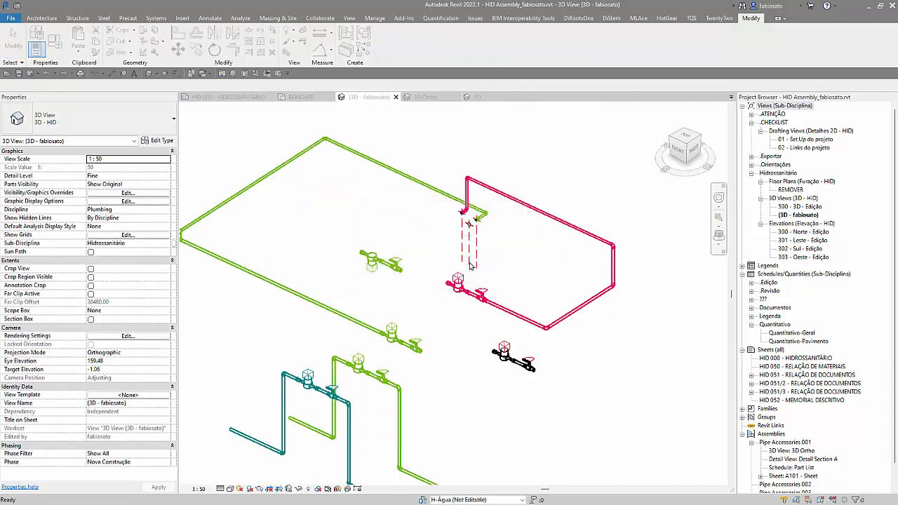
scroll(517, 381, "down", 2)
middle_click_drag(517, 381, 546, 369)
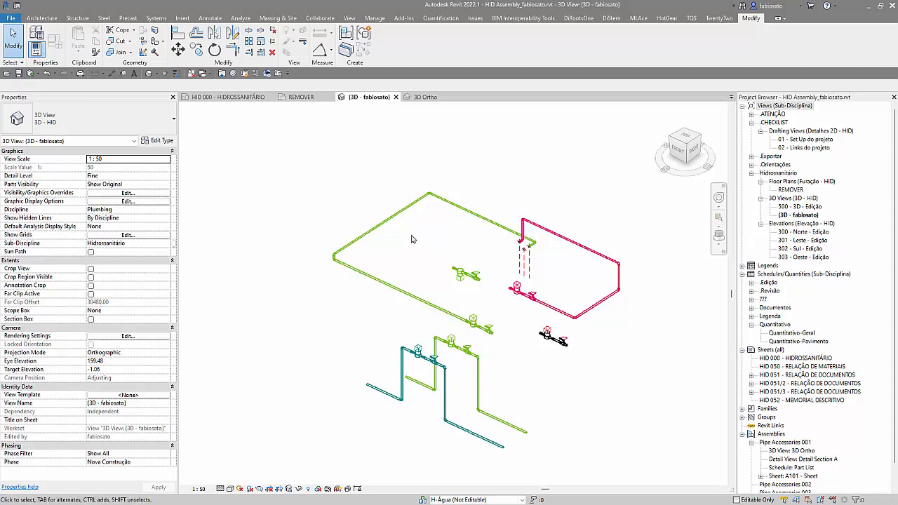
scroll(473, 340, "up", 2)
middle_click_drag(527, 389, 506, 366)
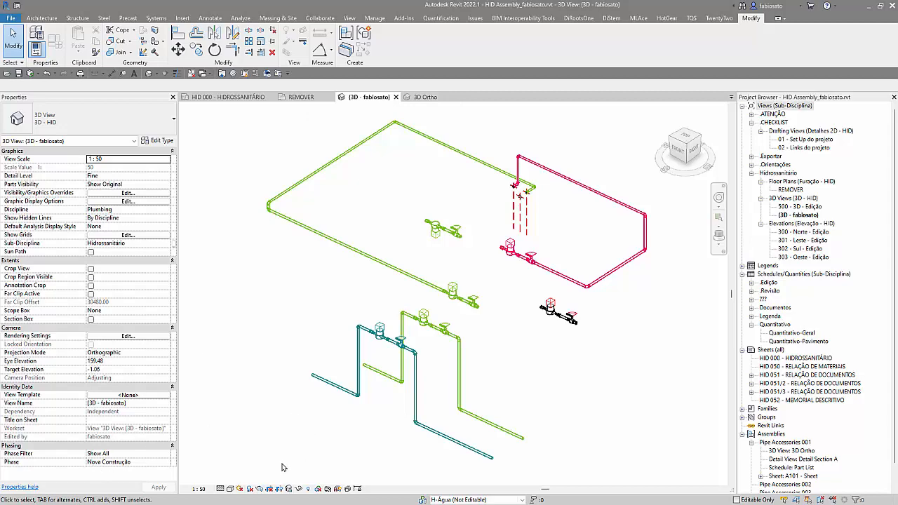
left_click(19, 74)
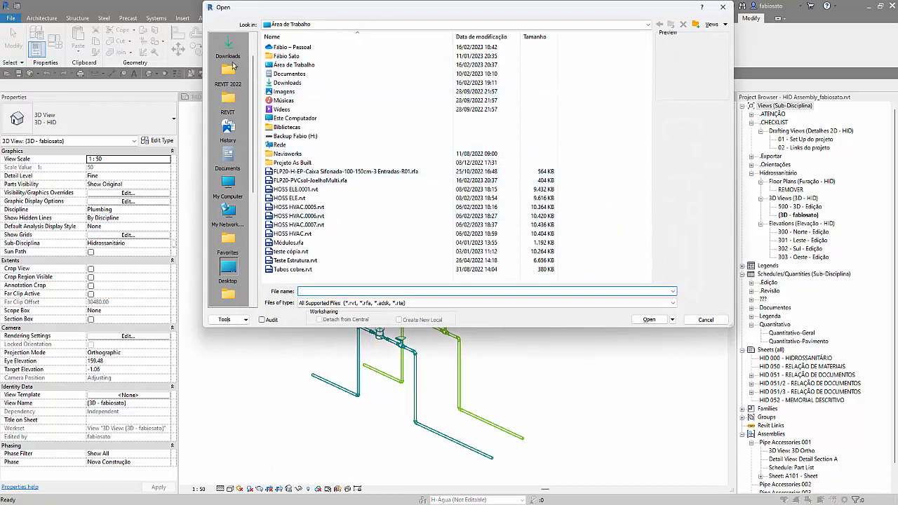
scroll(237, 70, "up", 2)
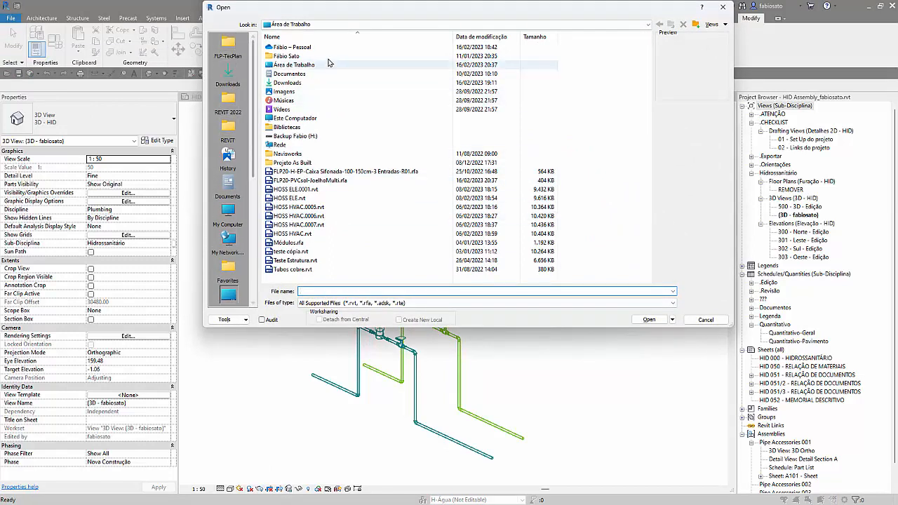
left_click(333, 26)
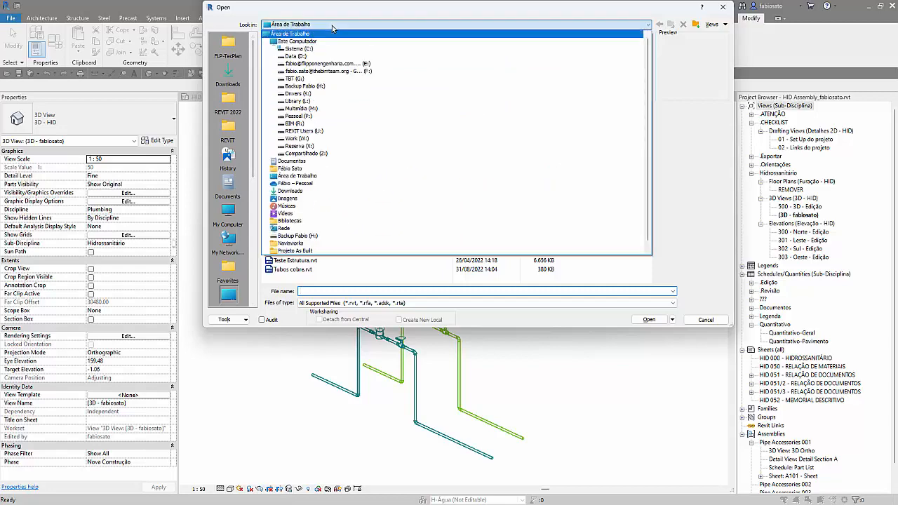
left_click(723, 8)
left_click(722, 7)
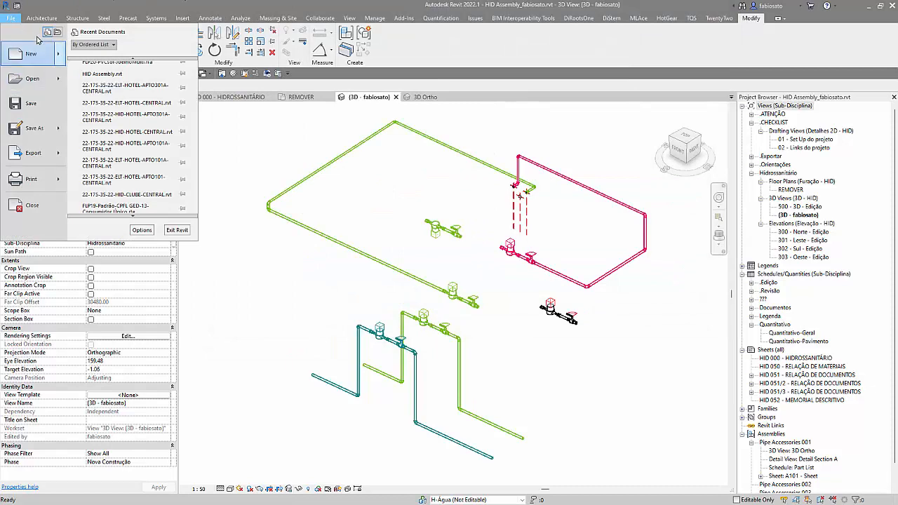
left_click(17, 6)
left_click(17, 6)
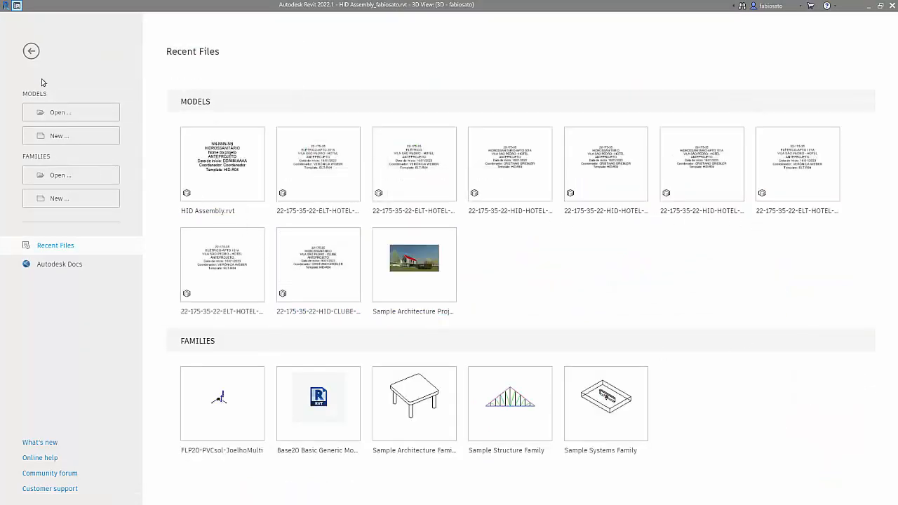
left_click(60, 112)
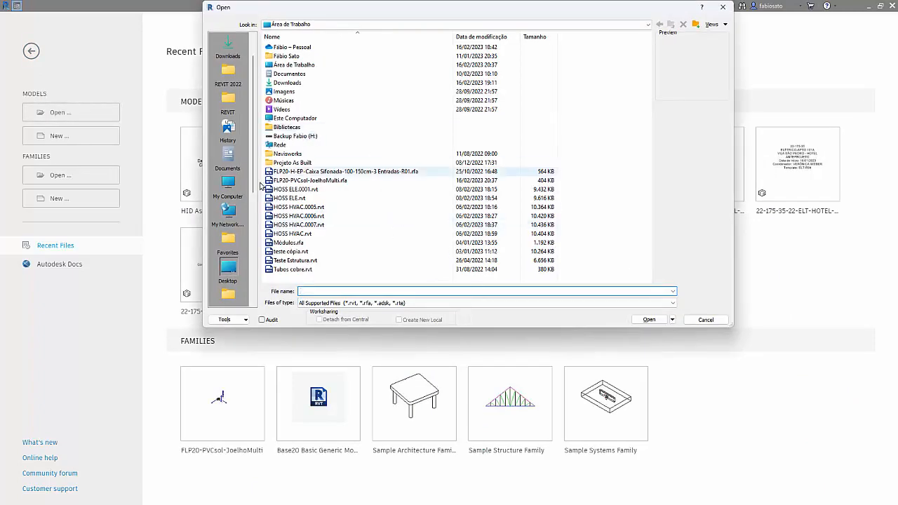
scroll(231, 239, "down", 2)
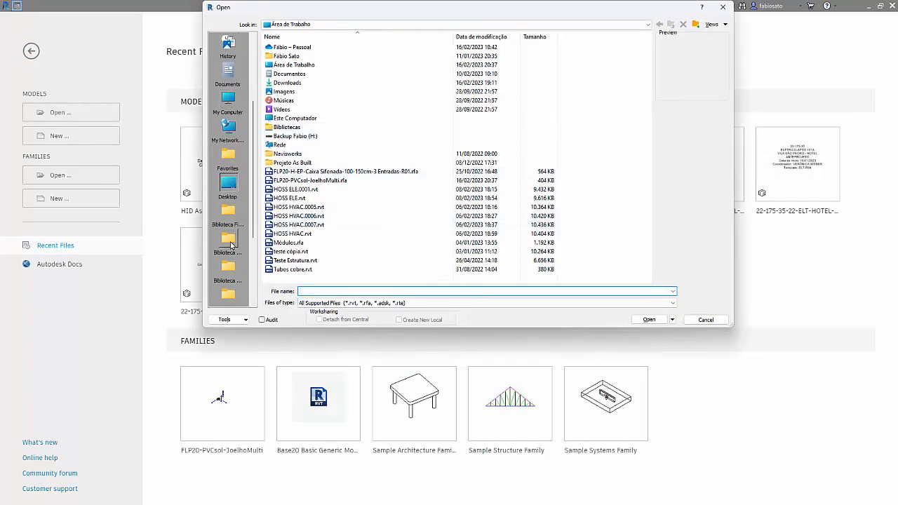
scroll(233, 227, "up", 3)
left_click(228, 129)
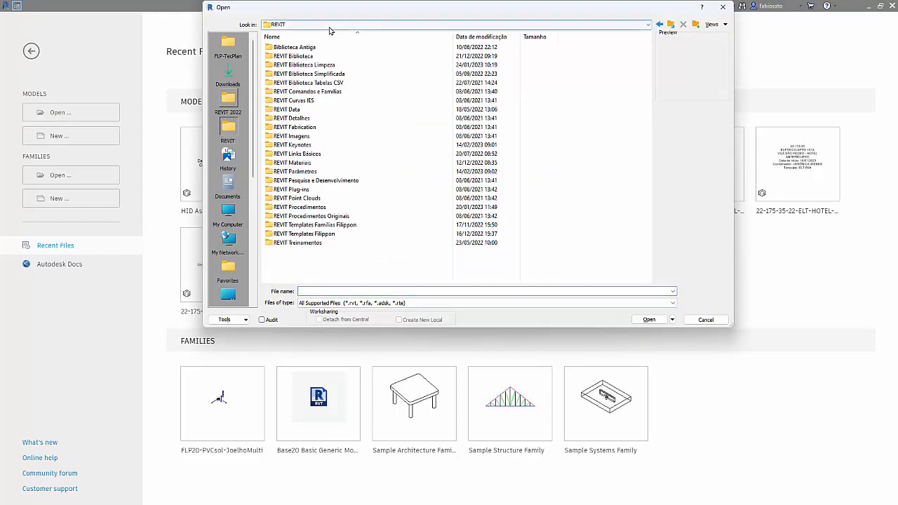
left_click(325, 25)
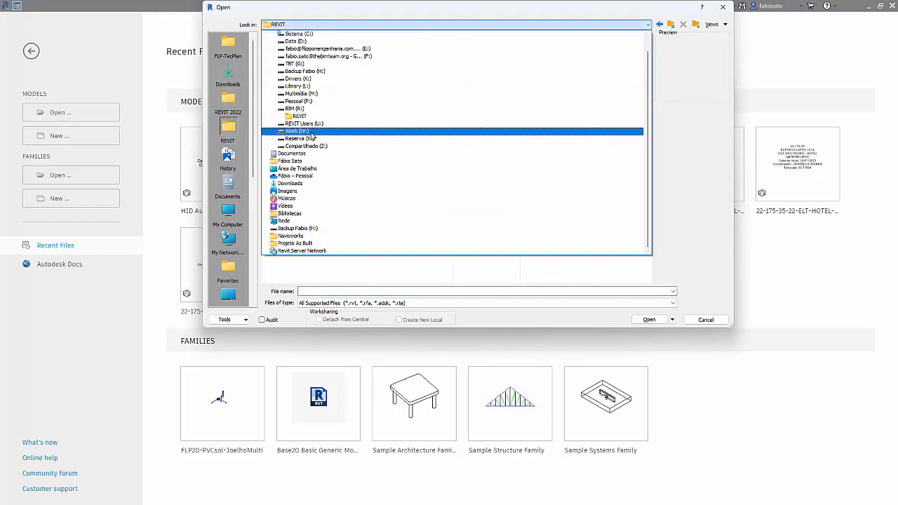
left_click(310, 129)
left_click(319, 25)
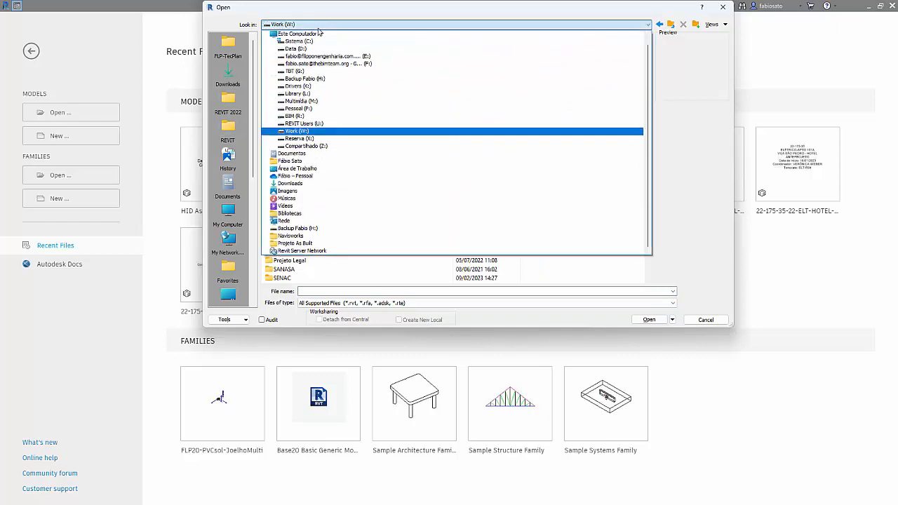
left_click(317, 124)
double_click(302, 56)
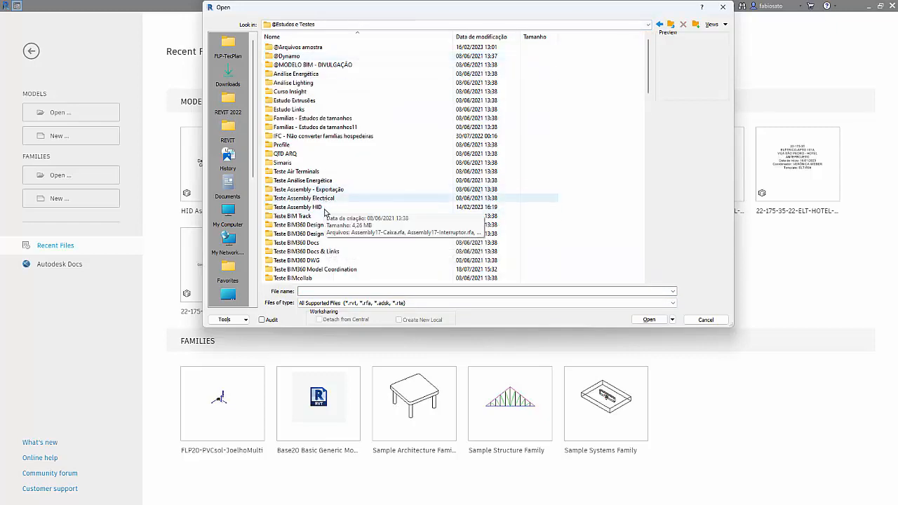
Step: Open the project Projeto17-Assembly.rvt from the Teste Assembly Electrical folder
double_click(320, 199)
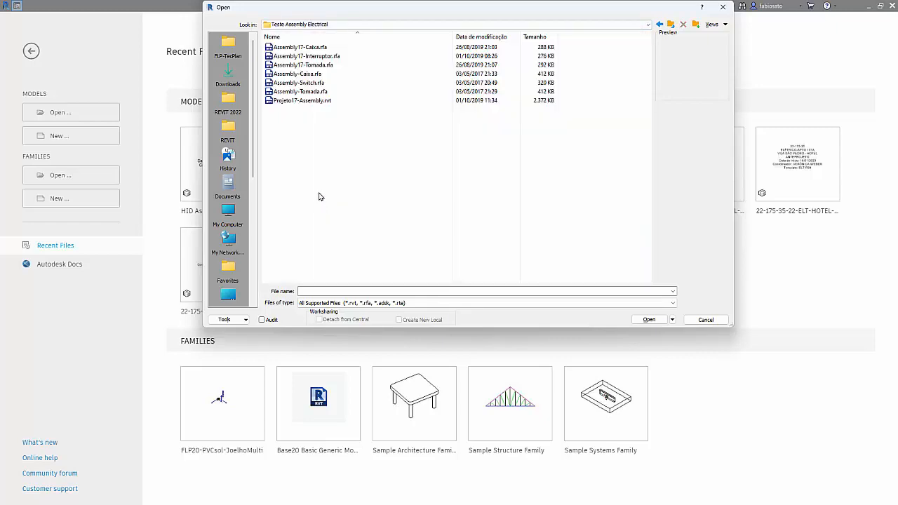
left_click(306, 103)
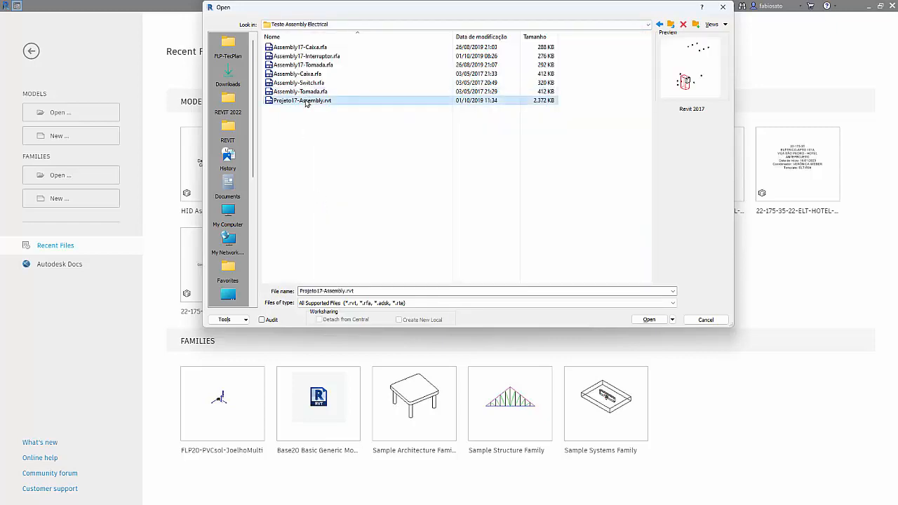
double_click(306, 103)
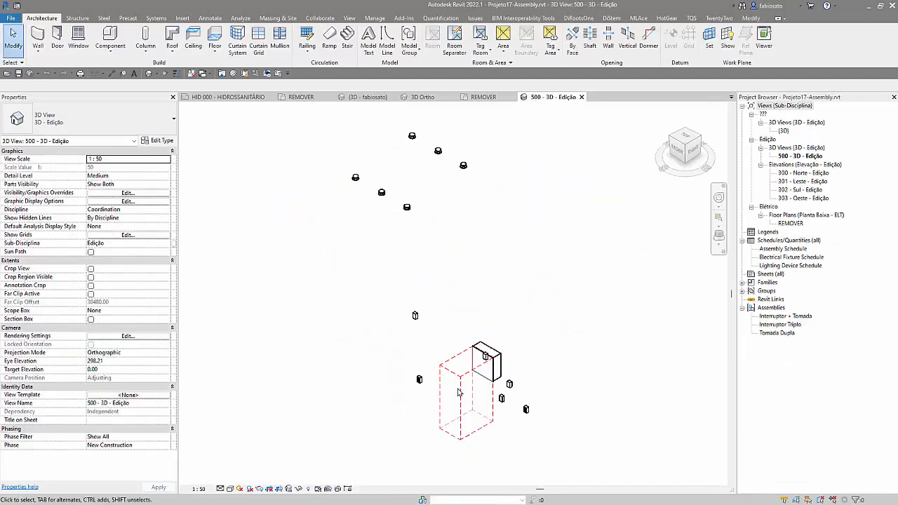
Step: Inspect the Tomada Dupla assembly and the electrical panel in the 500 - 3D - Edição view
left_click(457, 395)
scroll(457, 395, "down", 2)
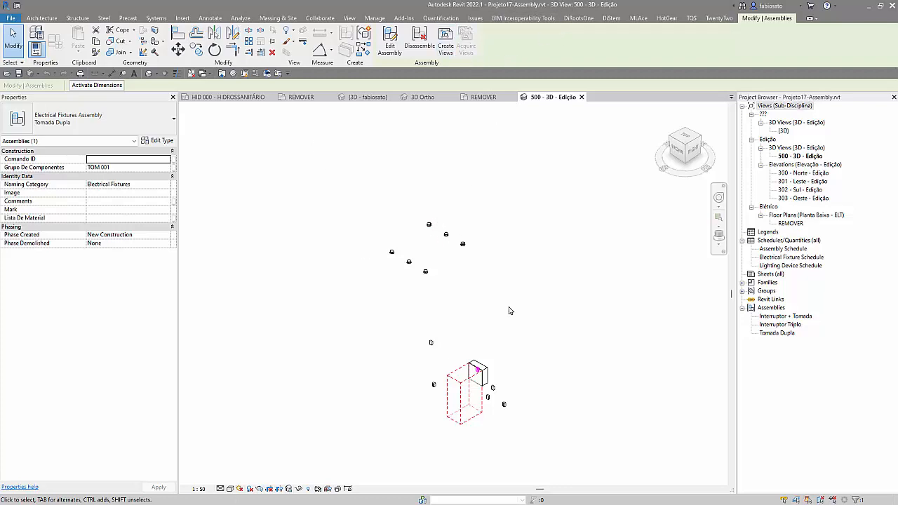
left_click(503, 352)
left_click(486, 375)
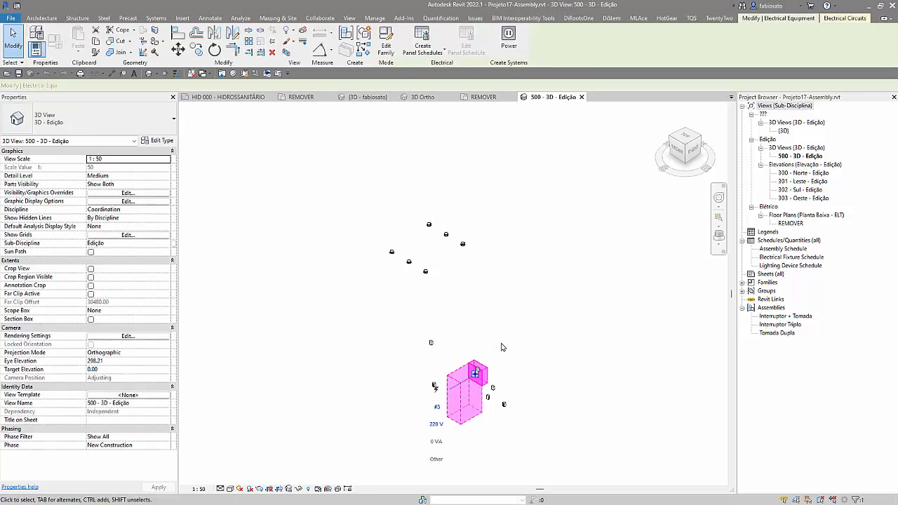
left_click(519, 321)
left_click_drag(470, 341, 494, 384)
left_click(514, 324)
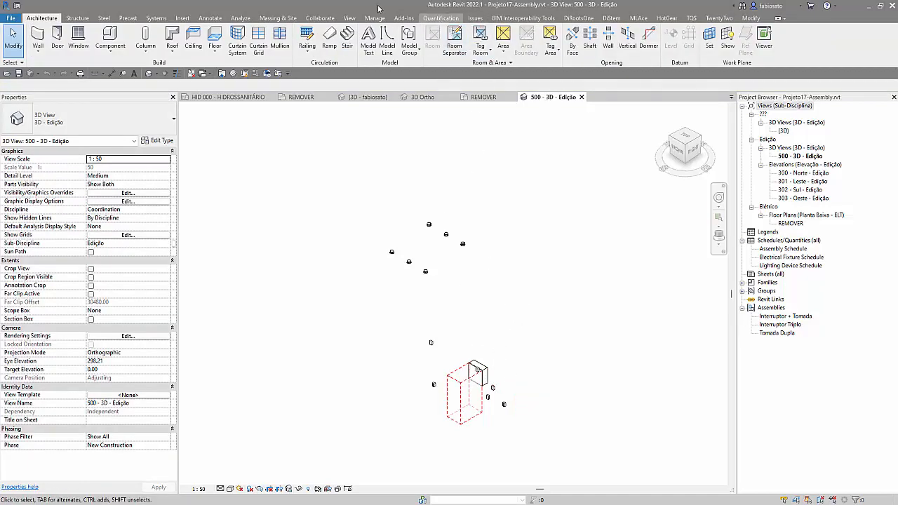
Step: Show the System Browser and expand the electrical power systems down to the circuits of the GERAL panel
left_click(350, 18)
left_click(843, 46)
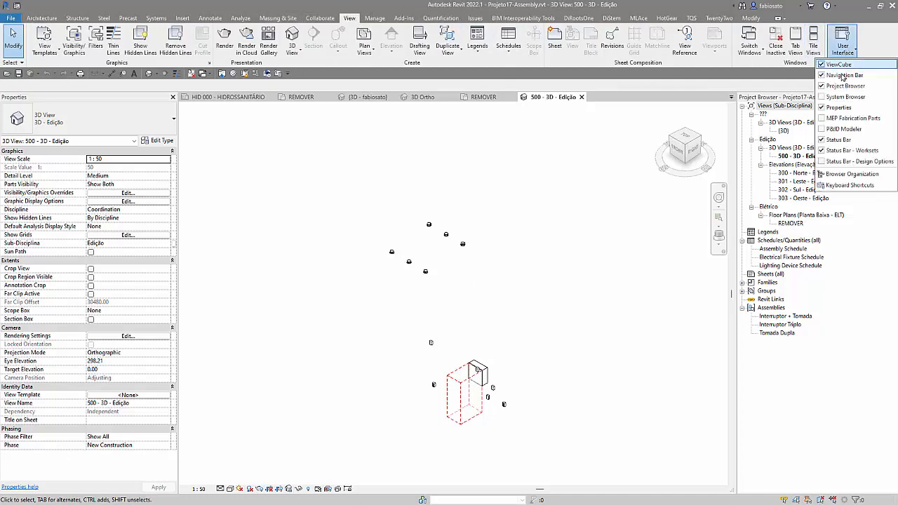
left_click(846, 96)
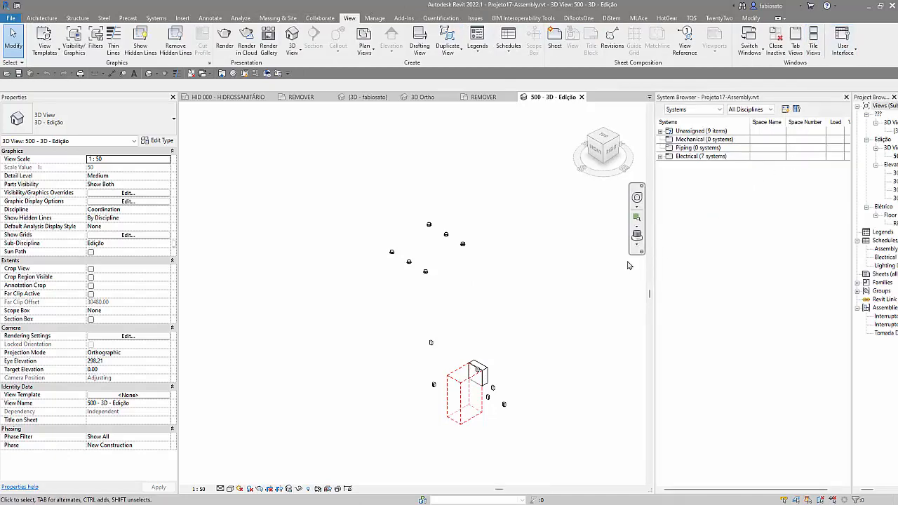
left_click(659, 156)
left_click(669, 165)
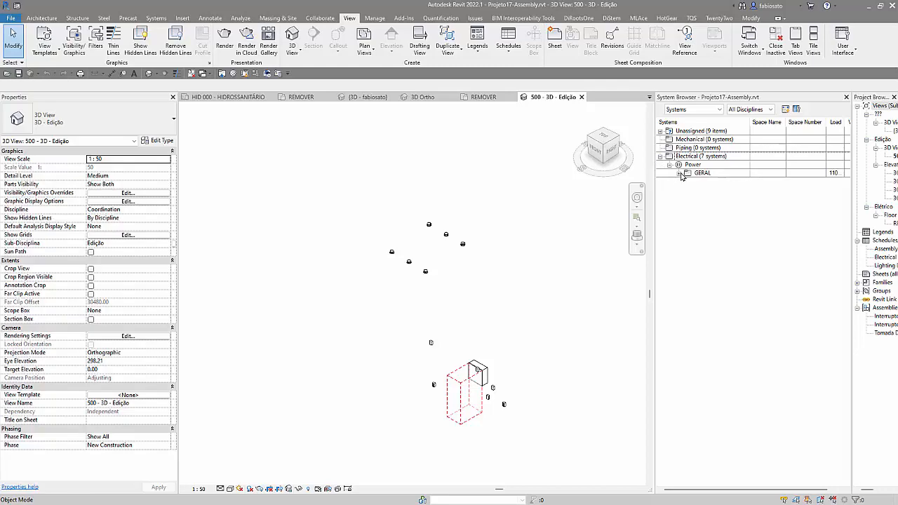
left_click(679, 173)
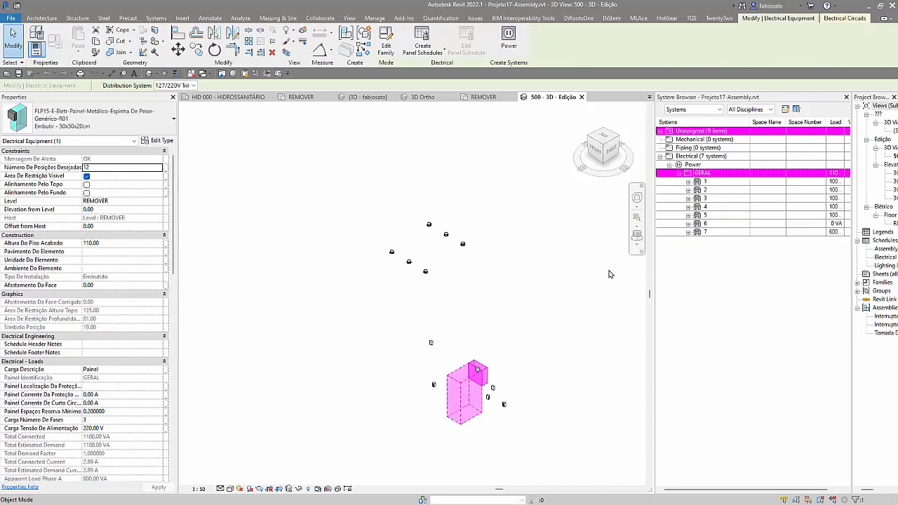
Step: Create an assembly named Electrical Equipment 001 from all elements in the view, leaving out those not allowed, with naming category Electrical Equipment
left_click(610, 274)
left_click_drag(313, 169, 560, 438)
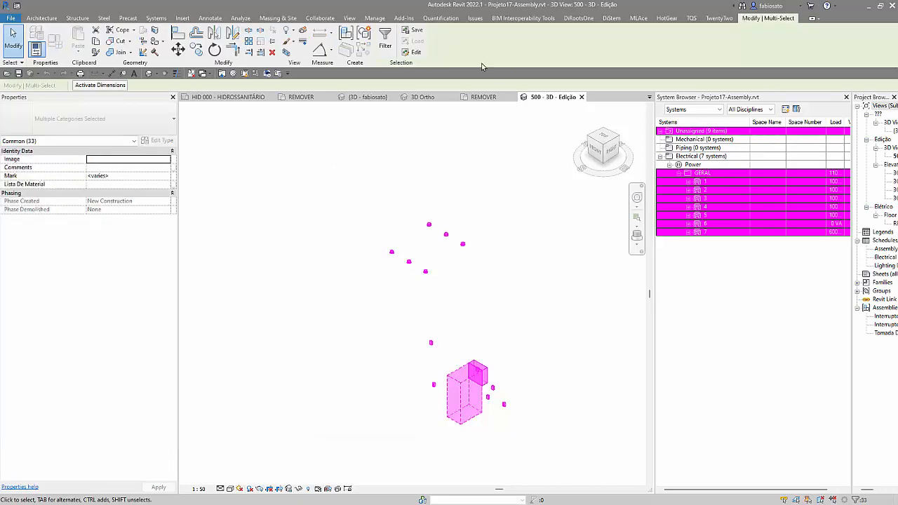
left_click(364, 32)
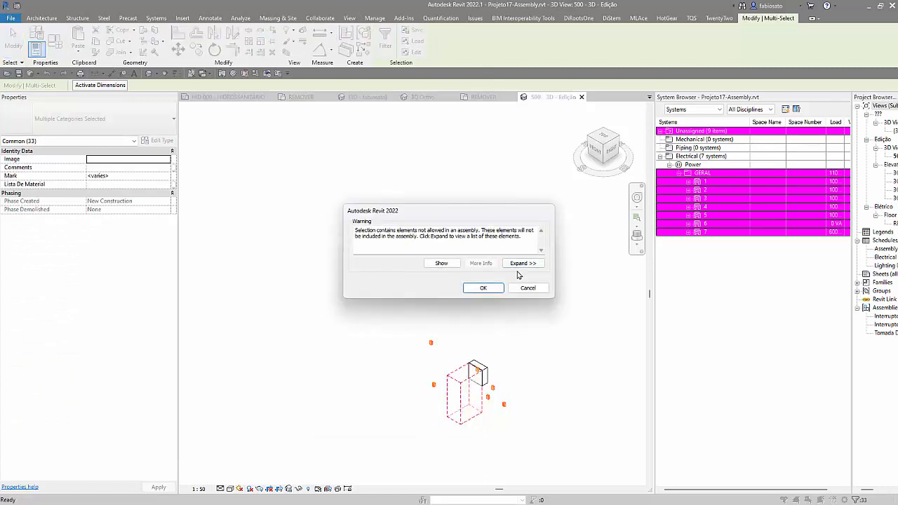
left_click(481, 289)
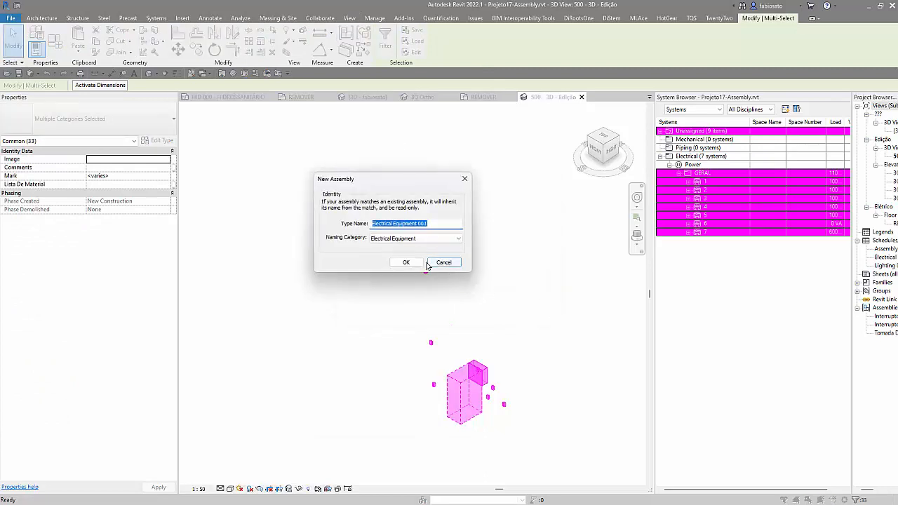
left_click(406, 263)
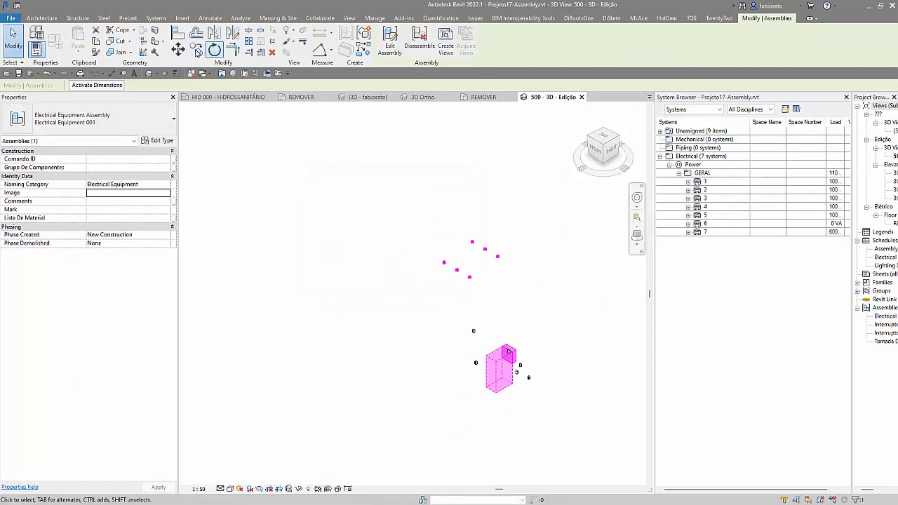
Step: Copy the Electrical Equipment 001 assembly once, placing the copy up and to the left of the original
left_click(198, 52)
left_click(473, 354)
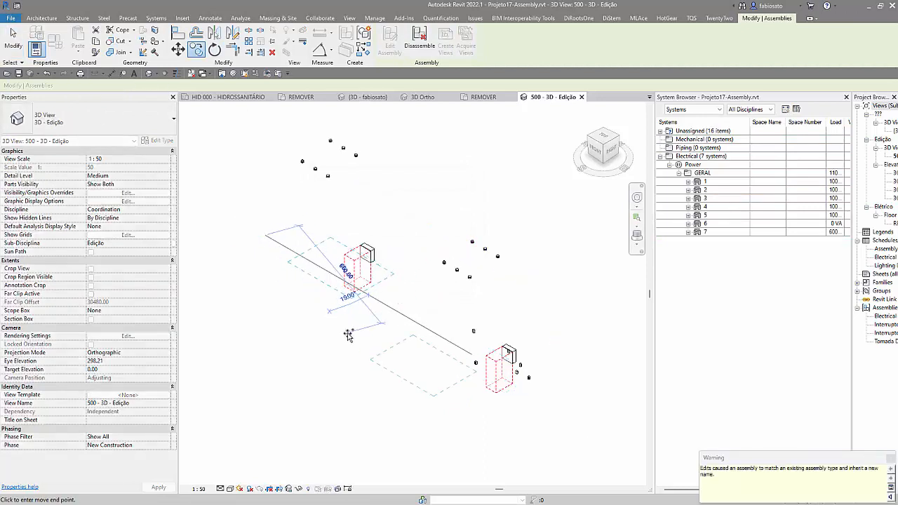
left_click(889, 459)
key("Escape")
Step: Expand the unassigned electrical power items in the System Browser to examine which devices have no circuit
left_click(661, 131)
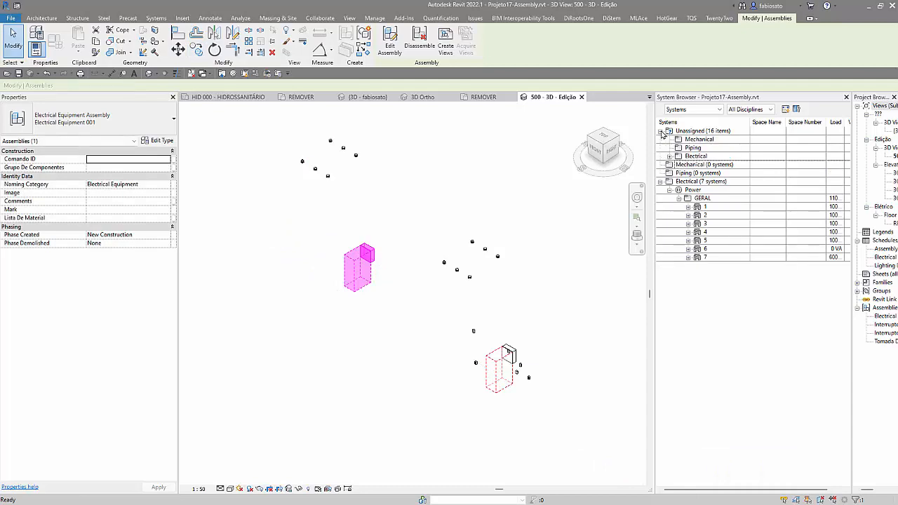
key("Escape")
left_click(669, 156)
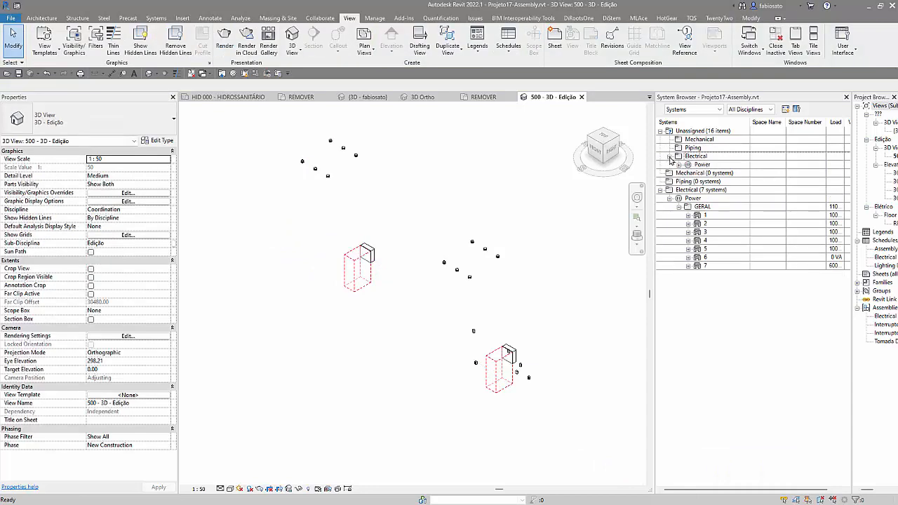
left_click(680, 165)
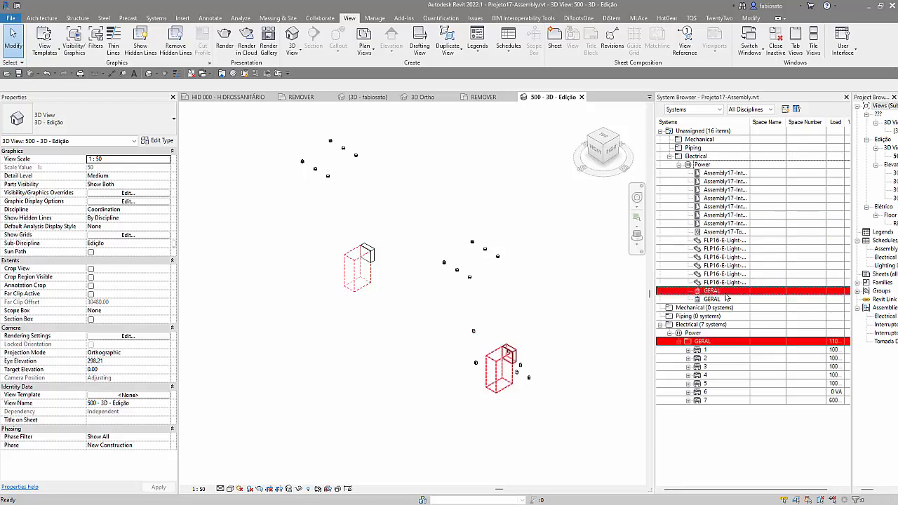
Step: Create a power circuit with 2 poles and 220 V for the six unassigned FLP16-E-Light fixtures
left_click(727, 242)
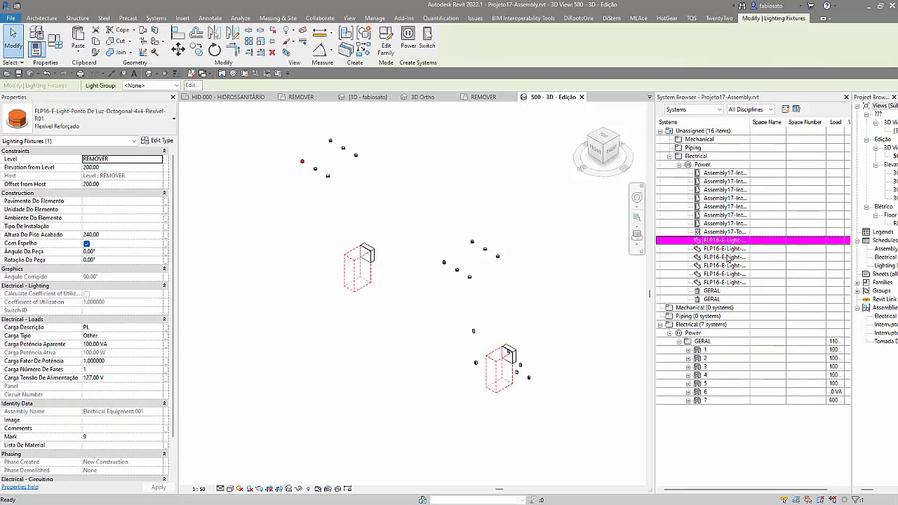
left_click(722, 283, "shift")
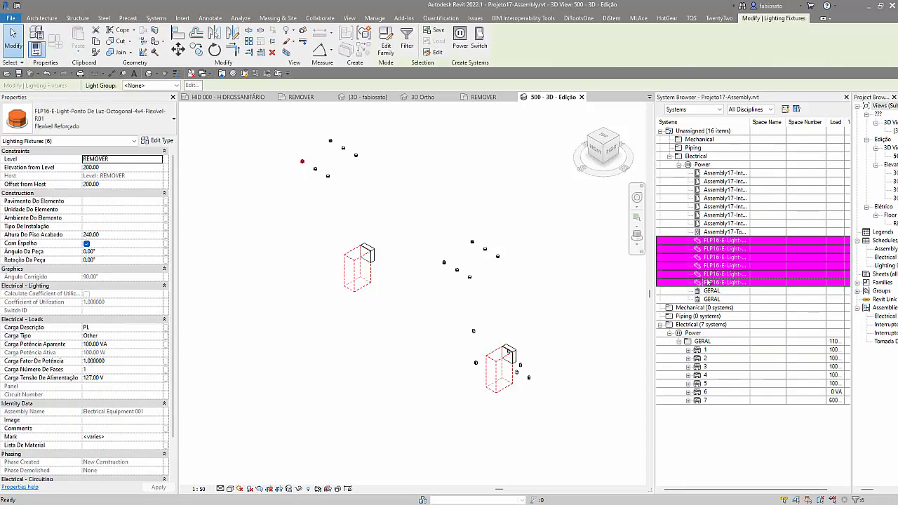
left_click(460, 44)
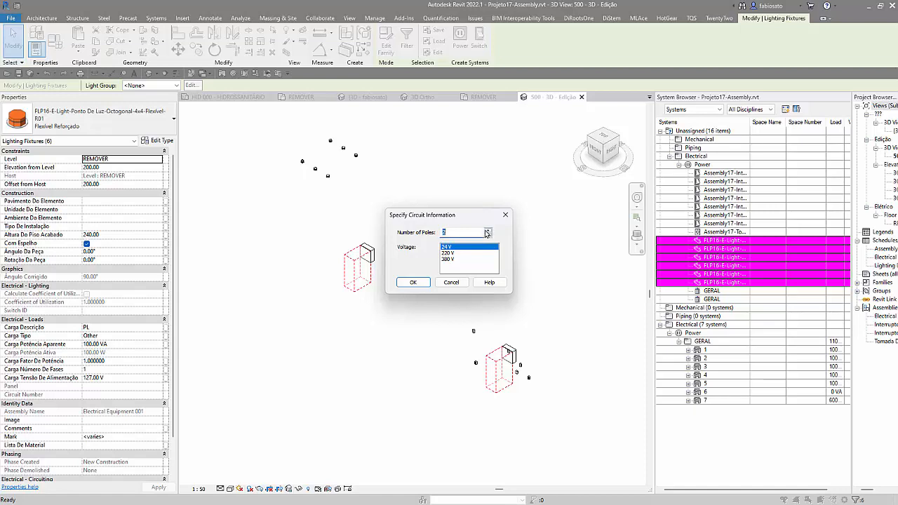
left_click(448, 253)
left_click(414, 283)
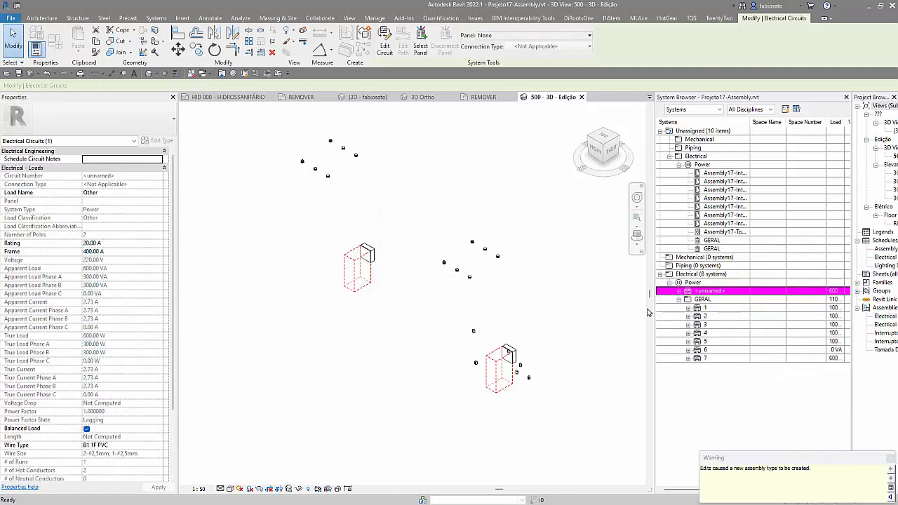
Step: Connect the unnamed light fixture circuit to the GERAL panel of the copied assembly
left_click(680, 290)
left_click(703, 242)
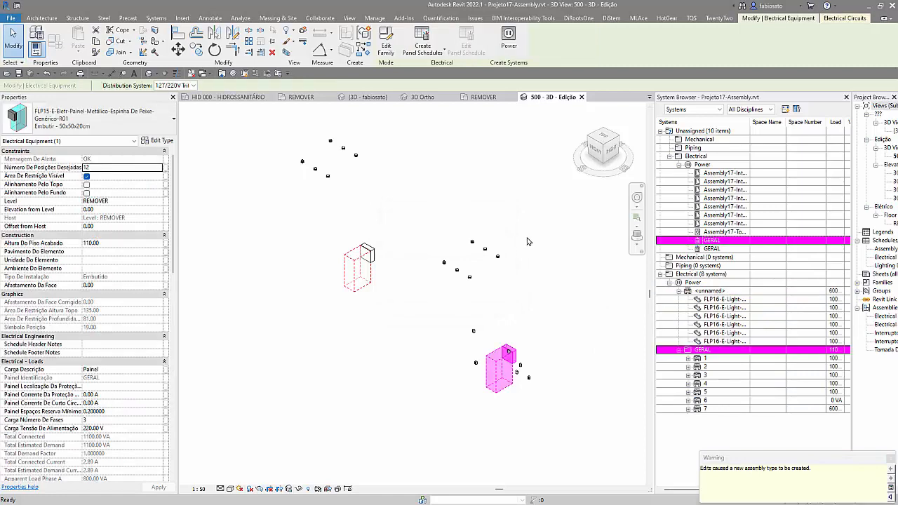
left_click(711, 249)
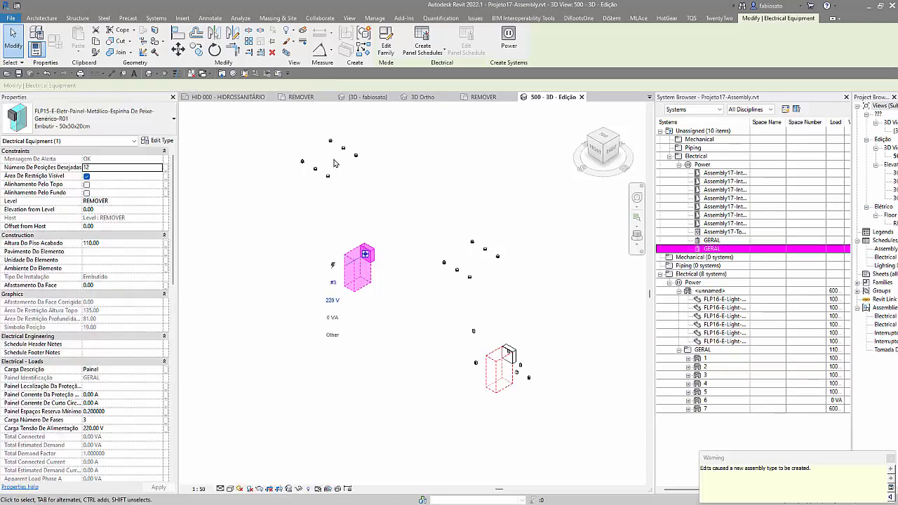
key("Escape")
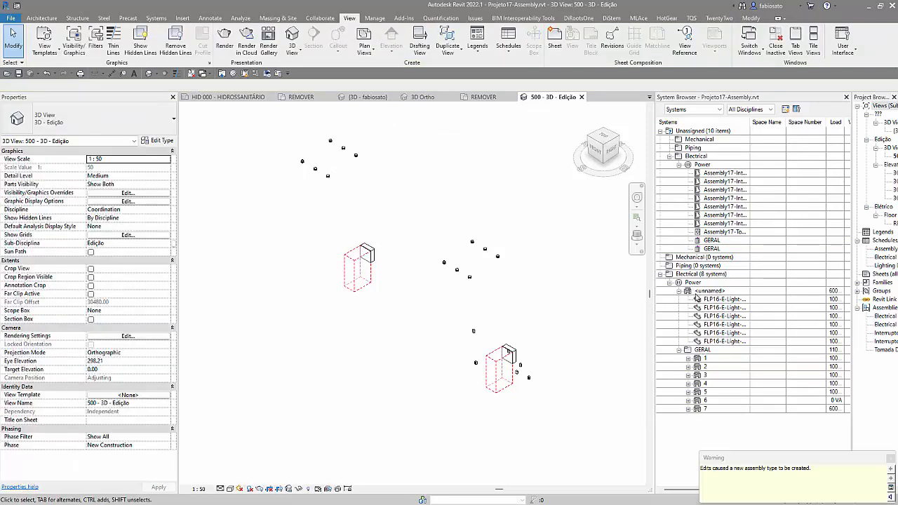
left_click(710, 290)
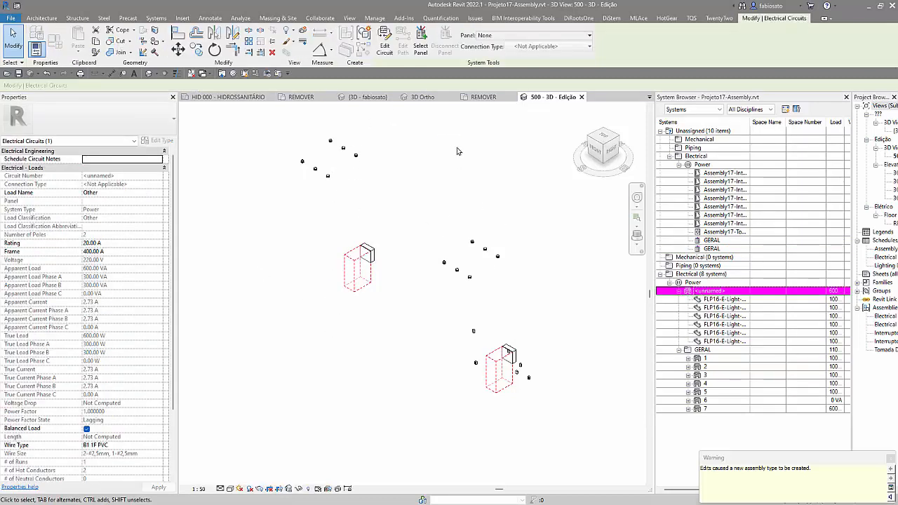
left_click(489, 36)
left_click(485, 68)
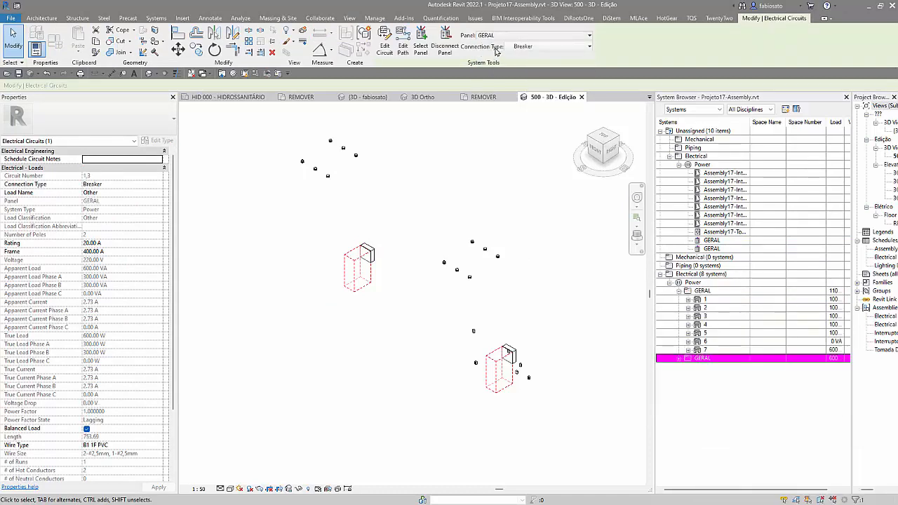
Step: Expand the copied panel's circuit and circuits 1 and 7 of the original GERAL panel to compare their devices
left_click(680, 359)
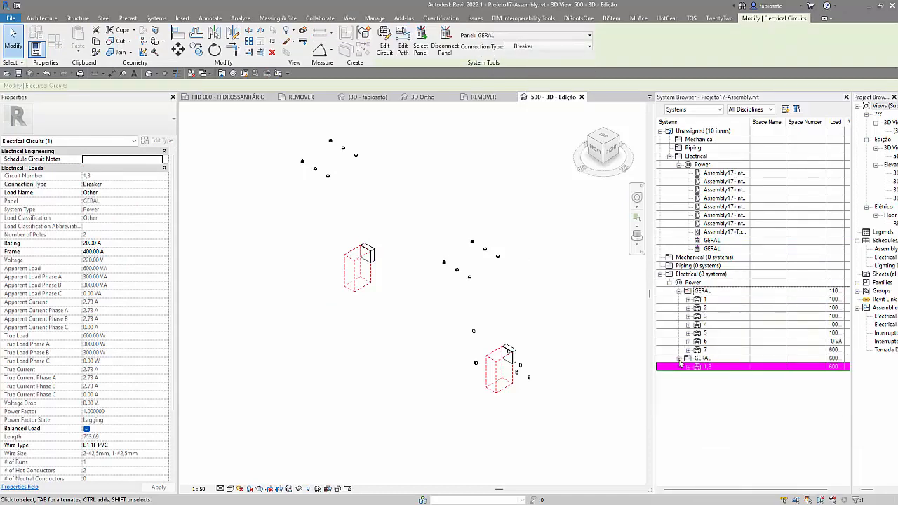
left_click(687, 367)
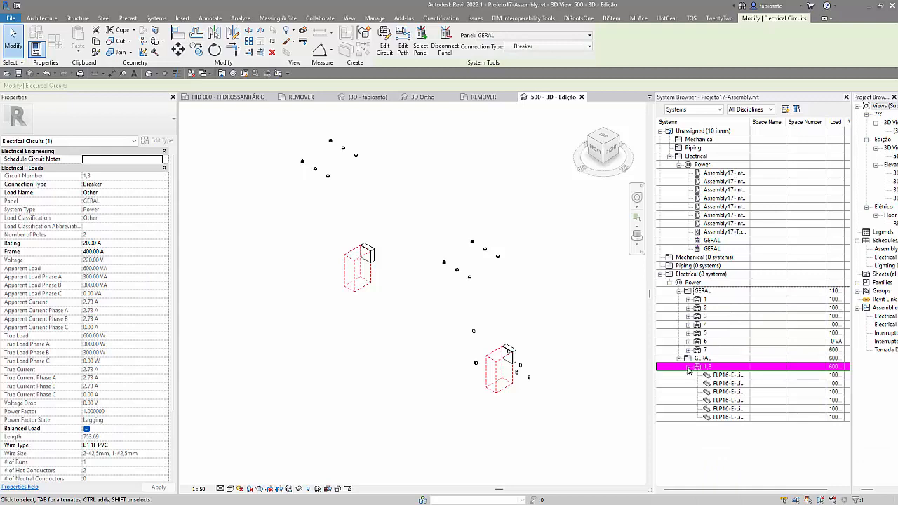
left_click(688, 300)
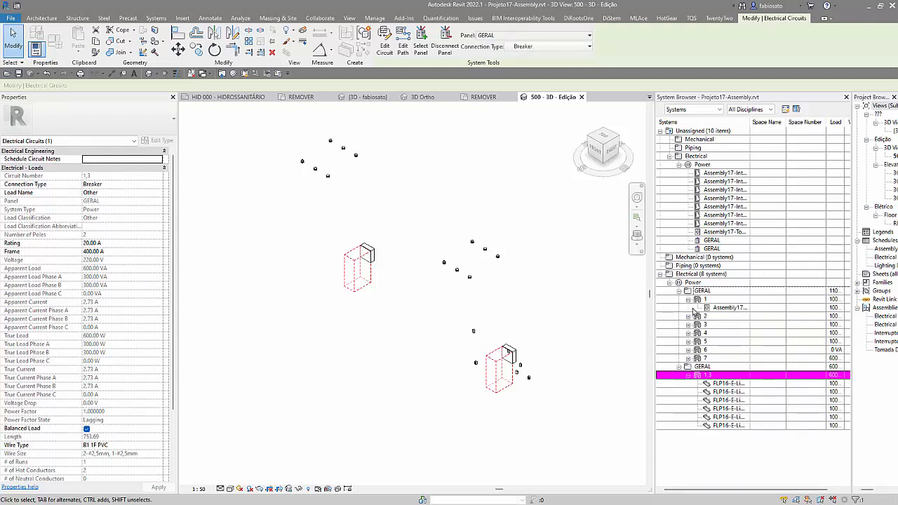
left_click(690, 359)
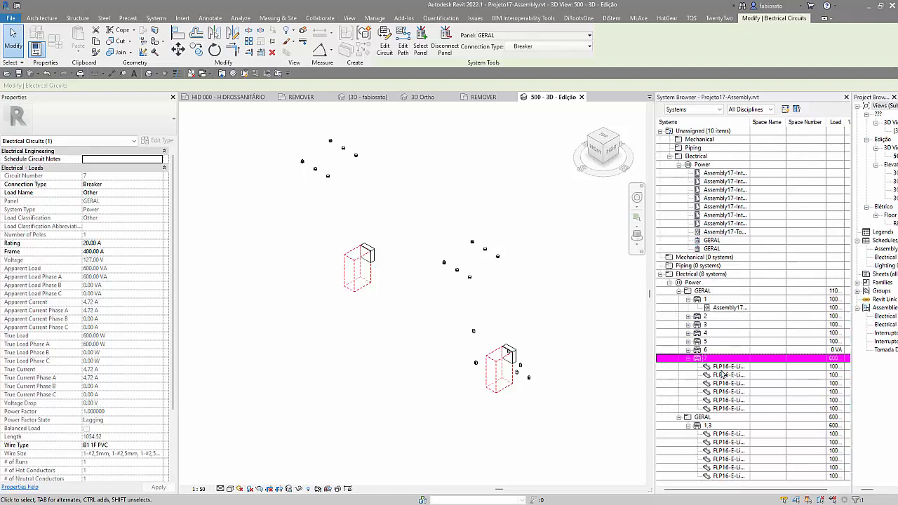
Step: Select the original and the copied electrical assemblies in turn to compare their assembly types
left_click(504, 383)
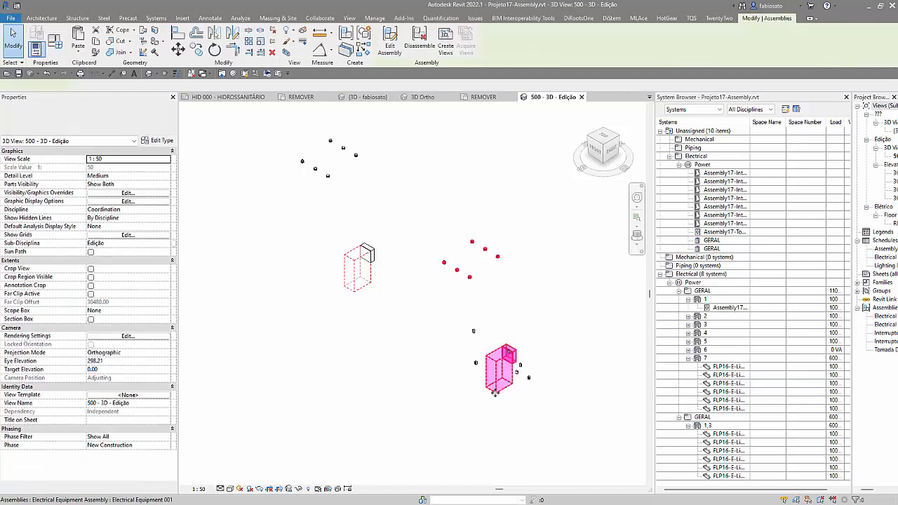
left_click(469, 414)
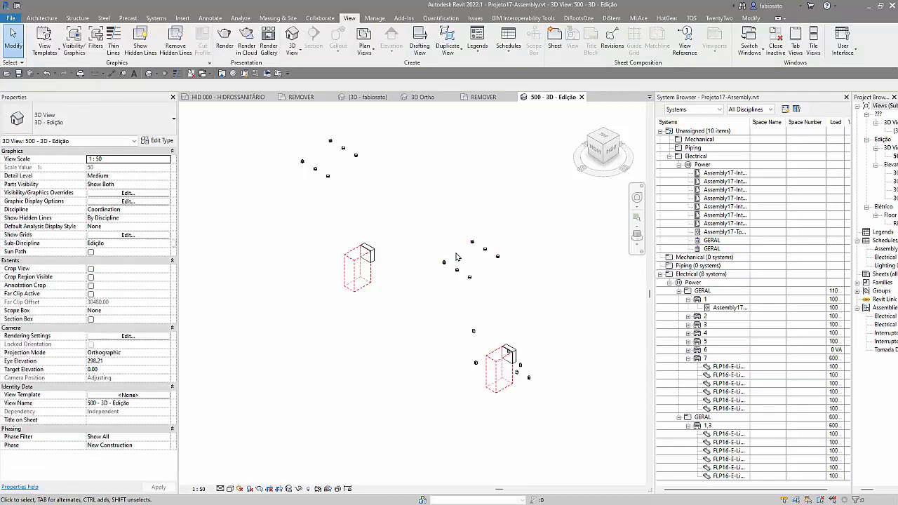
left_click(503, 379)
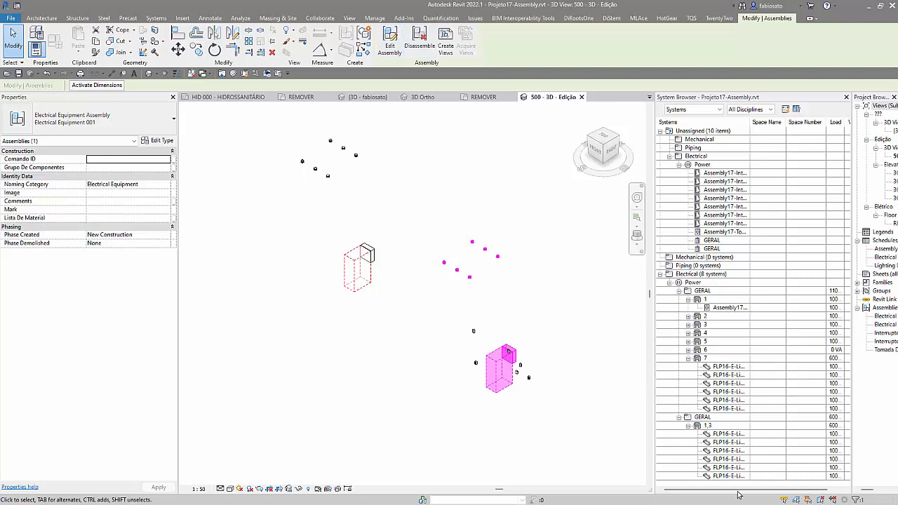
left_click(364, 251)
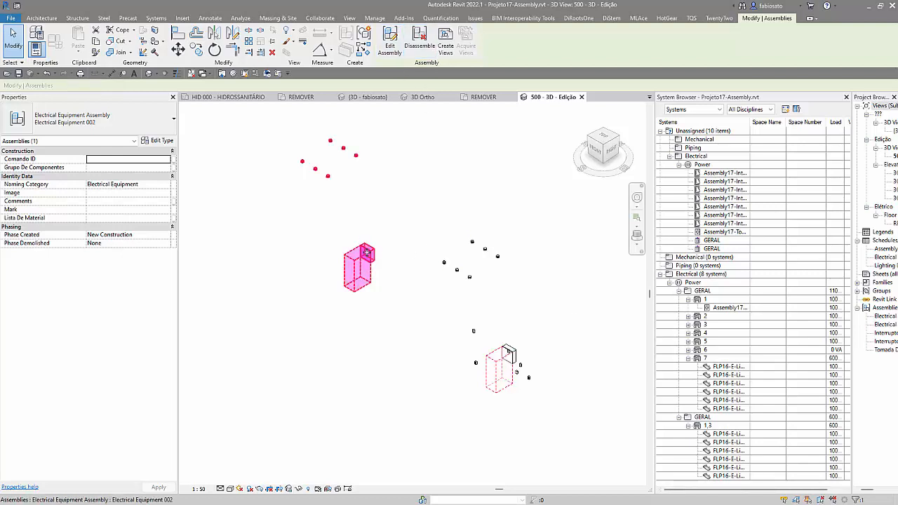
left_click(501, 370)
left_click(354, 242)
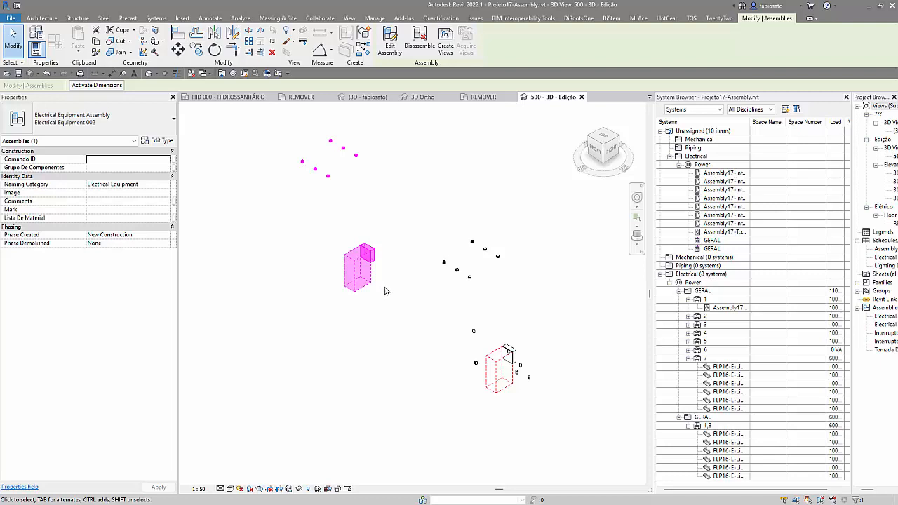
Step: Try switching the original assembly's type to Electrical Equipment 002, close the warning and undo the type change
left_click(475, 367)
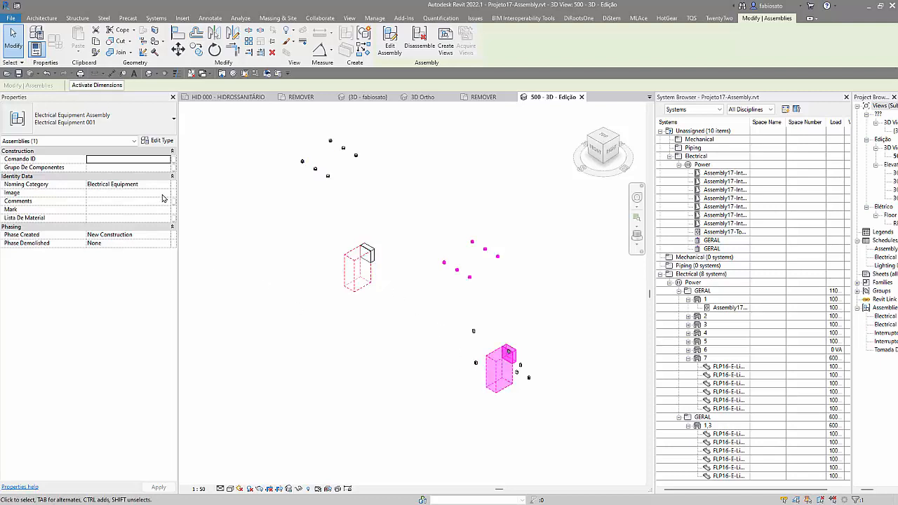
left_click(160, 131)
left_click(97, 181)
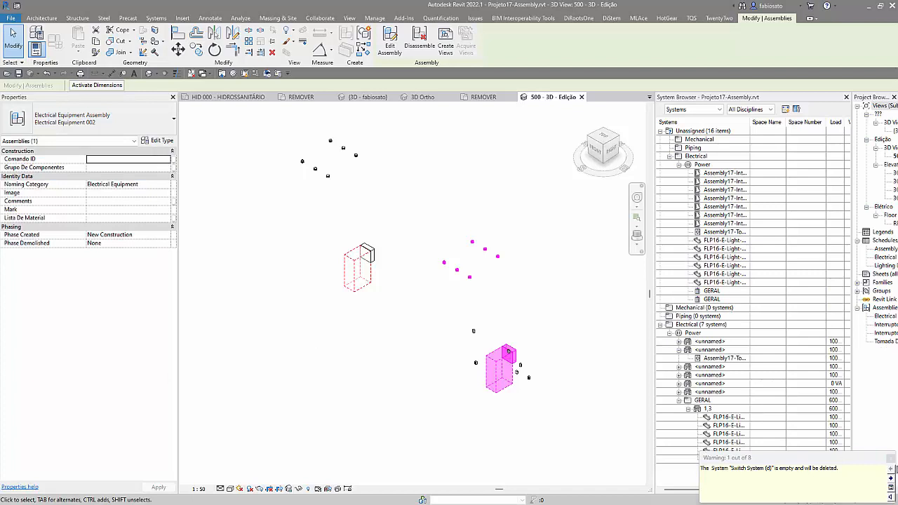
left_click(890, 458)
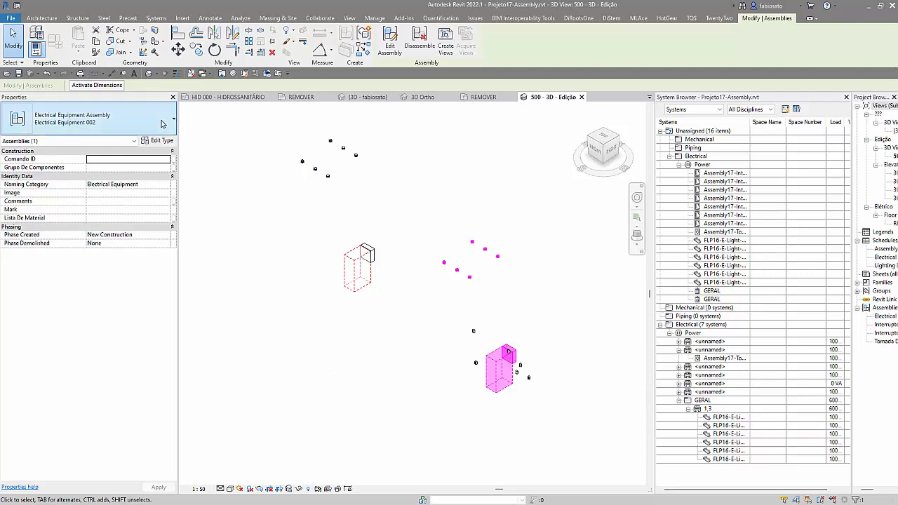
left_click(47, 74)
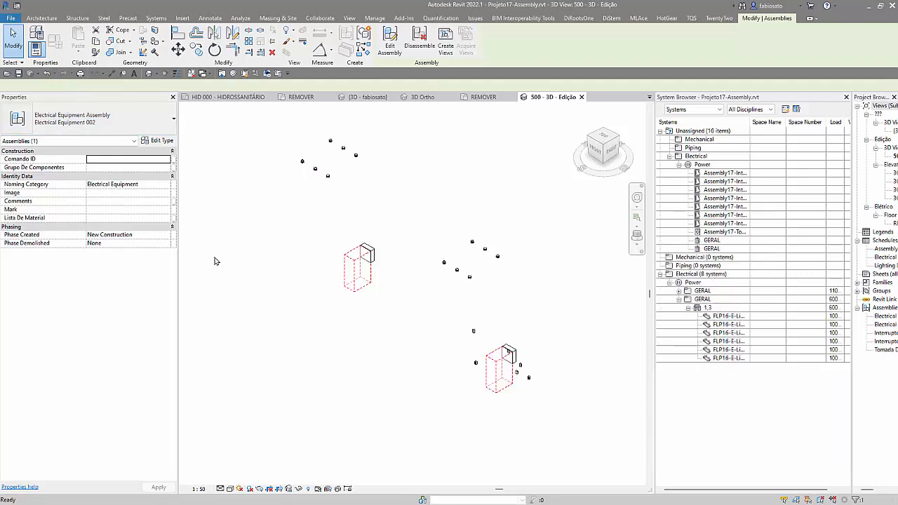
left_click(325, 178)
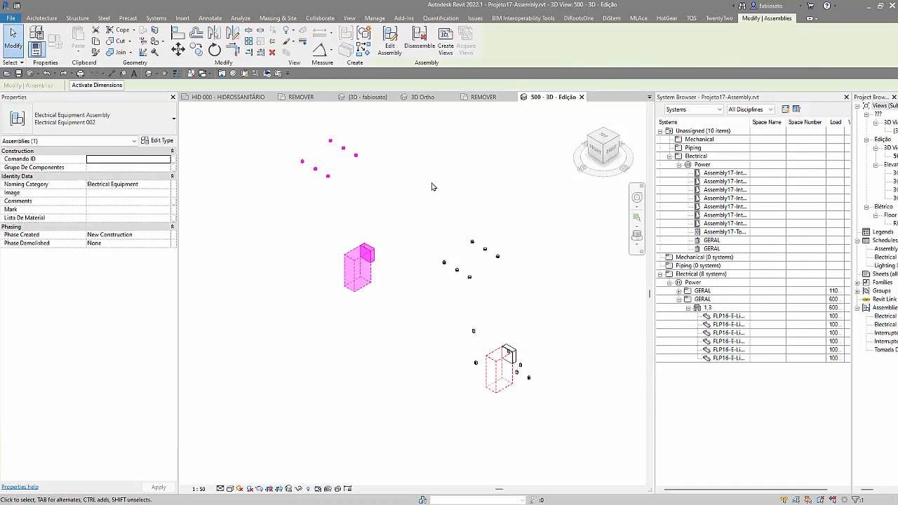
left_click_drag(425, 217, 550, 390)
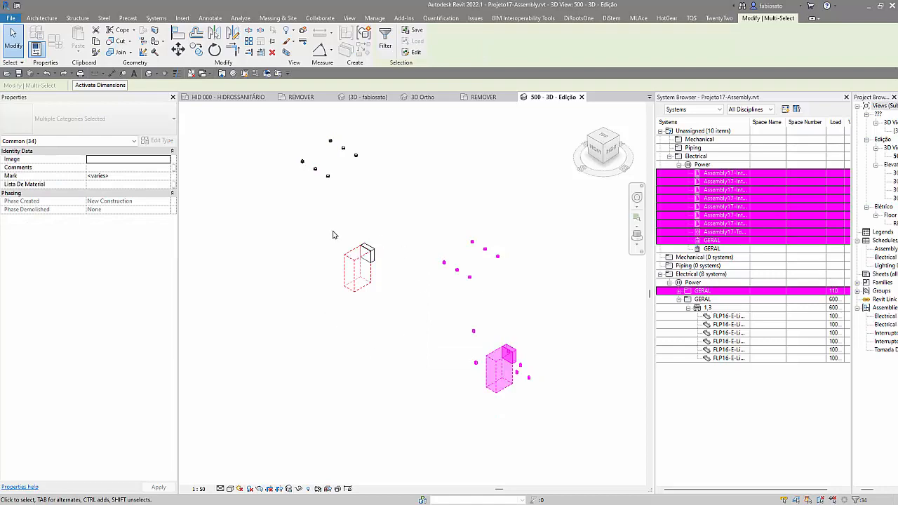
left_click(419, 201)
left_click_drag(420, 200, 557, 427)
left_click(469, 415)
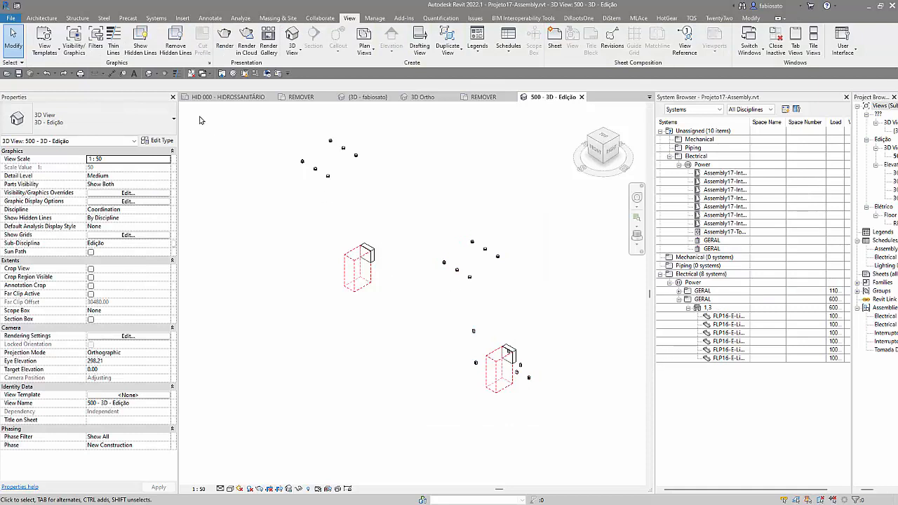
Step: Undo the edits back to before the Electrical Equipment 001 assembly was created, and expand the GERAL panel's circuits
left_click(46, 74)
left_click(46, 74)
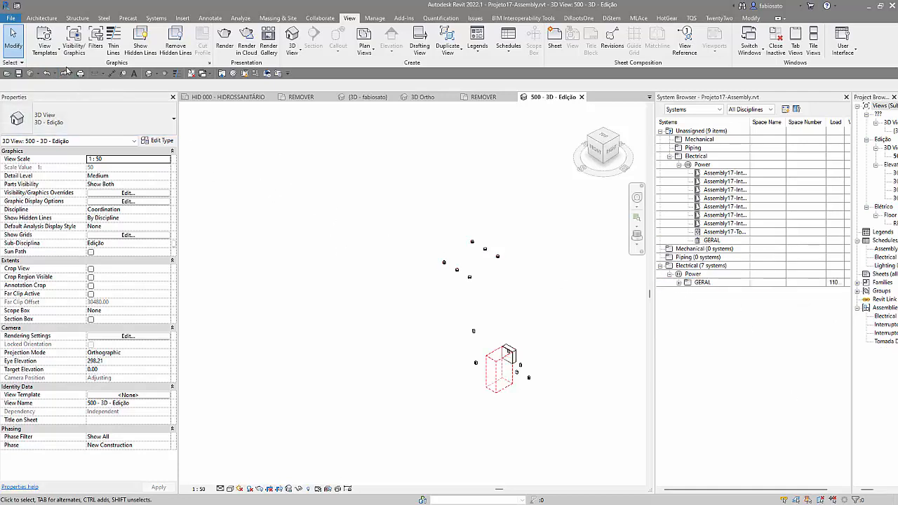
left_click(47, 74)
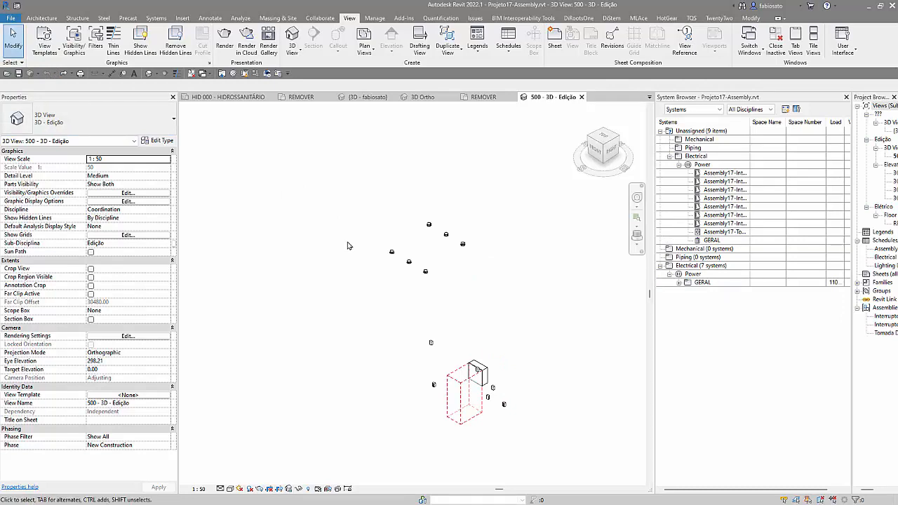
left_click(679, 283)
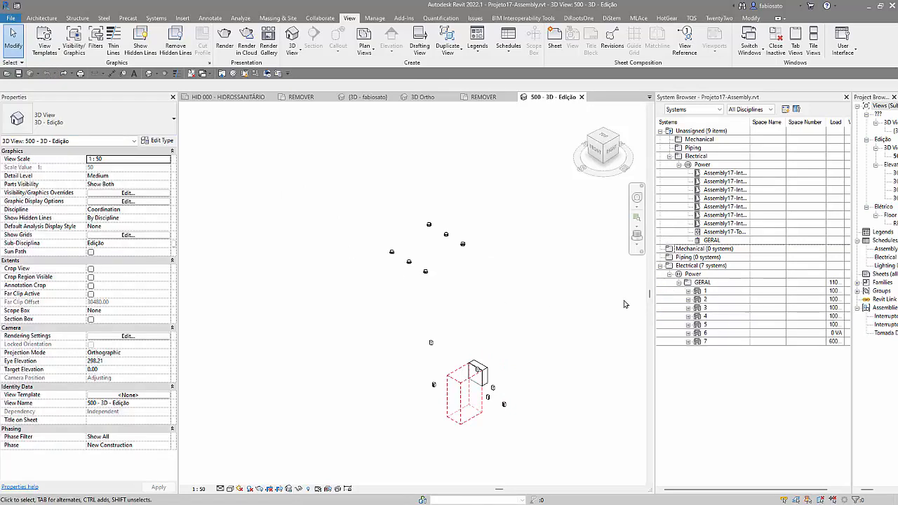
Step: Disassemble all assemblies in the view, filtering the full selection down to the Assemblies category only
left_click_drag(291, 189, 601, 450)
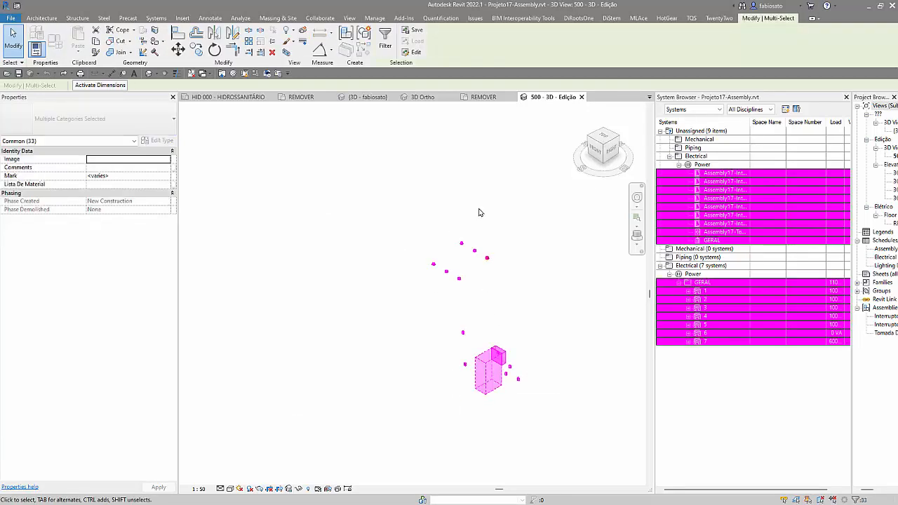
left_click(386, 41)
left_click(365, 204)
left_click(365, 211)
left_click(364, 218)
left_click(365, 226)
left_click(364, 233)
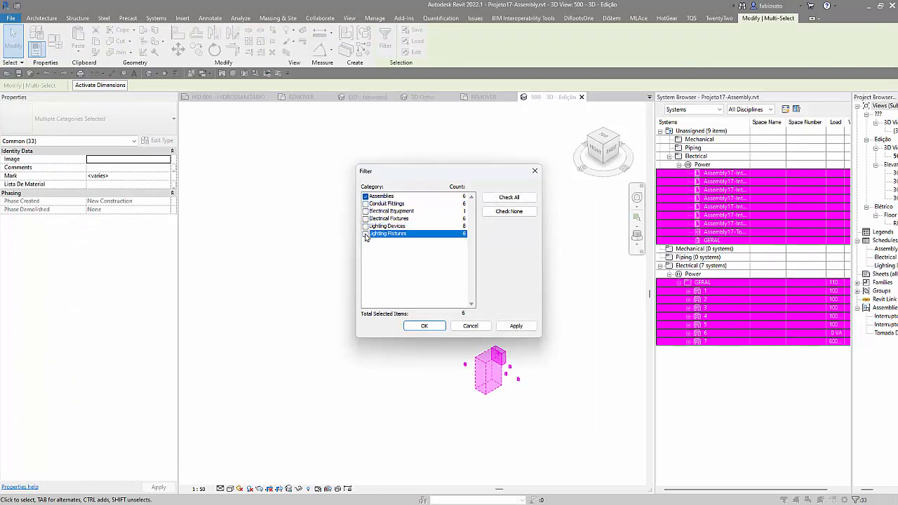
left_click(424, 326)
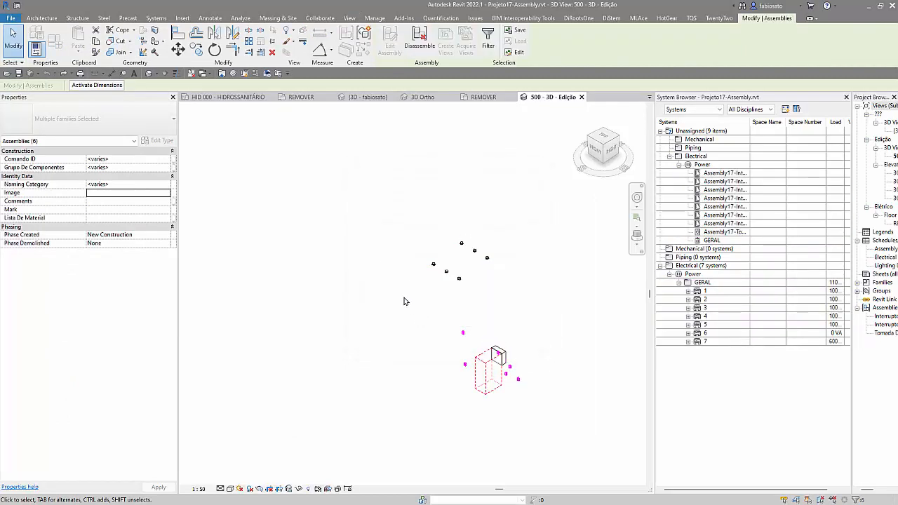
scroll(527, 414, "up", 1)
left_click(420, 39)
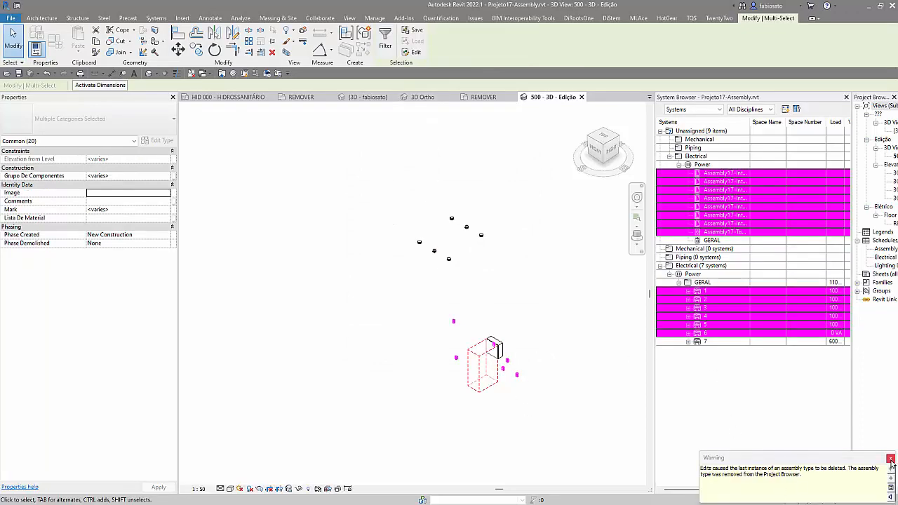
left_click(890, 460)
left_click(578, 415)
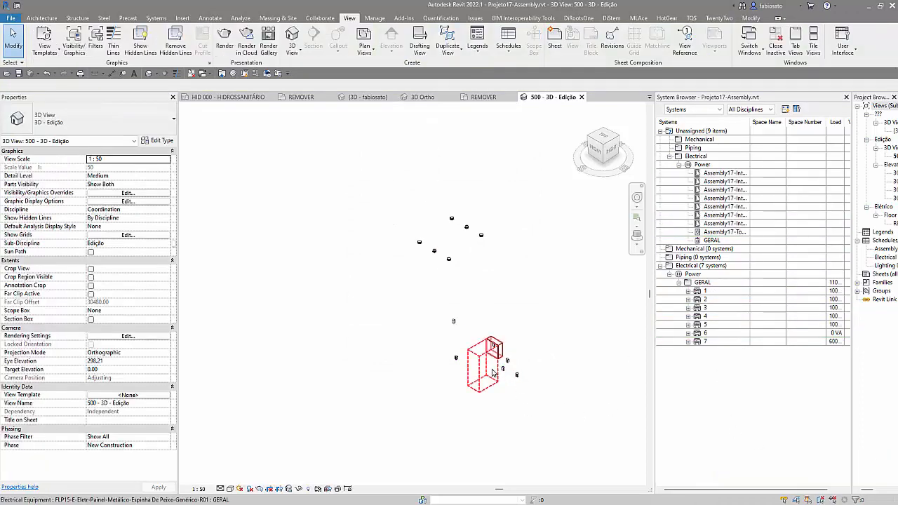
Step: Select all elements in the view and check with the selection filter which categories are left
left_click_drag(311, 185, 573, 415)
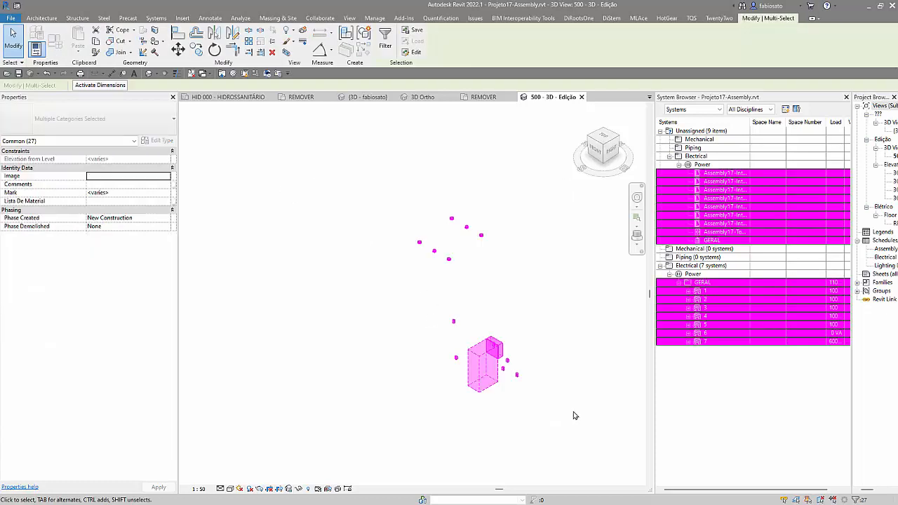
left_click(385, 39)
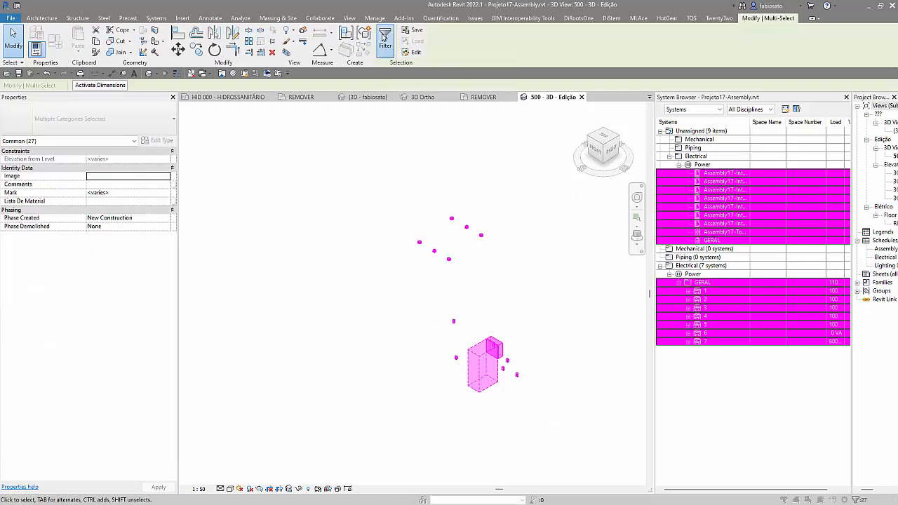
left_click(535, 170)
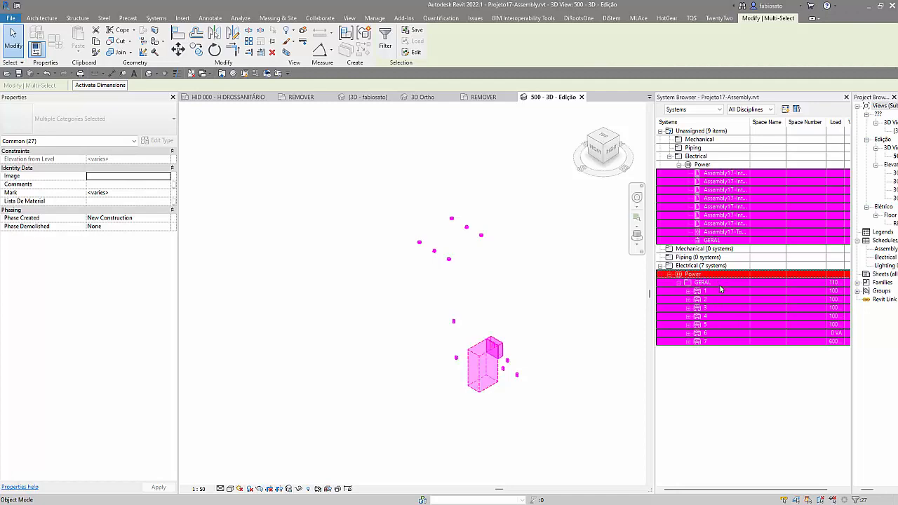
key("Escape")
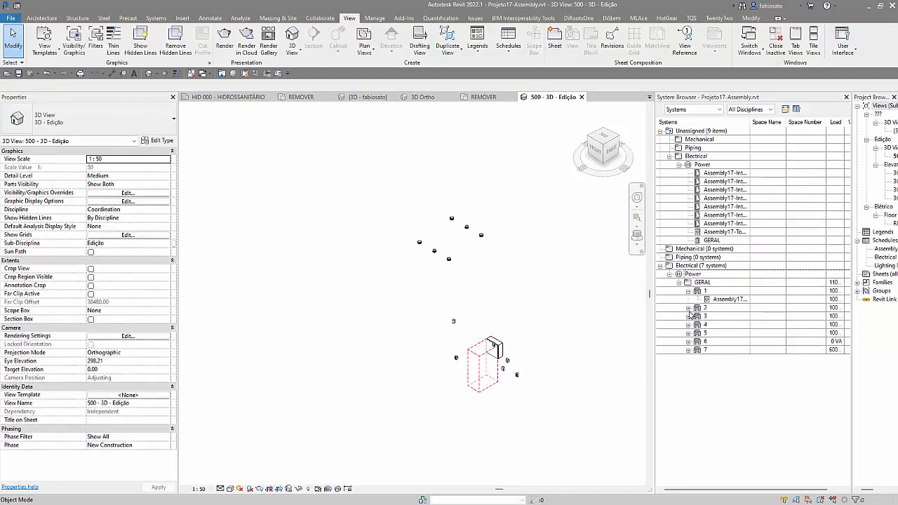
Step: Expand circuits 2 to 7 of the GERAL panel in the systems tree to list their connected elements
left_click(688, 309)
left_click(689, 326)
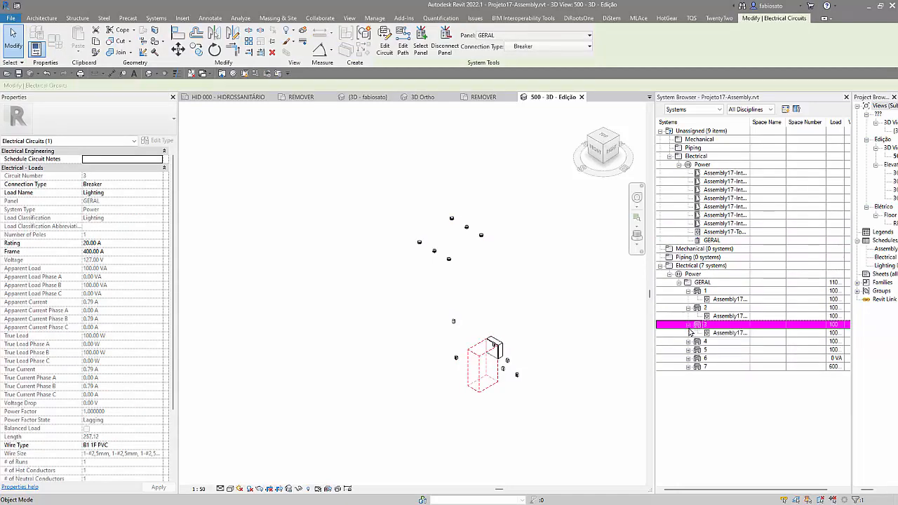
left_click(689, 341)
left_click(688, 359)
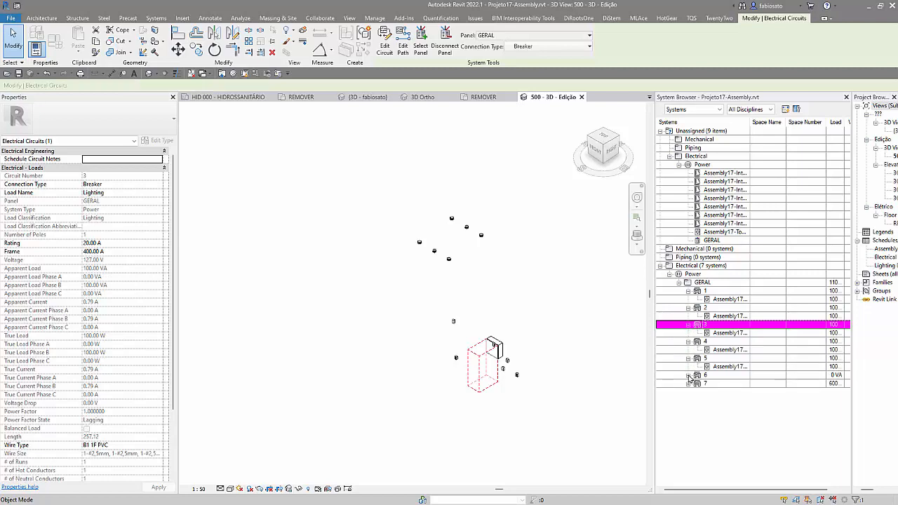
left_click(688, 375)
left_click(689, 392)
Step: Select the GERAL panel with circuits 1 to 7 and their elements, and create the assembly Electrical Equipment 001, accepting the excluded-elements warning
left_click(732, 443)
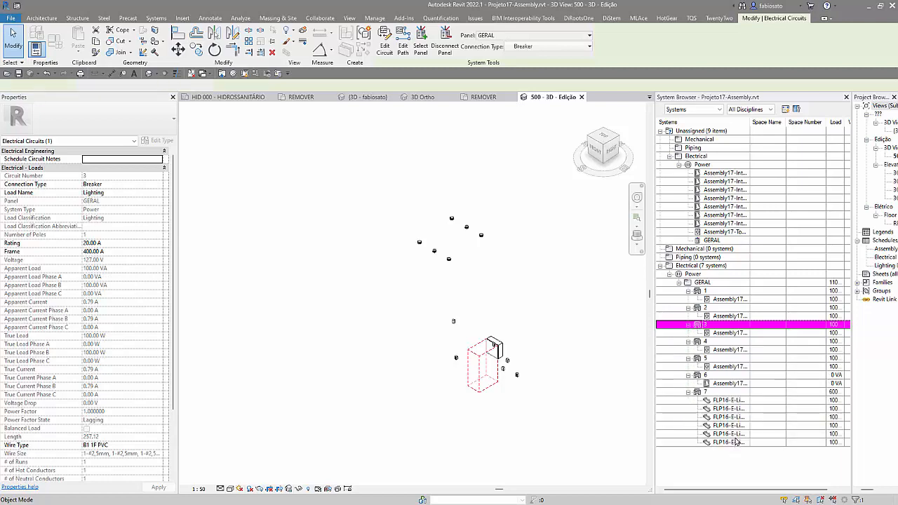
left_click(726, 282)
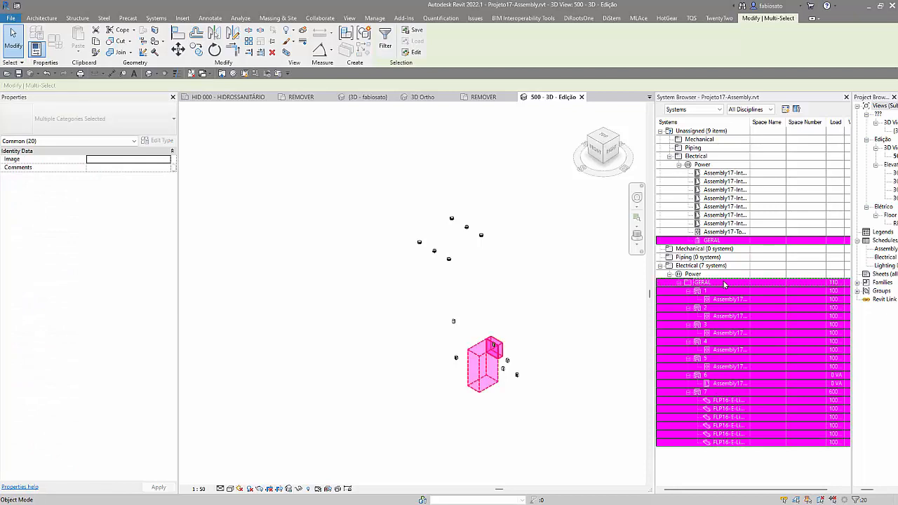
left_click(346, 35)
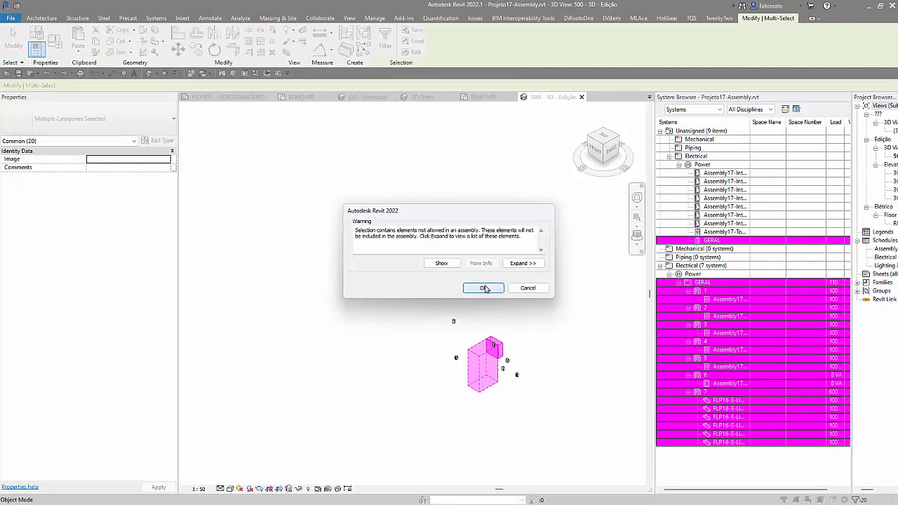
left_click(483, 288)
left_click(406, 262)
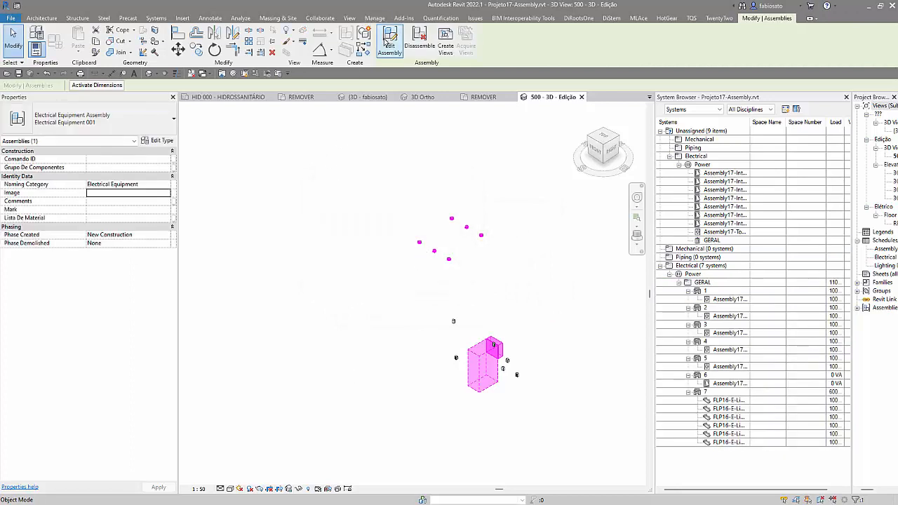
Step: Copy the Electrical Equipment 001 assembly to a free spot beside the original
left_click(197, 52)
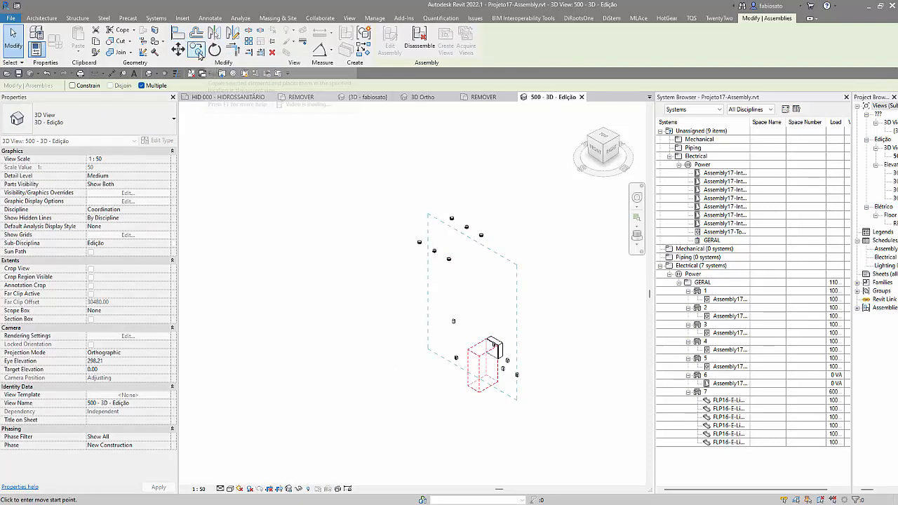
left_click(382, 280)
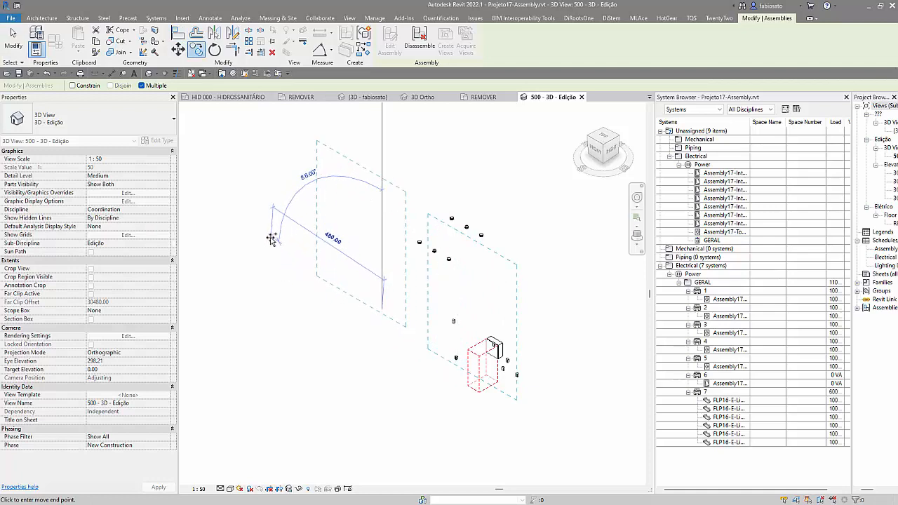
left_click(269, 242)
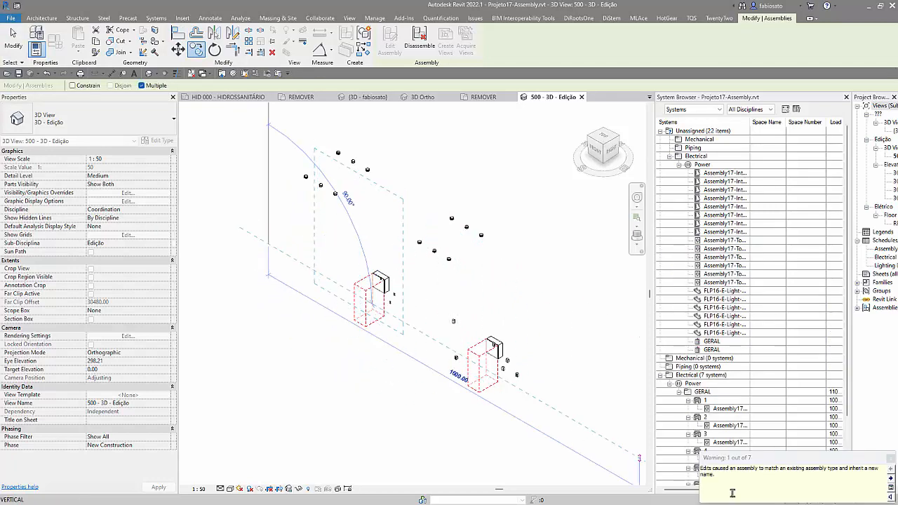
key("Escape")
Step: Compare the copied assembly's elements with the systems tree, and undo the edits back to before the Electrical Equipment 001 assembly was created
scroll(745, 411, "down", 4)
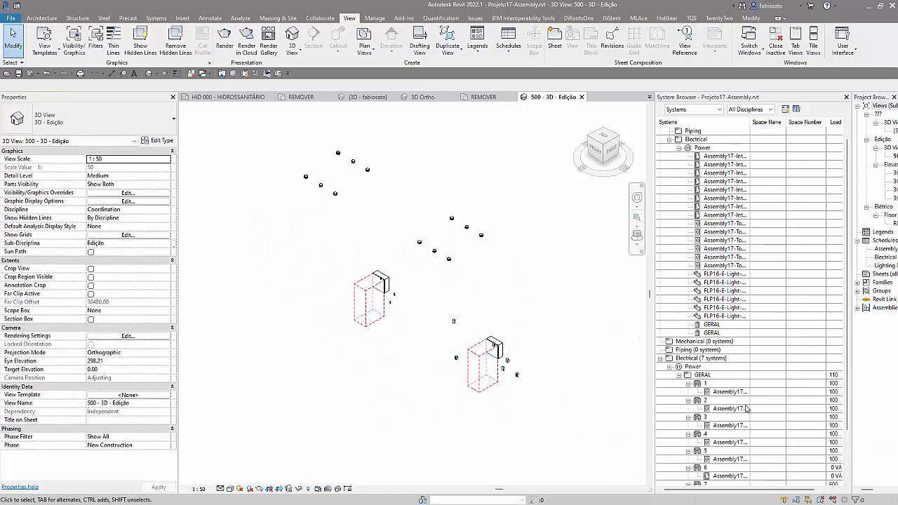
scroll(744, 393, "up", 3)
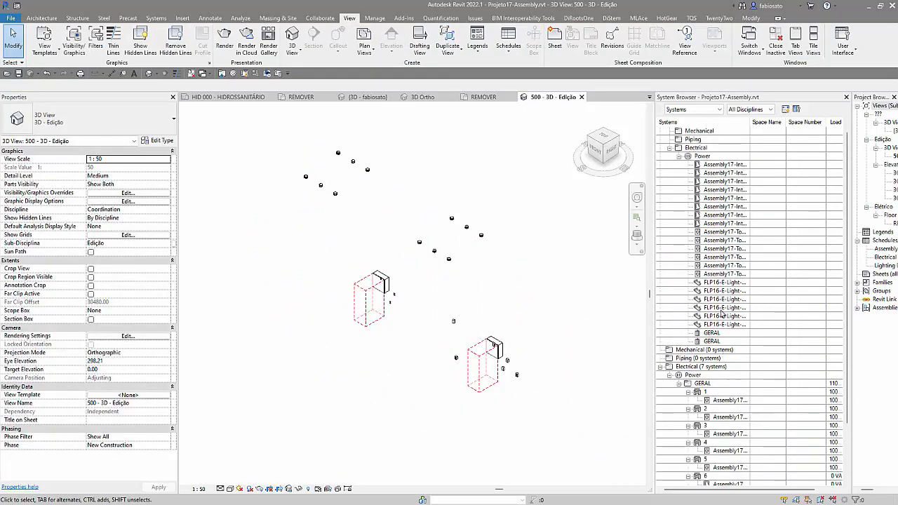
left_click(361, 304)
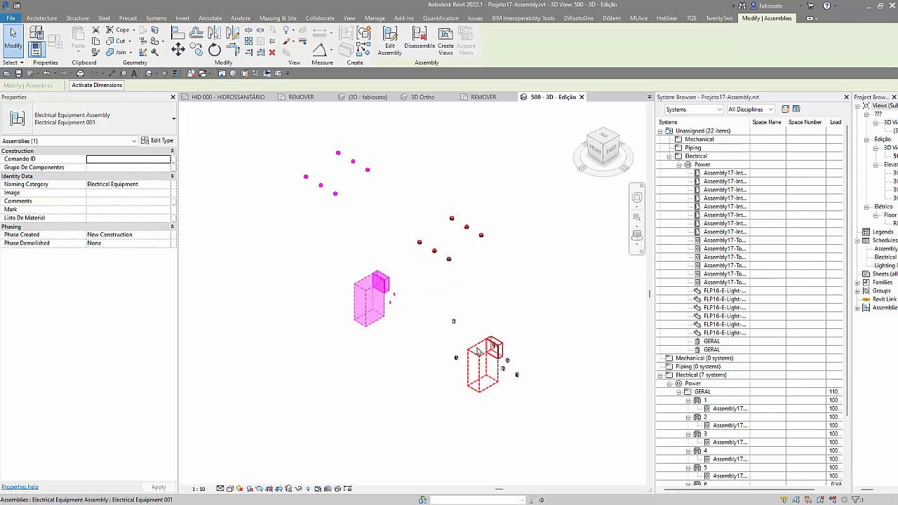
scroll(432, 316, "down", 2)
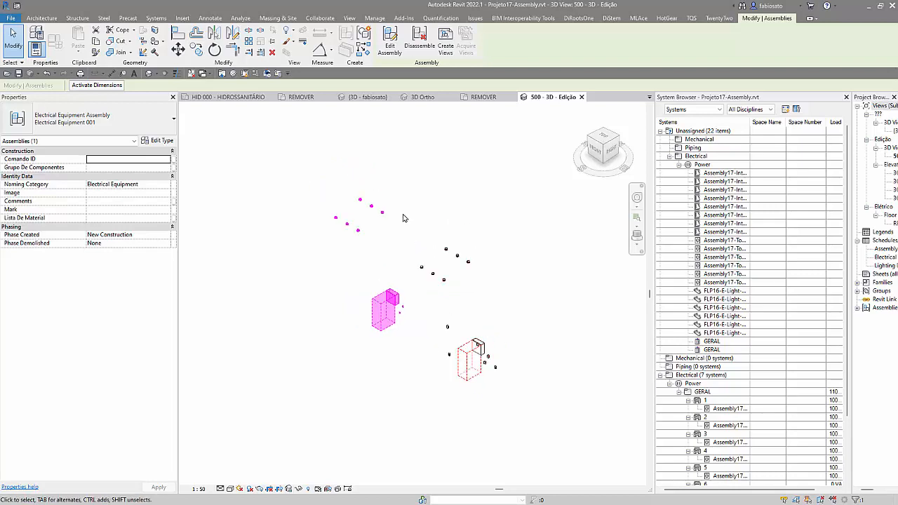
left_click(313, 179)
key("ctrl+z")
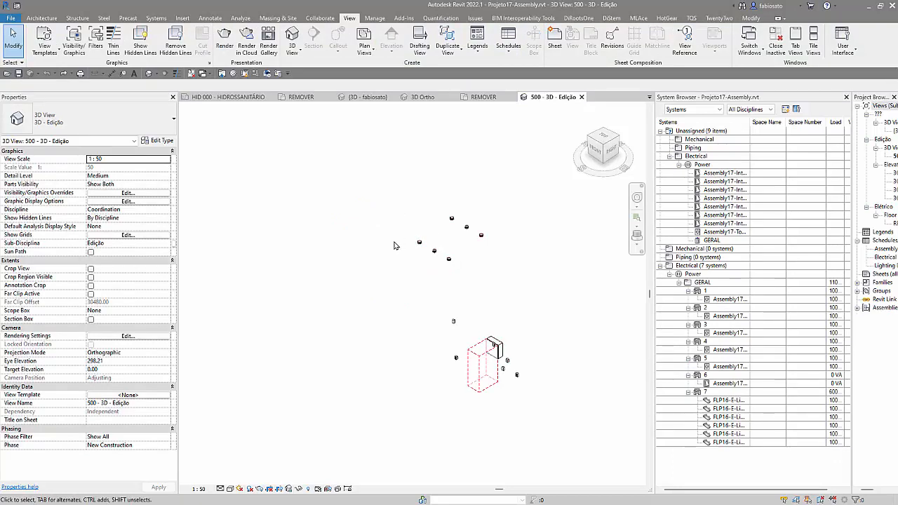
Step: Delete the remaining switch (Interruptor) and outlet (Tomada) assembly types from the project and confirm the deletion
left_click(857, 308)
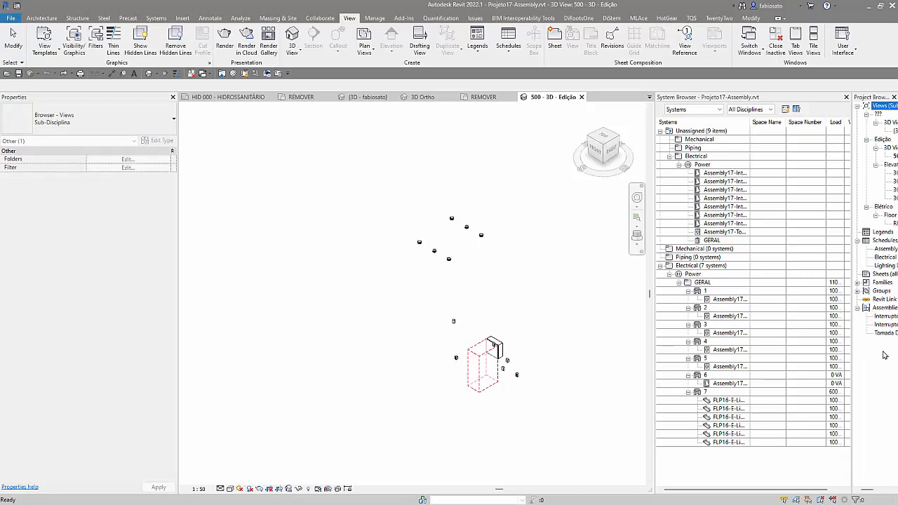
left_click(884, 316)
left_click(886, 333, "shift")
key("Delete")
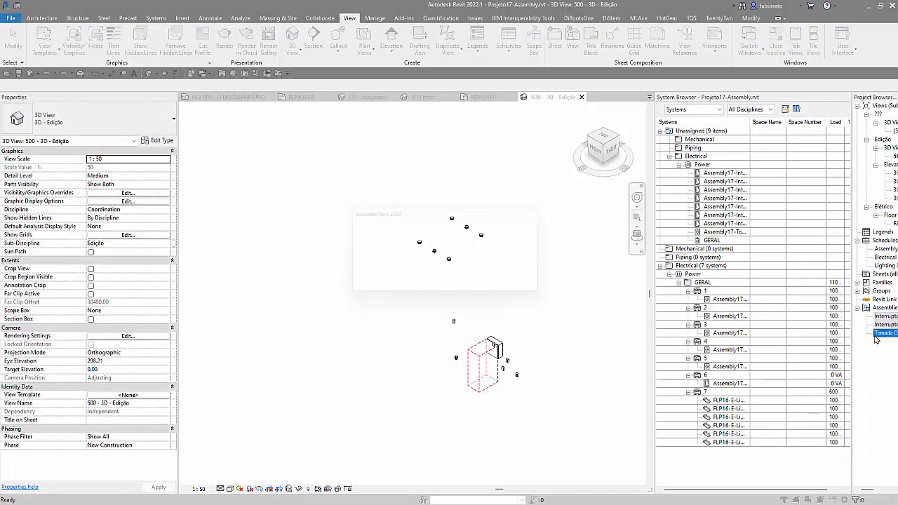
left_click(482, 288)
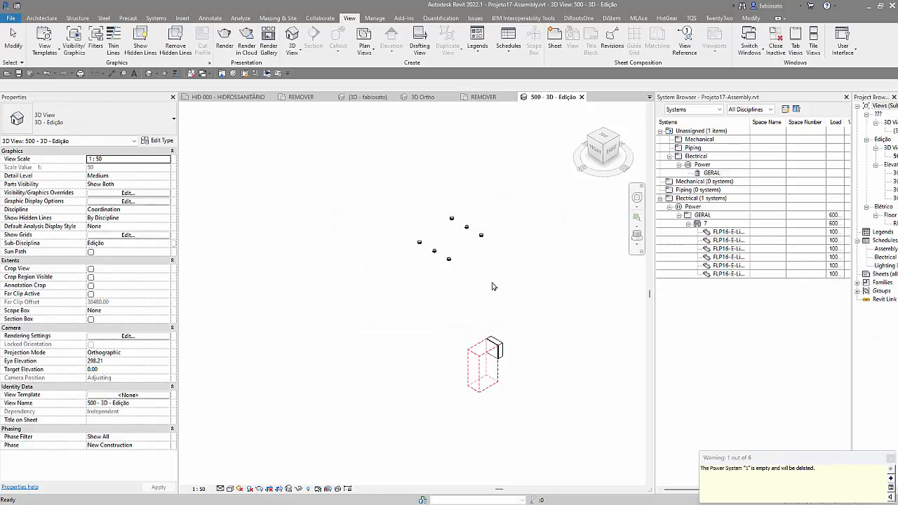
Step: Try to copy the GERAL panel together with its circuit 7 and the connected light fixtures
left_click_drag(547, 425, 548, 425)
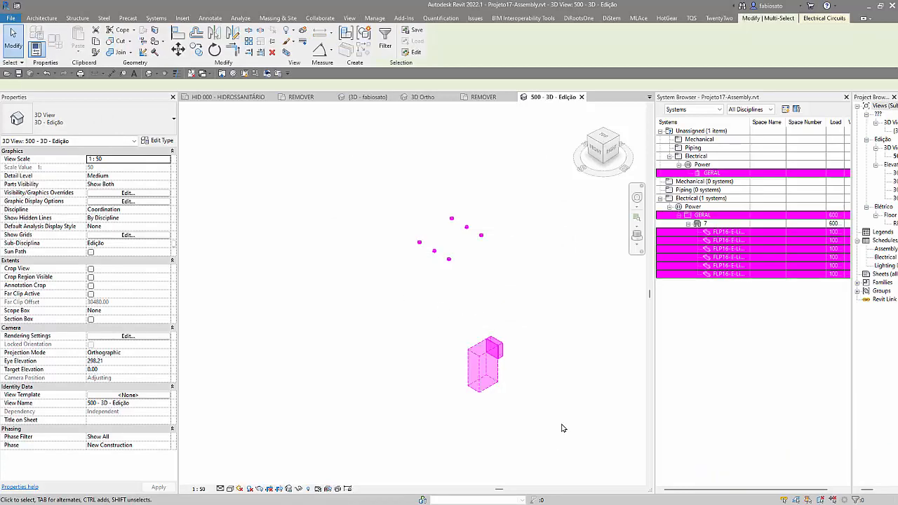
left_click(724, 215)
left_click(724, 275, "shift")
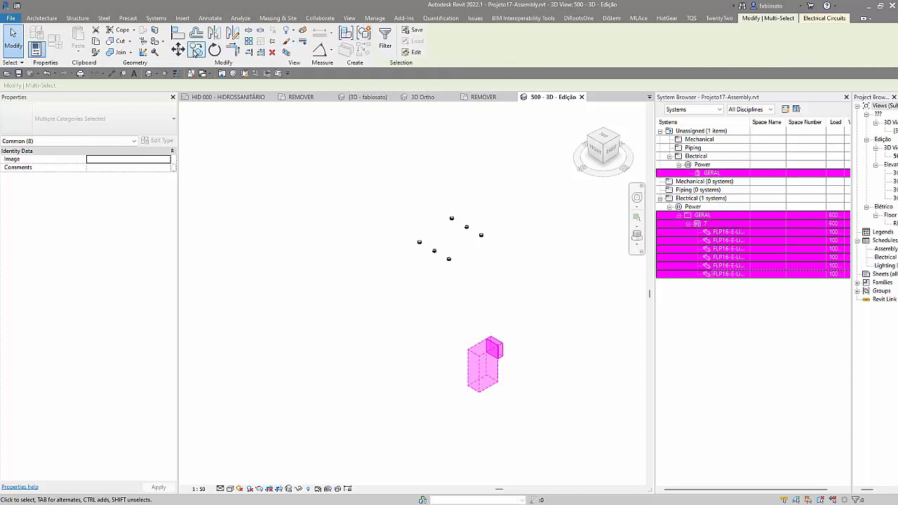
left_click(198, 50)
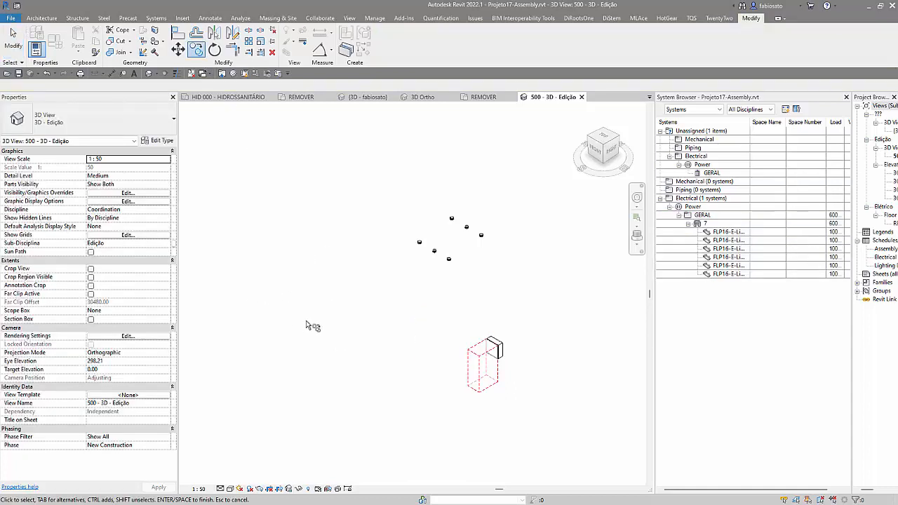
key("Escape")
Step: Select all elements in the view plus circuit 7 and save the selection as sdfsdf
left_click_drag(376, 180, 587, 428)
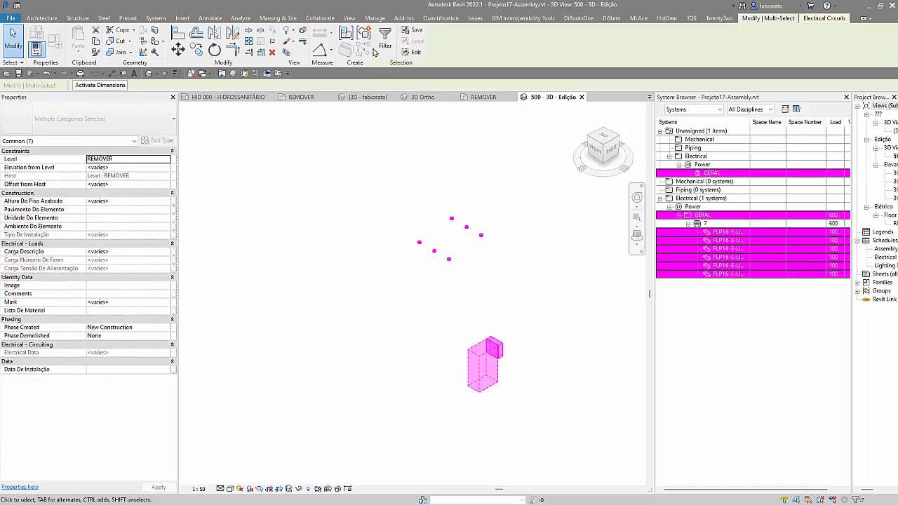
left_click(720, 224)
left_click(413, 30)
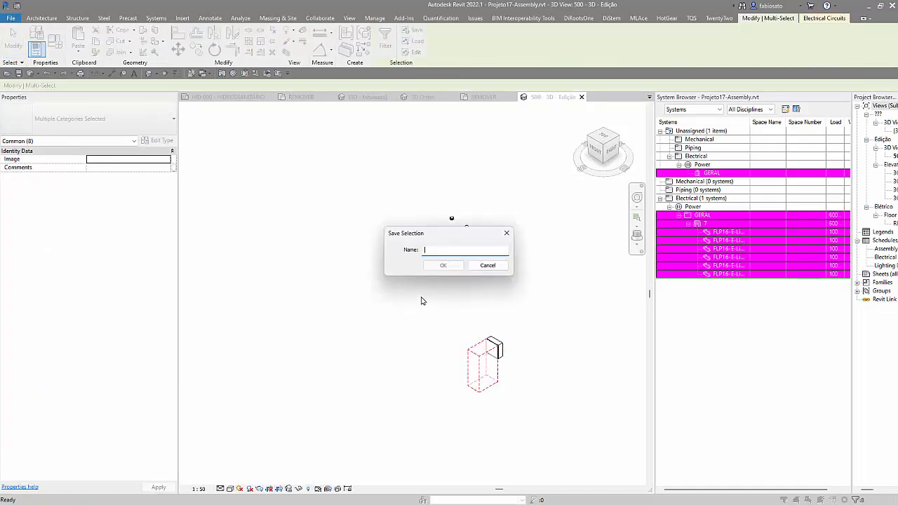
type("asdasd")
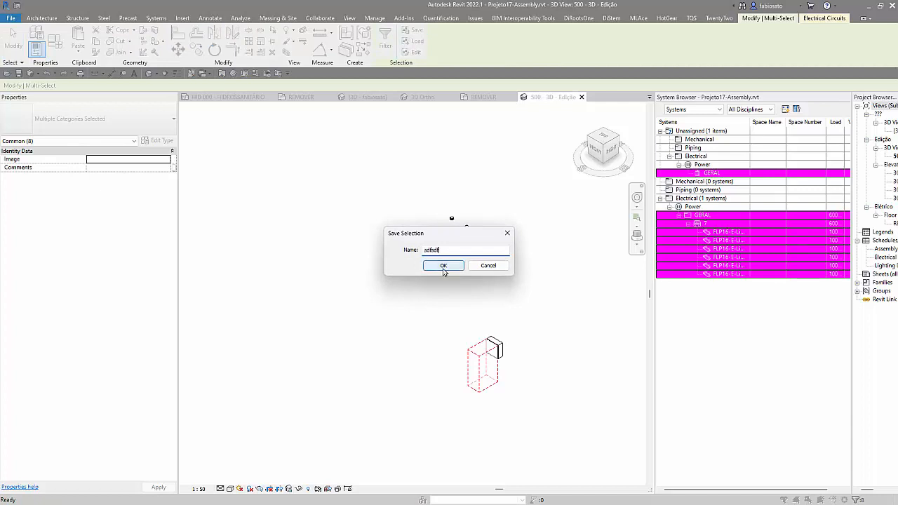
left_click(443, 269)
left_click(372, 339)
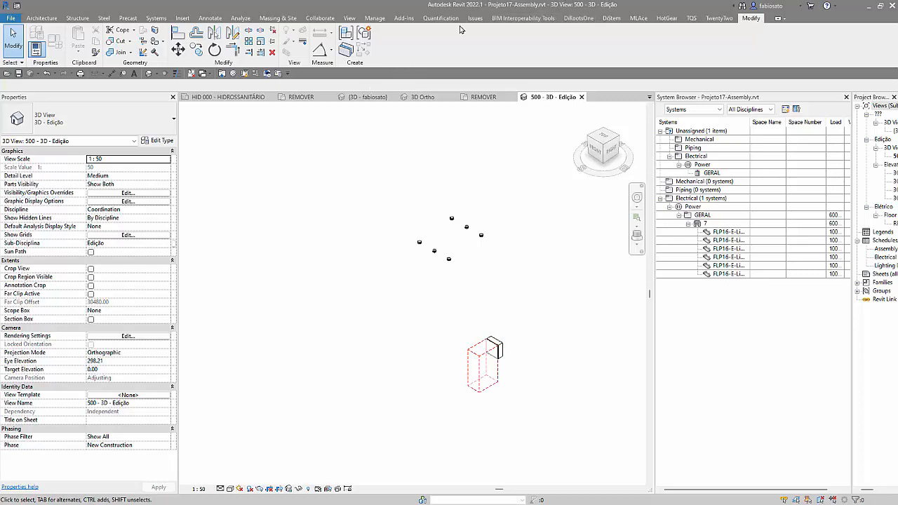
Step: Load the saved selection sdfsdf
left_click(375, 18)
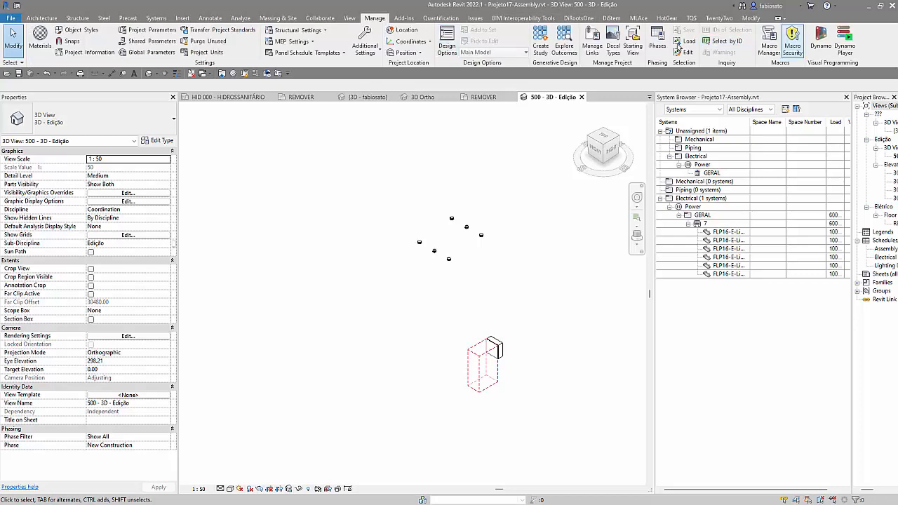
left_click(727, 40)
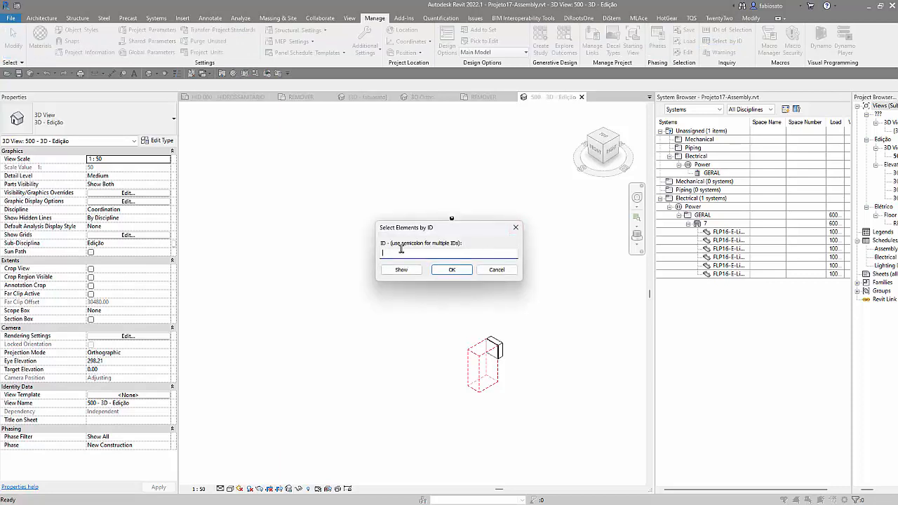
key("Escape")
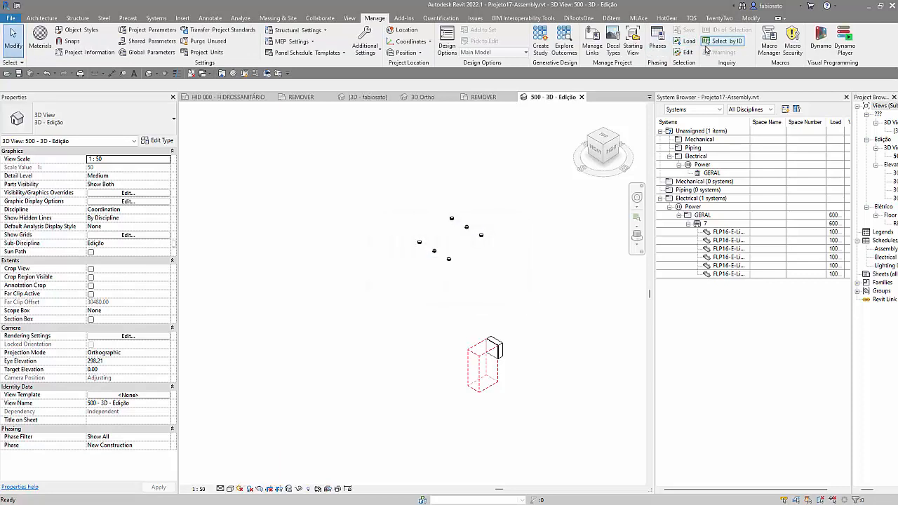
left_click(687, 41)
left_click(393, 199)
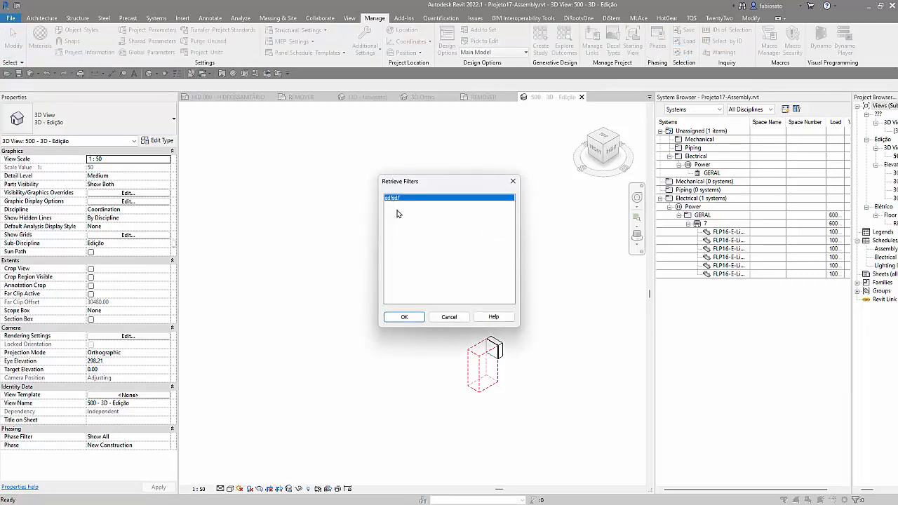
left_click(404, 317)
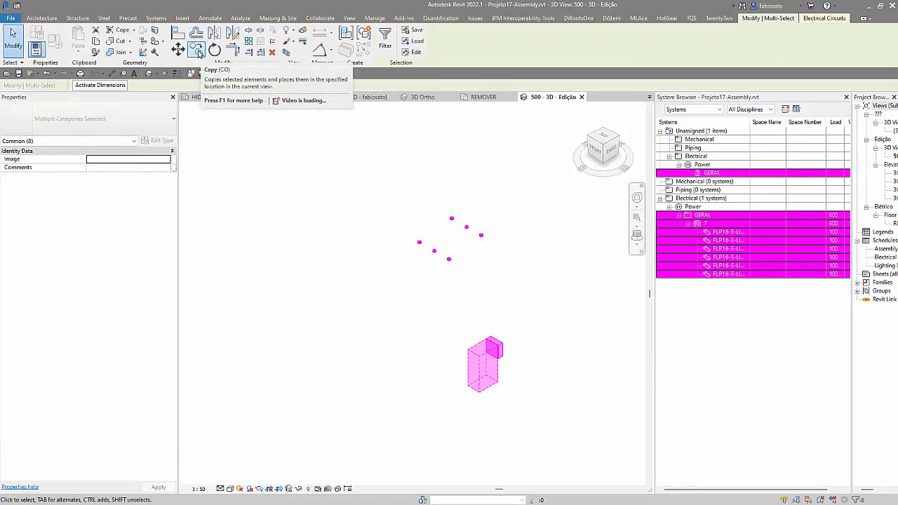
Step: Copy the loaded selection to the clipboard and paste it in the same place
left_click(95, 42)
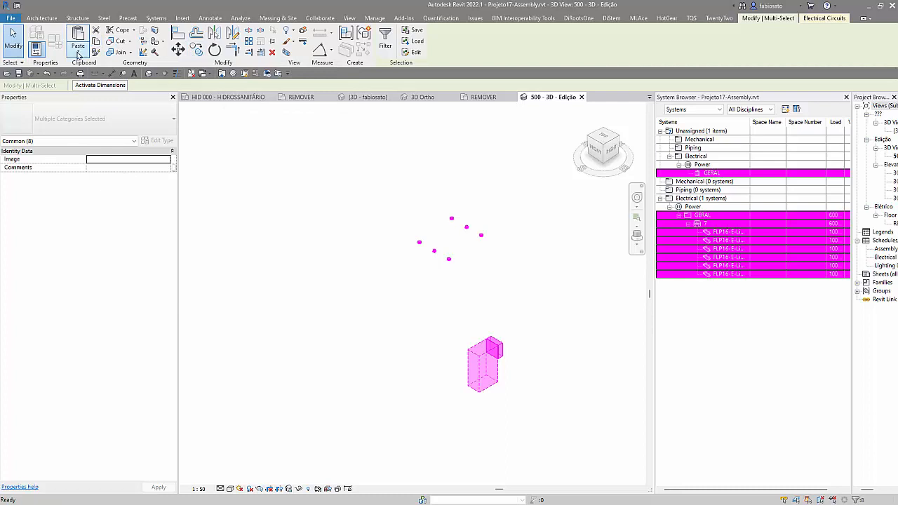
left_click(77, 51)
left_click(102, 143)
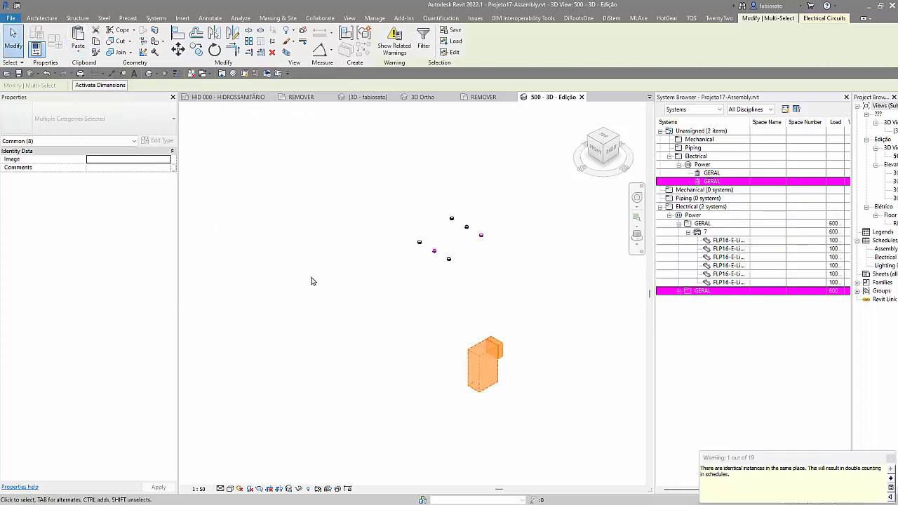
Step: Move the pasted panel and light fixtures horizontally to a free spot away from the originals
left_click(177, 49)
left_click(351, 245)
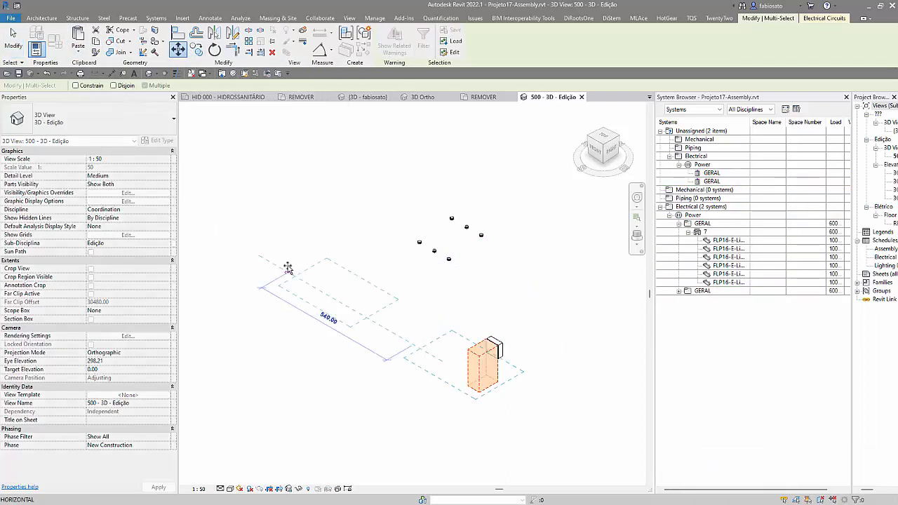
left_click(258, 253)
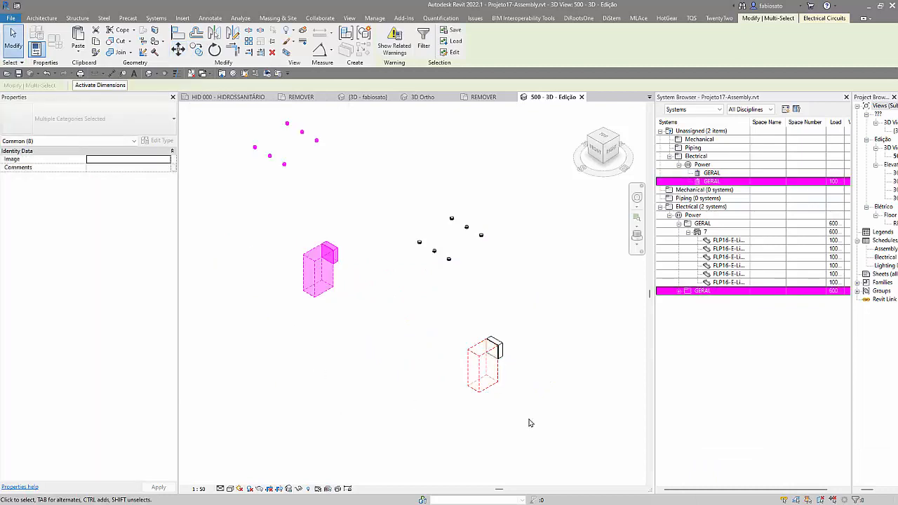
Step: Expand the copied GERAL panel and its circuit 7 to check which fixtures are connected
left_click(680, 306)
left_click(679, 290)
left_click(688, 300)
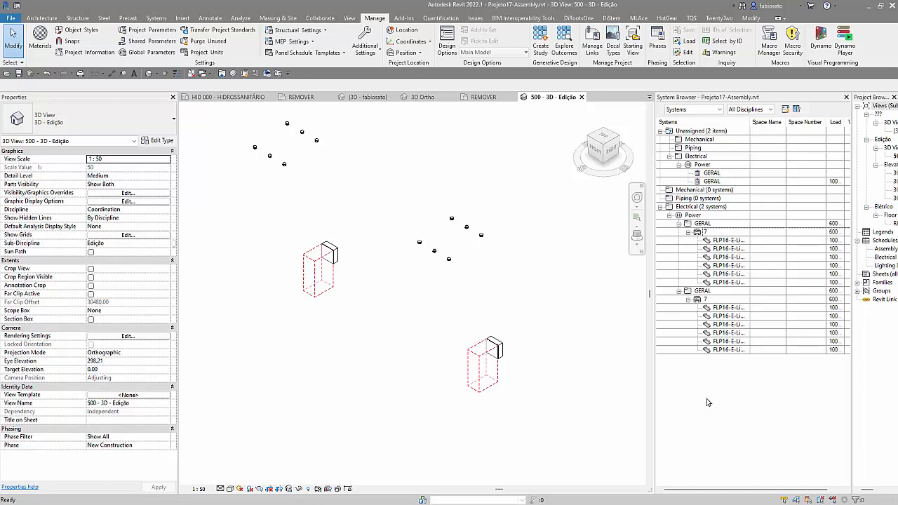
Step: Switch to the Google Meet call, read the in-call messages and close them again
left_click(825, 156)
left_click_drag(0, 77, 596, 1)
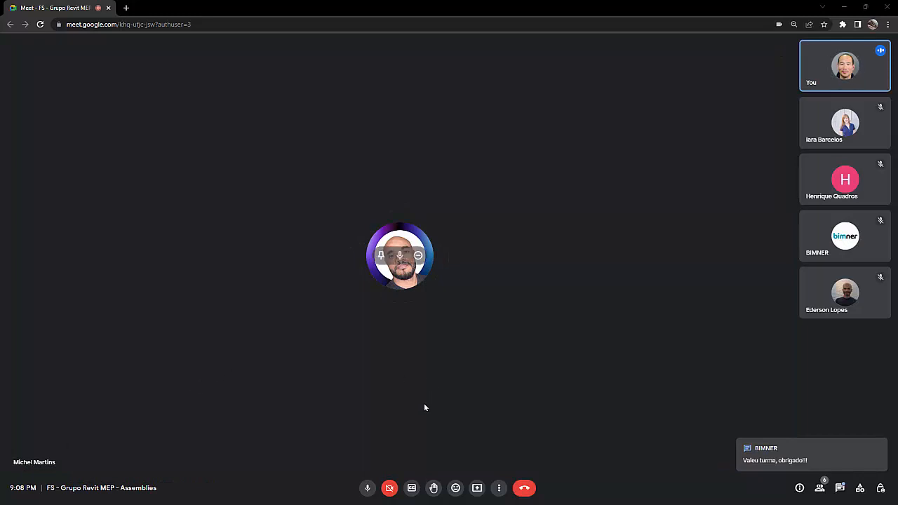
left_click(841, 489)
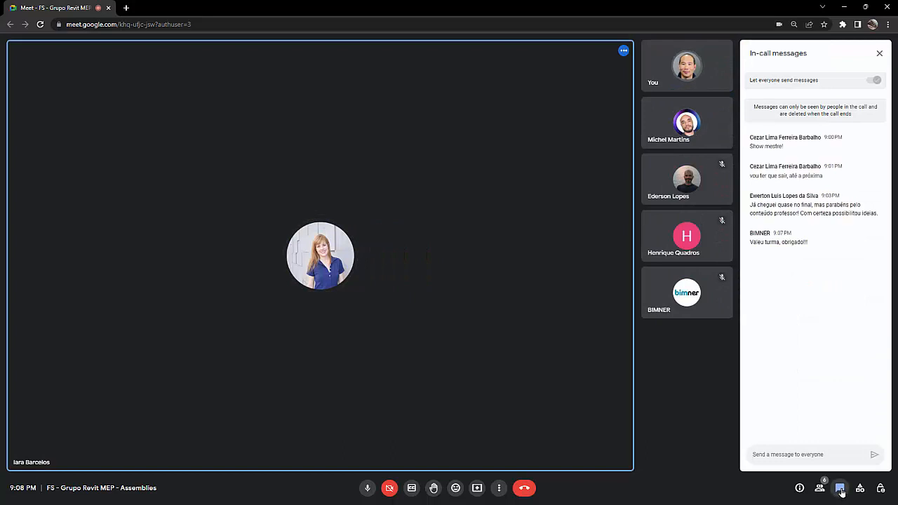
left_click(841, 491)
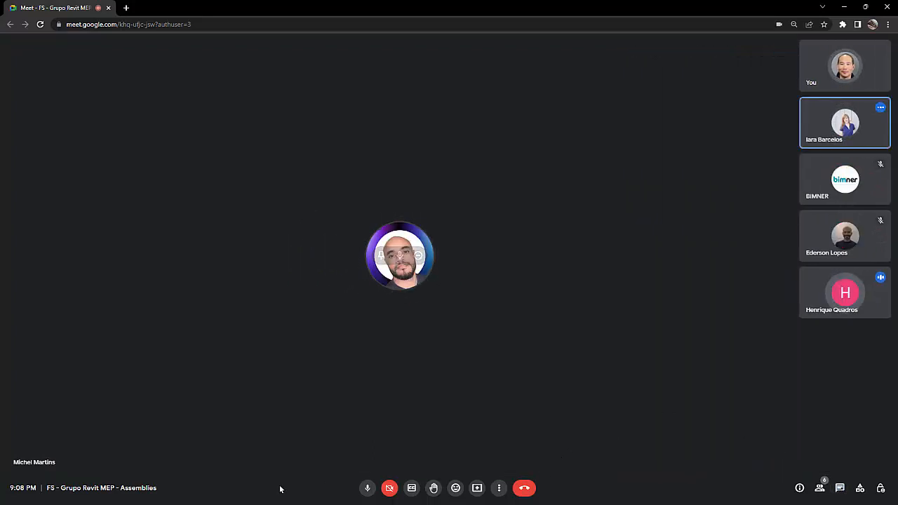